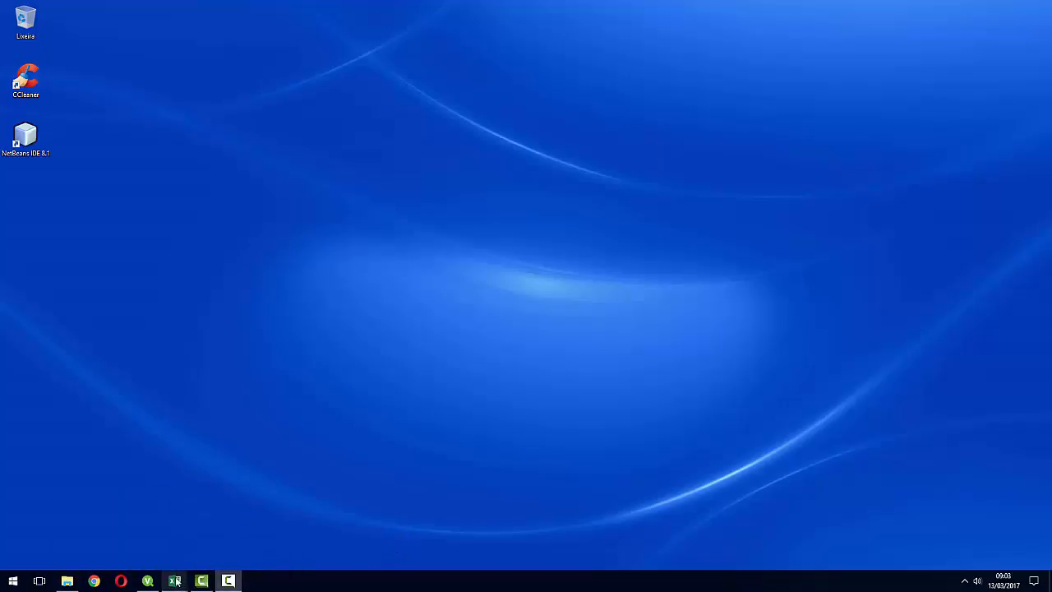
Switch to the vendas.xlsx workbook in Excel and examine the entries in the vendedor column
mouse_move(176, 582)
left_click(212, 542)
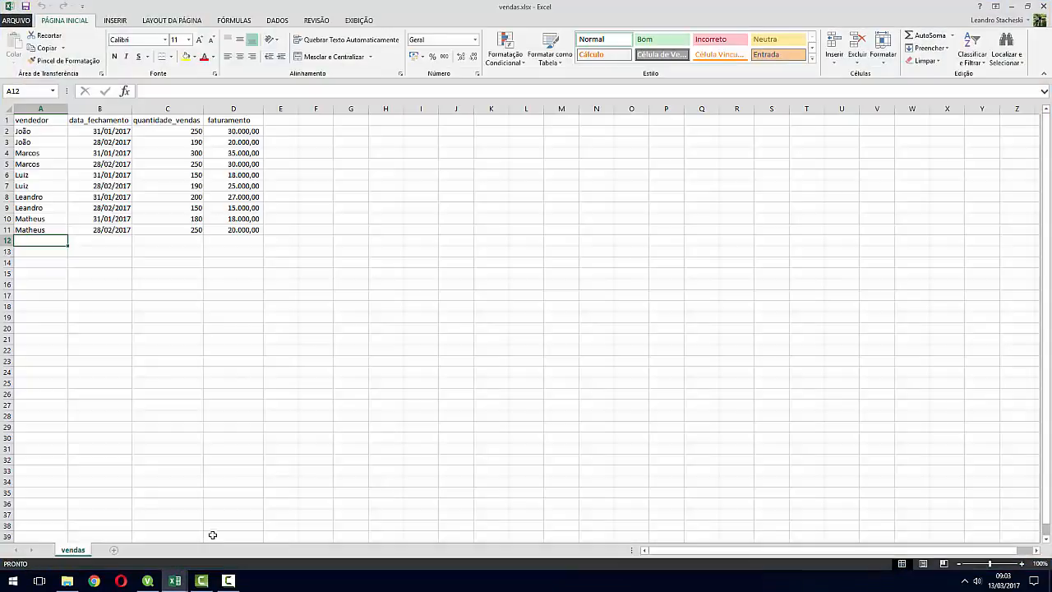
left_click(317, 251)
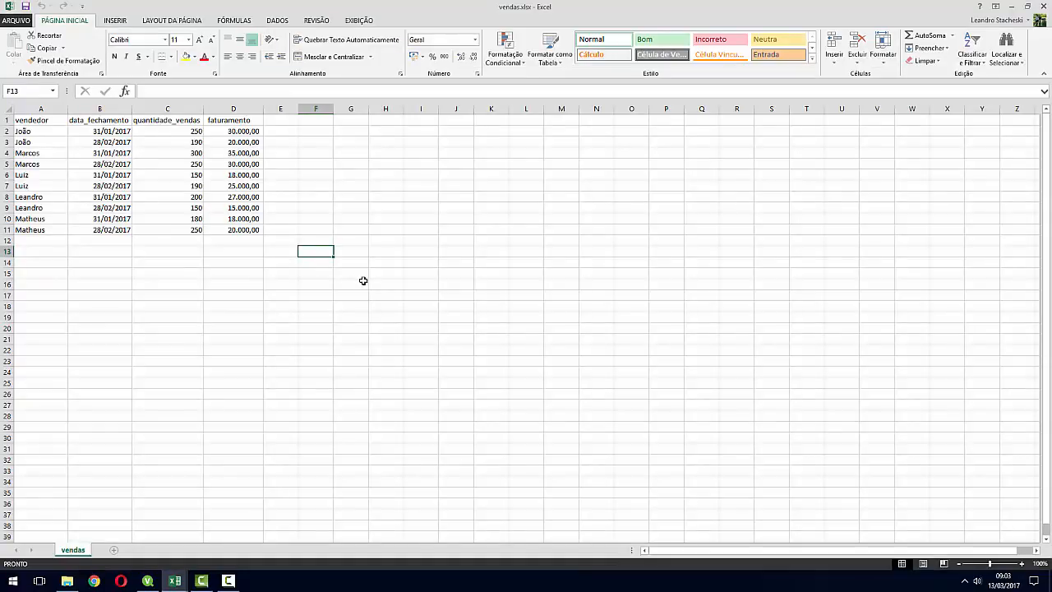
key("Left")
key("Left")
key("Left")
key("Left")
key("Left")
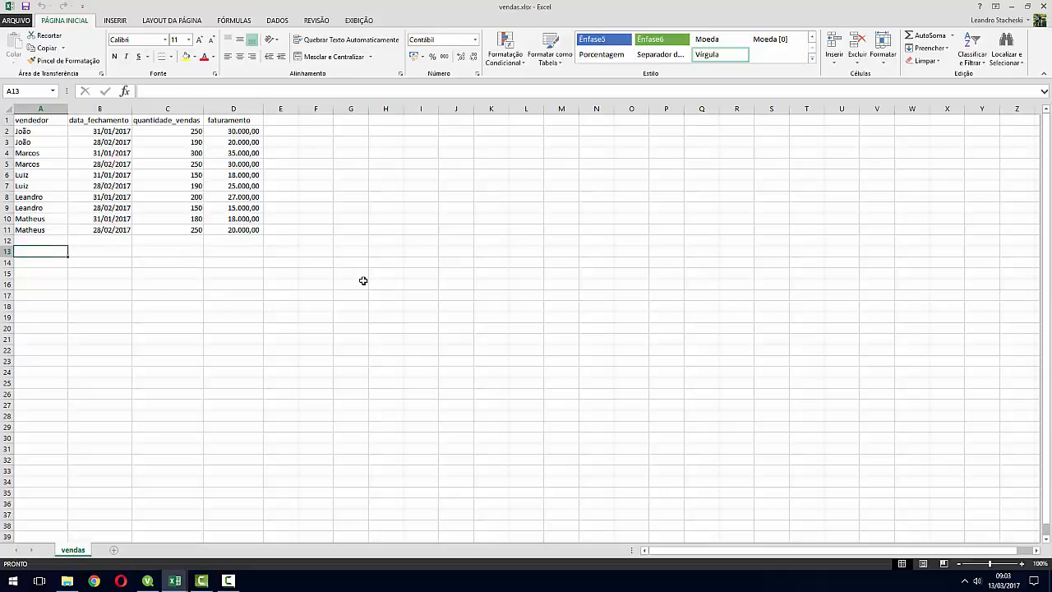
key("Up")
key("Up")
key("Up")
key("Up")
key("Up")
key("Up")
key("Up")
key("Up")
key("Up")
key("Up")
key("Up")
key("Up")
key("Down")
key("Down")
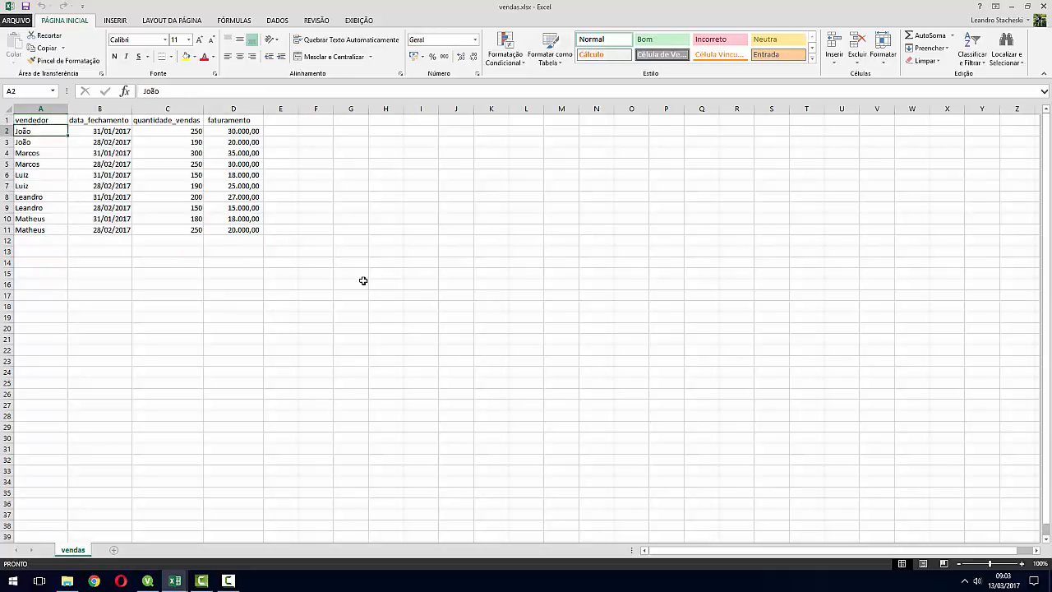
Examine the data_fechamento, quantidade_vendas and faturamento columns of the sales table
key("Right")
key("Up")
key("Up")
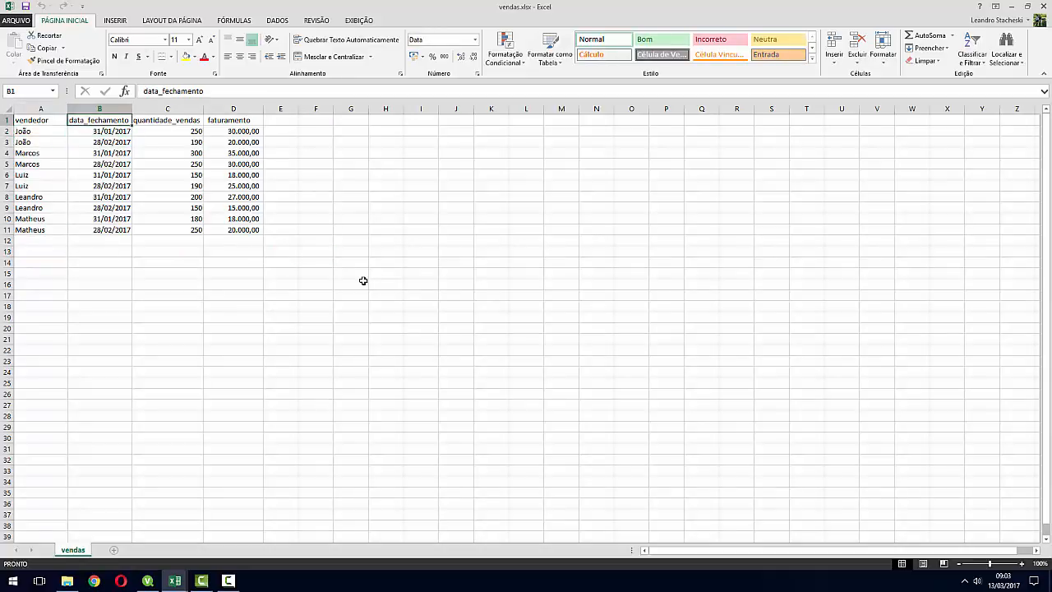
key("Down")
key("Down")
key("Right")
key("Up")
key("Up")
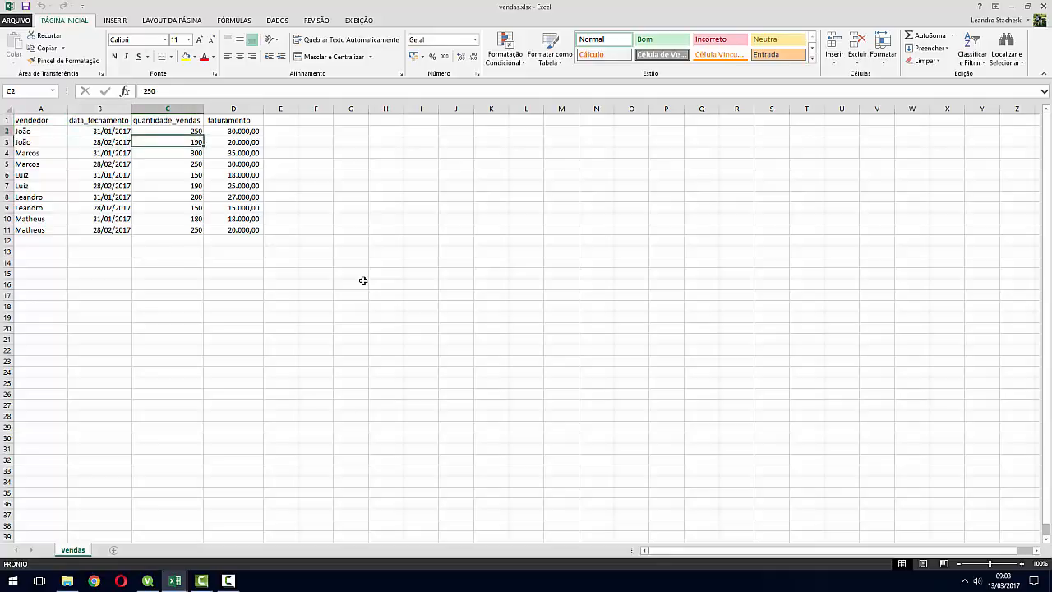
key("Down")
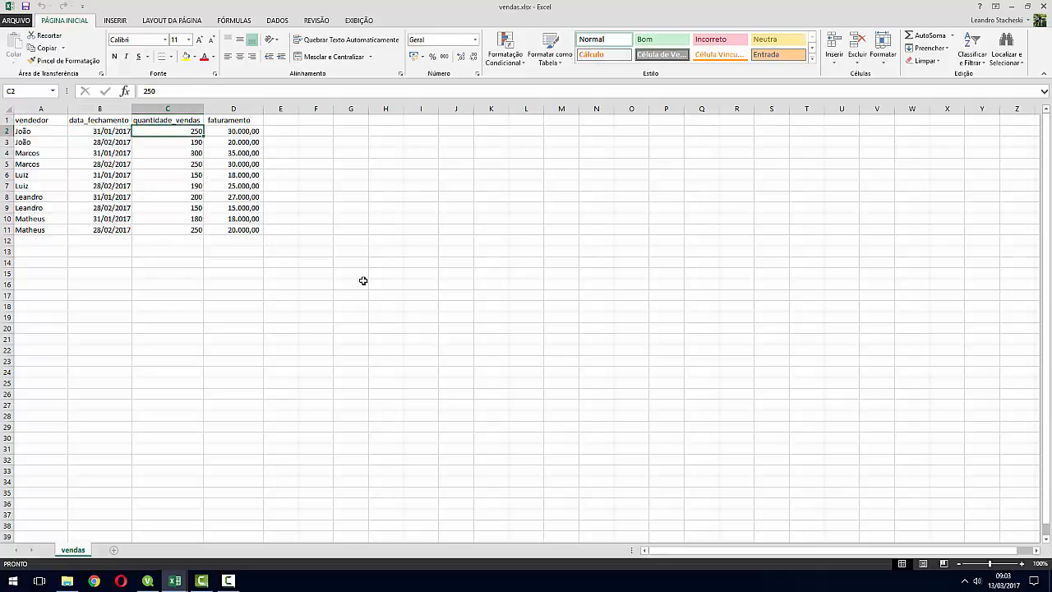
key("Right")
key("Up")
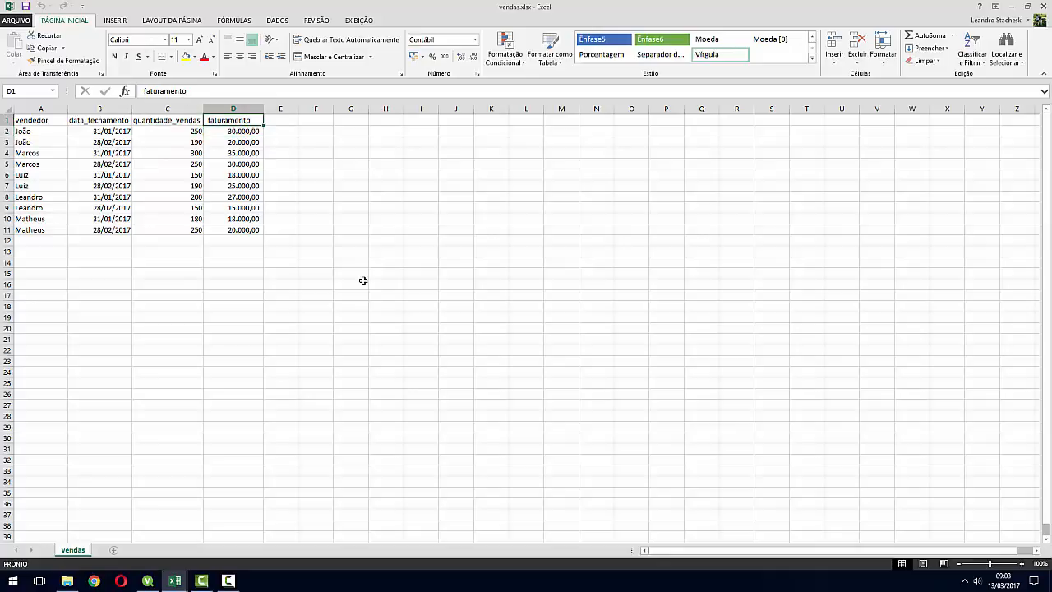
key("Down")
key("Down")
key("Down")
key("Down")
key("Down")
key("Down")
key("Down")
key("Down")
key("Down")
key("Down")
key("Down")
key("Down")
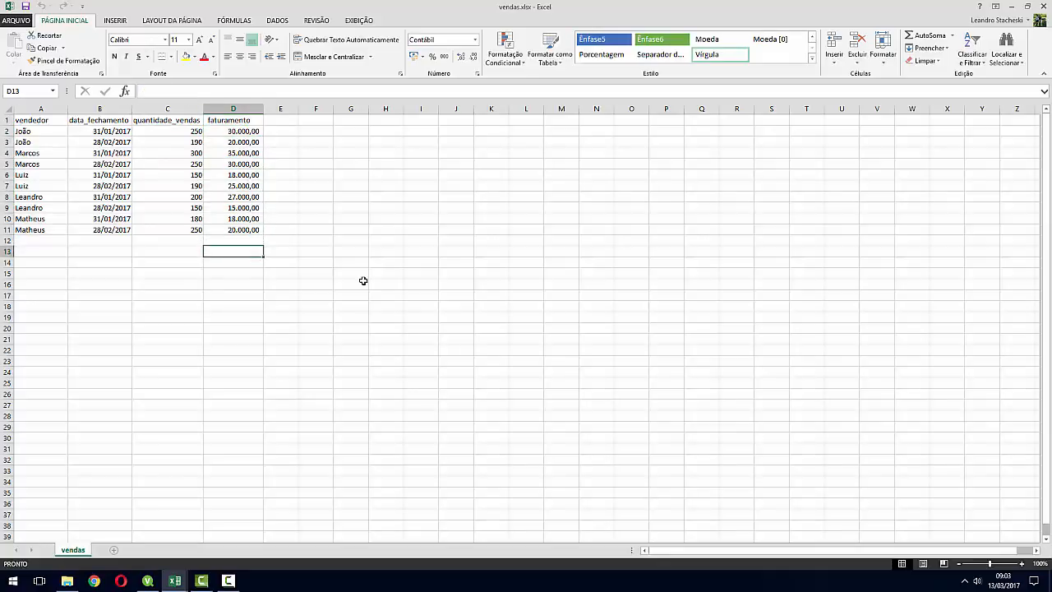
Review the closing dates in the sales table and the headers from data_fechamento through faturamento
key("Left")
key("Left")
key("Up")
key("Up")
key("Up")
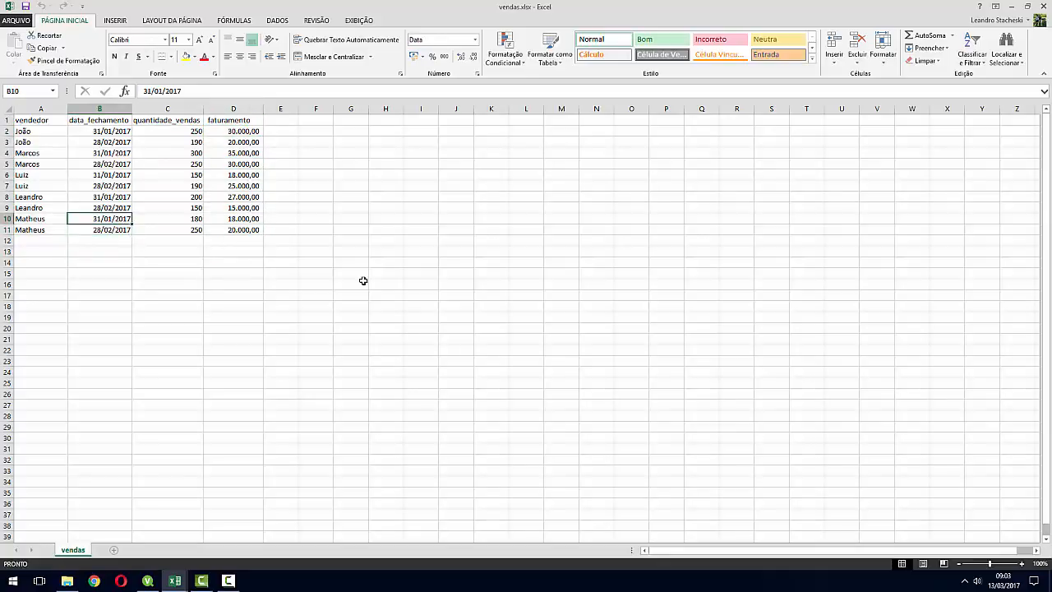
key("Down")
key("Up")
key("Down")
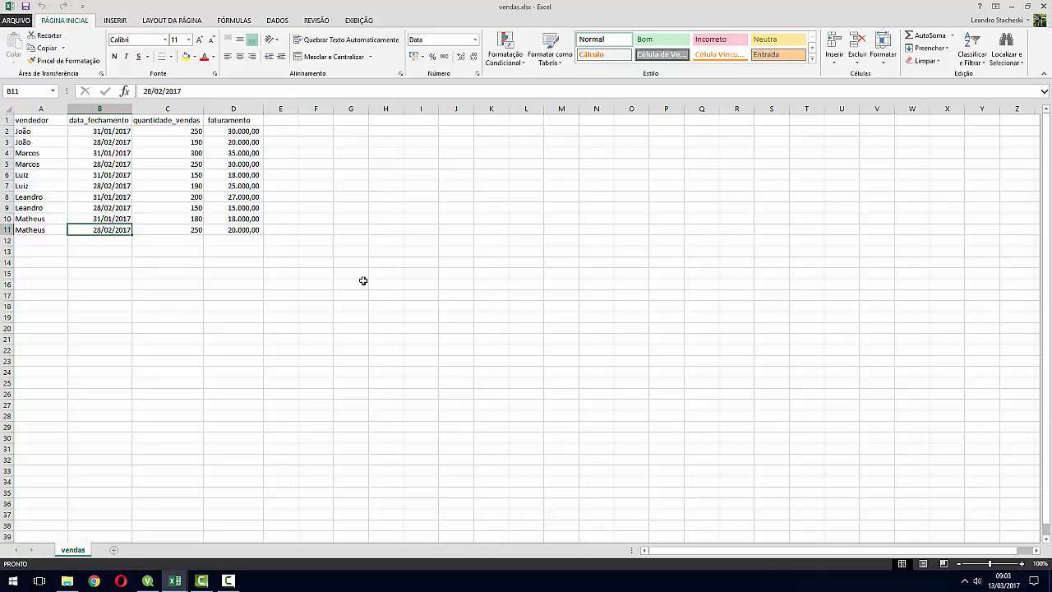
key("Down")
key("Down")
key("Down")
key("Down")
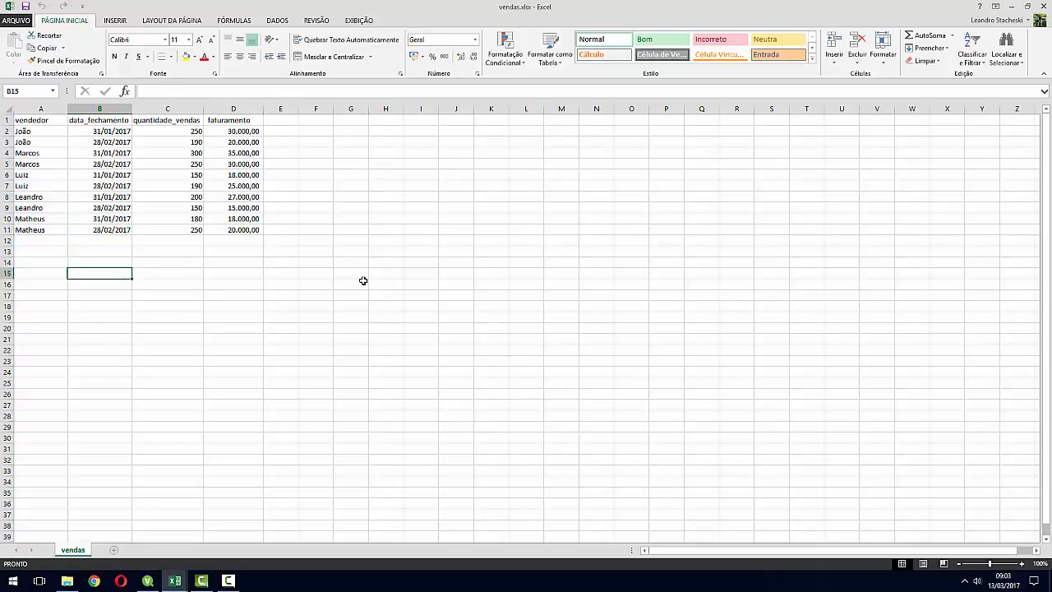
key("Up")
key("Up")
key("Up")
key("Up")
key("Up")
key("Up")
key("Up")
key("Up")
key("Up")
key("Up")
key("Up")
key("Up")
key("Up")
key("Up")
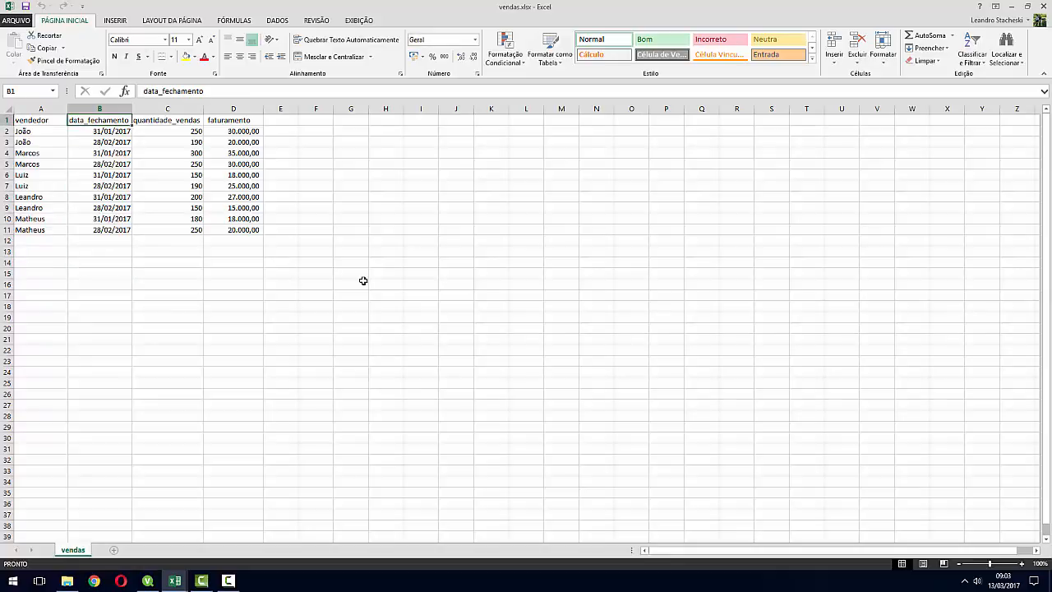
key("shift+Right")
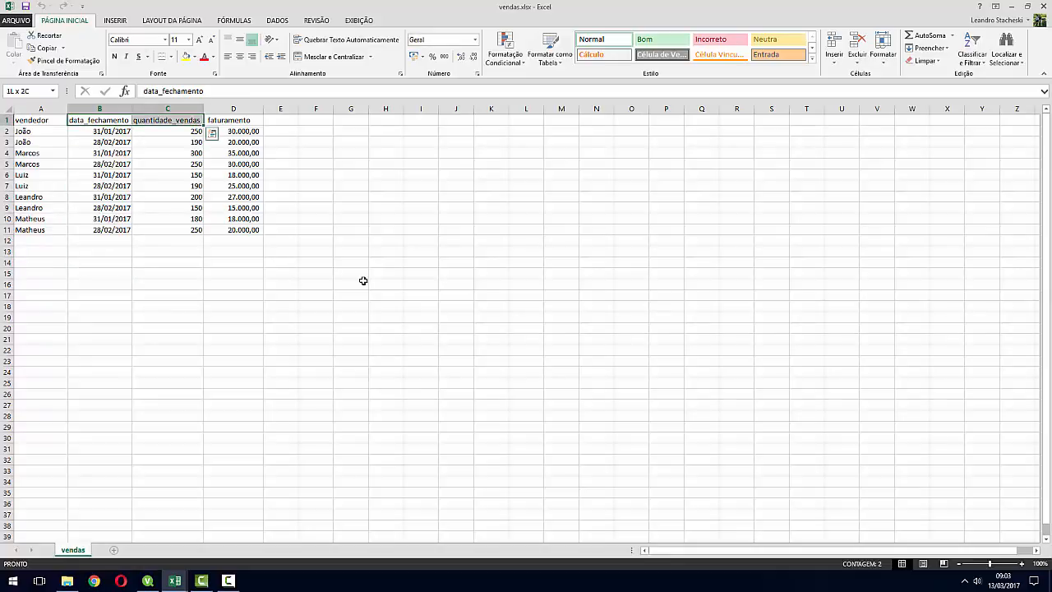
key("shift+Right")
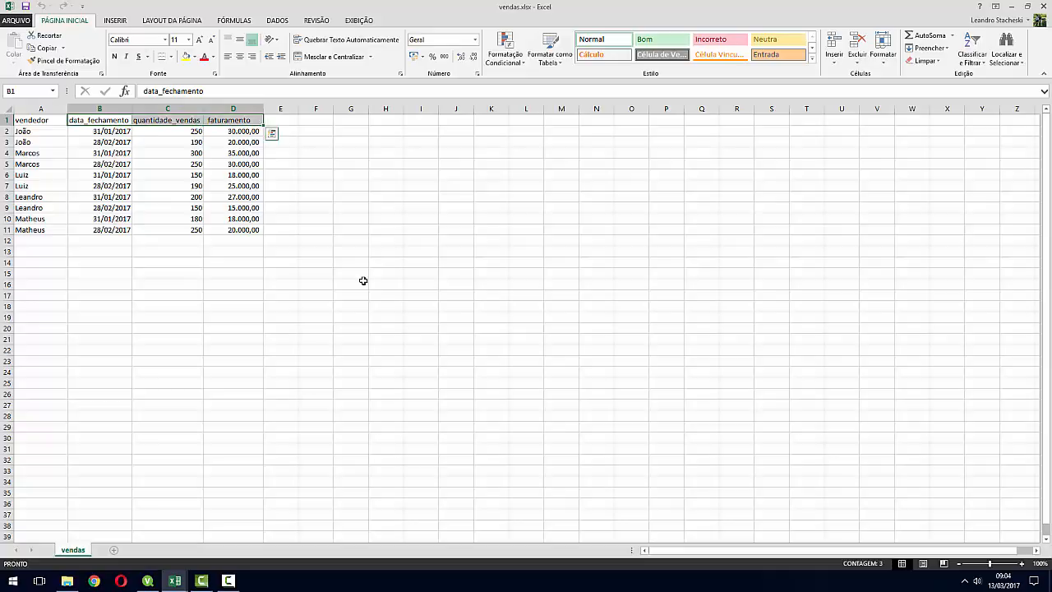
left_click(363, 280)
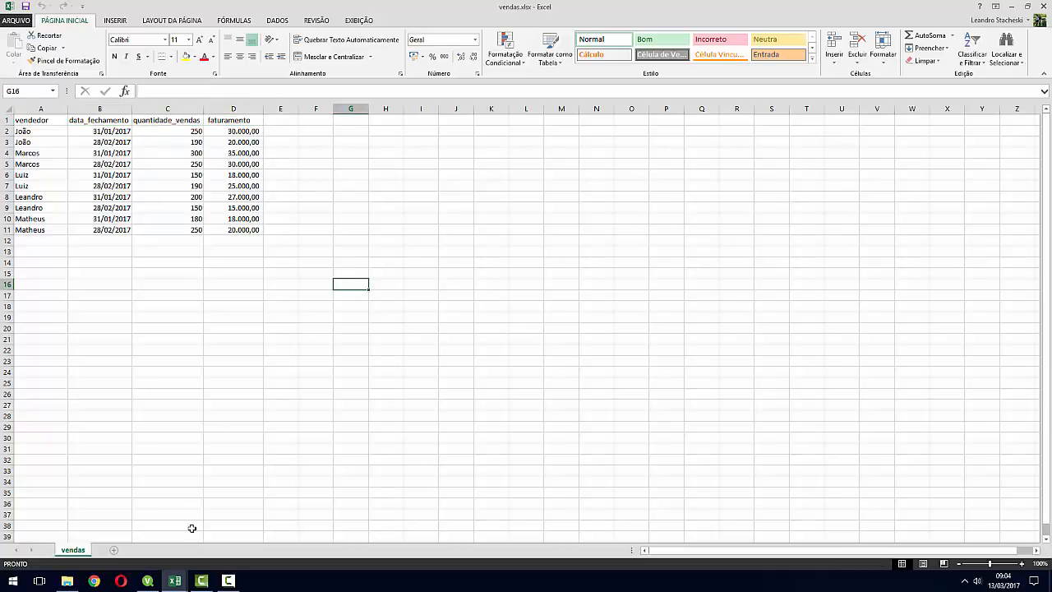
Switch to the vendedores.xlsx workbook and examine its nome_vendedor and horas_trabalhadas columns
left_click(182, 582)
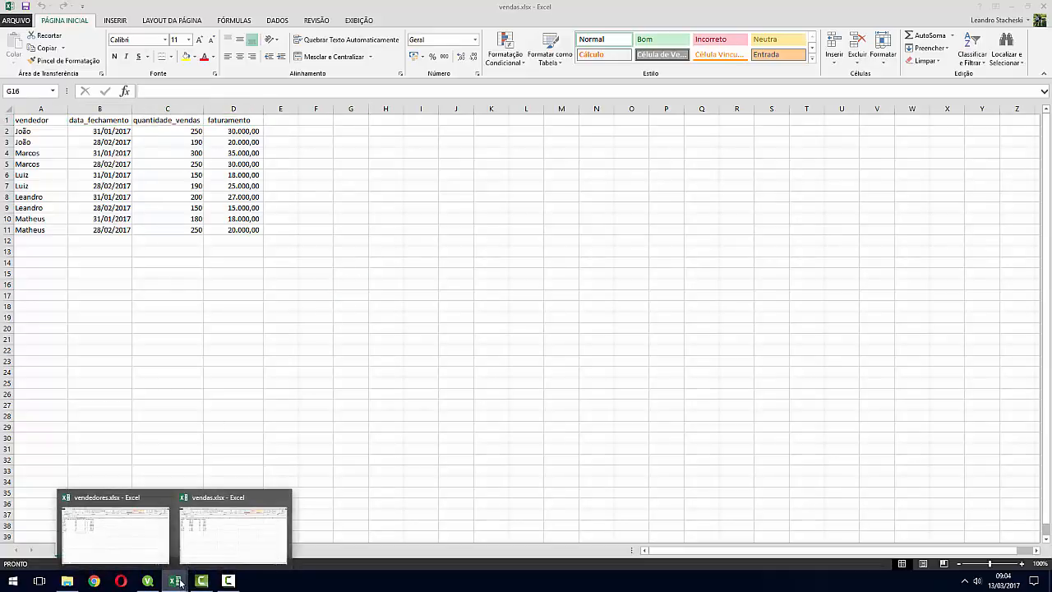
left_click(145, 544)
left_click(266, 301)
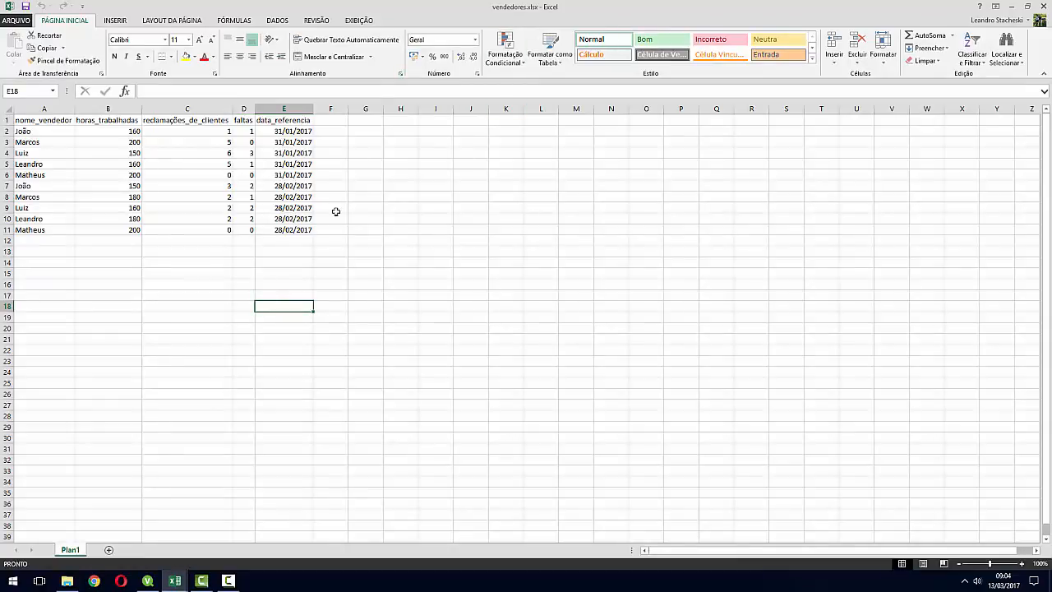
left_click(167, 262)
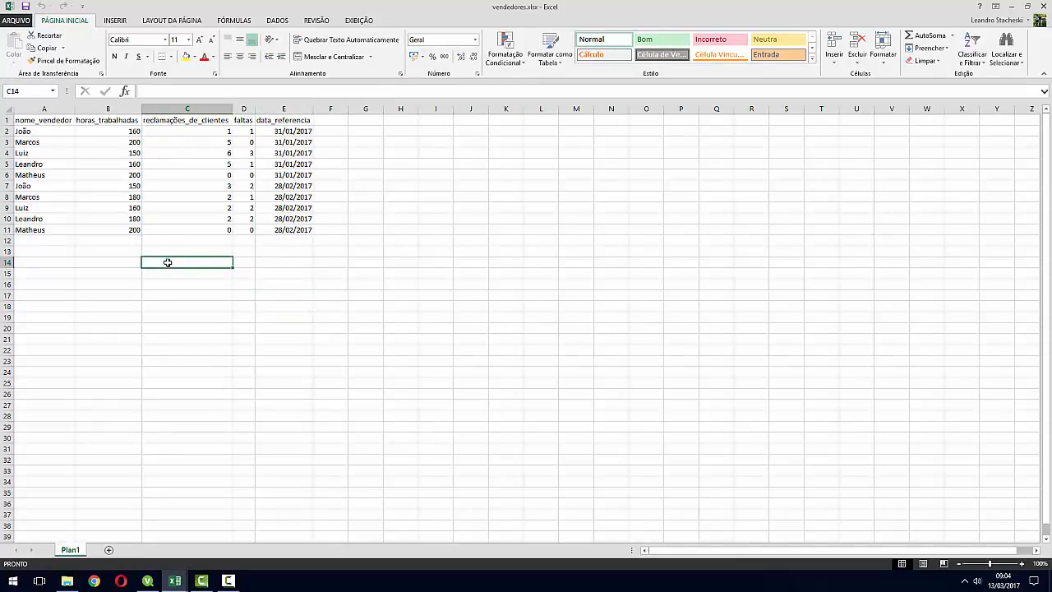
left_click(44, 131)
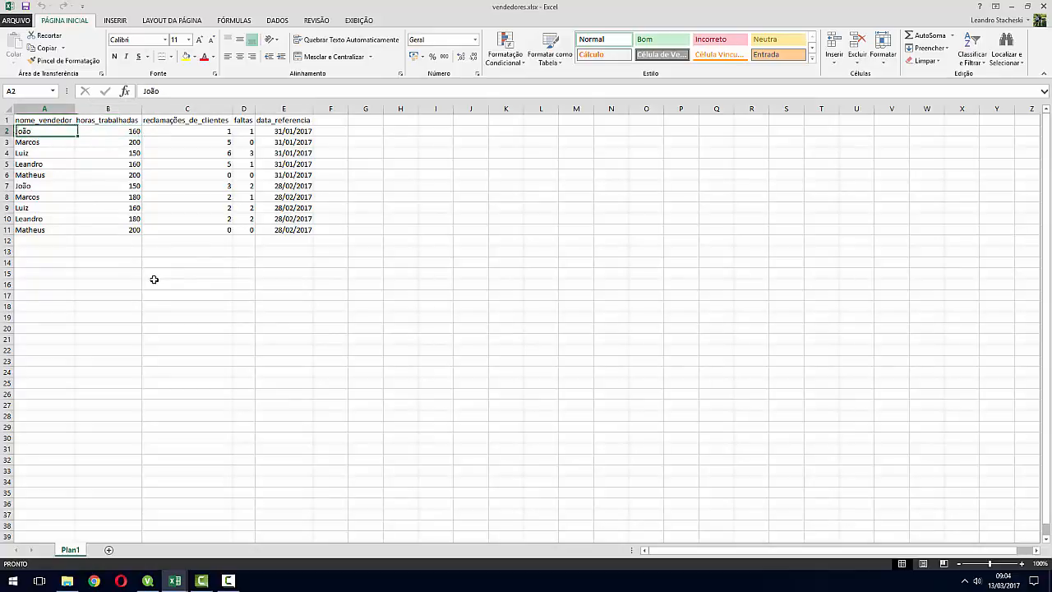
key("Up")
key("Right")
key("Down")
key("Down")
key("Down")
key("Down")
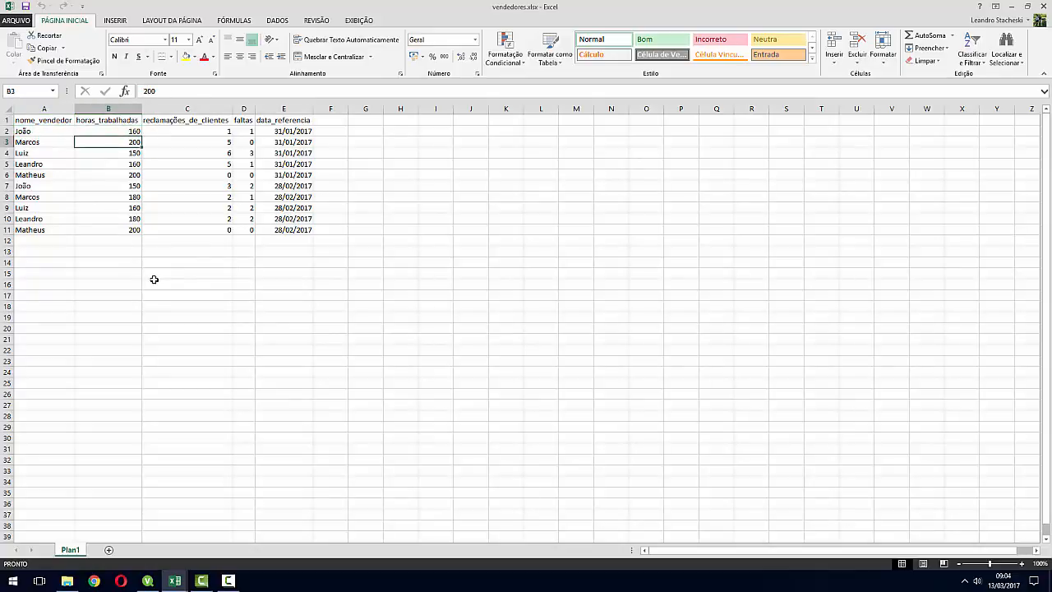
Examine the reclamações_de_clientes and faltas columns of the salespeople table
key("Right")
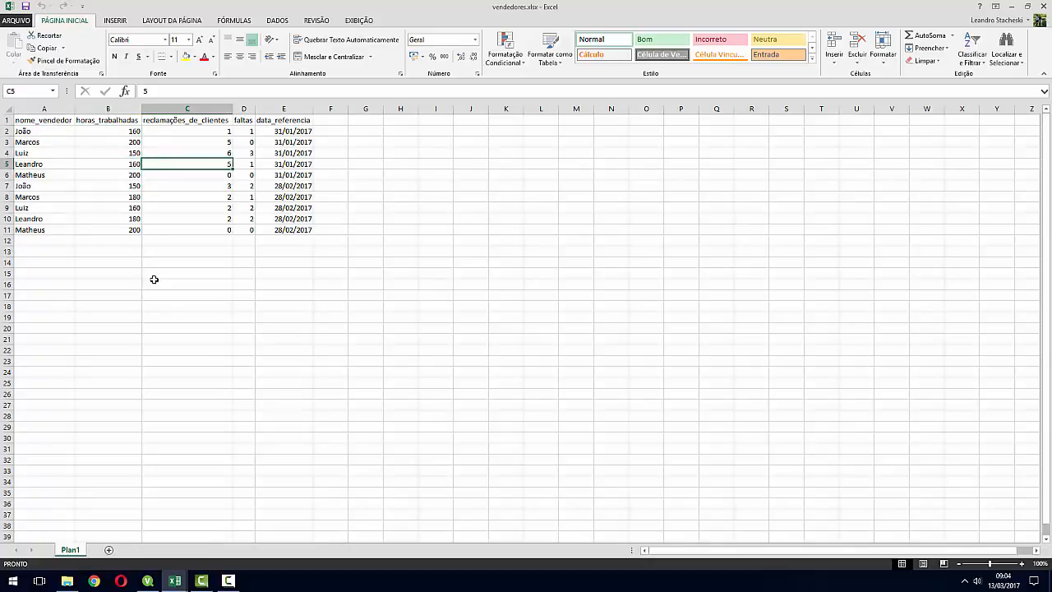
key("Up")
key("Up")
key("Up")
key("Up")
key("Down")
key("Down")
key("Down")
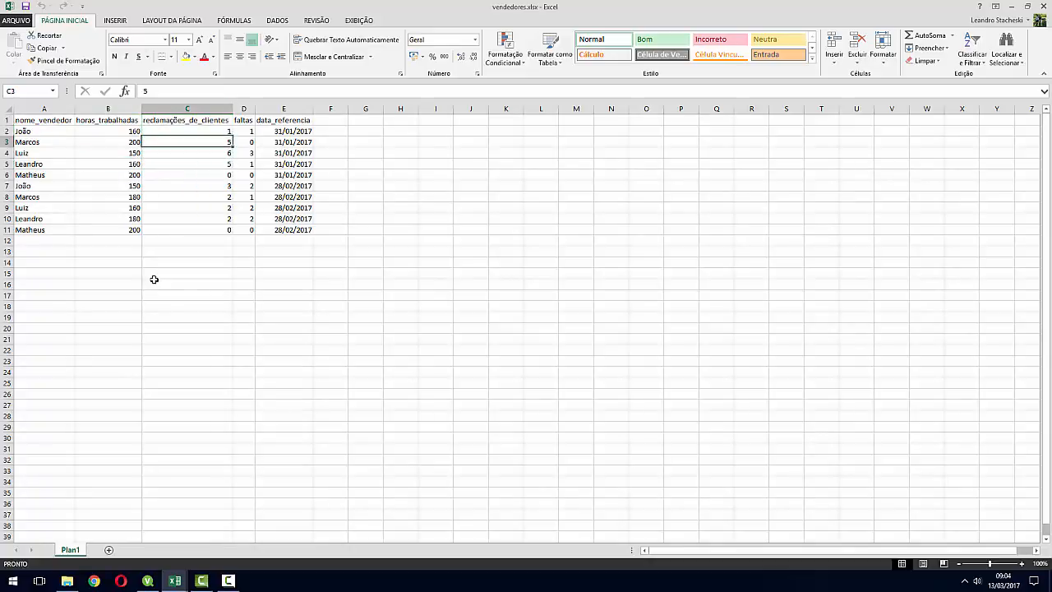
key("Right")
key("Up")
key("Up")
key("Up")
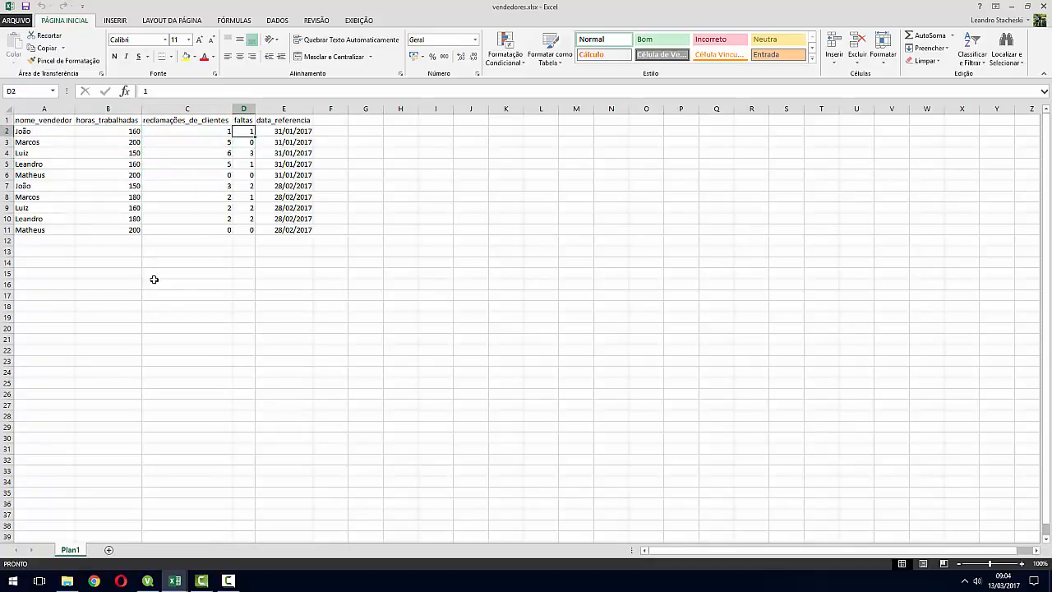
key("Down")
key("Down")
key("Down")
key("Down")
key("Down")
Examine the reference dates in the data_referencia column down to the end of the salespeople table
key("Right")
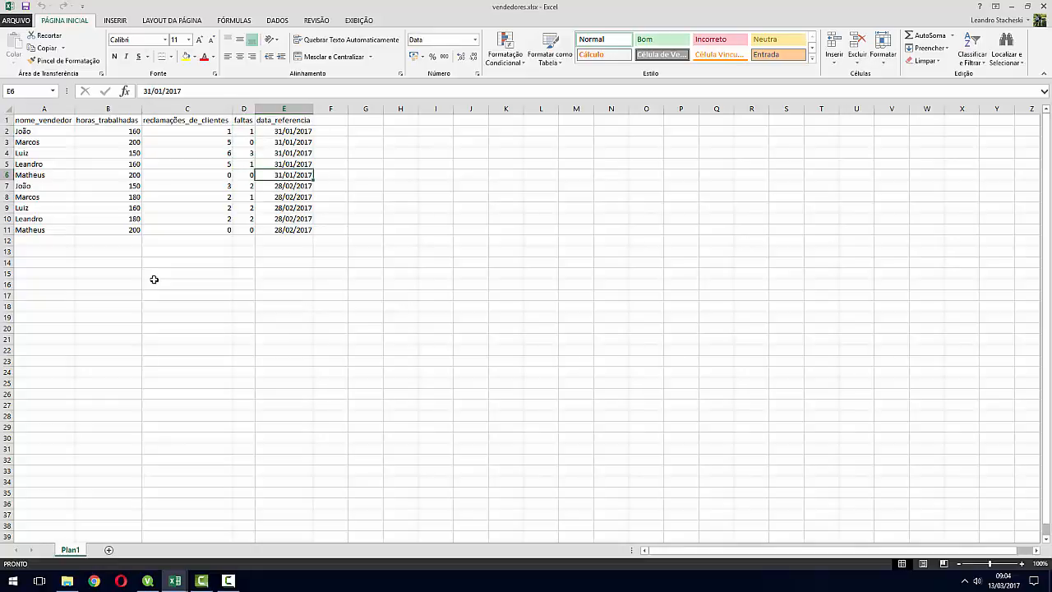
key("Up")
key("Up")
key("Up")
key("Up")
key("Up")
key("Down")
key("Down")
key("Down")
key("Down")
key("Down")
key("Down")
key("Down")
key("Down")
key("Down")
key("Down")
key("Down")
key("Down")
key("Left")
key("Left")
key("Left")
key("Left")
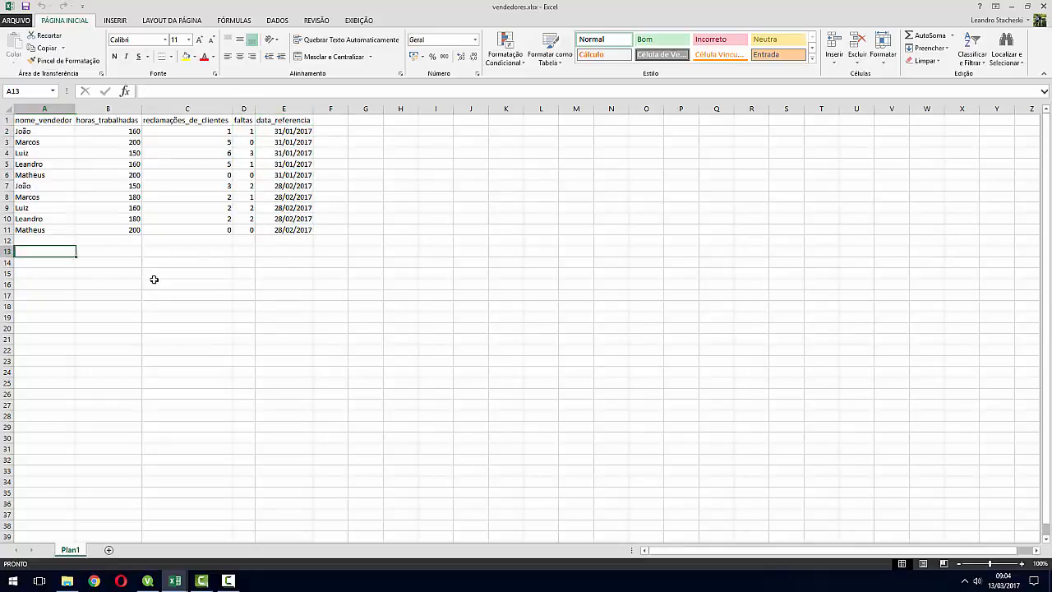
Close both Excel workbooks and create a new document in QlikView
left_click(1044, 7)
left_click(1043, 7)
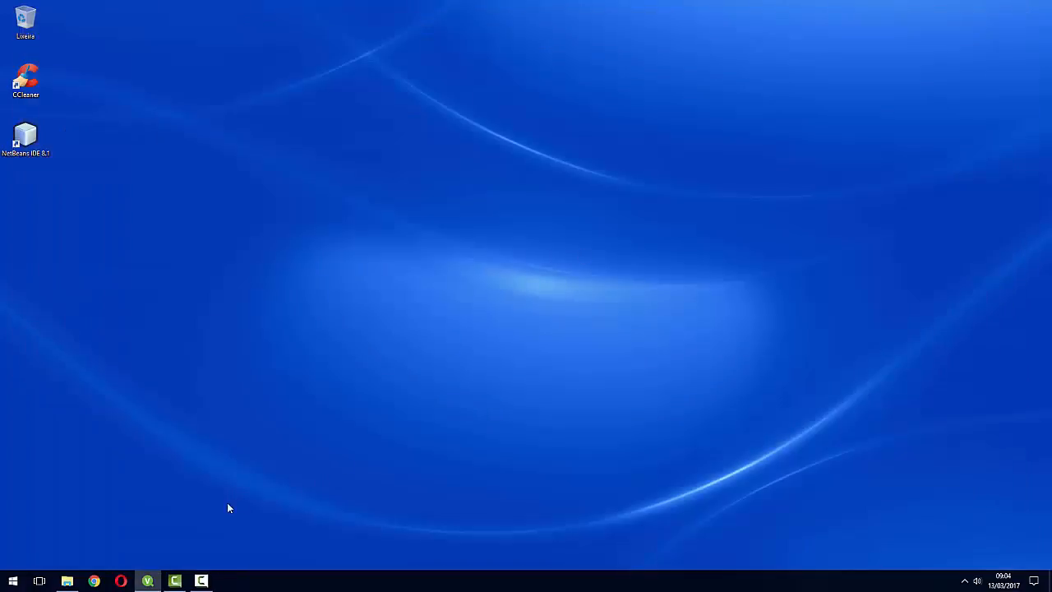
left_click(149, 580)
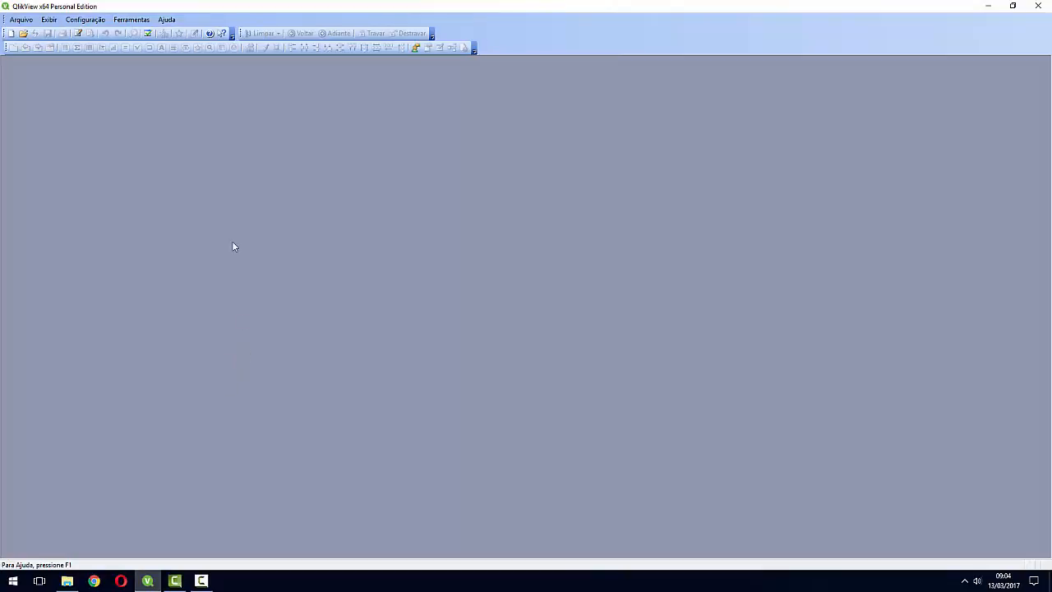
left_click(21, 19)
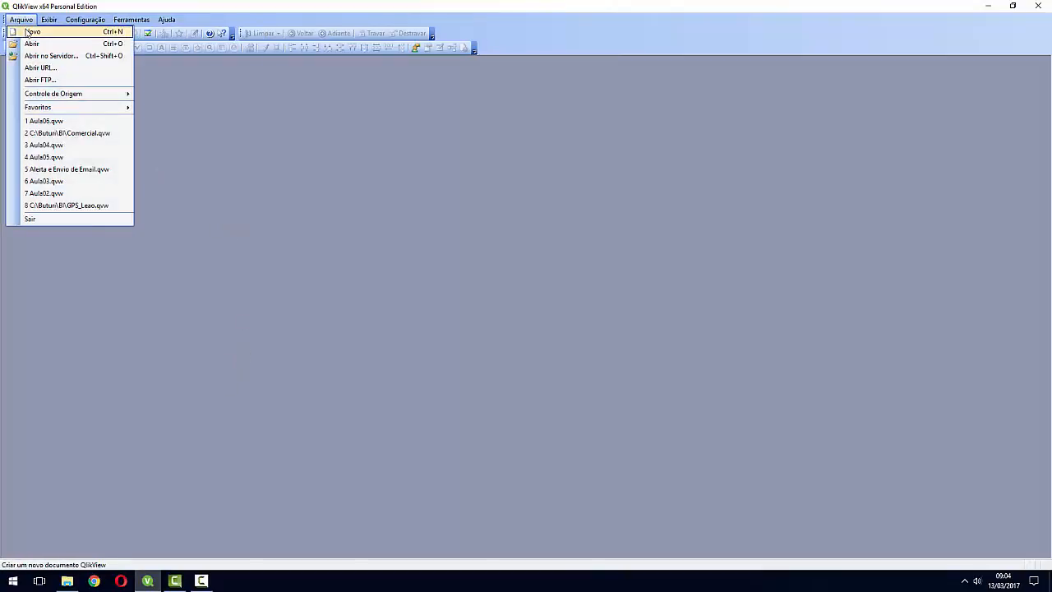
left_click(28, 25)
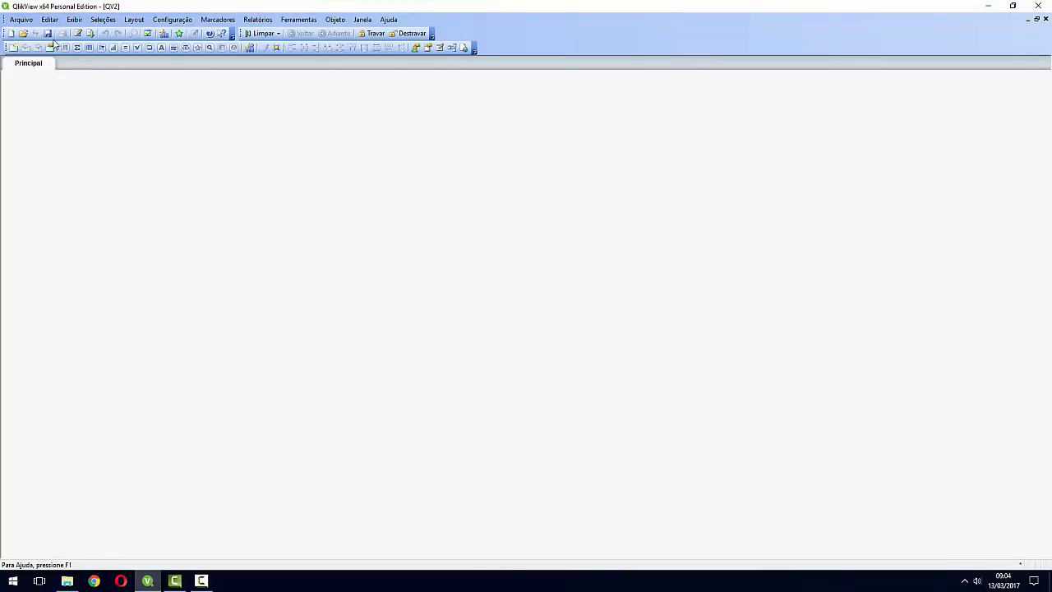
Save the new document as Aula07 in the folder D:\Aulas Qlikview\aula07
left_click(48, 35)
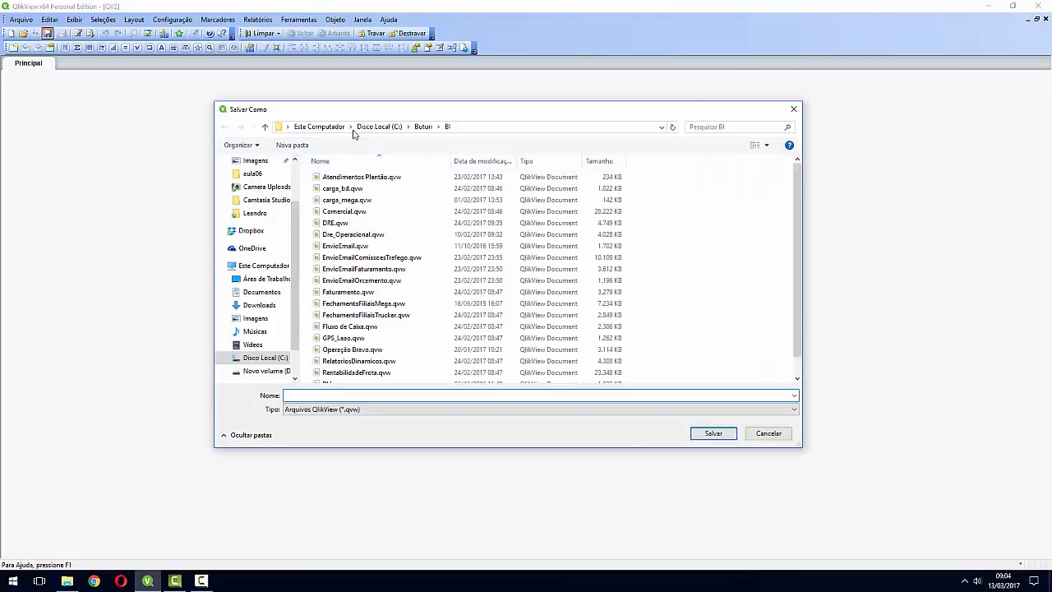
left_click(267, 370)
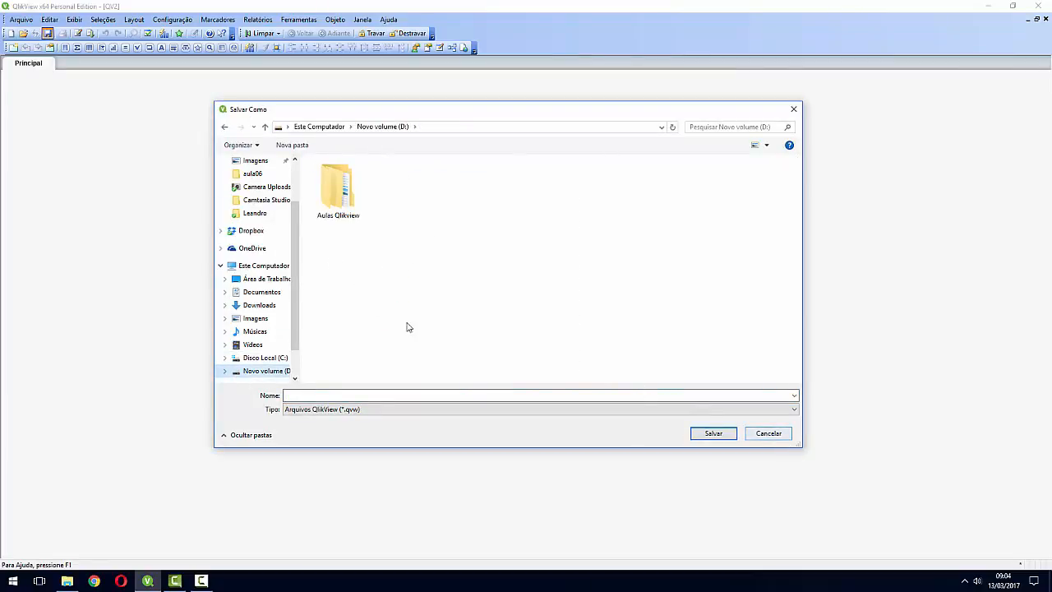
double_click(342, 214)
double_click(339, 245)
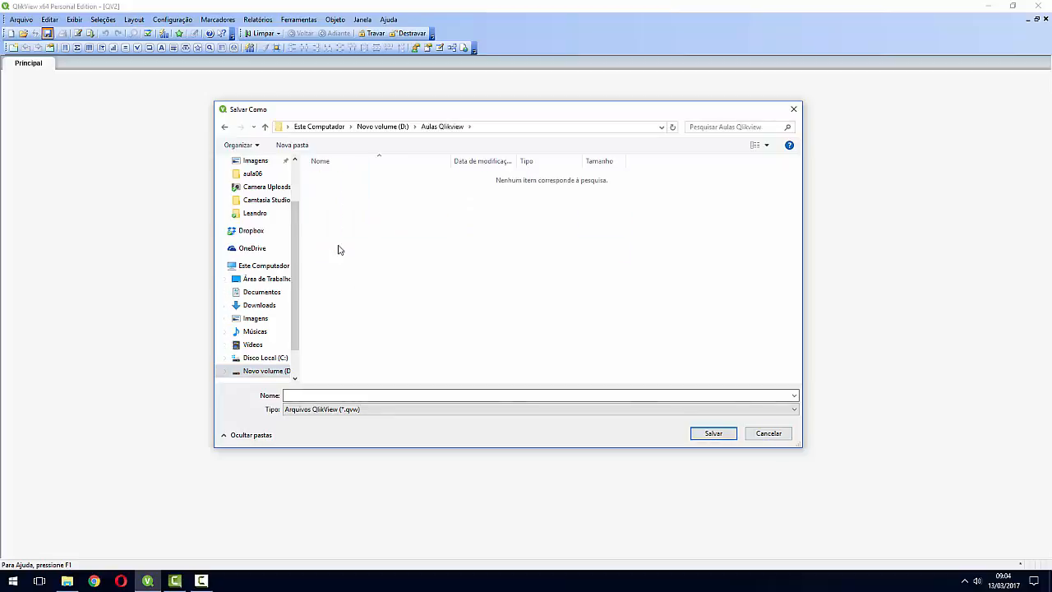
left_click(340, 394)
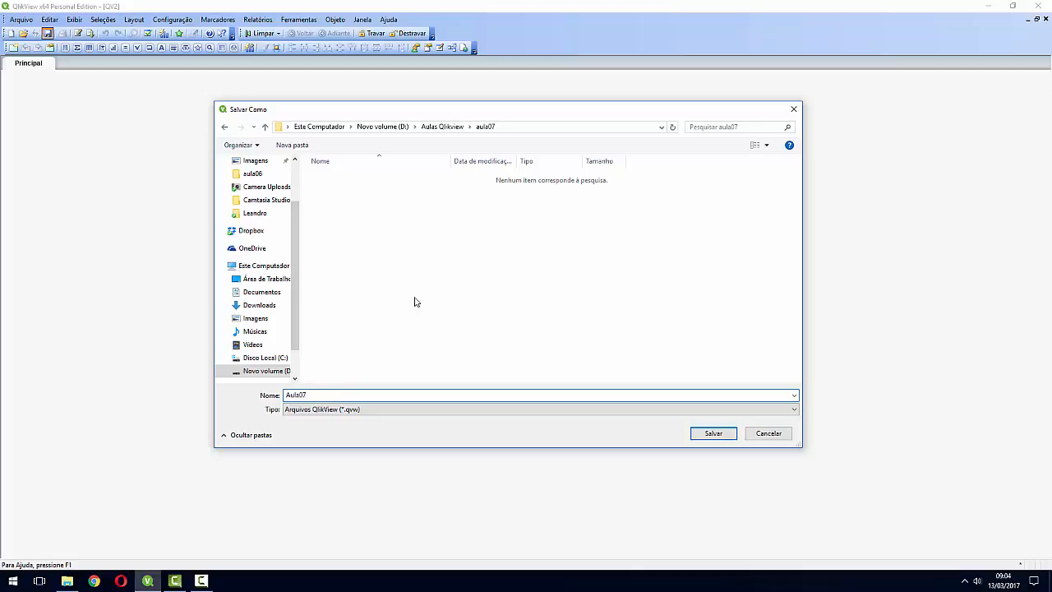
key("Return")
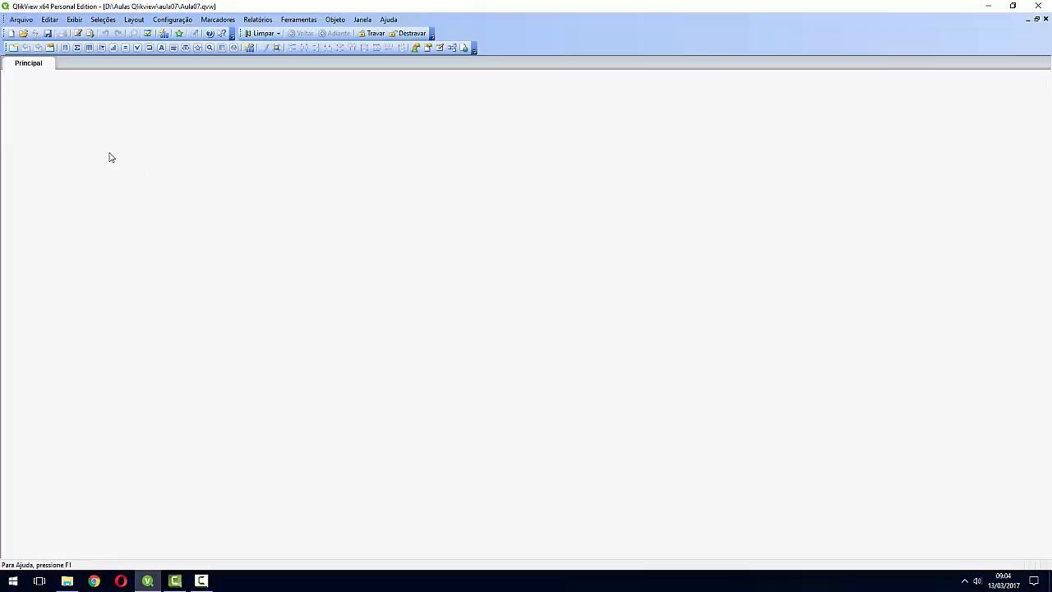
Open the load script editor and choose vendas.xlsx from the aula07 folder as a table file source
left_click(25, 24)
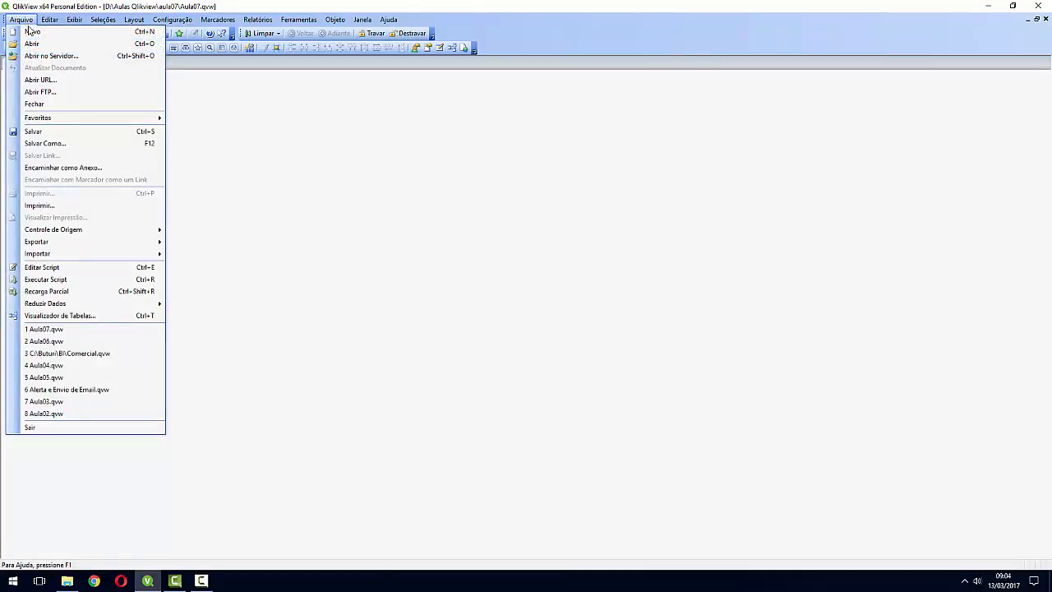
left_click(59, 270)
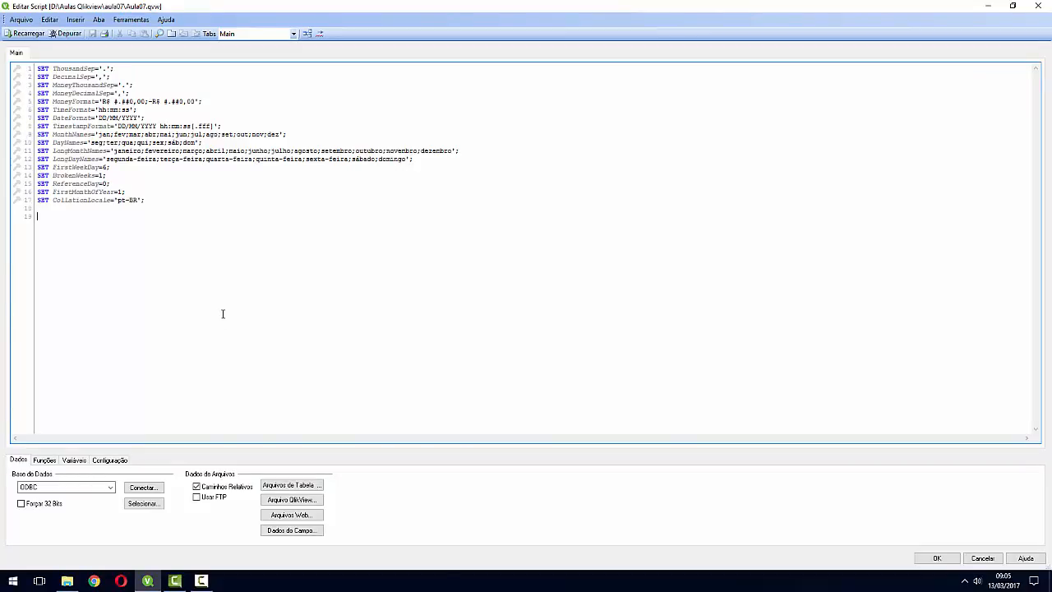
left_click(312, 486)
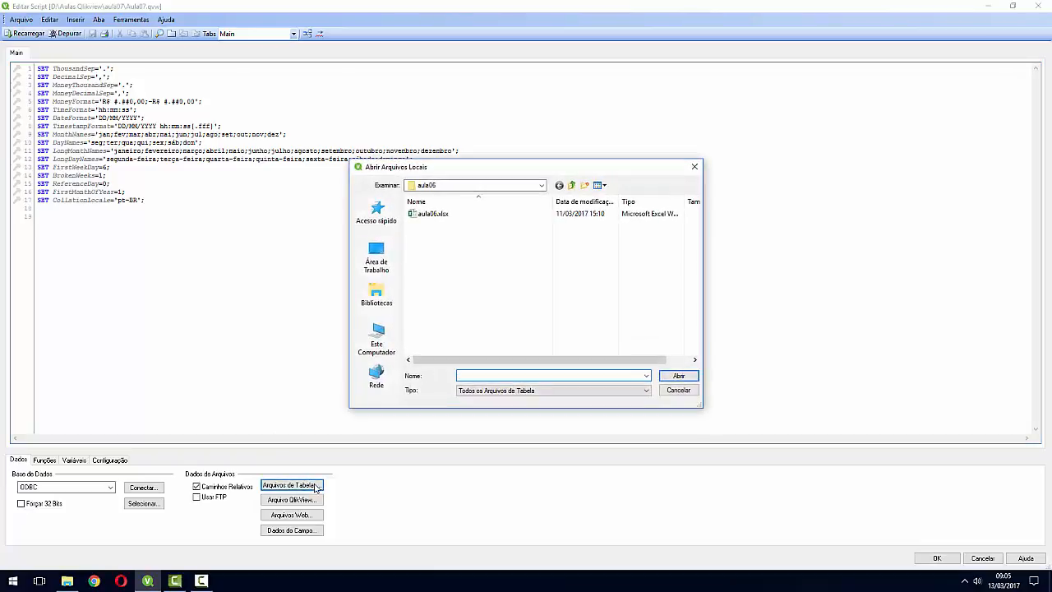
left_click(542, 186)
left_click(456, 336)
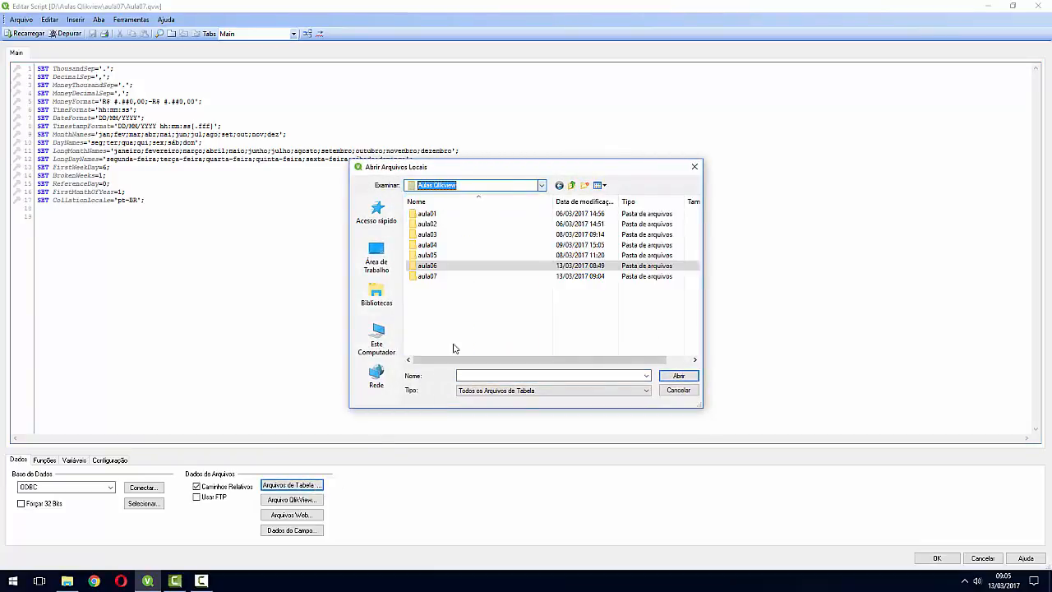
double_click(438, 278)
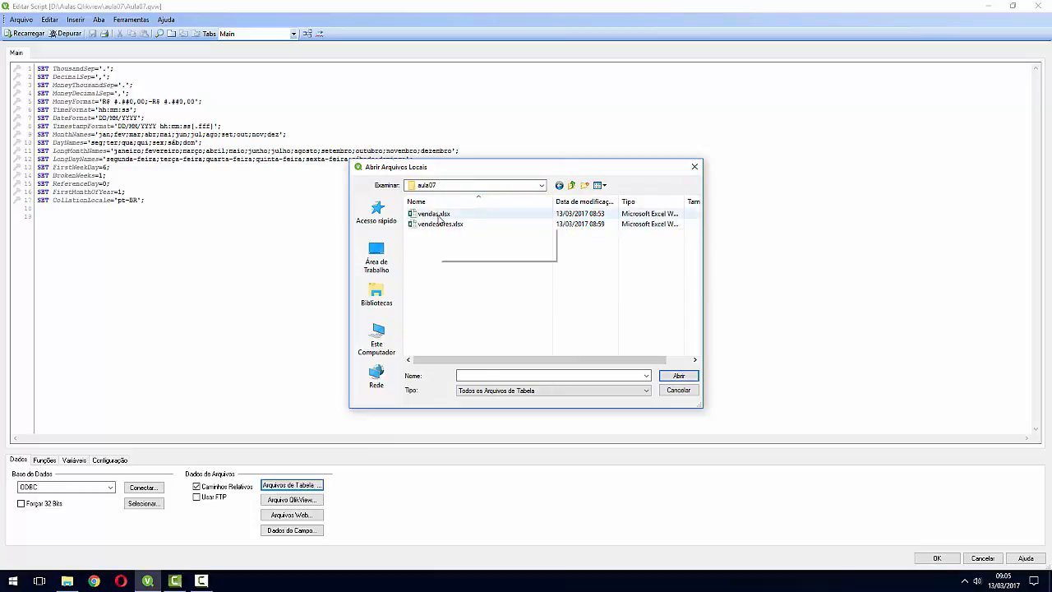
left_click(436, 215)
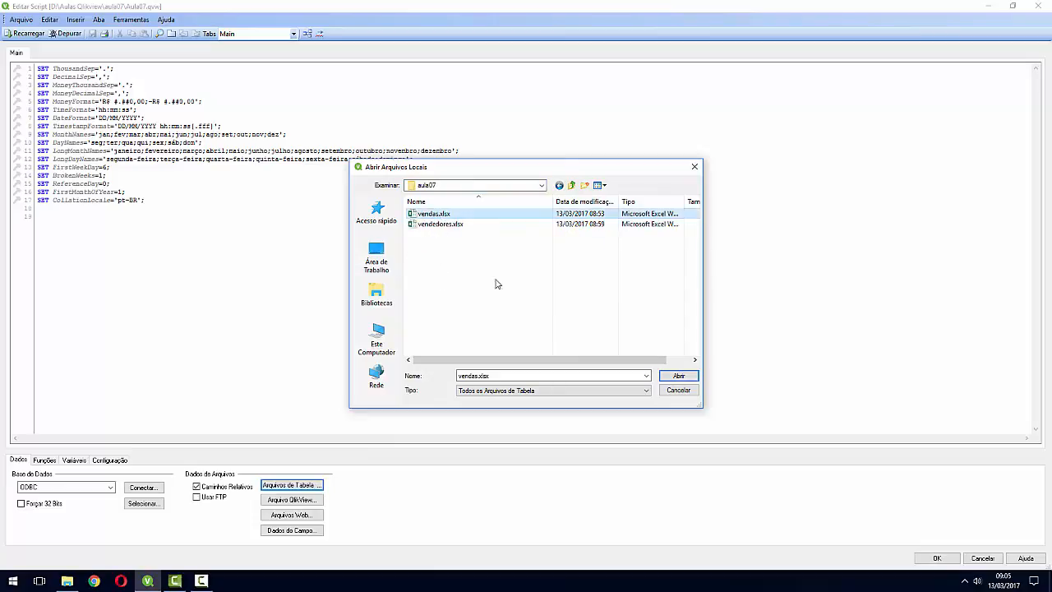
left_click(679, 377)
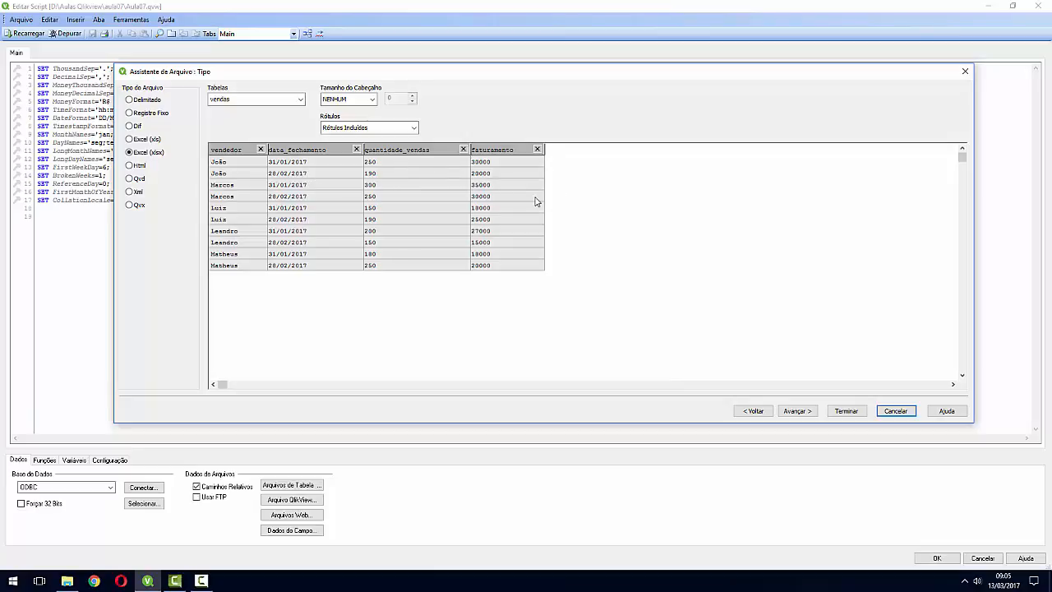
Accept the import of the vendas sheet and replace the generated Directory statement with the table label "Vendas:"
left_click(845, 411)
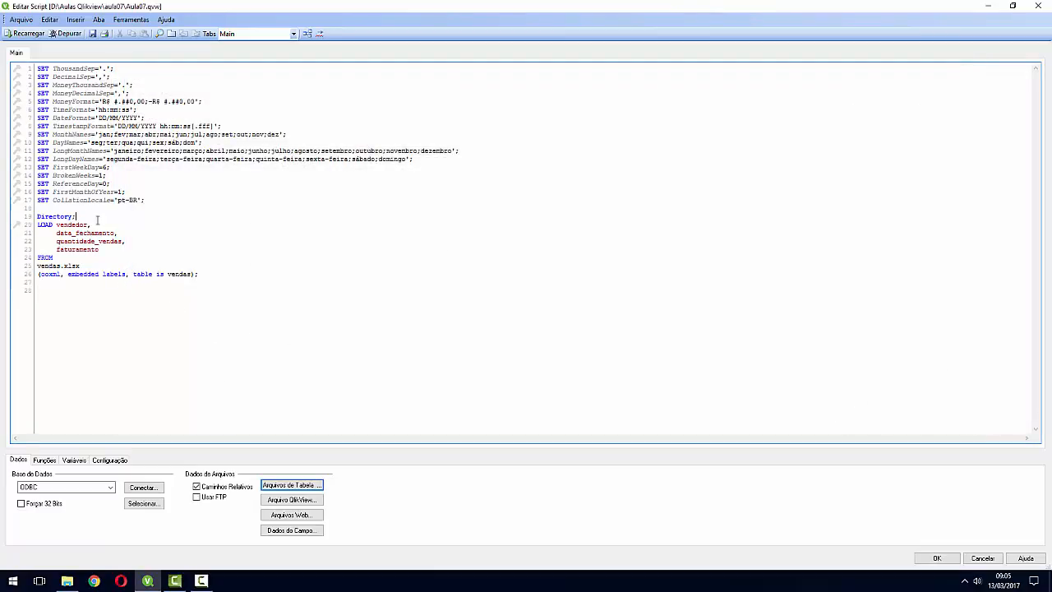
key("shift+End")
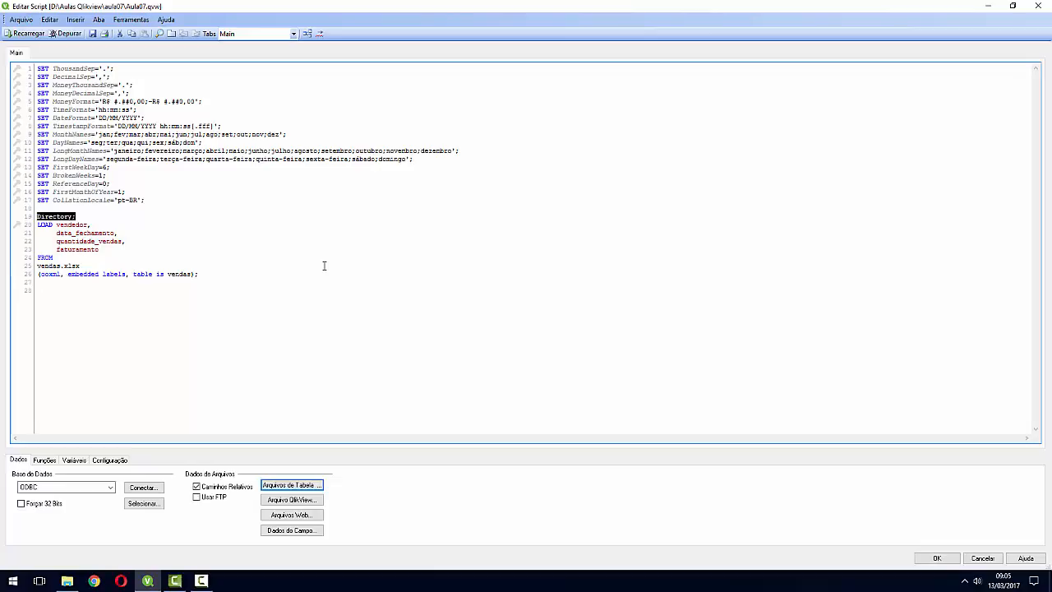
type("Vendas:")
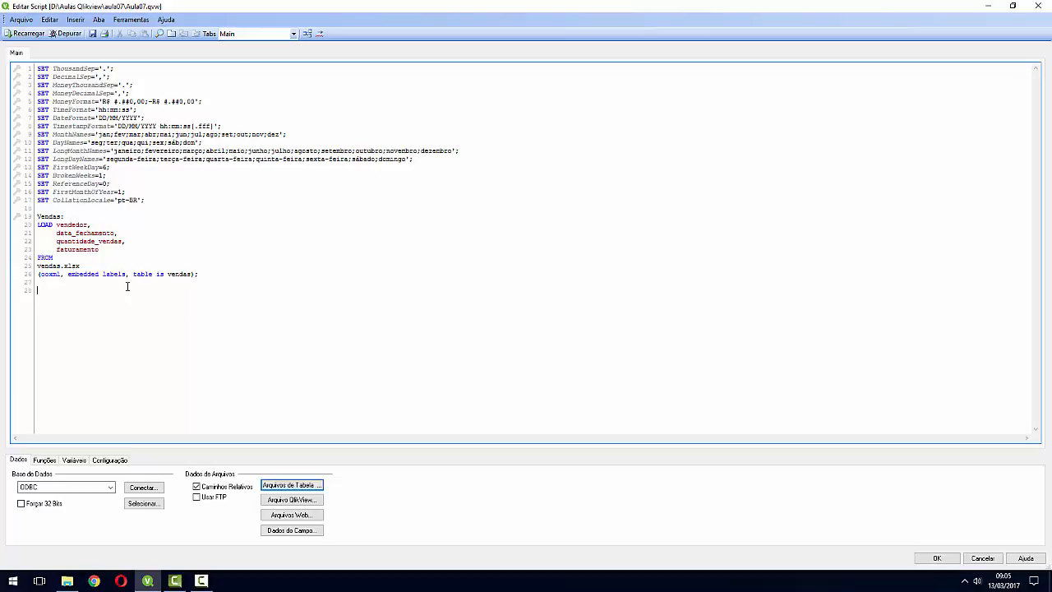
Add a load statement for sheet Plan1 of vendedores.xlsx below the Vendas load
left_click(308, 489)
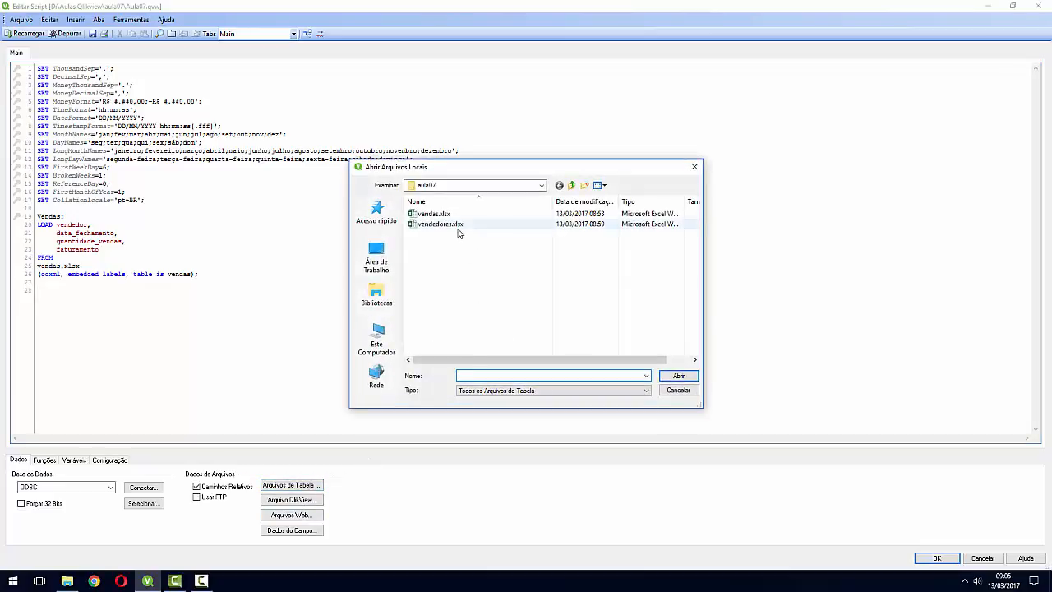
left_click(463, 228)
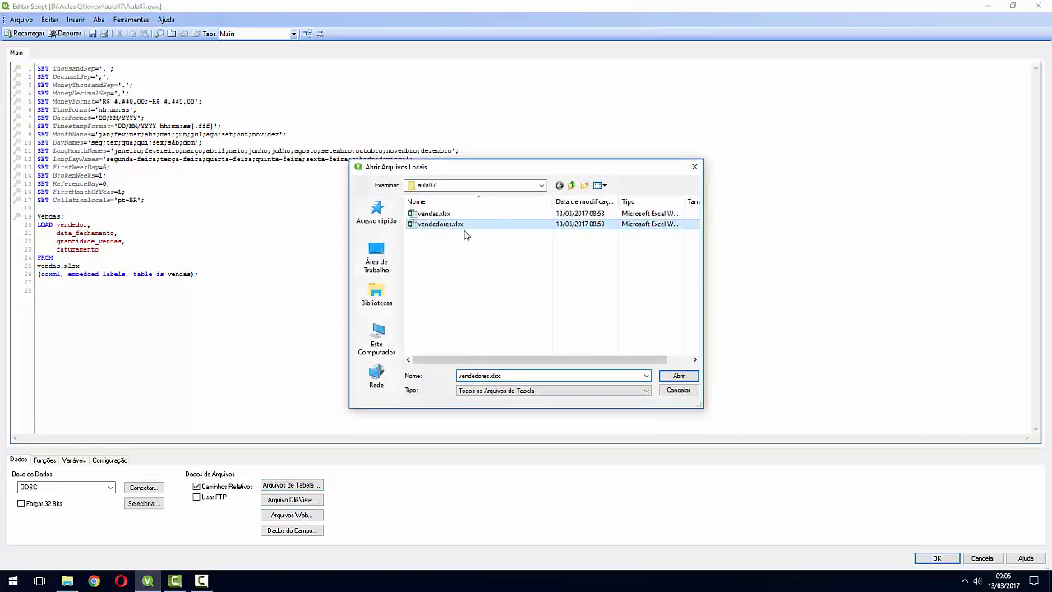
left_click(675, 375)
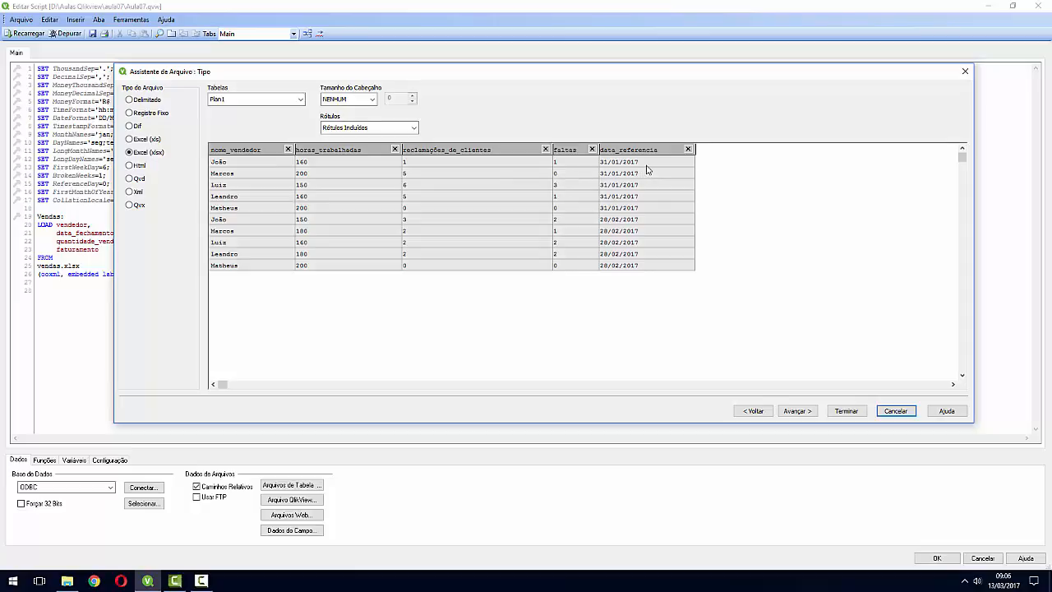
left_click(855, 413)
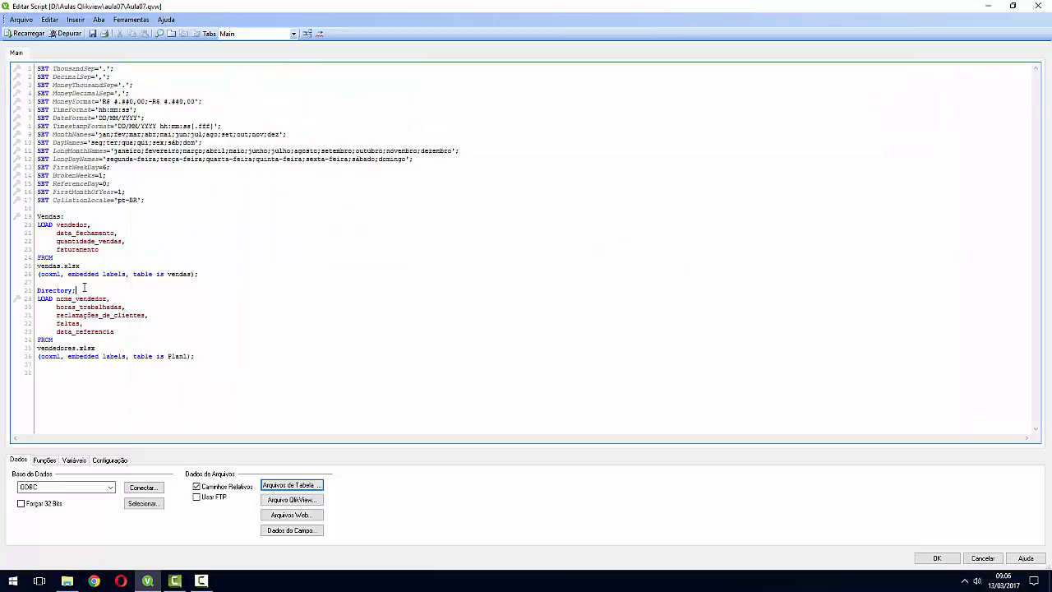
Replace the Directory statement above the second load with the label "Vendedores:" and reload the script
key("shift+Home")
type("Vende")
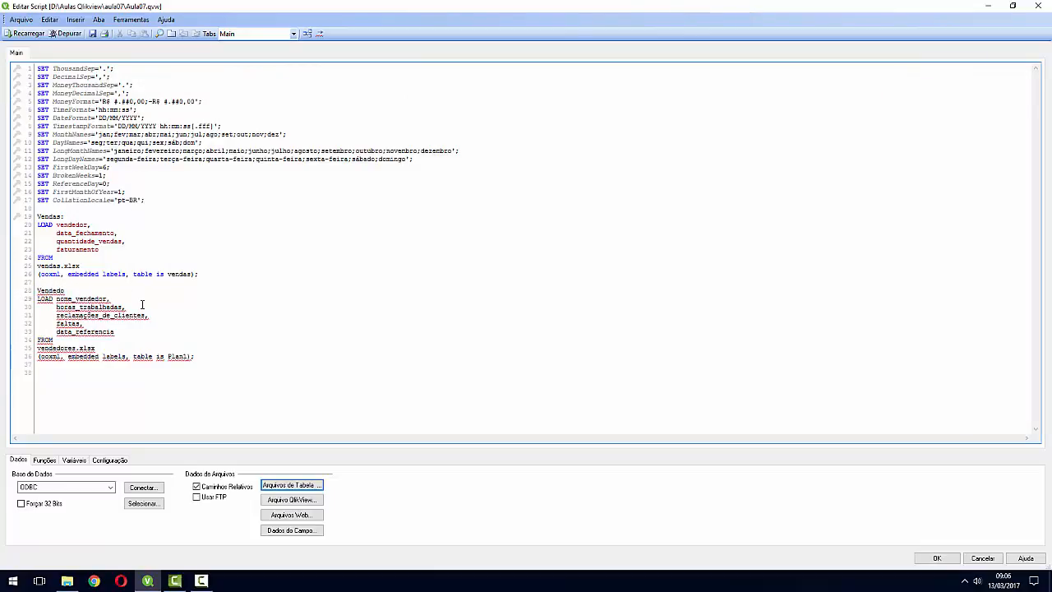
type("dores:")
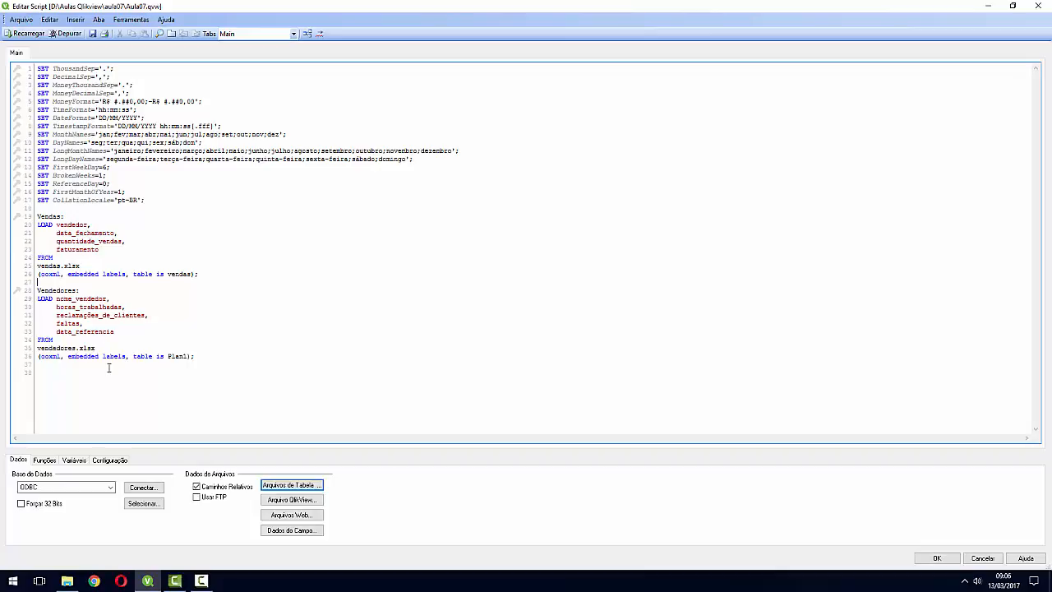
left_click(29, 35)
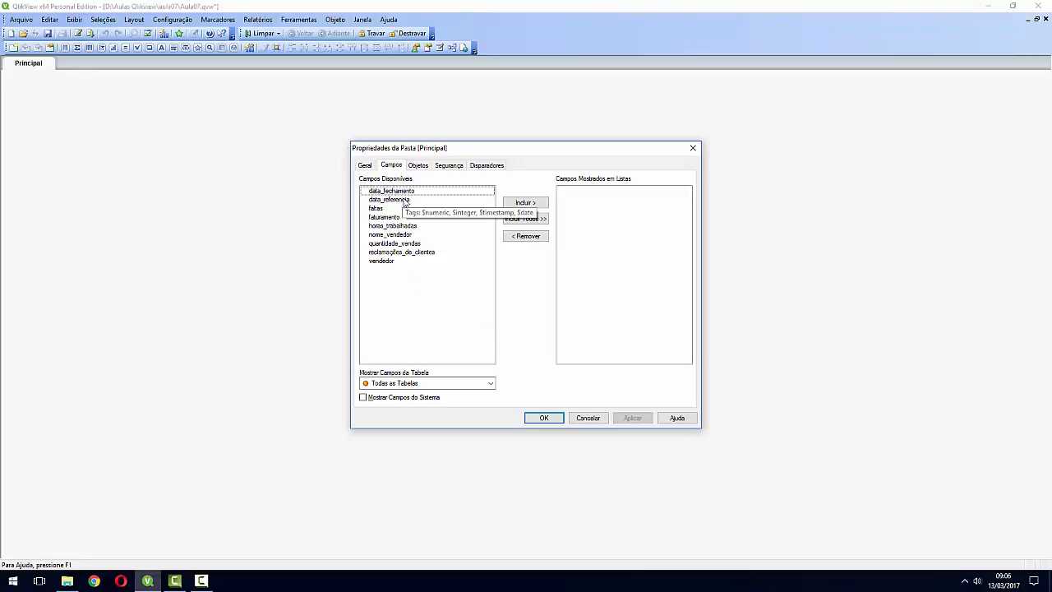
Filter the available fields by the Vendas table and include vendedor and data_fechamento as list boxes
left_click(386, 236)
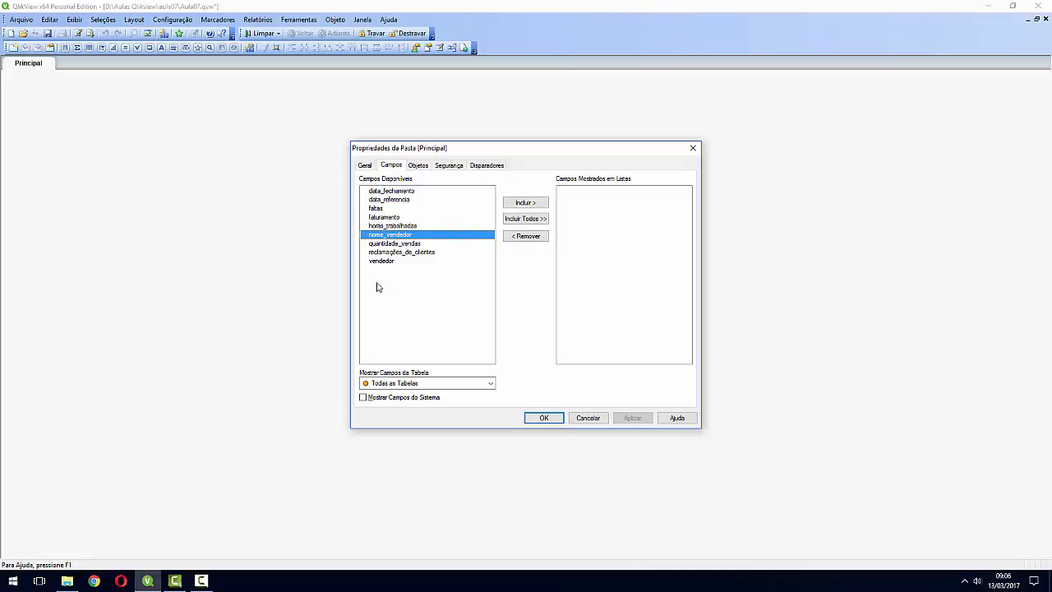
left_click(451, 384)
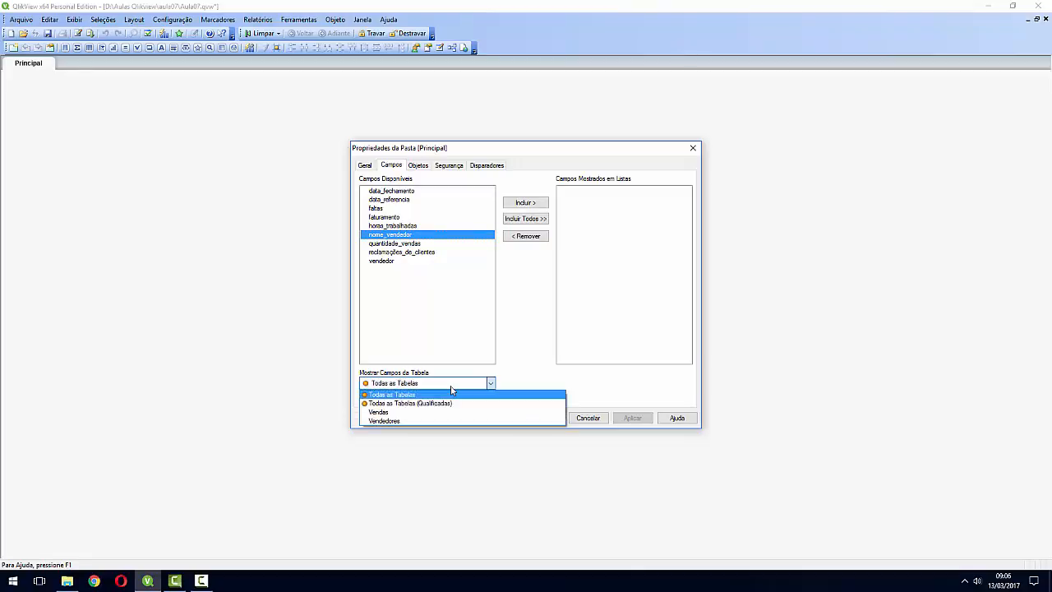
left_click(406, 412)
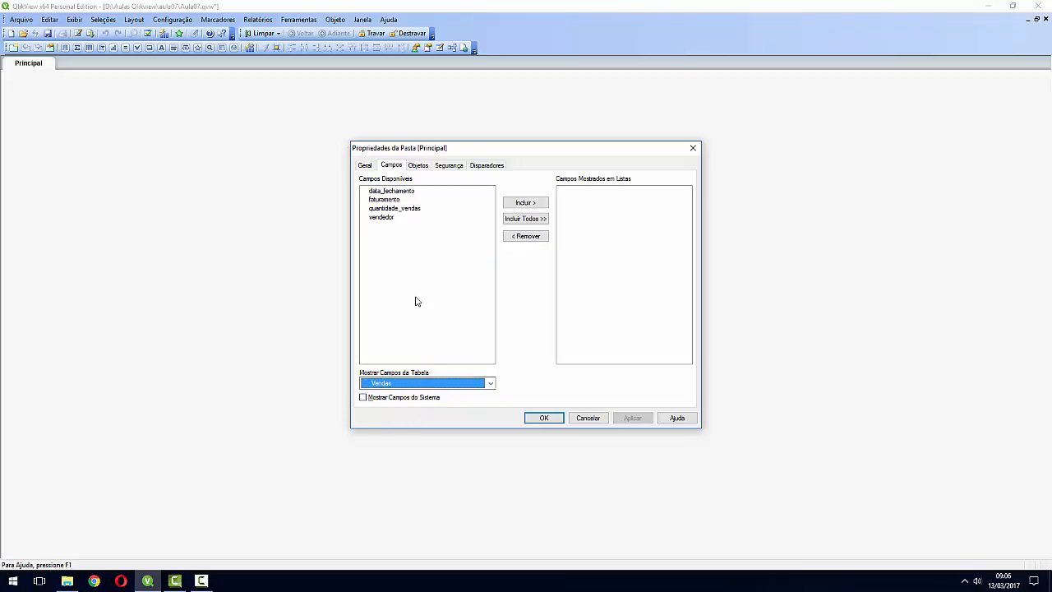
left_click(390, 220)
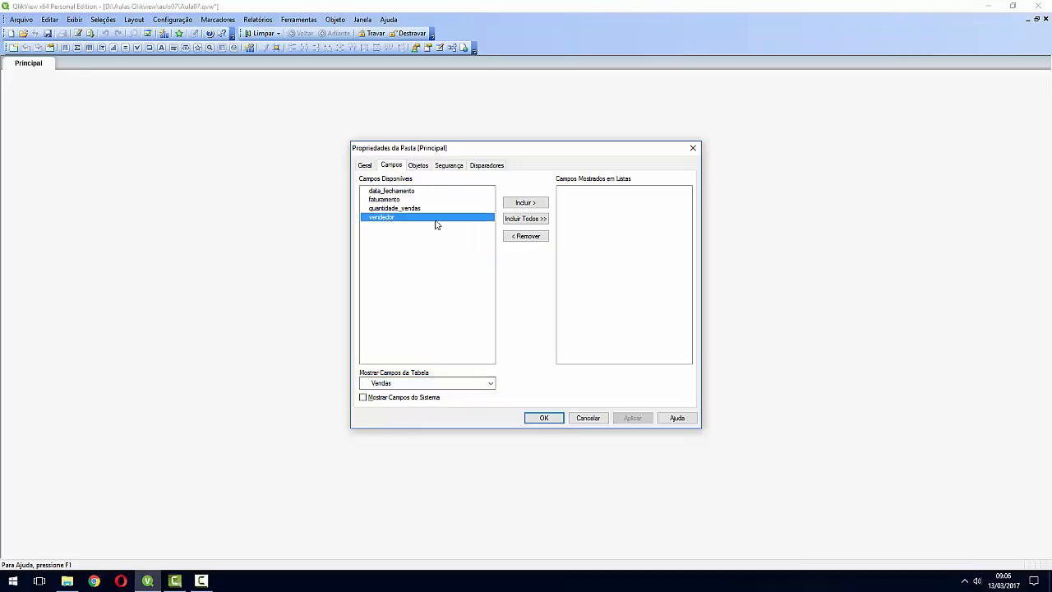
left_click(525, 203)
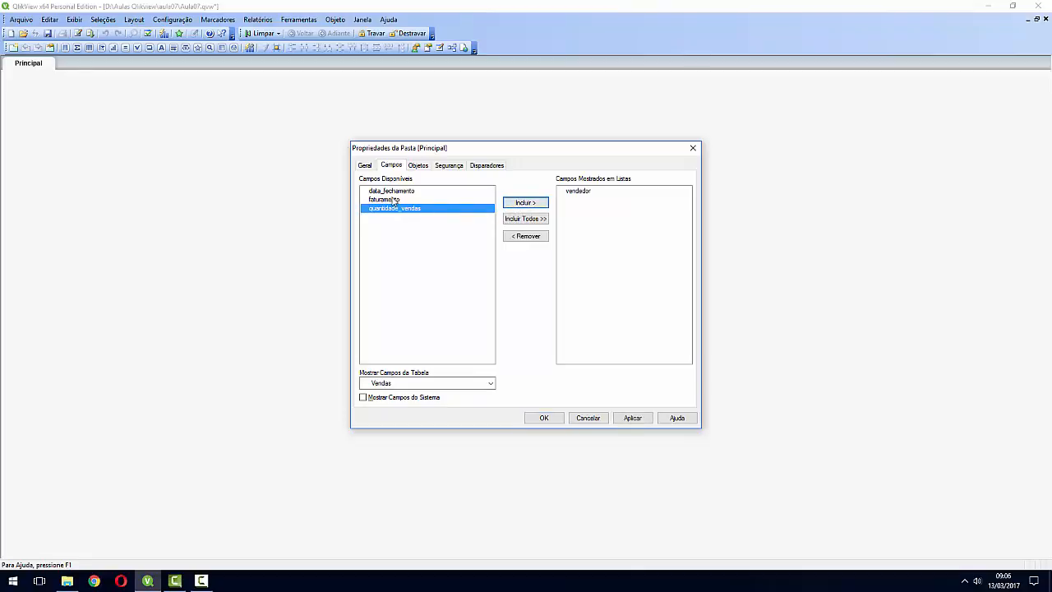
left_click(392, 191)
left_click(529, 206)
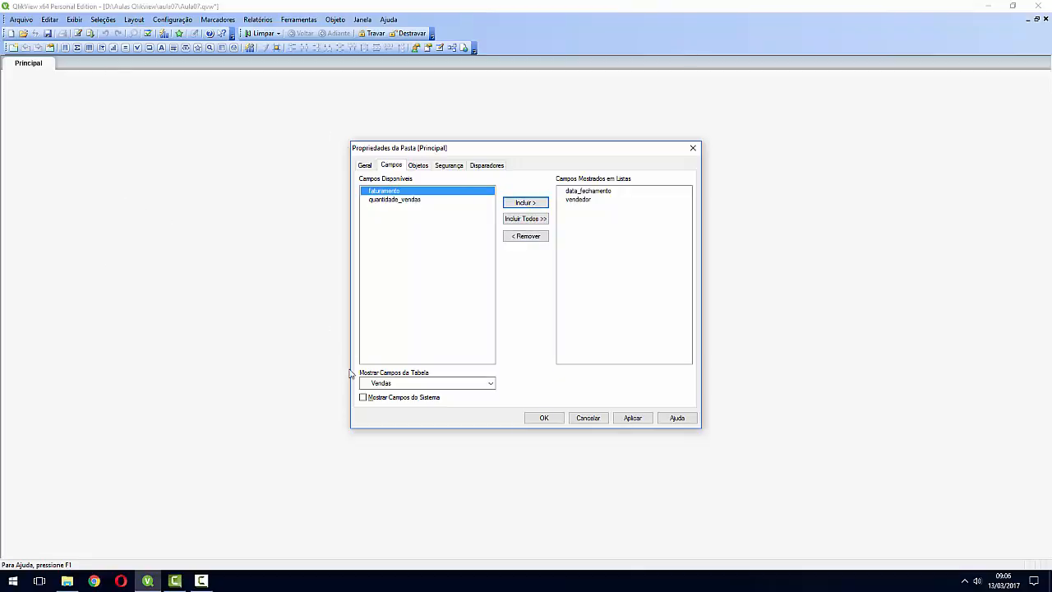
Include nome_vendedor and data_referencia from the Vendedores table as list boxes and apply the field selection
left_click(411, 383)
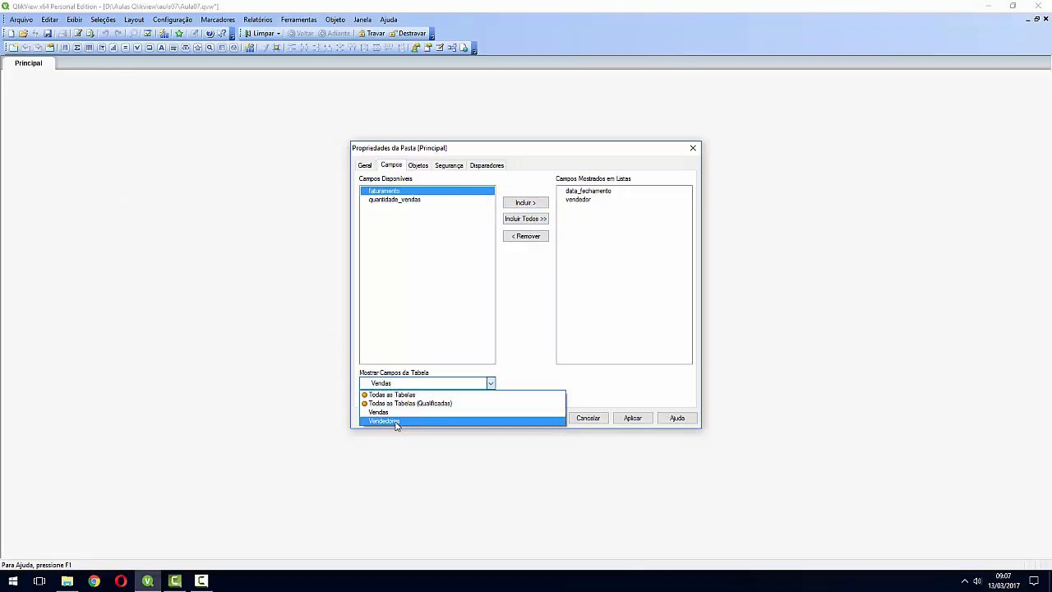
left_click(396, 422)
left_click(400, 219)
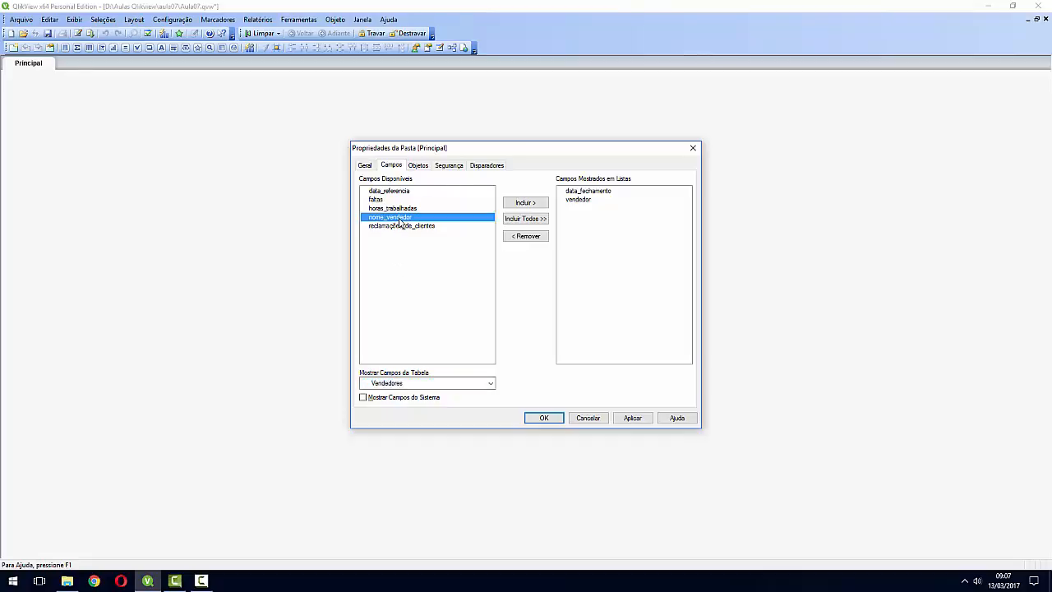
left_click(510, 205)
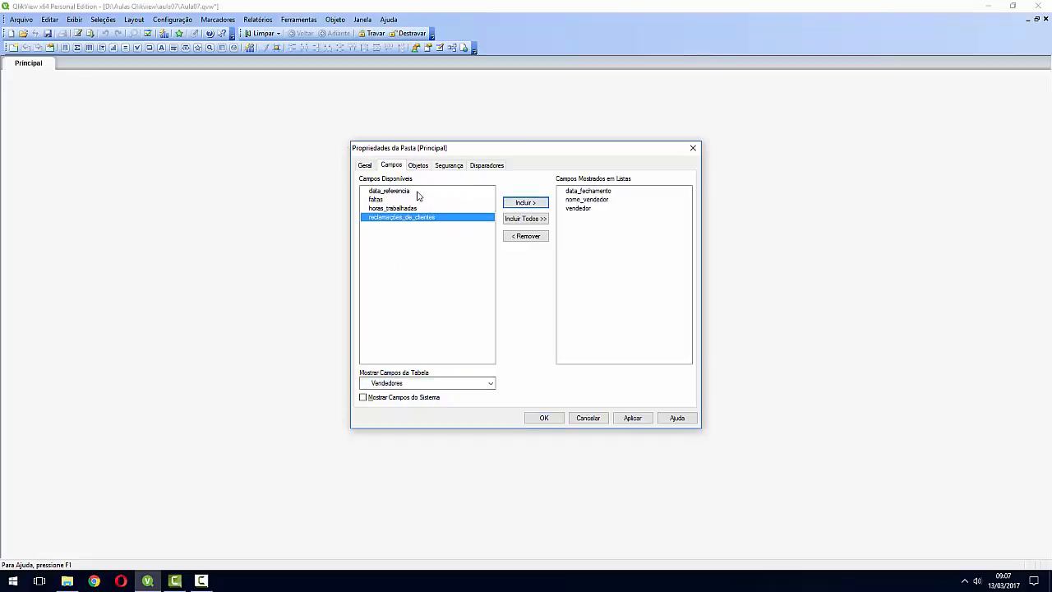
left_click(419, 192)
left_click(516, 207)
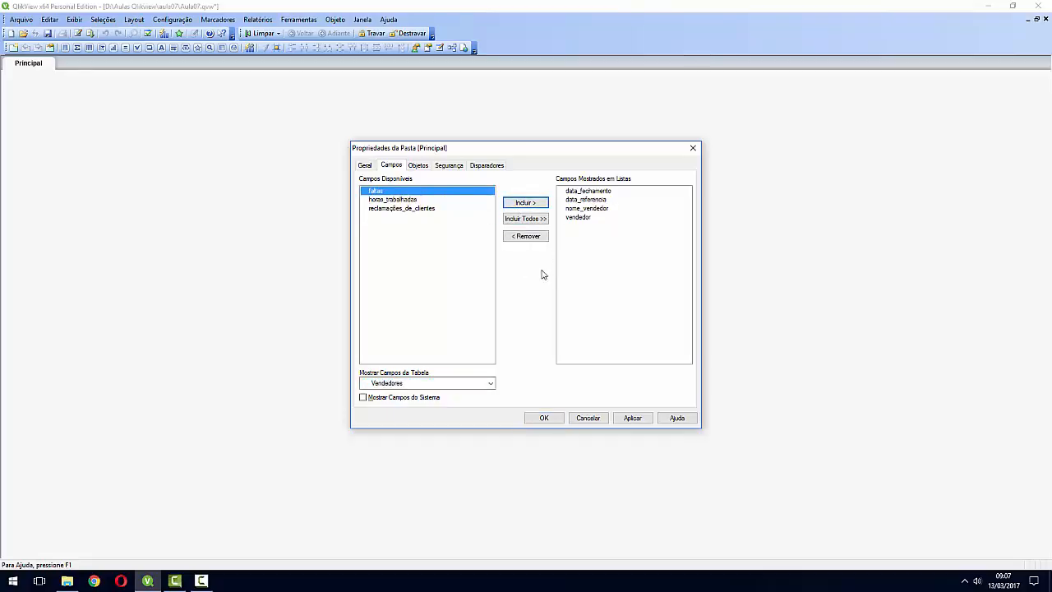
left_click(543, 418)
Arrange the list boxes in a row as nome_vendedor, data_referencia, vendedor and data_fechamento, widening nome_vendedor and data_fechamento to show their full titles
left_click_drag(42, 74, 209, 159)
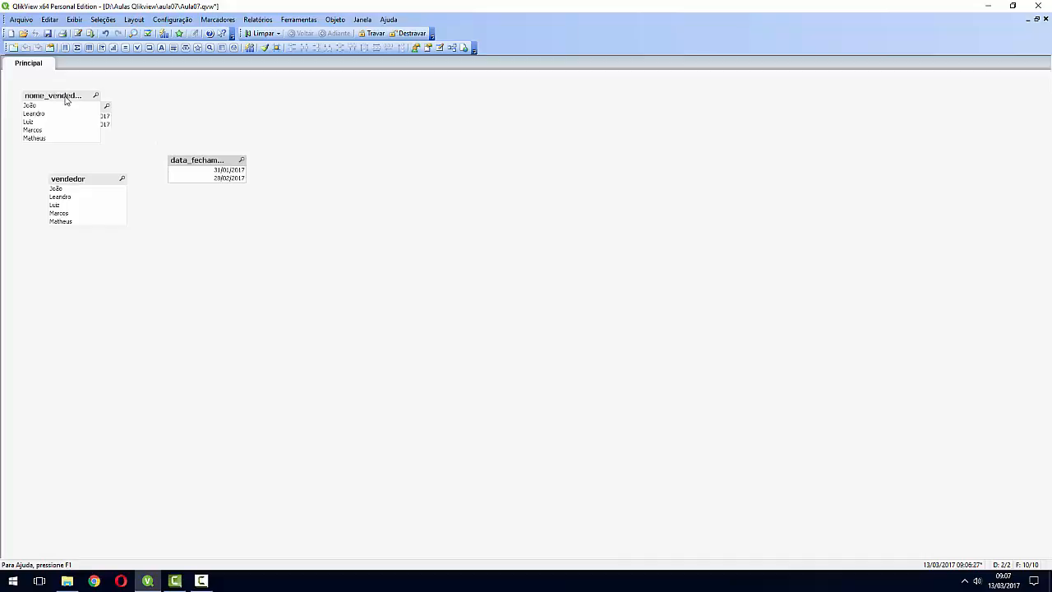
left_click_drag(66, 100, 310, 146)
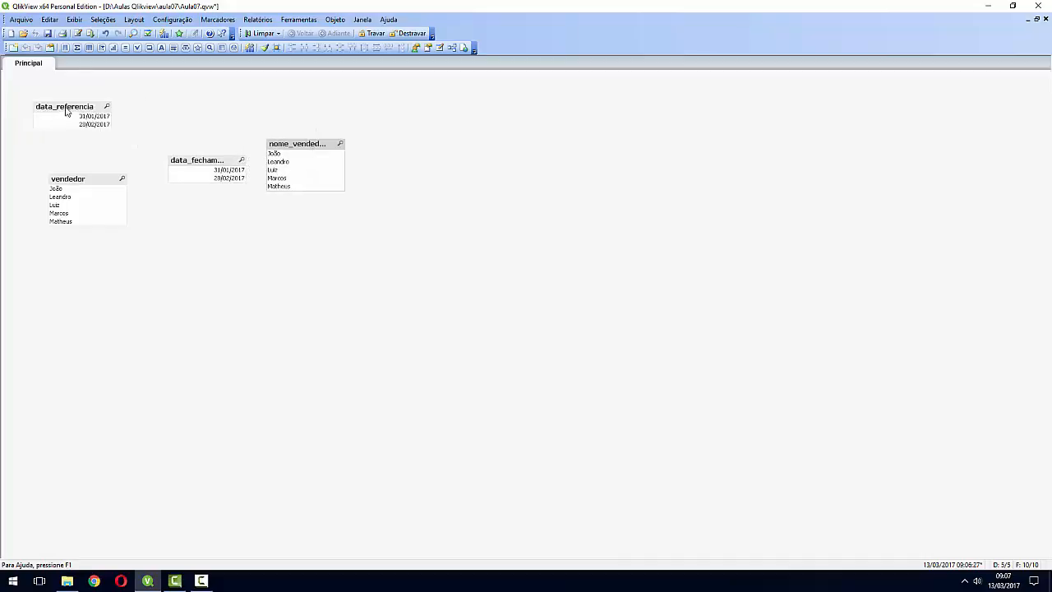
left_click_drag(66, 112, 195, 113)
left_click_drag(170, 167, 150, 173)
left_click_drag(313, 147, 111, 96)
left_click_drag(181, 109, 139, 95)
left_click_drag(156, 162, 393, 221)
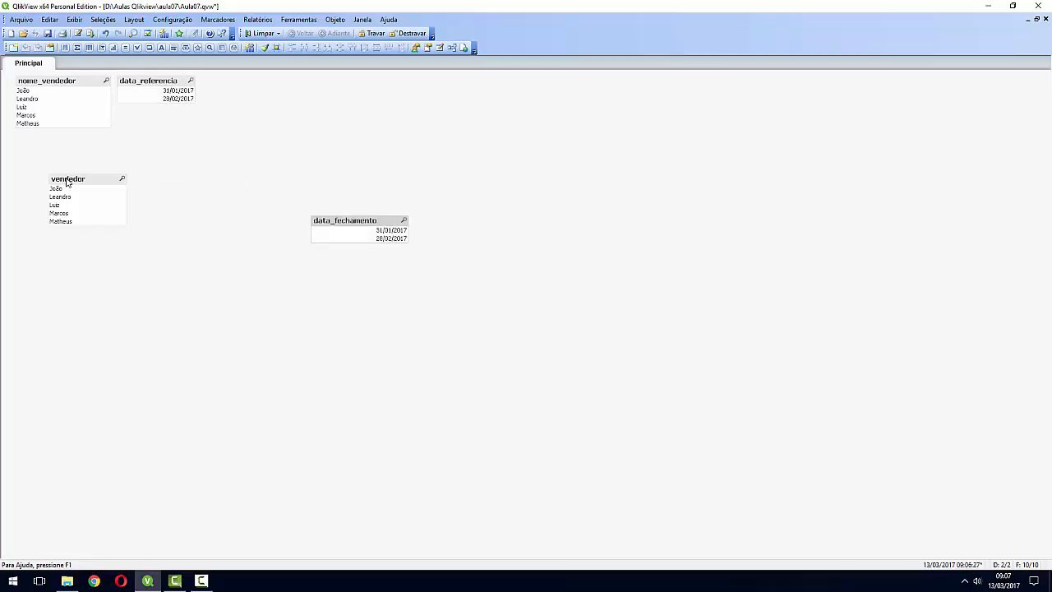
left_click_drag(74, 178, 238, 82)
left_click_drag(342, 222, 338, 110)
Align all four list boxes along their top edges, space them evenly horizontally and move them to the sheet's upper-left corner
left_click_drag(450, 173, 5, 71)
right_click(39, 92)
left_click(61, 143)
right_click(55, 120)
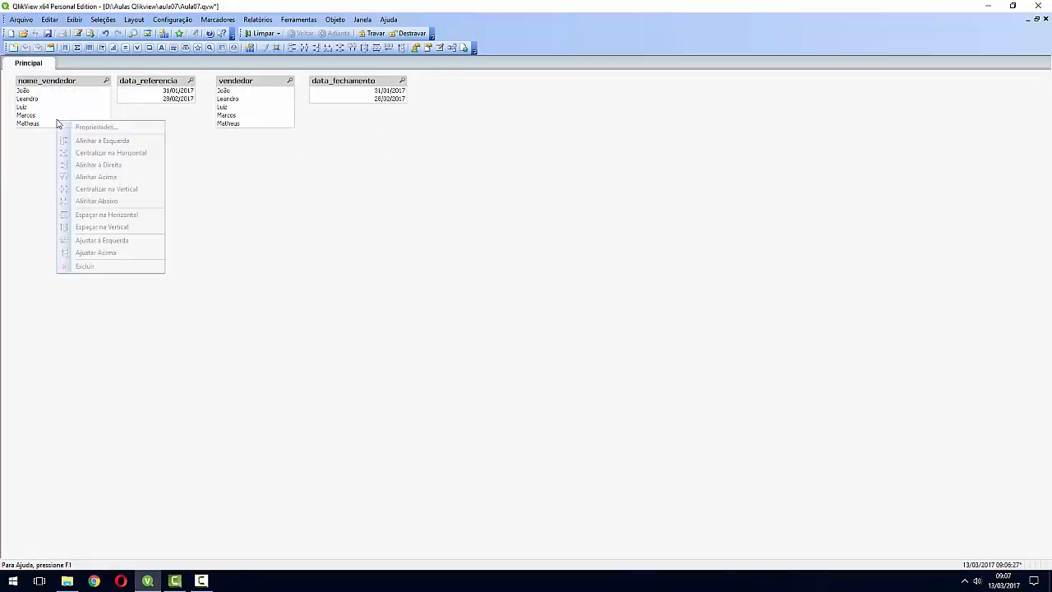
left_click(71, 218)
left_click_drag(41, 86, 35, 81)
left_click(144, 222)
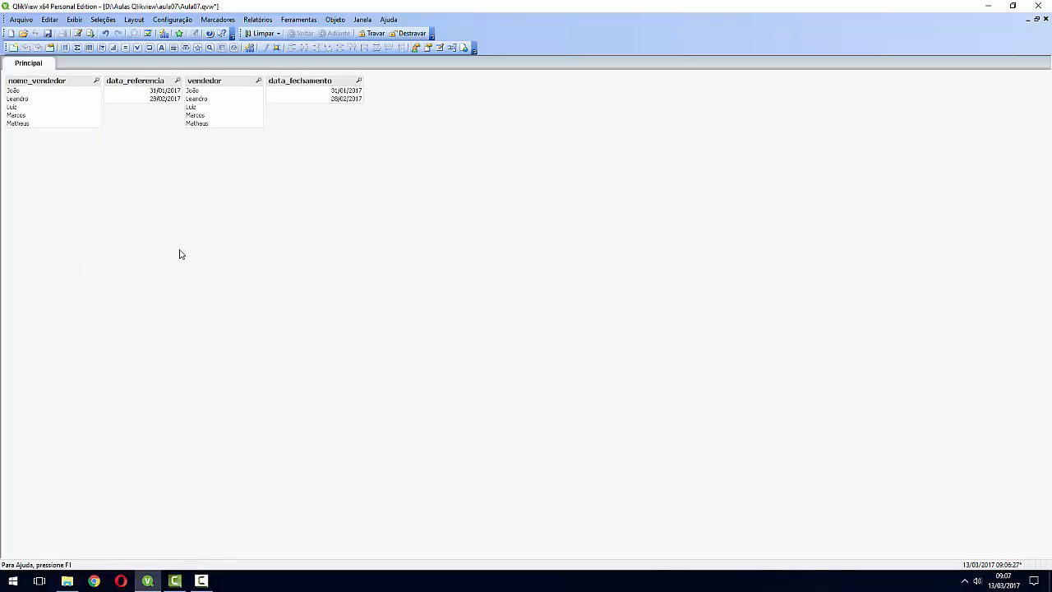
Create a new table object on the sheet and include all fields of the Vendas table
right_click(94, 168)
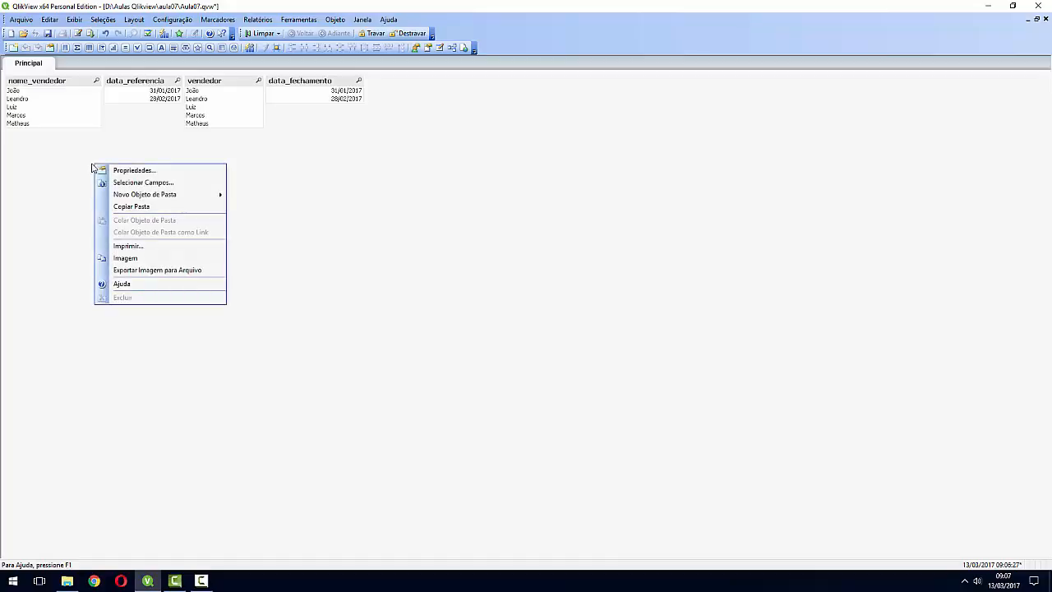
mouse_move(121, 196)
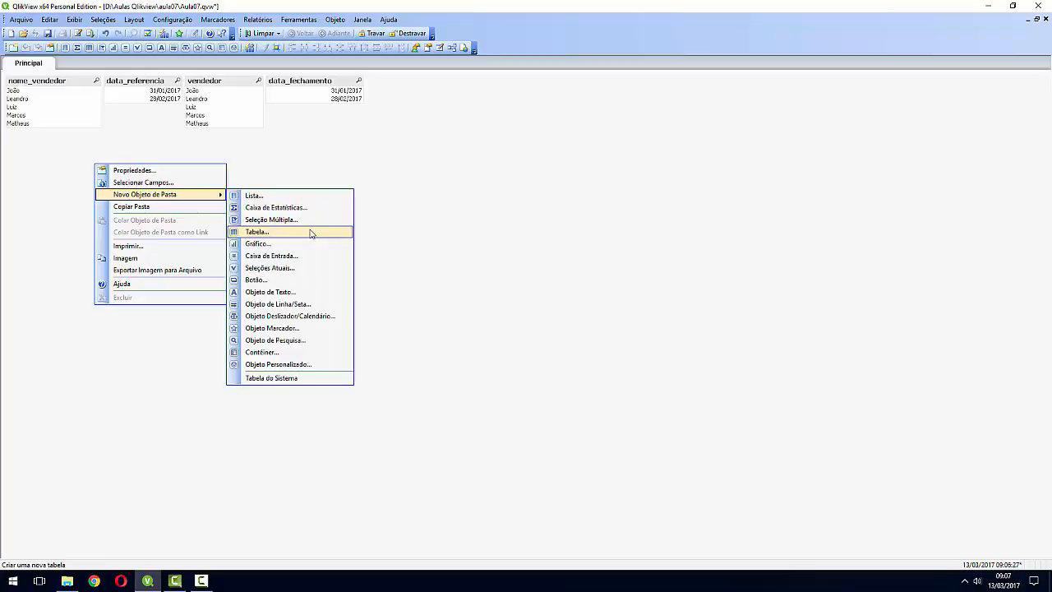
left_click(311, 234)
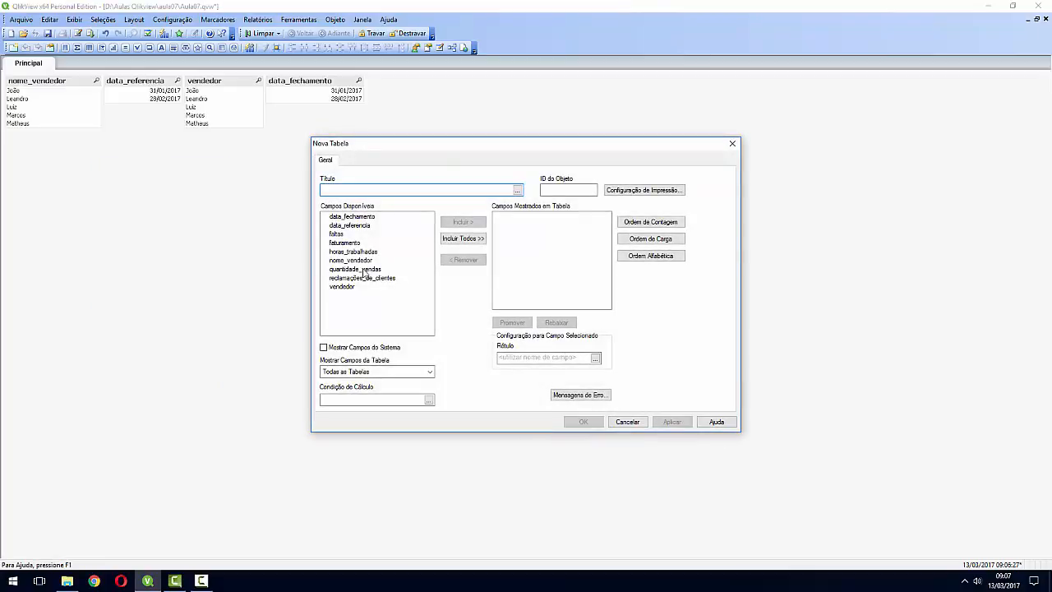
left_click_drag(449, 149, 451, 175)
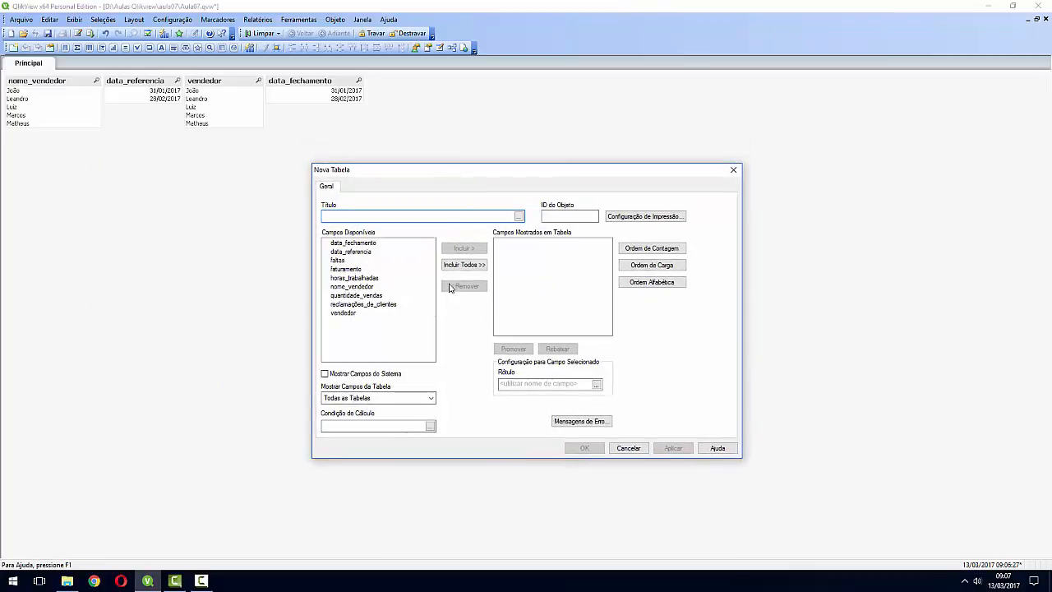
left_click(432, 399)
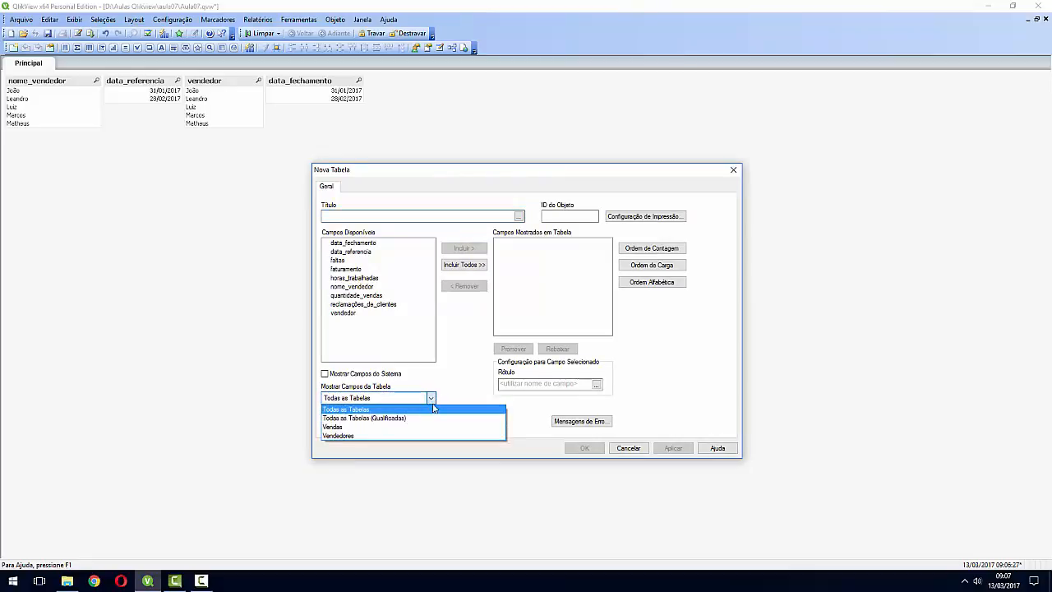
left_click(401, 418)
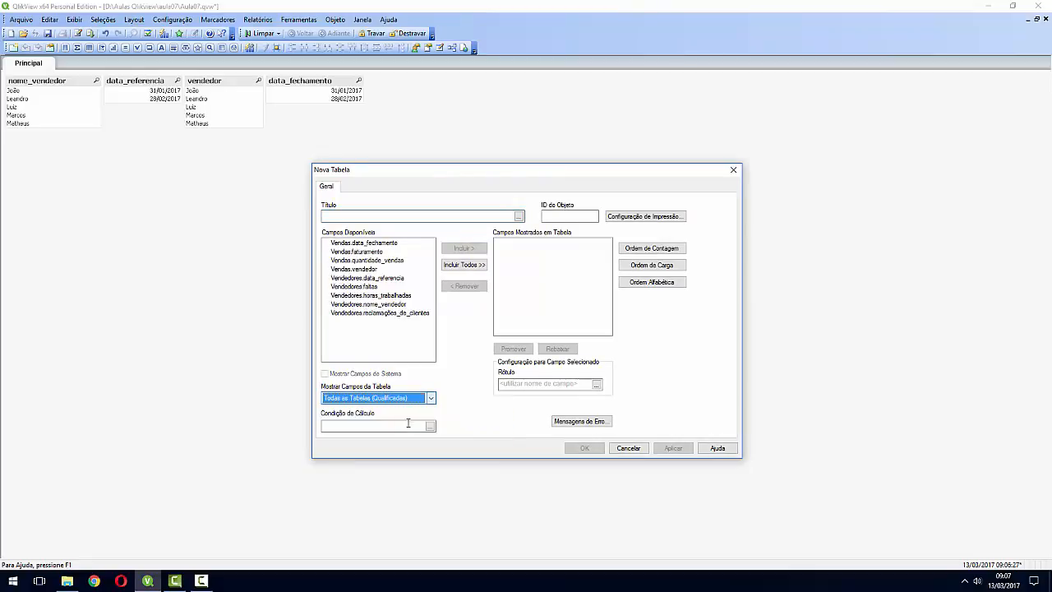
left_click(421, 399)
left_click(399, 426)
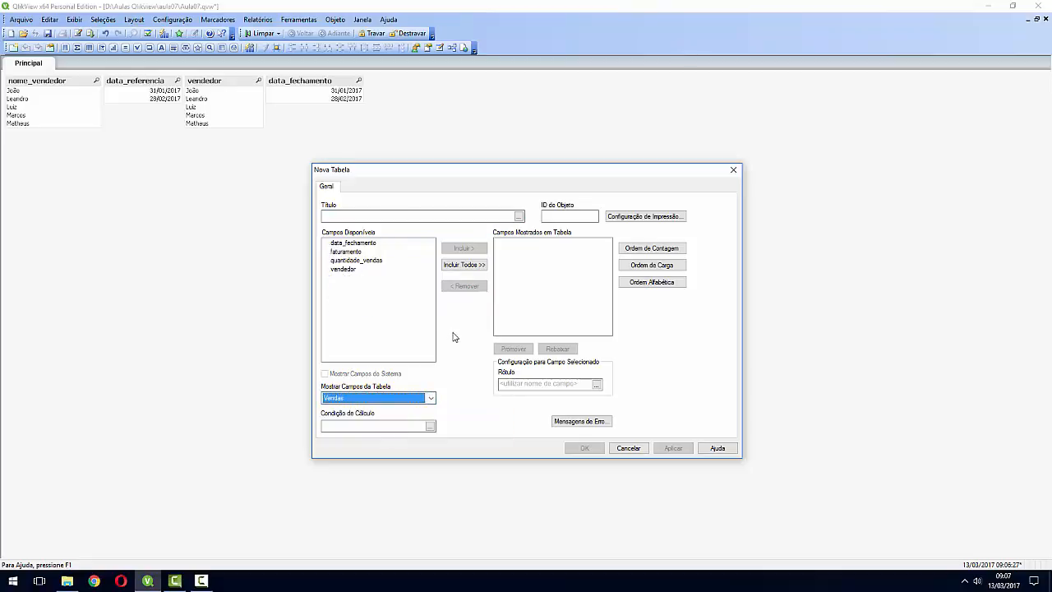
left_click(461, 267)
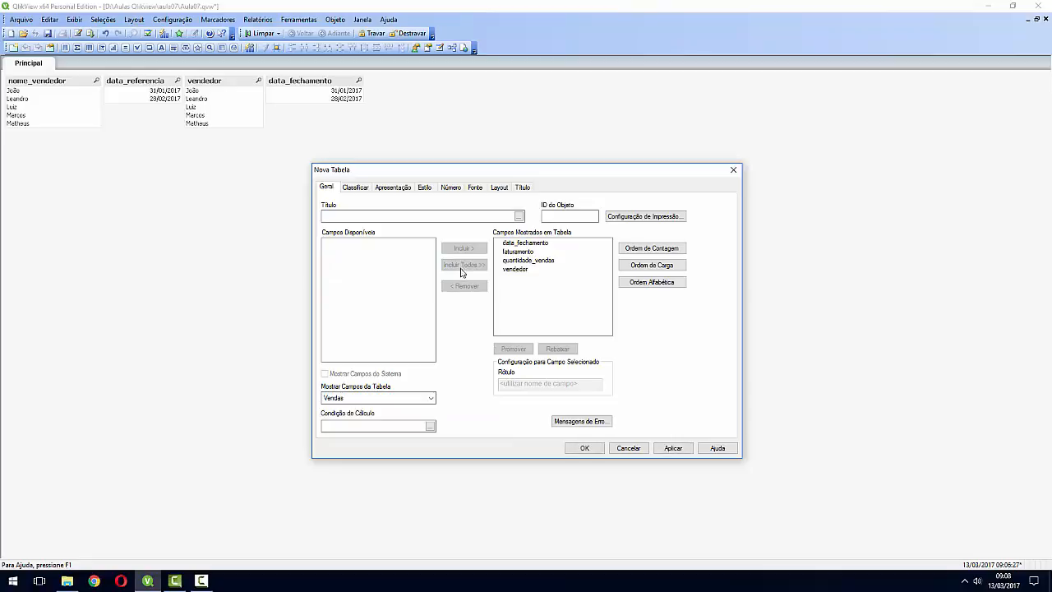
Order the table's displayed fields as vendedor, quantidade_vendas, faturamento and data_fechamento
left_click(518, 269)
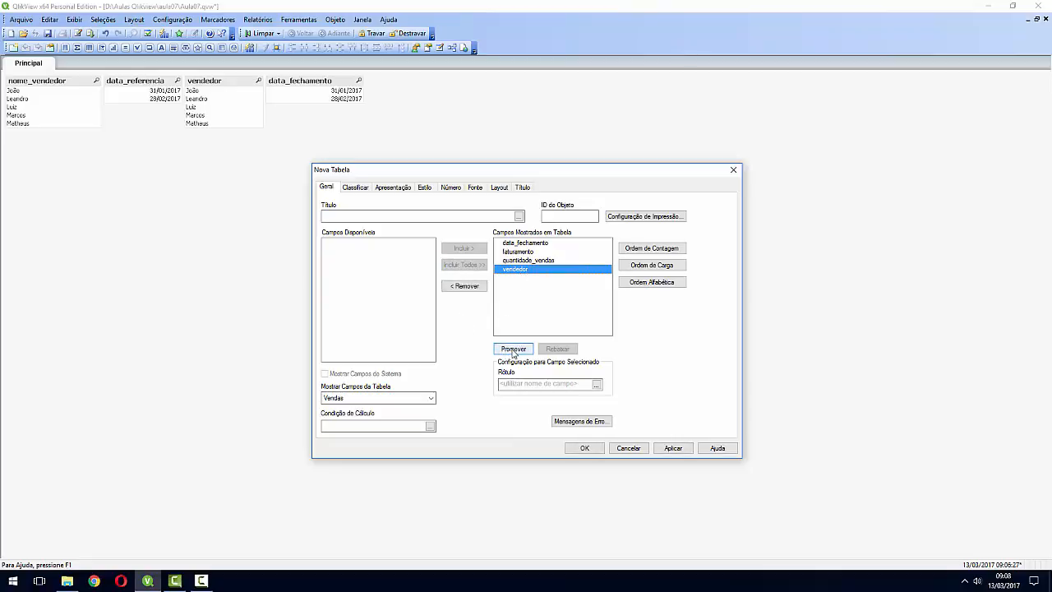
left_click(513, 348)
left_click(513, 348)
left_click(514, 348)
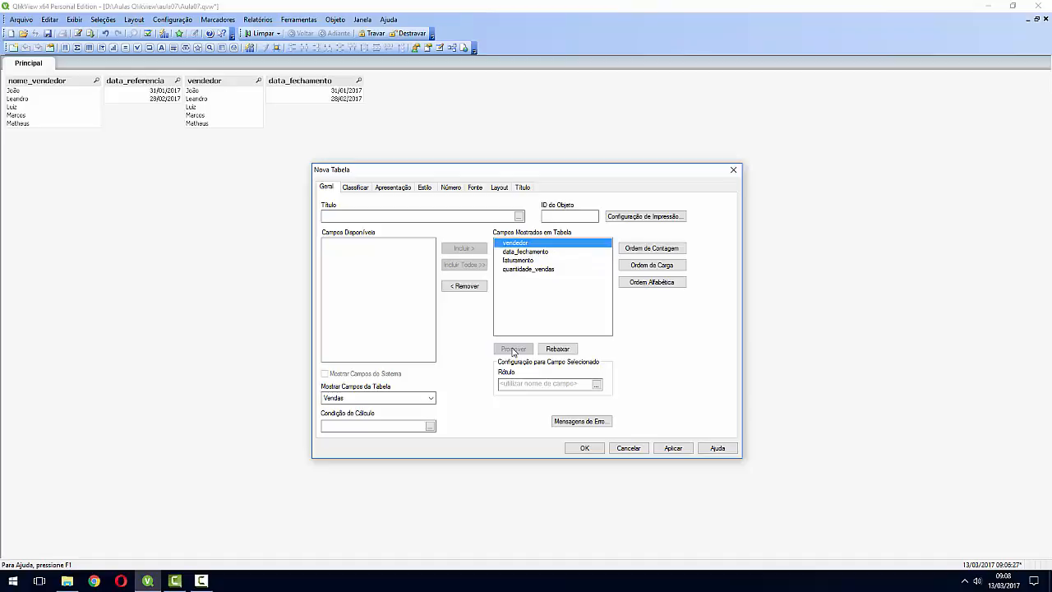
left_click(525, 252)
left_click(553, 348)
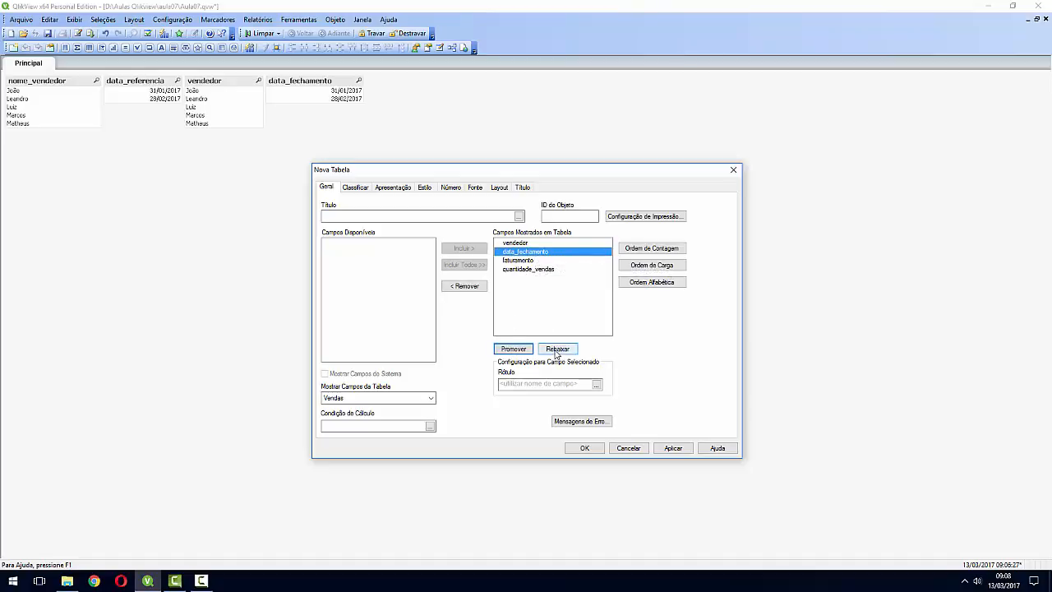
left_click(552, 348)
left_click(519, 251)
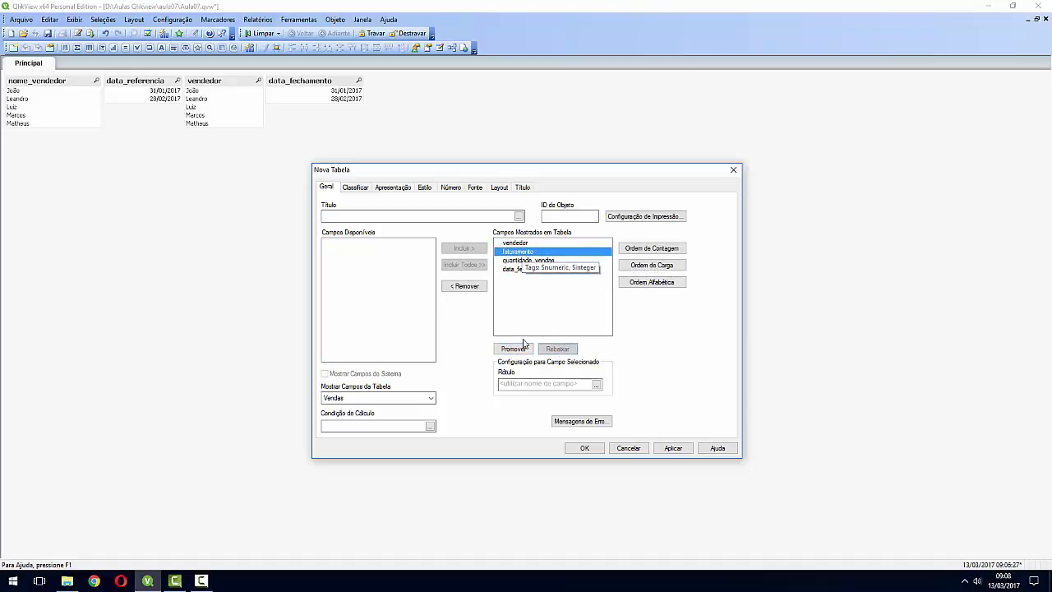
left_click(552, 349)
left_click_drag(518, 251, 522, 272)
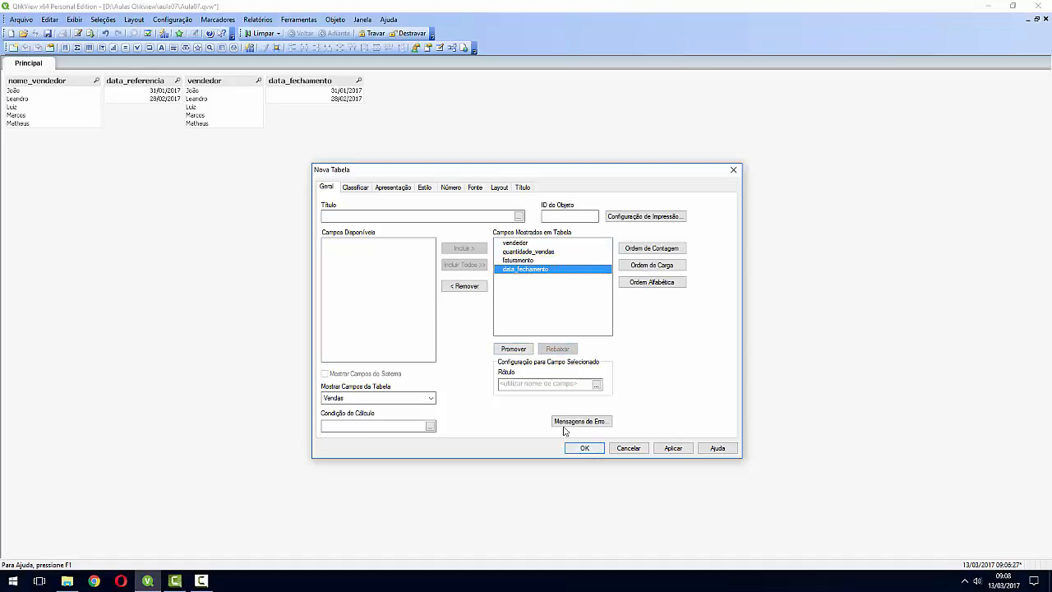
Title the table Vendas, create it and place it below the list boxes near the sheet's left edge
left_click(420, 216)
type("Vendas")
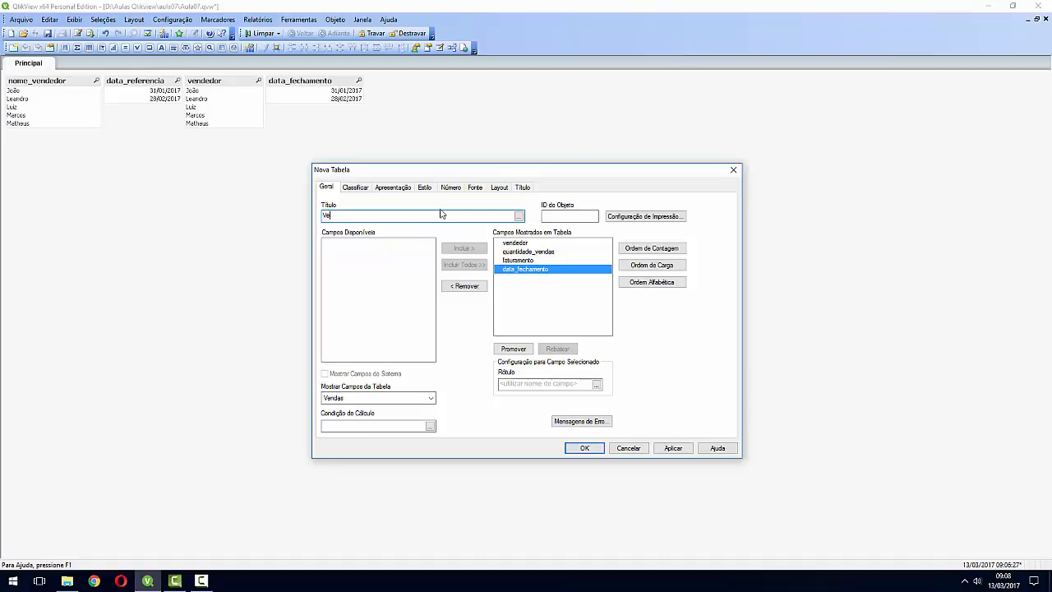
left_click(581, 448)
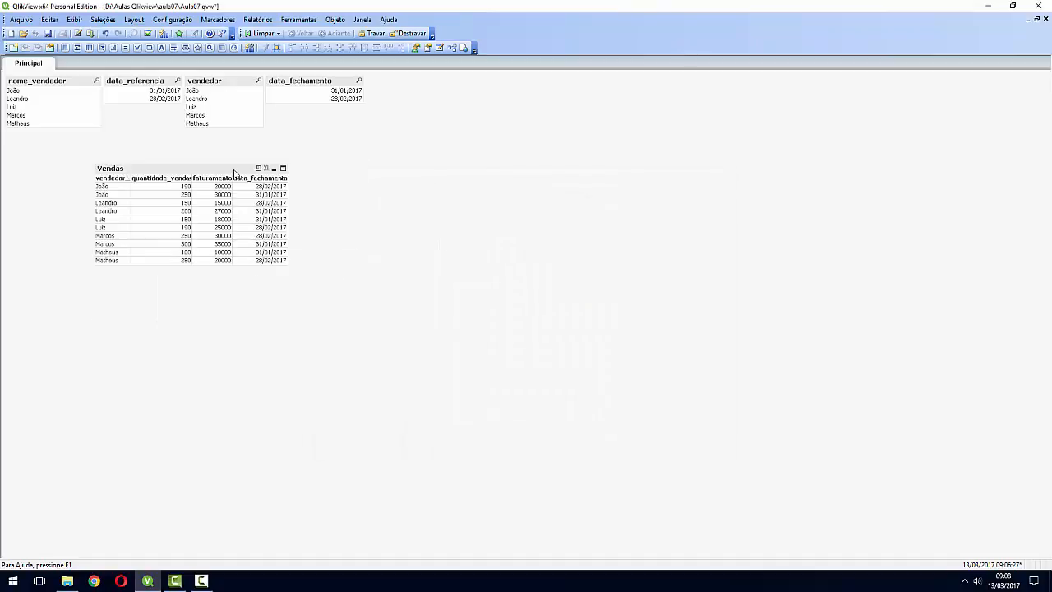
left_click_drag(237, 170, 152, 159)
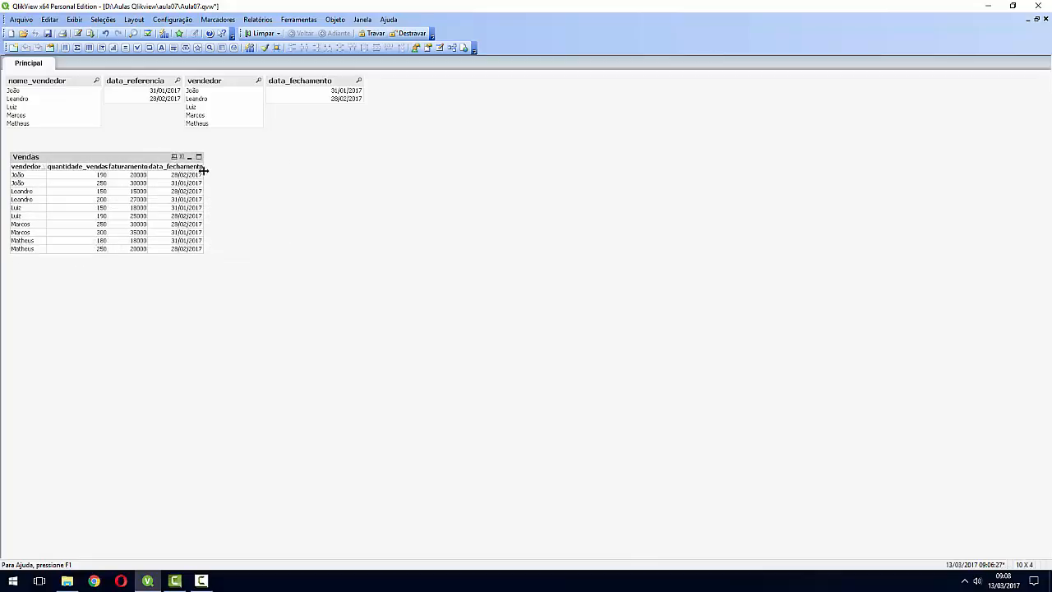
Create a second table object and include all fields of the Vendedores table
right_click(342, 171)
mouse_move(441, 208)
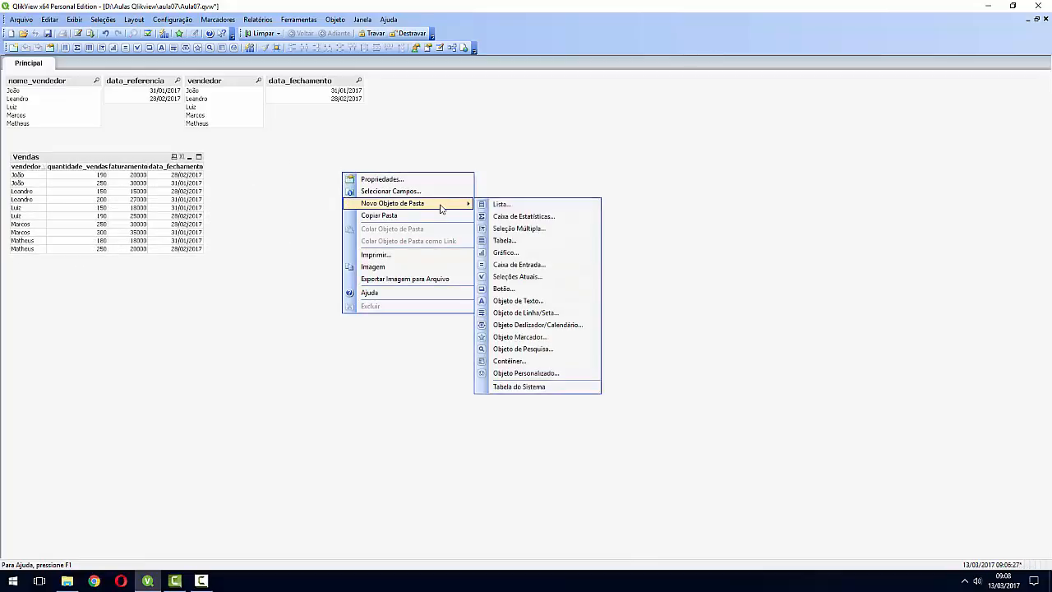
left_click(581, 247)
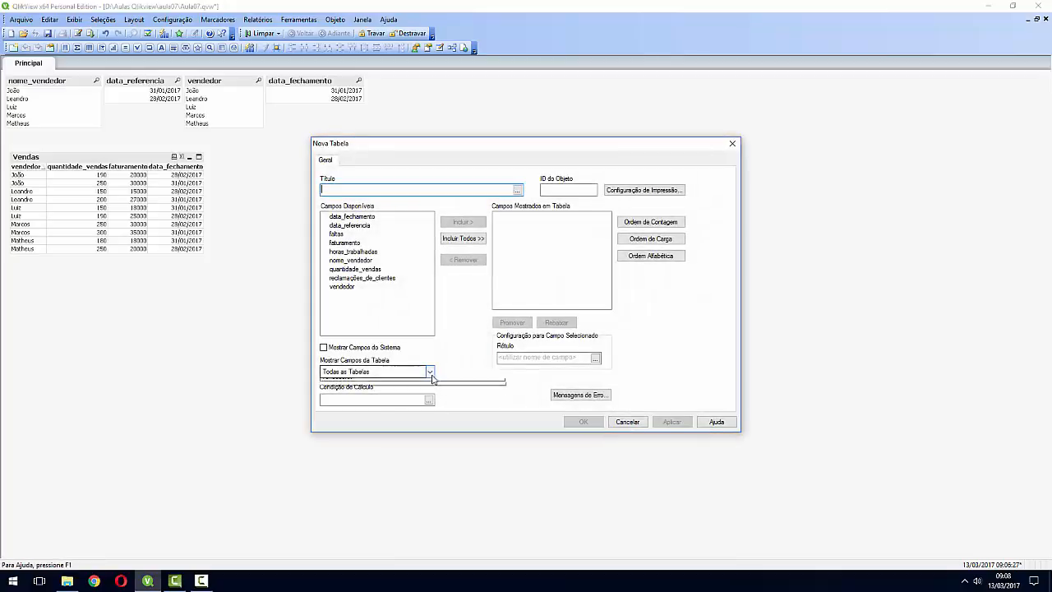
left_click(429, 372)
left_click(413, 409)
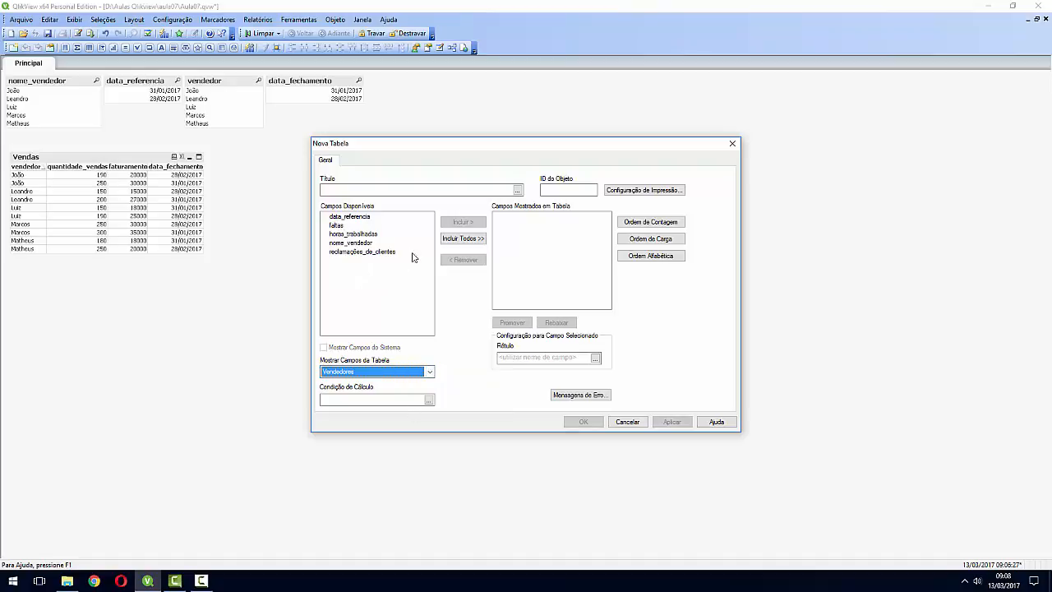
left_click(462, 238)
Promote nome_vendedor to first and horas_trabalhadas to second among the new table's displayed fields
left_click(517, 244)
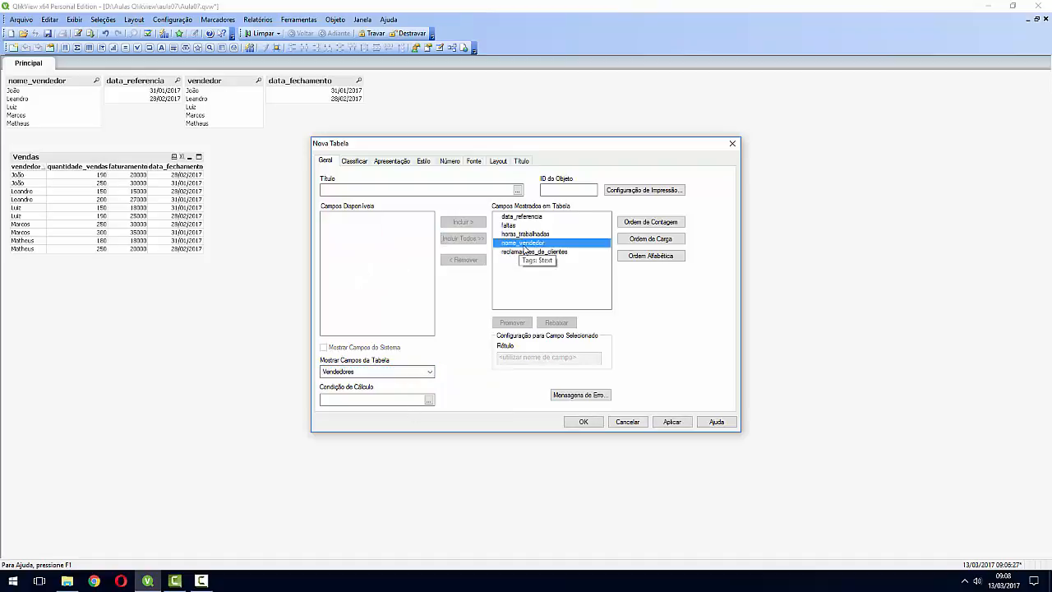
left_click(512, 323)
left_click(512, 323)
left_click(512, 323)
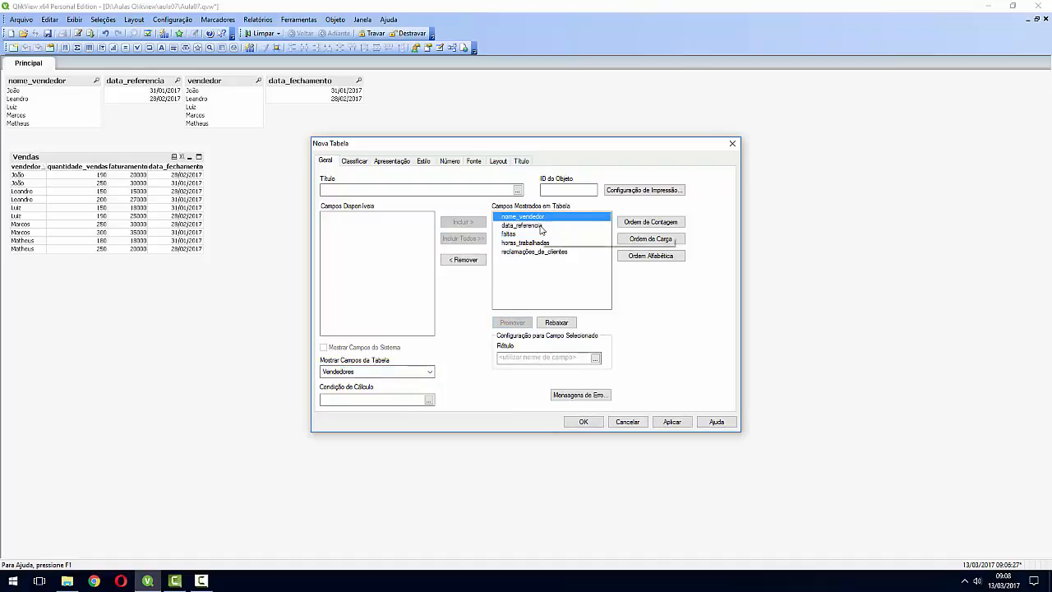
left_click(526, 243)
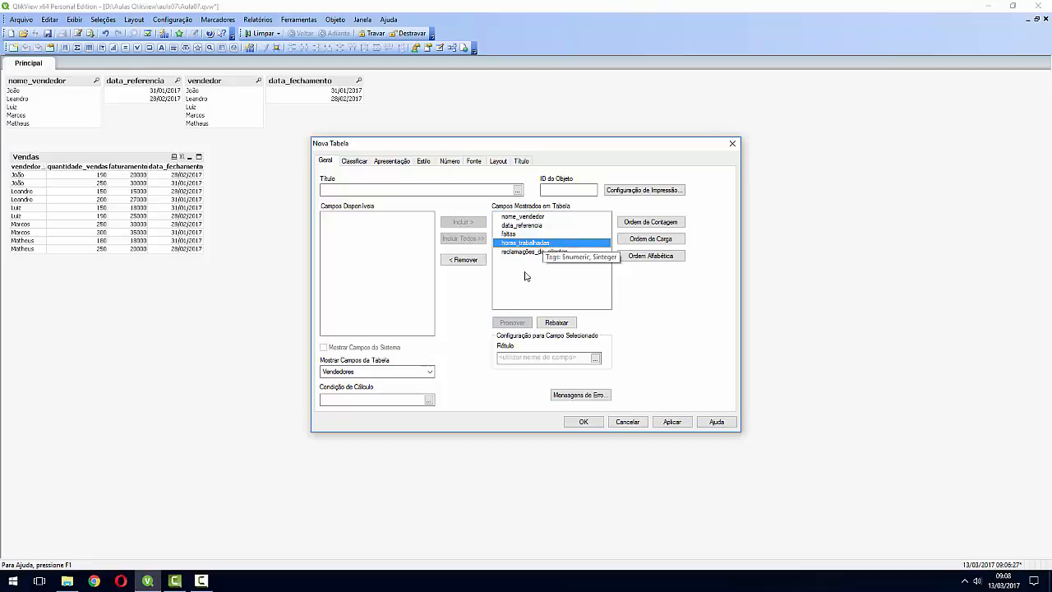
left_click(512, 323)
left_click(516, 323)
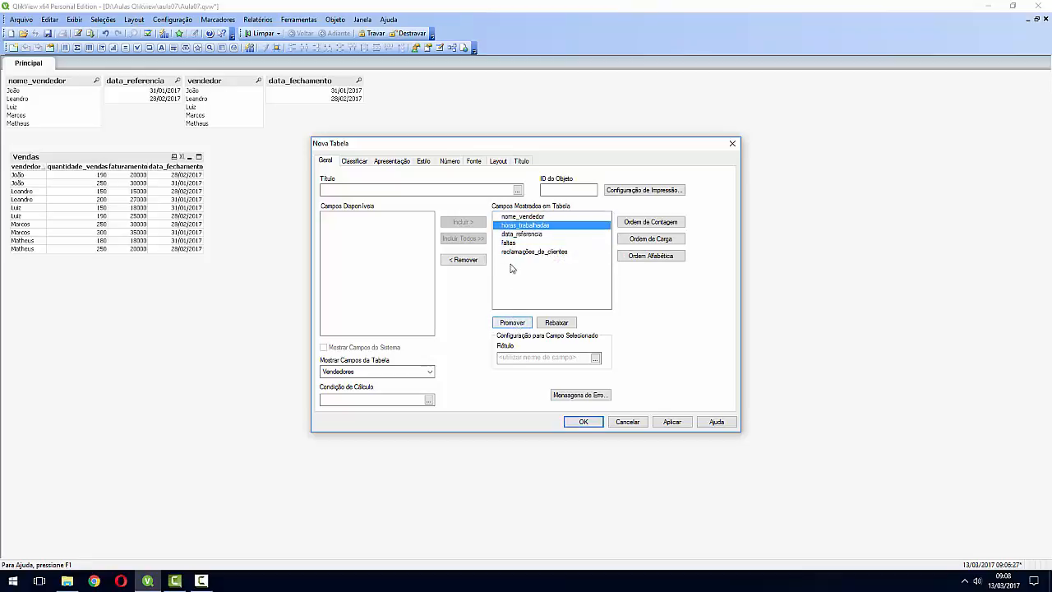
Promote reclamações_de_clientes to third and faltas to fourth, leaving data_referencia as the last displayed field
left_click(511, 244)
left_click(522, 263)
left_click(515, 322)
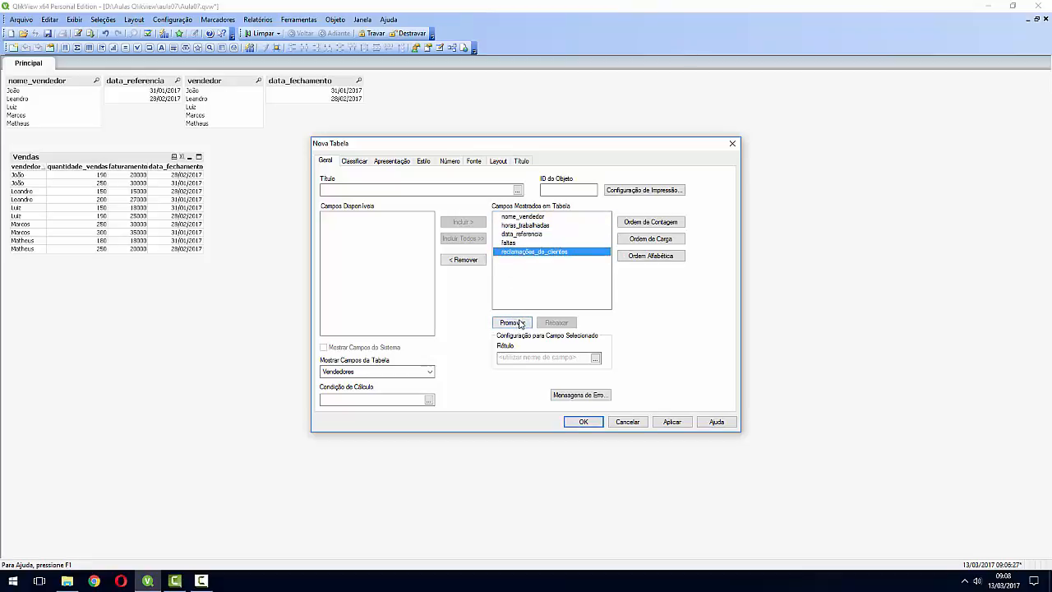
left_click(515, 322)
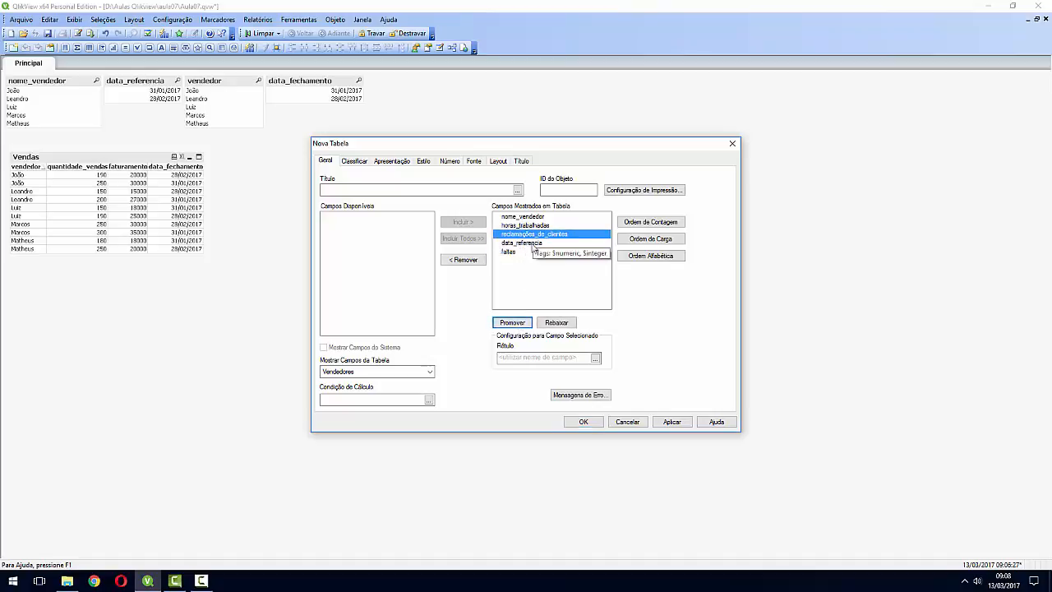
left_click(524, 252)
left_click(512, 322)
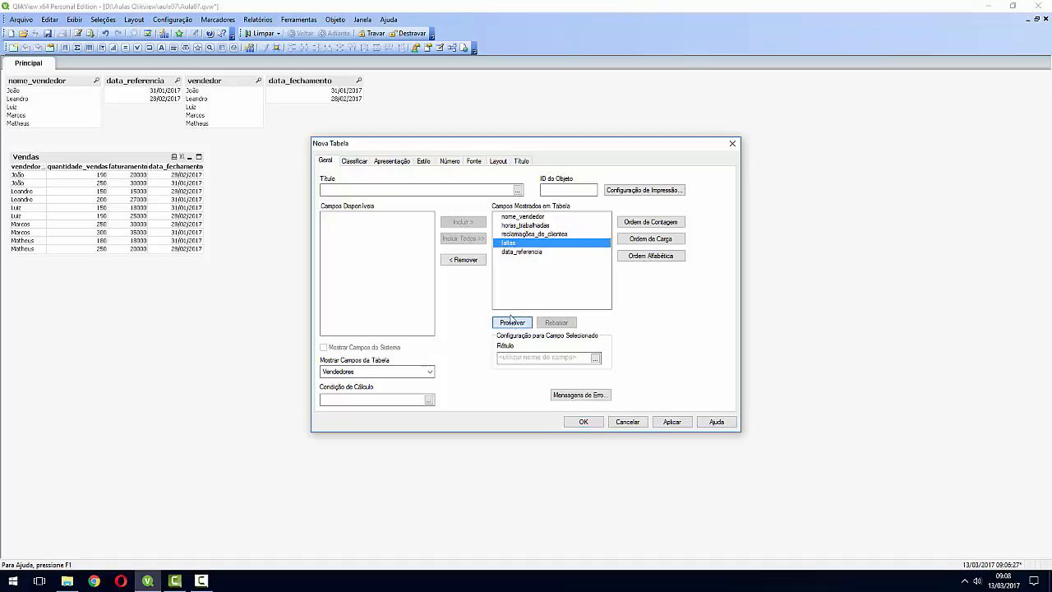
left_click(509, 252)
Title the table Vendedores, create it and place it beside the Vendas table
left_click(458, 192)
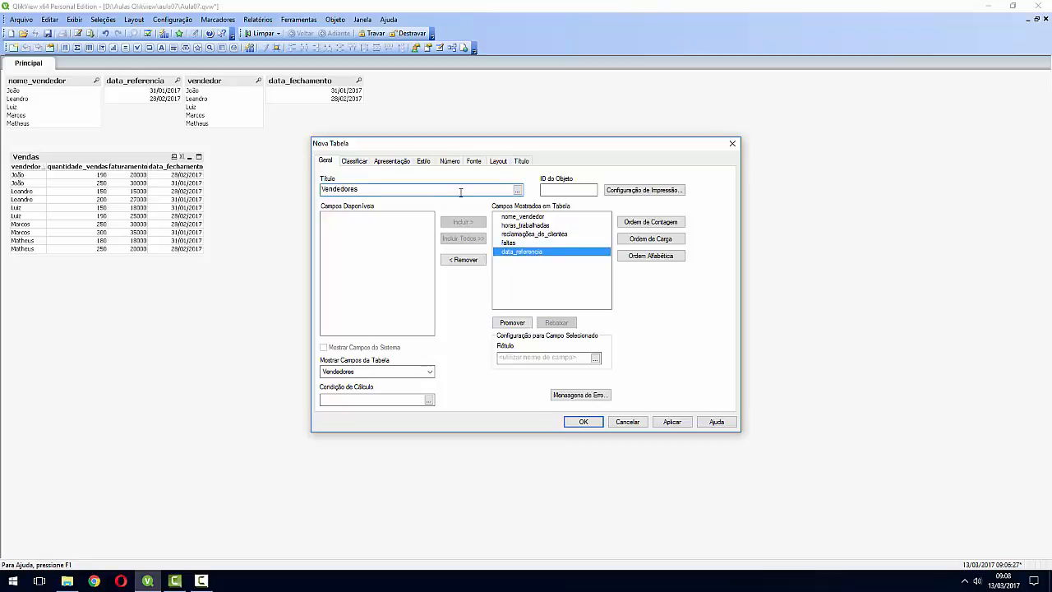
left_click(583, 422)
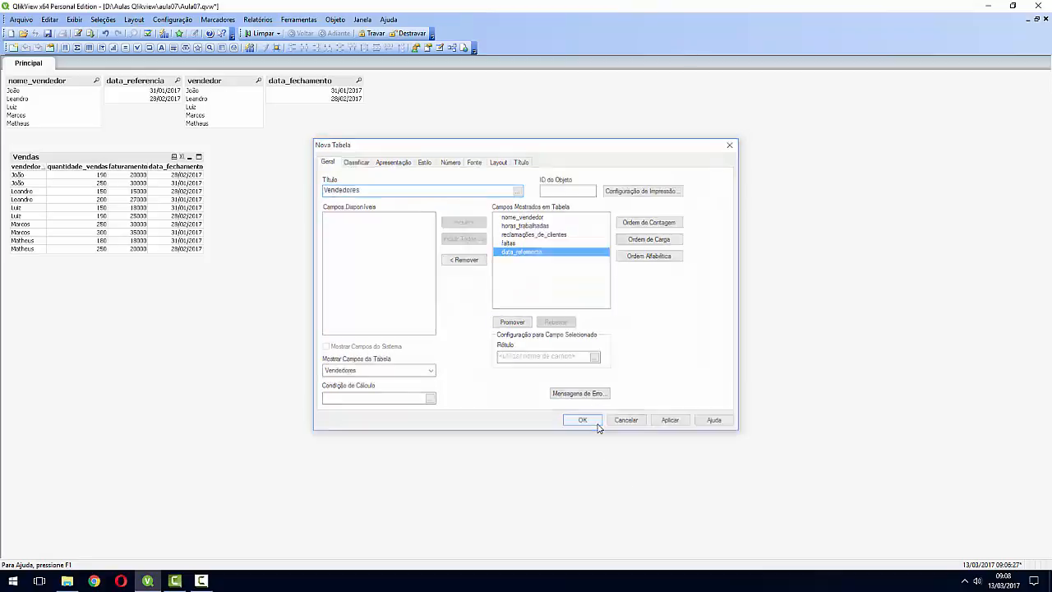
left_click_drag(385, 183, 288, 169)
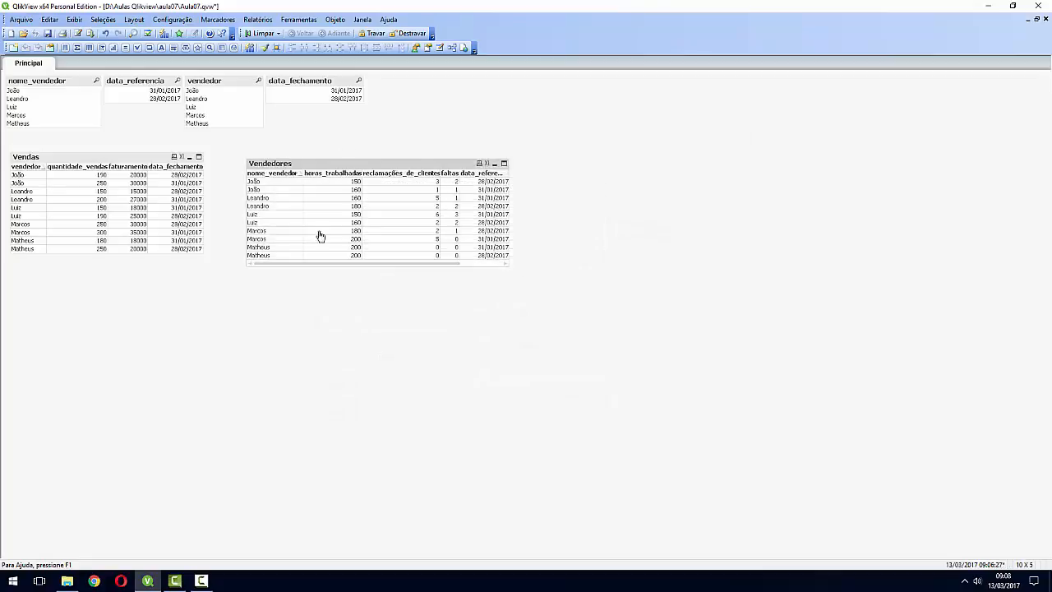
Align the Vendas and Vendedores tables by their tops, adjusted leftward side by side, and widen Vendedores to show the full data_referencia heading
left_click_drag(558, 294, 8, 145)
right_click(52, 186)
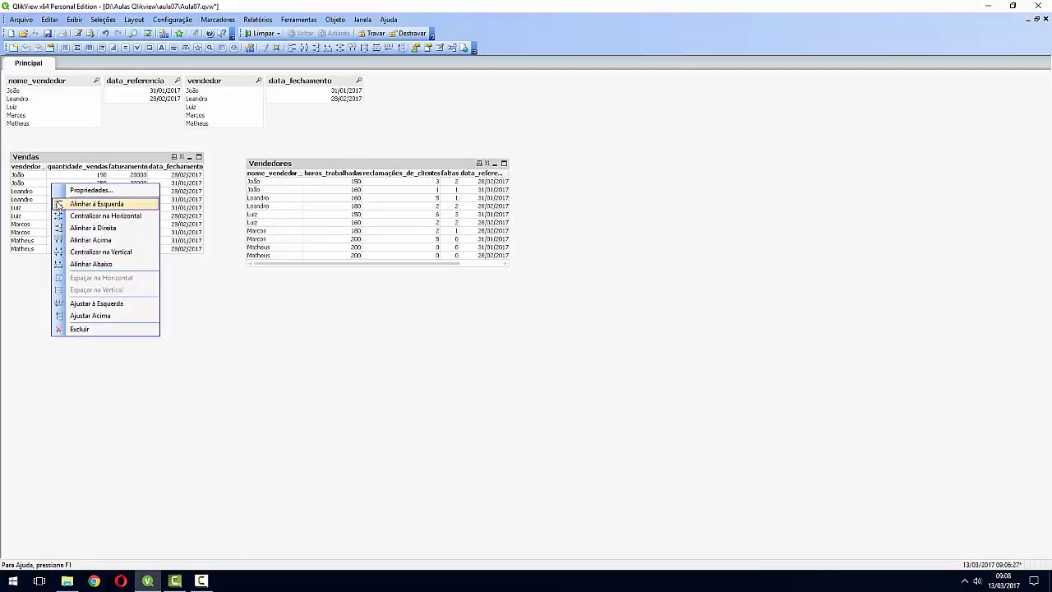
left_click(65, 239)
right_click(69, 217)
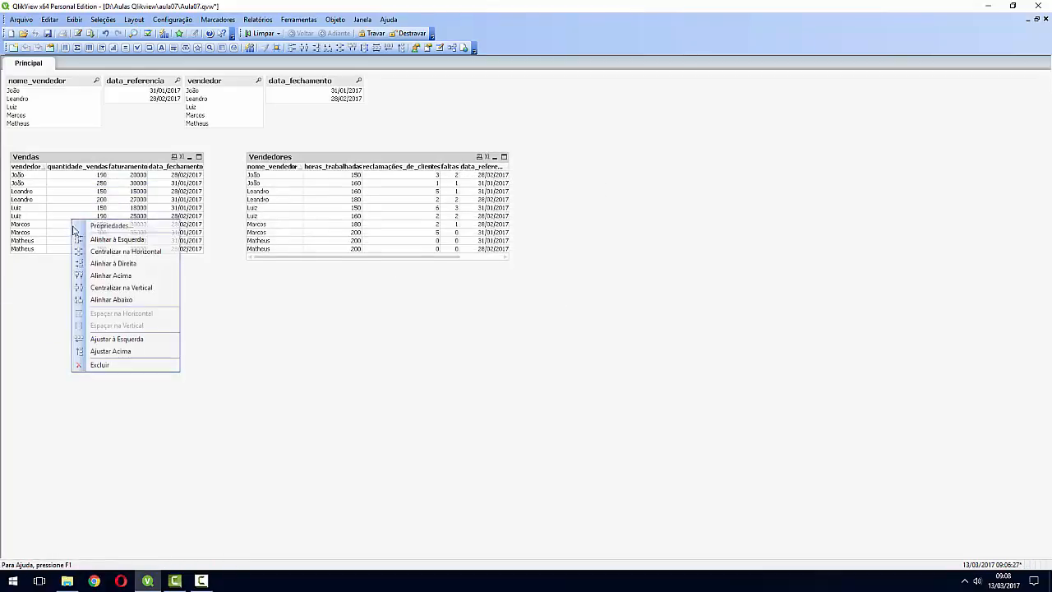
left_click(94, 336)
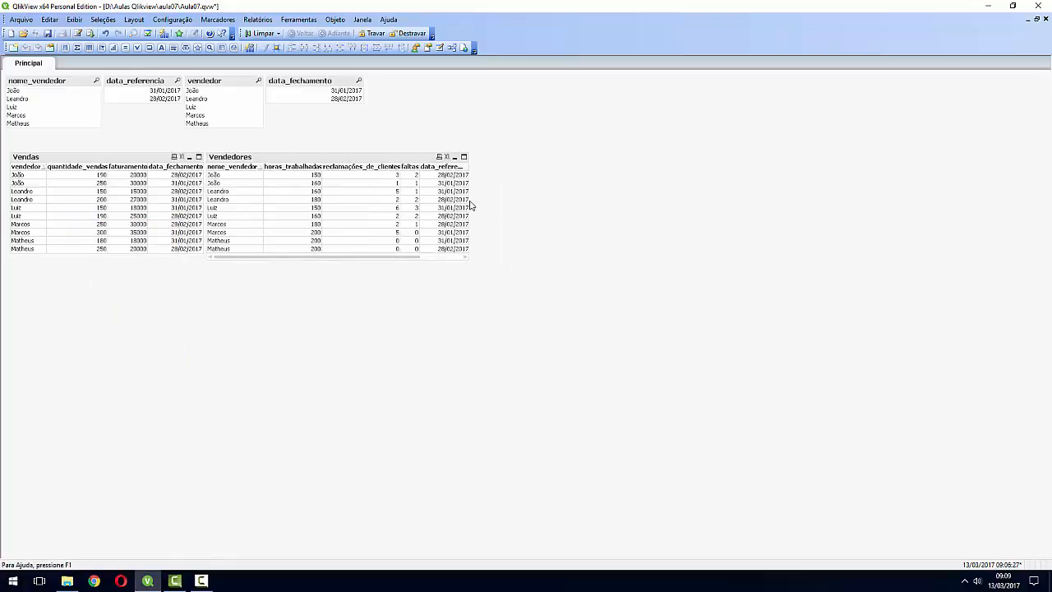
left_click_drag(472, 206, 512, 199)
left_click(552, 233)
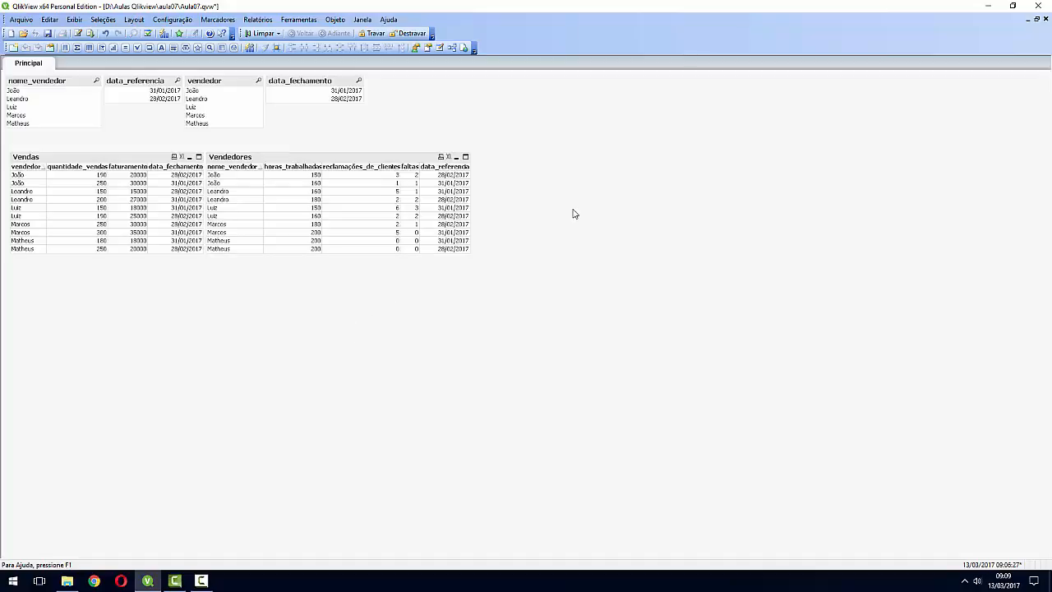
Add a Seleções Atuais box with its default settings and place it in the empty area to the right of the list boxes
right_click(572, 118)
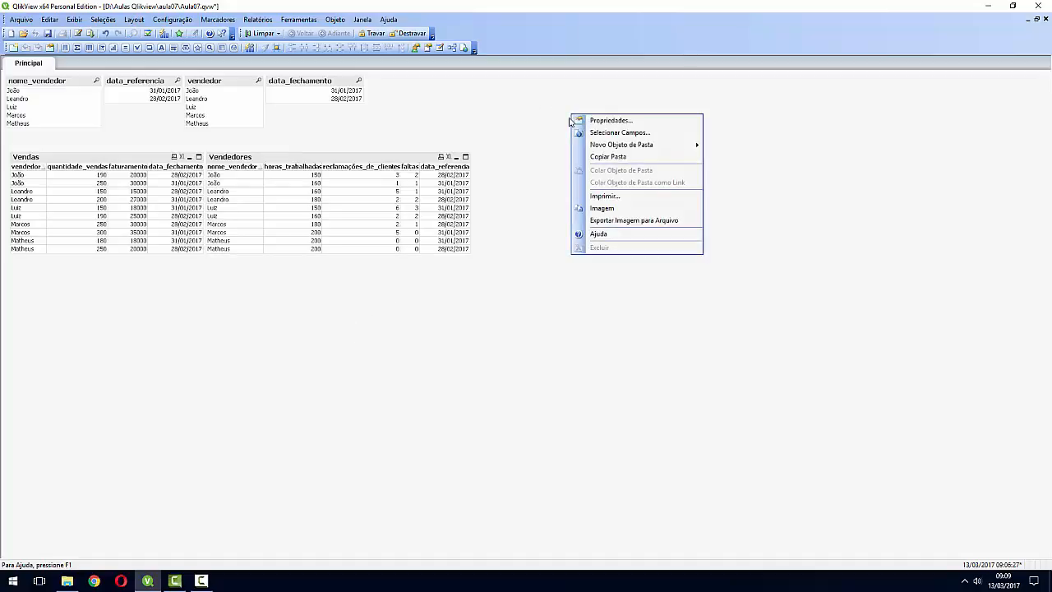
mouse_move(618, 151)
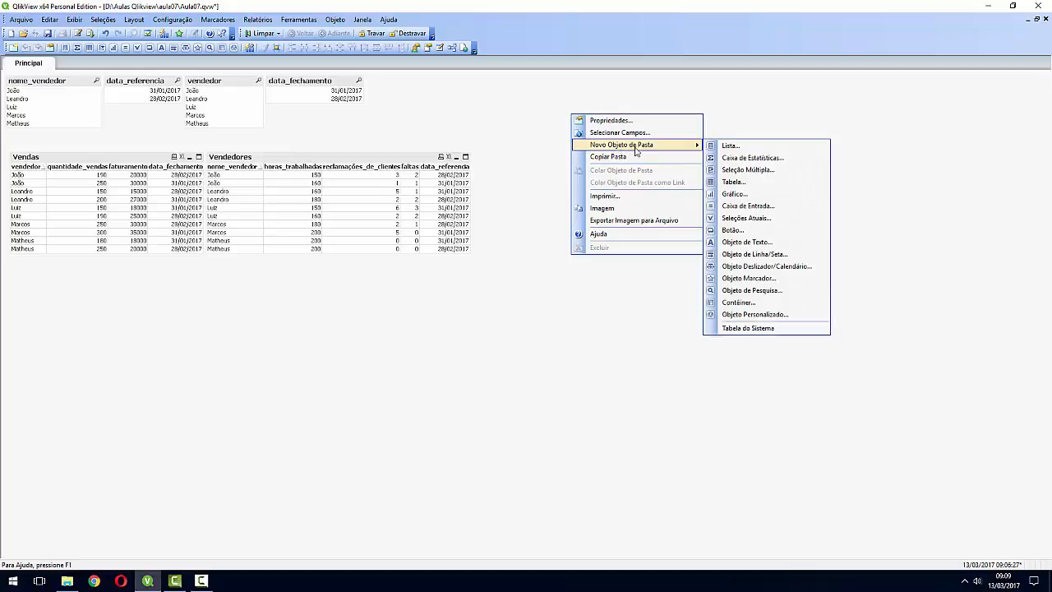
left_click(747, 217)
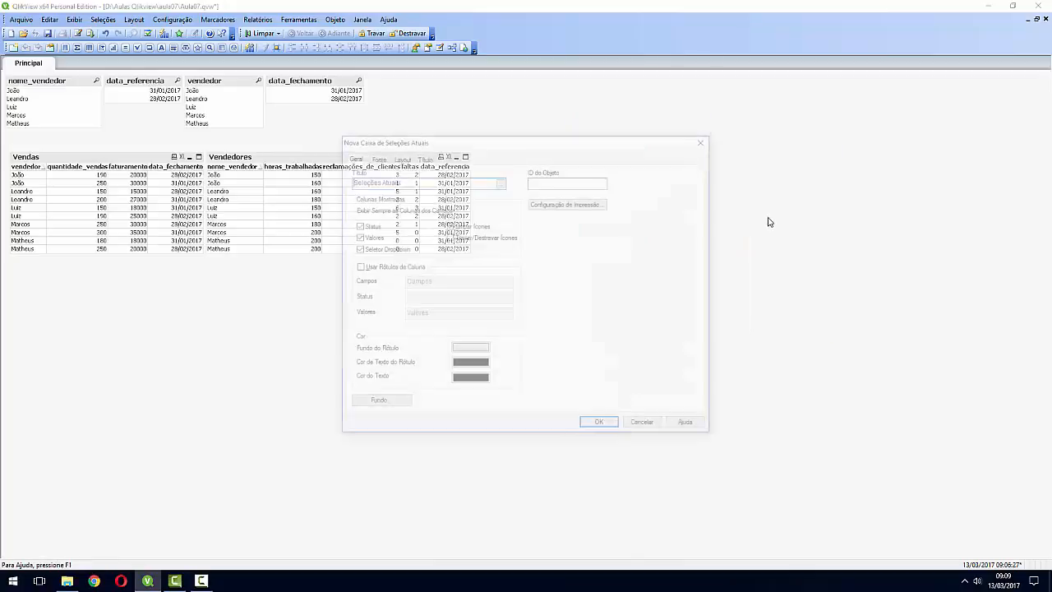
left_click(601, 426)
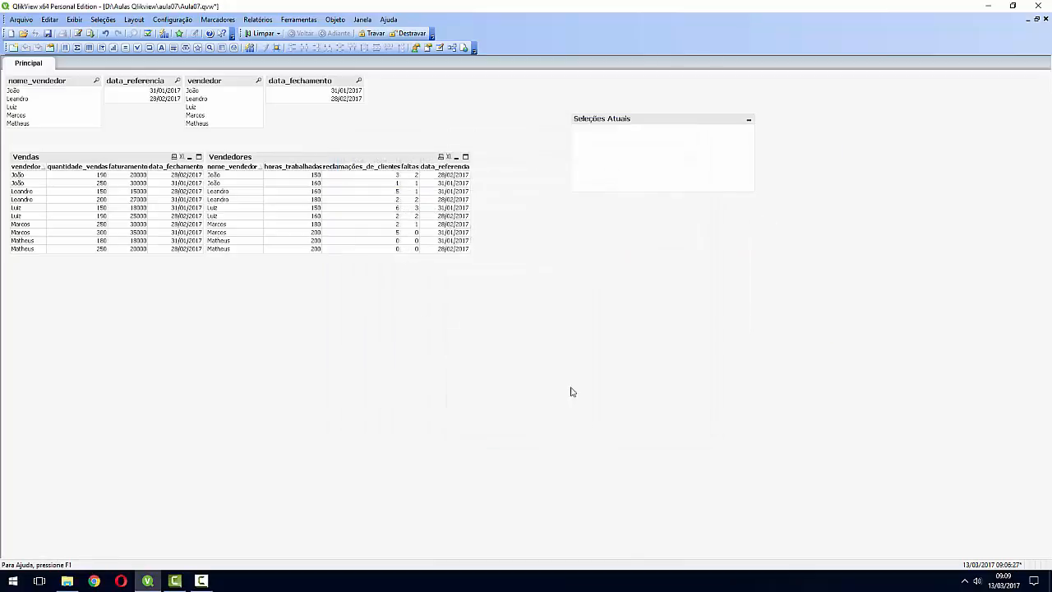
left_click_drag(669, 117, 911, 81)
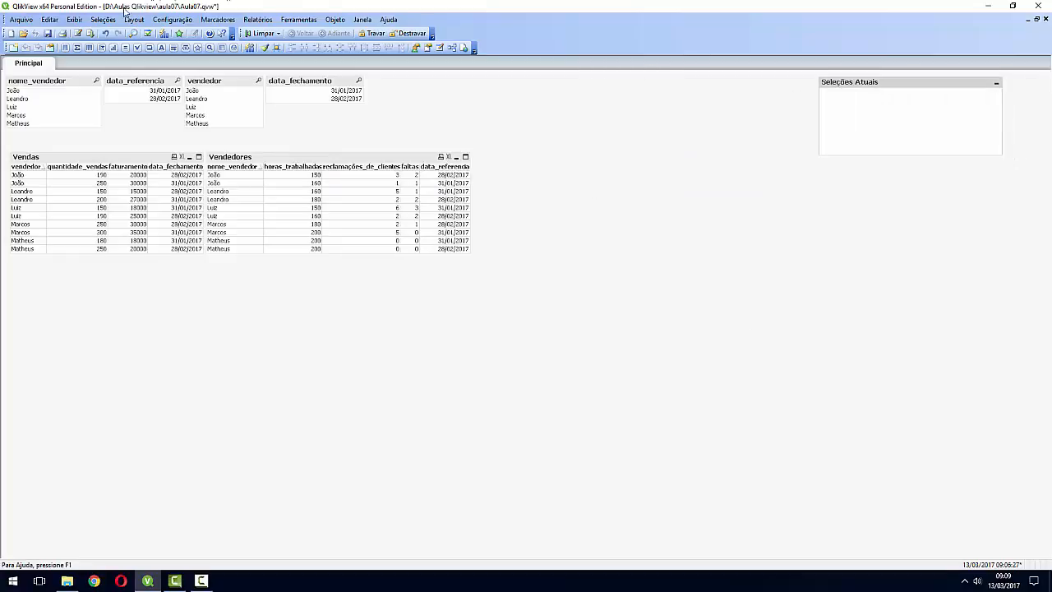
left_click_drag(832, 85, 775, 84)
Fit the sheet zoom to the window twice, moving the Seleções Atuais box inward between the two adjustments
left_click(74, 19)
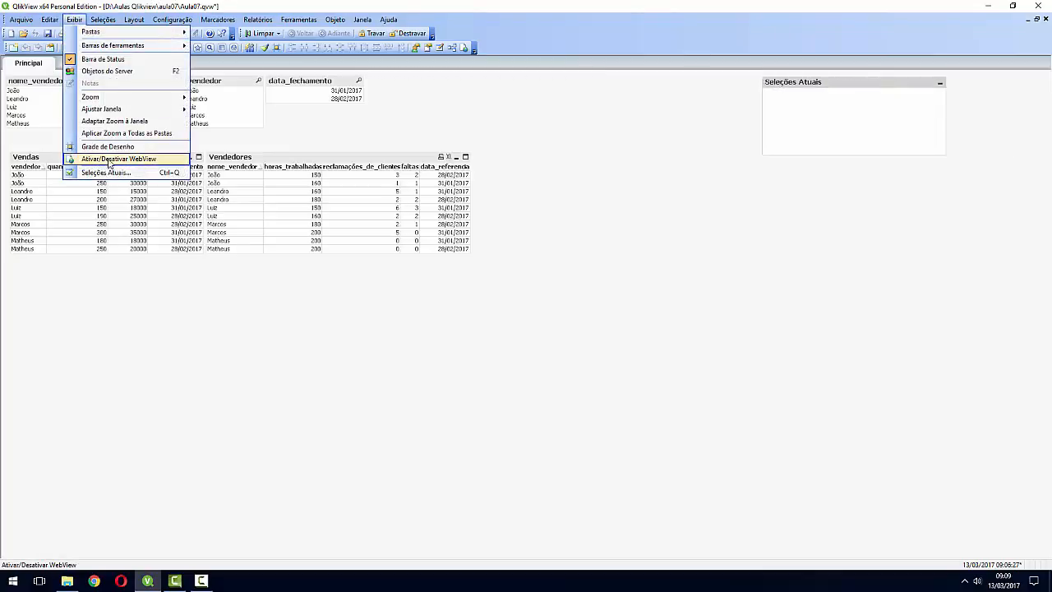
left_click(143, 123)
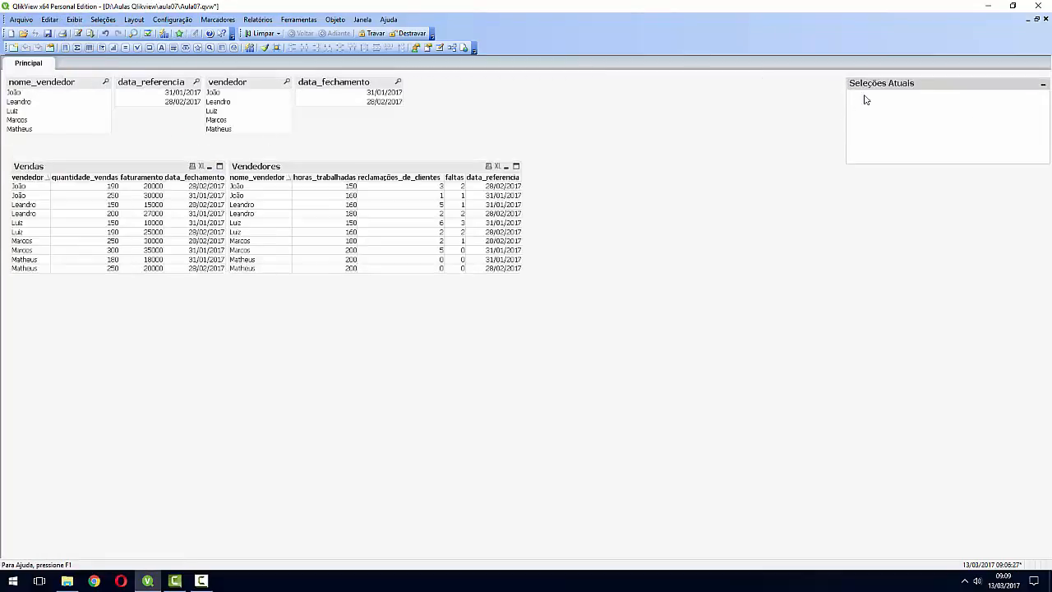
left_click_drag(865, 84, 741, 79)
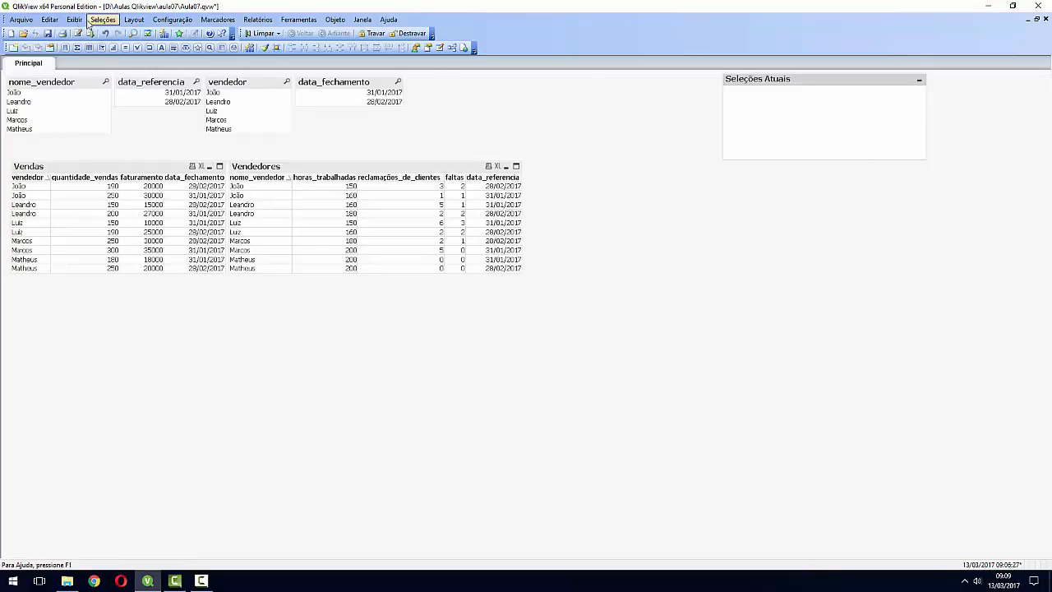
left_click(74, 19)
left_click(104, 123)
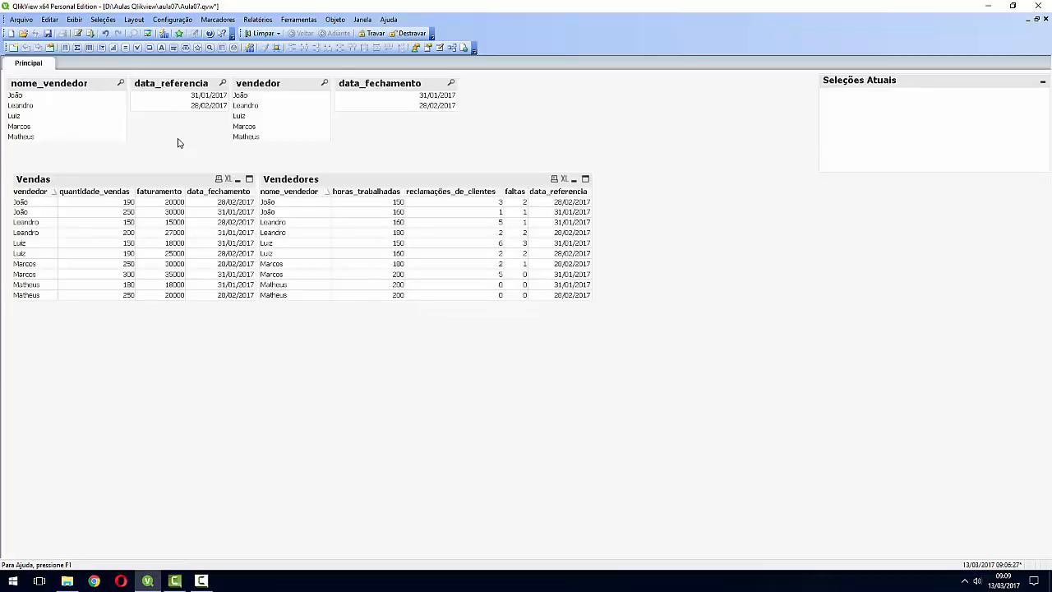
Test filtering by the first salesperson in nome_vendedor, in vendedor and in both lists together, clearing the selections
left_click(20, 95)
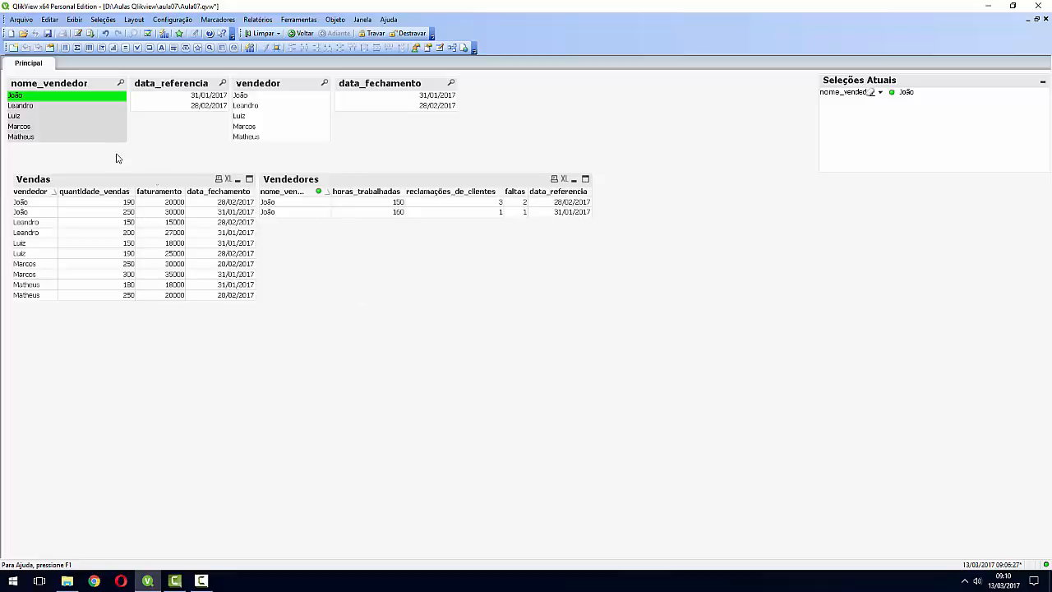
left_click(110, 99)
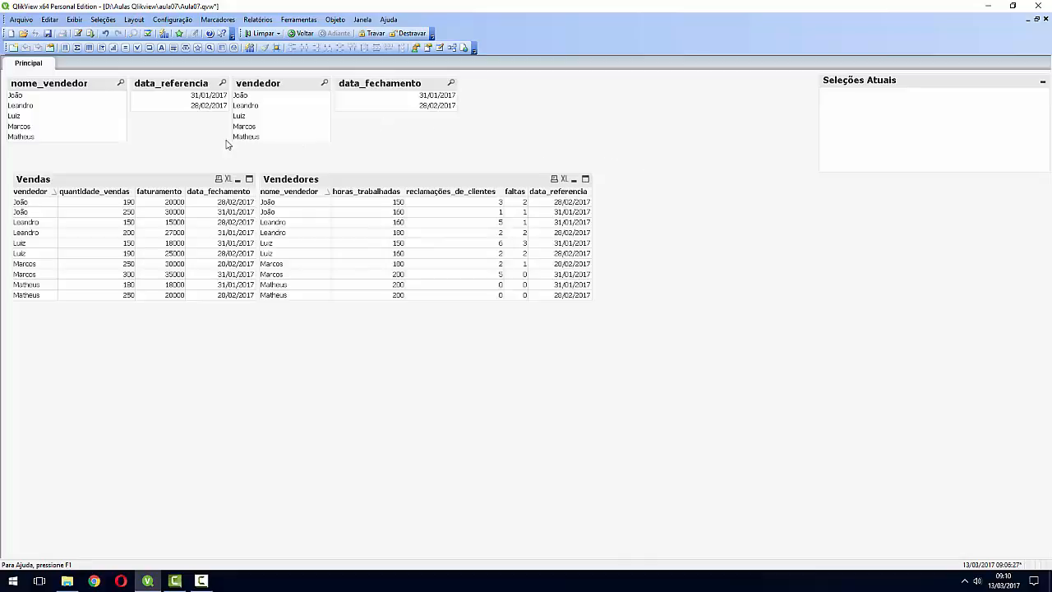
left_click(243, 96)
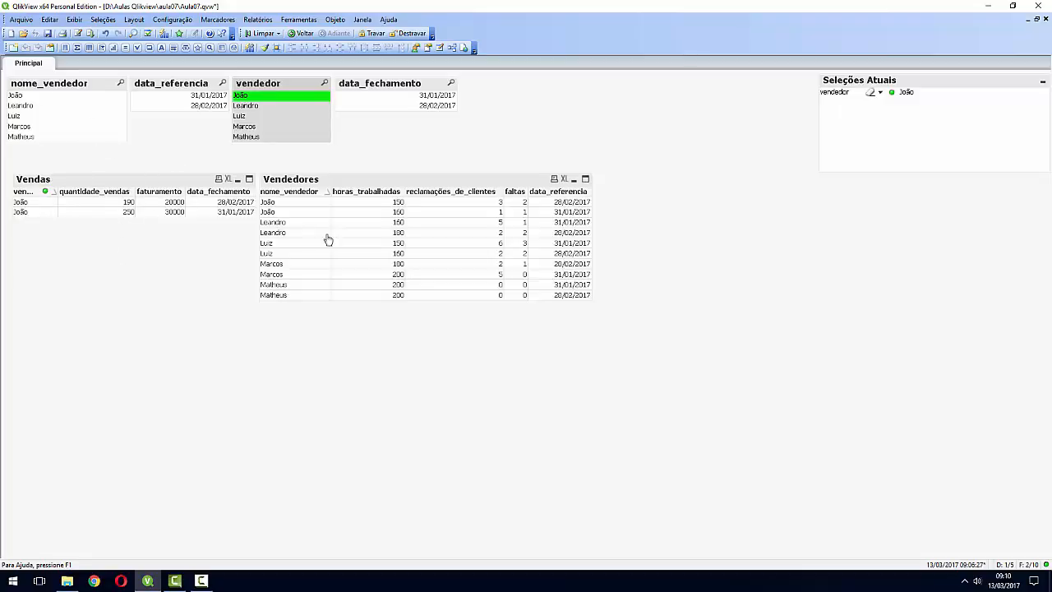
left_click(53, 98)
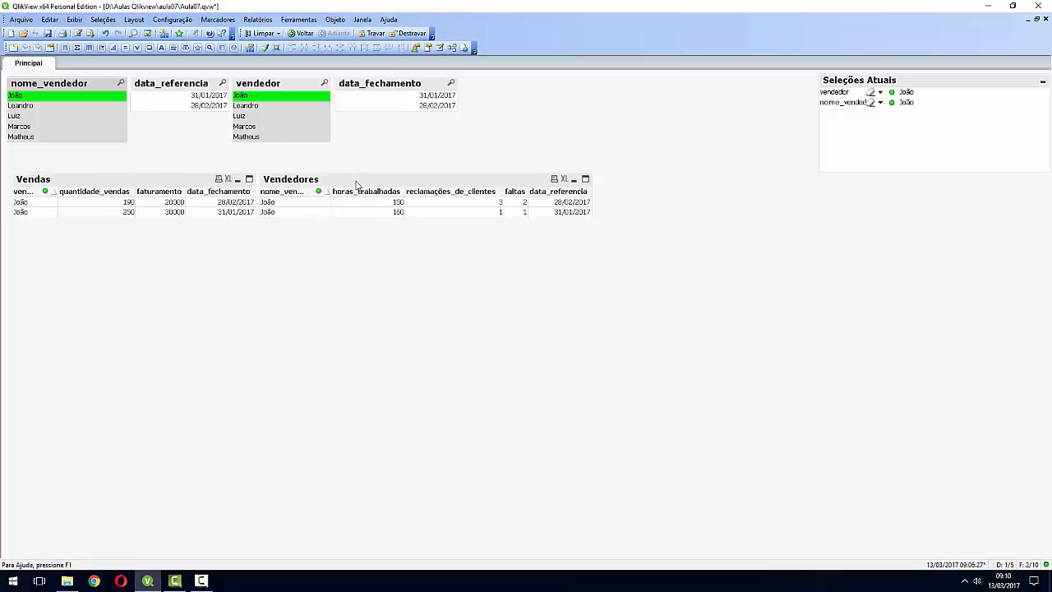
left_click(255, 97)
left_click(108, 97)
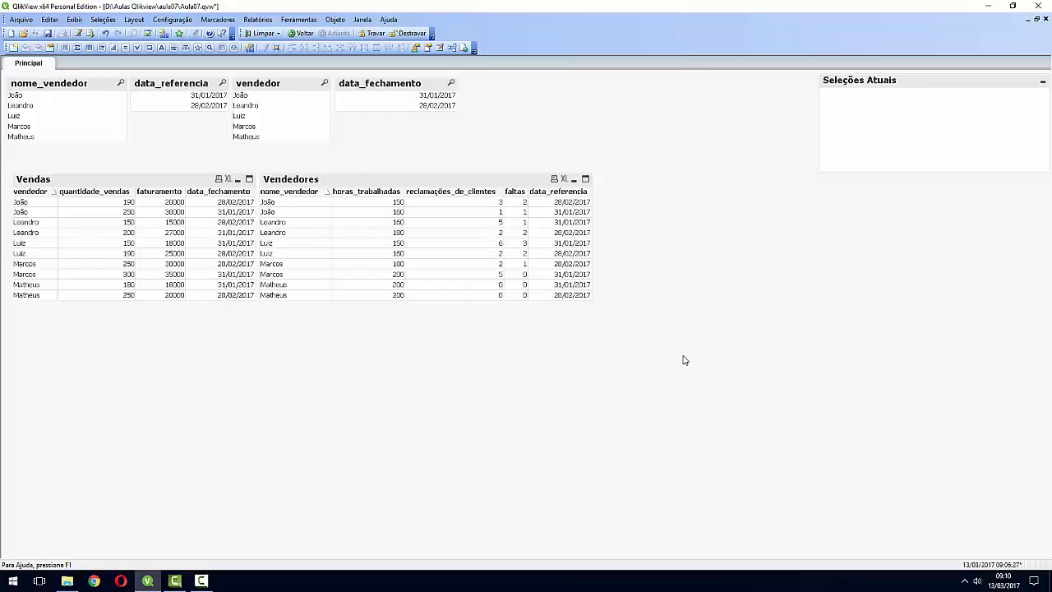
Test filtering by the first salesperson in nome_vendedor combined with data_referencia 31/01/2017, and clear both selections
left_click(110, 98)
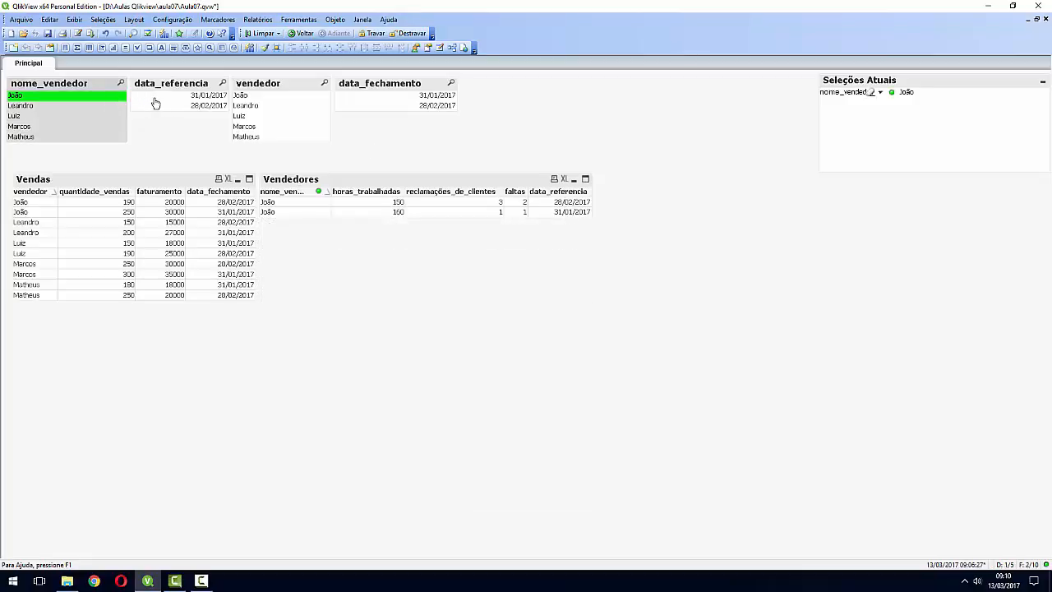
left_click(183, 98)
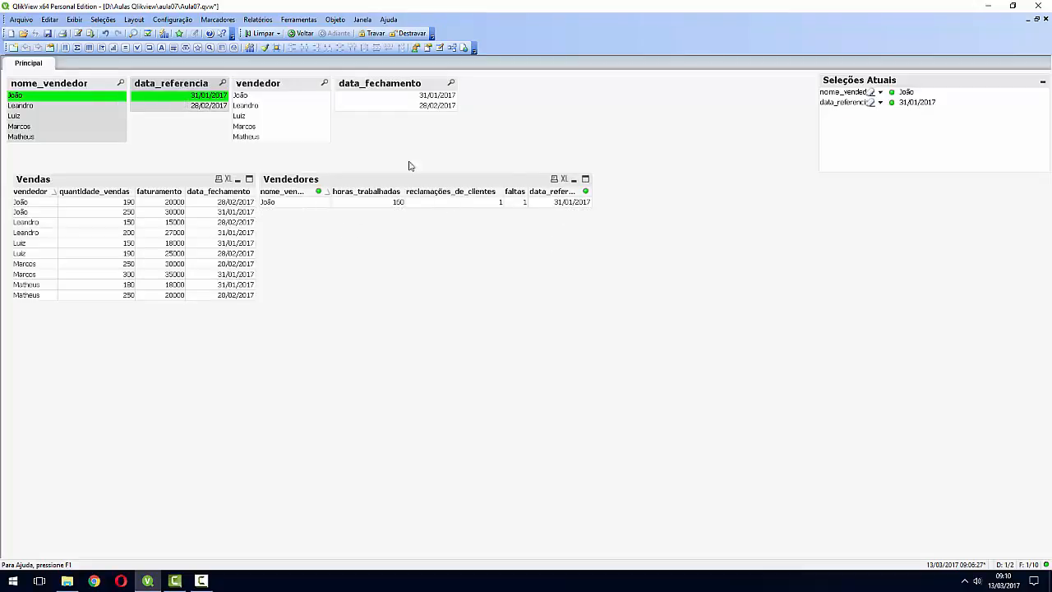
left_click(206, 96)
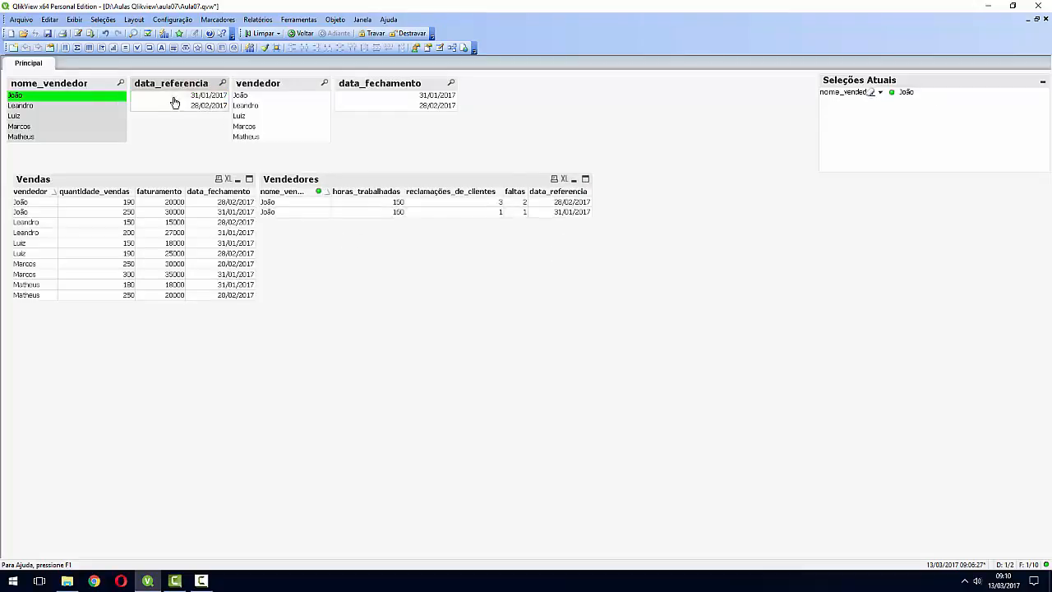
left_click(109, 97)
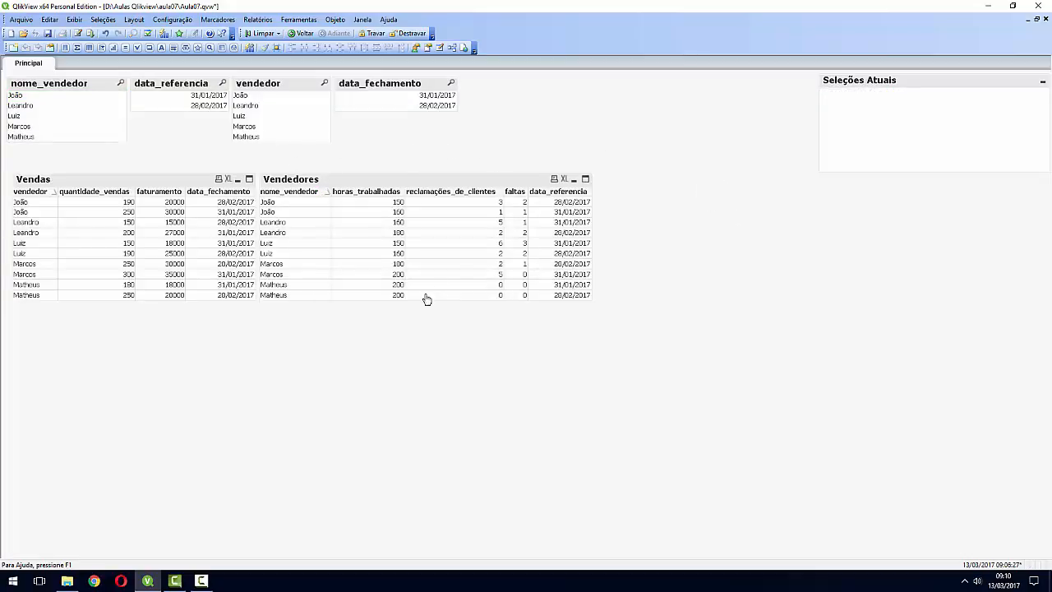
Open the table viewer, widen the Vendedores and Vendas tables to show full field names, arrange them side by side and accept the layout
left_click(25, 20)
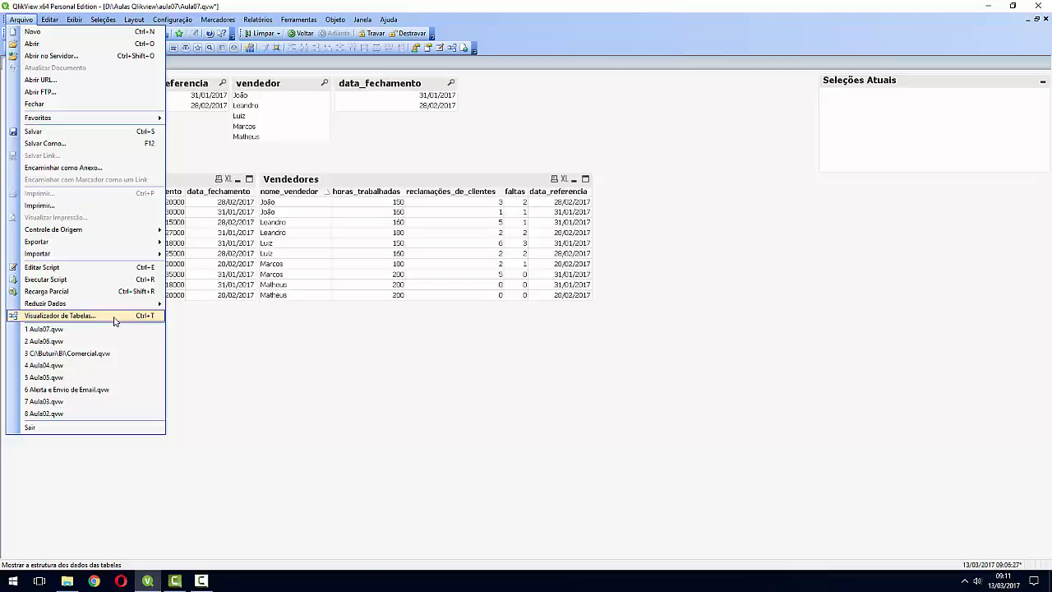
left_click(115, 320)
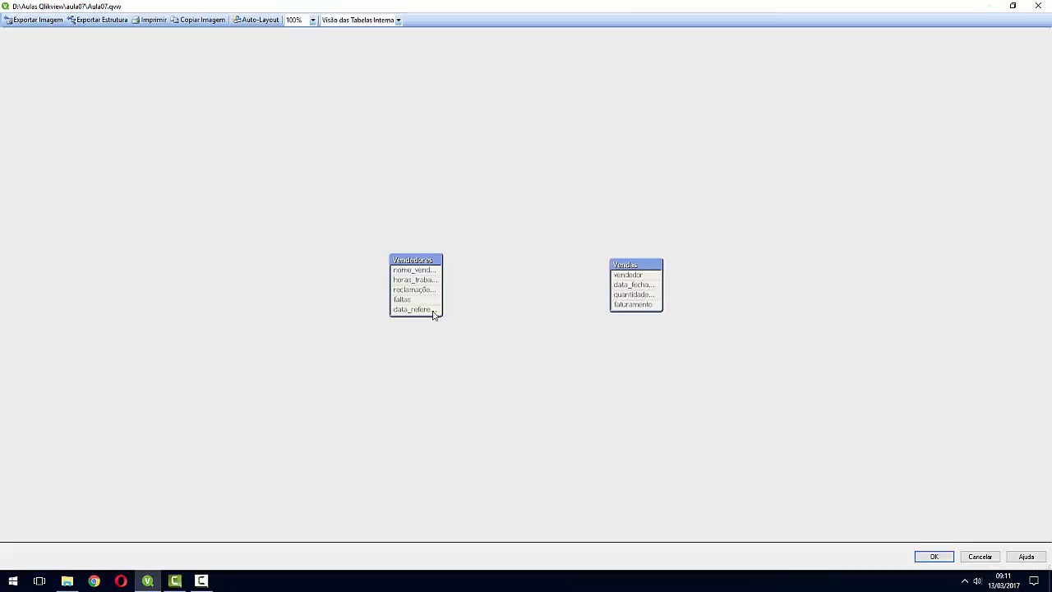
left_click_drag(440, 293, 501, 296)
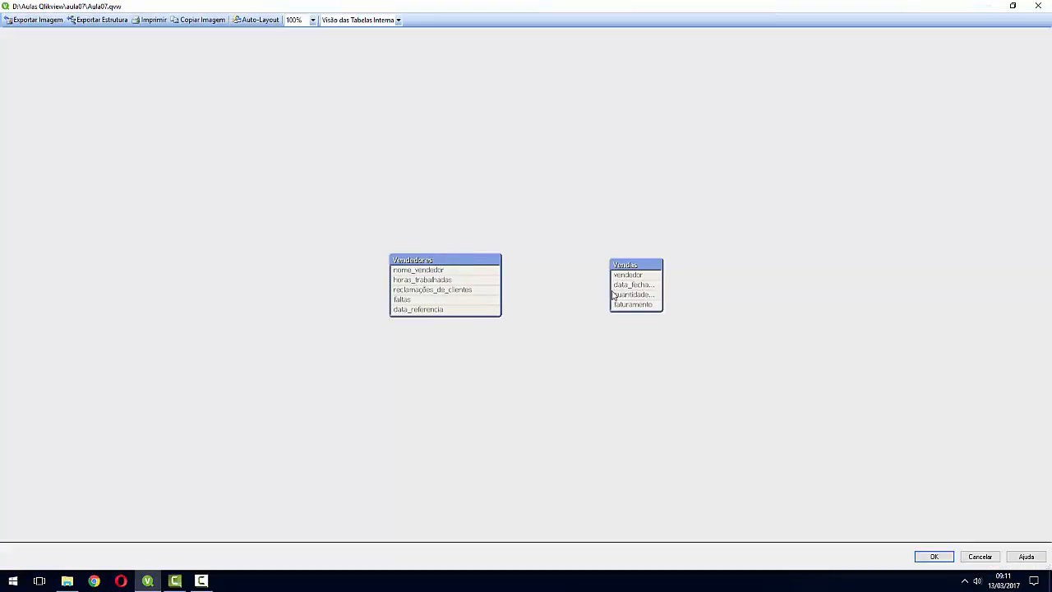
left_click_drag(609, 289, 591, 196)
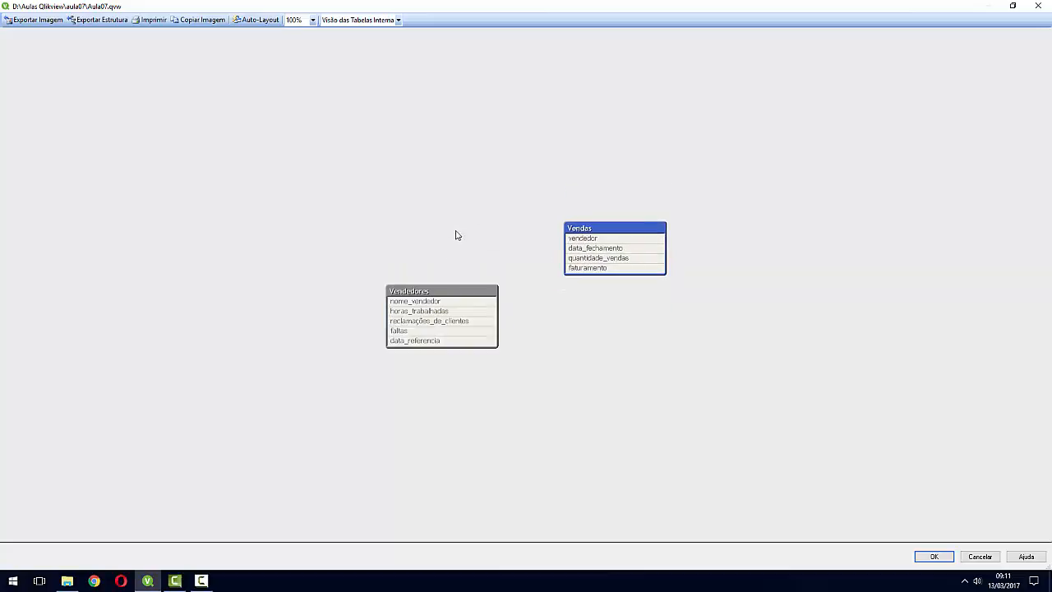
left_click_drag(436, 291, 420, 253)
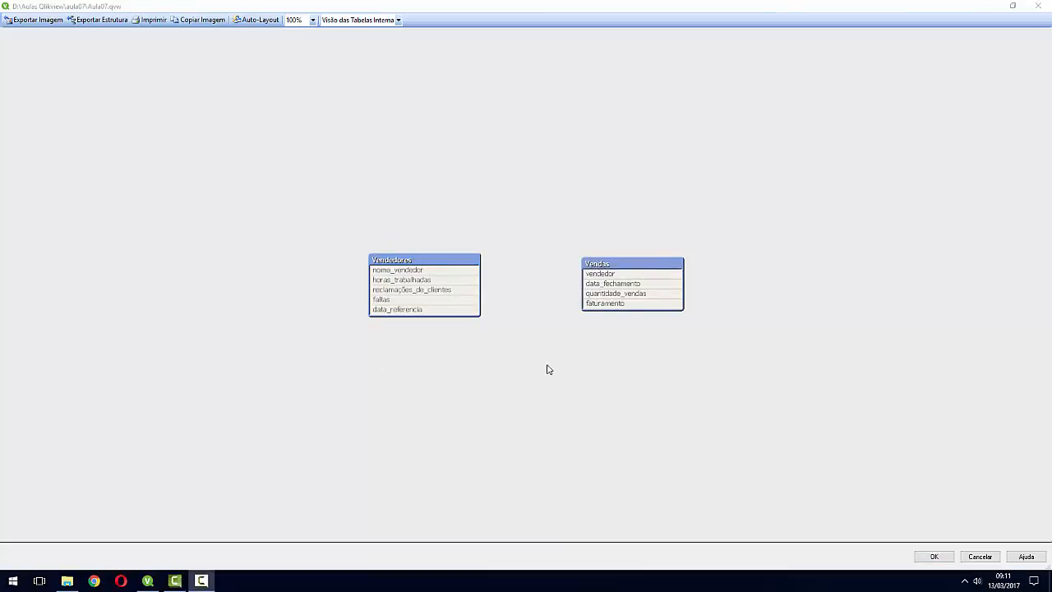
left_click(934, 556)
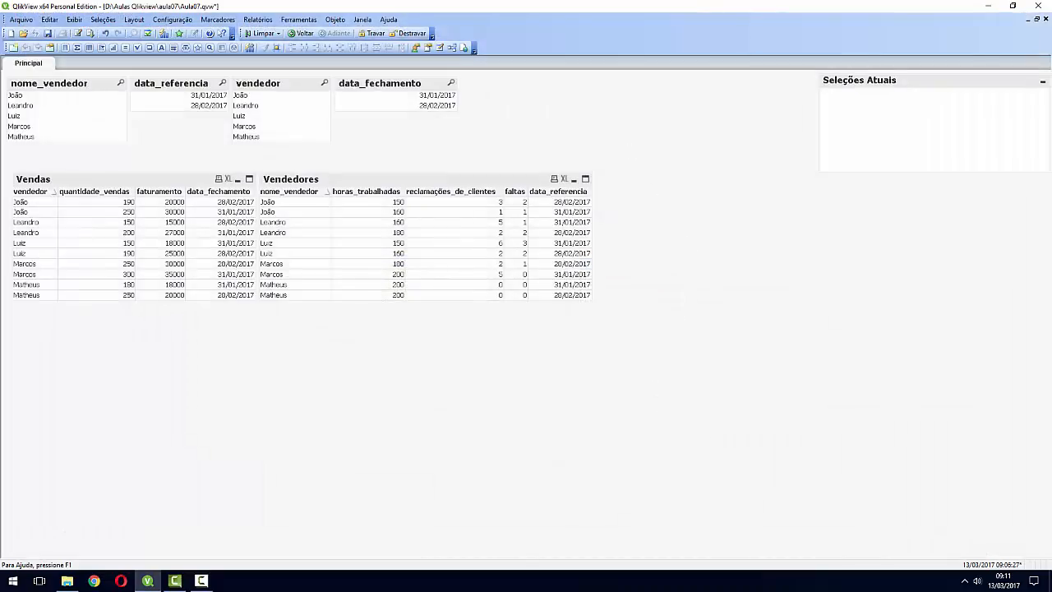
Open the document's load script for editing
left_click(21, 19)
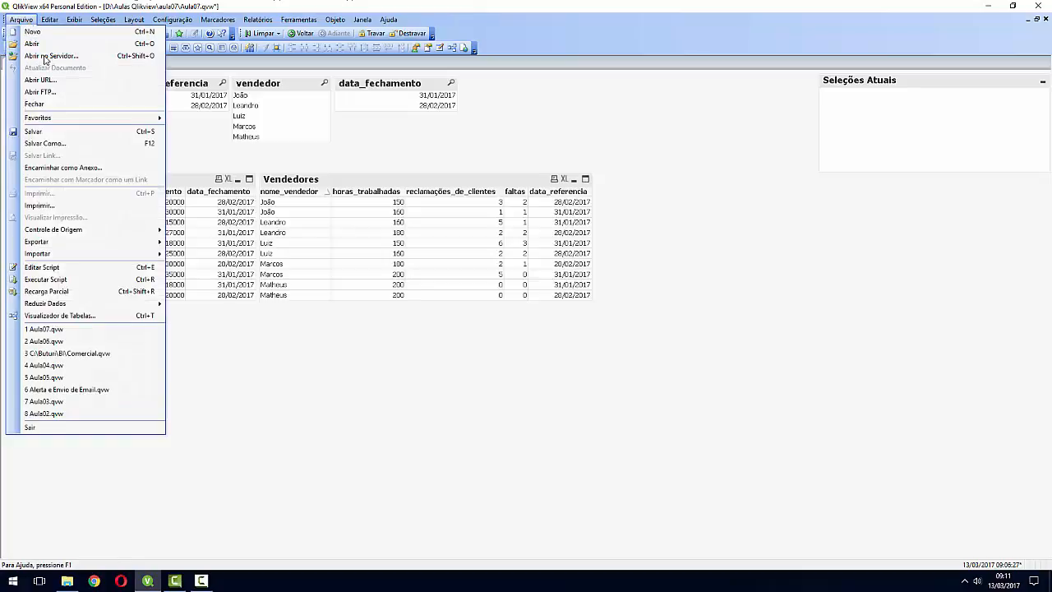
left_click(62, 267)
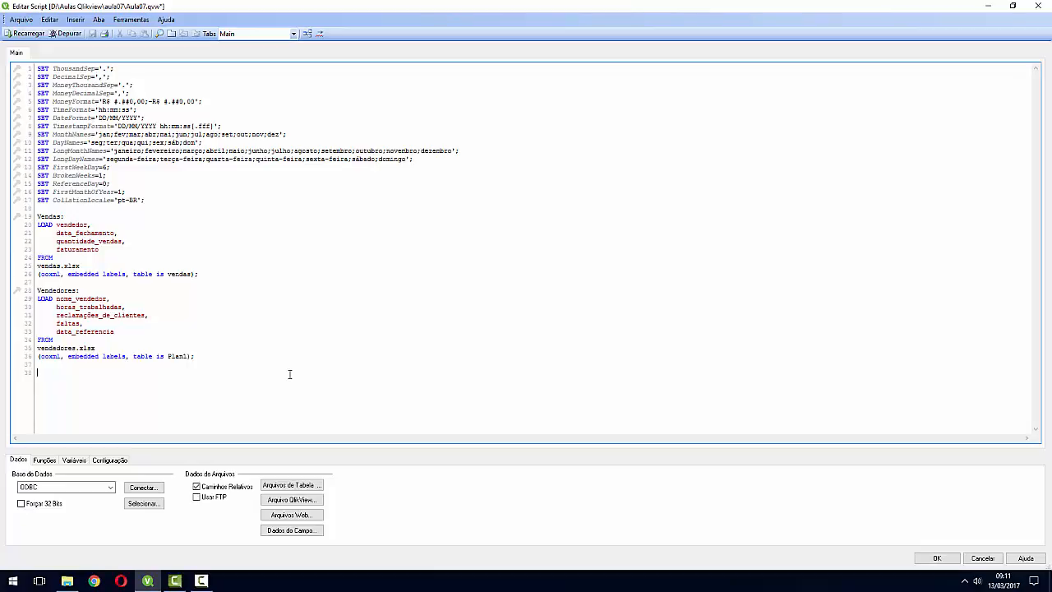
Open vendas.xlsx and vendedores.xlsx from the aula07 folder in Excel and bring vendas.xlsx back into view
left_click(79, 582)
double_click(199, 82)
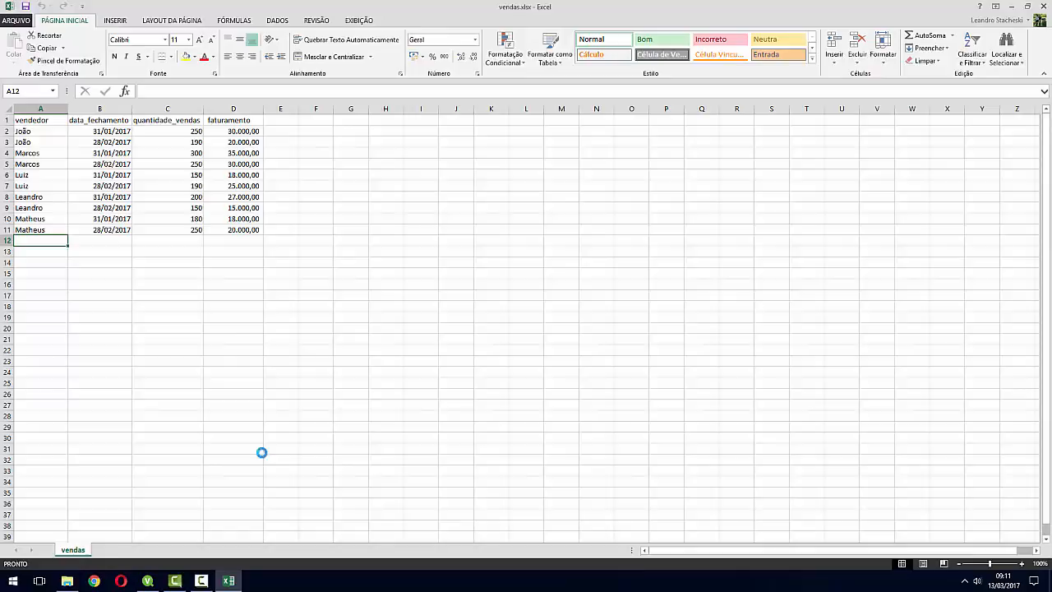
left_click(71, 581)
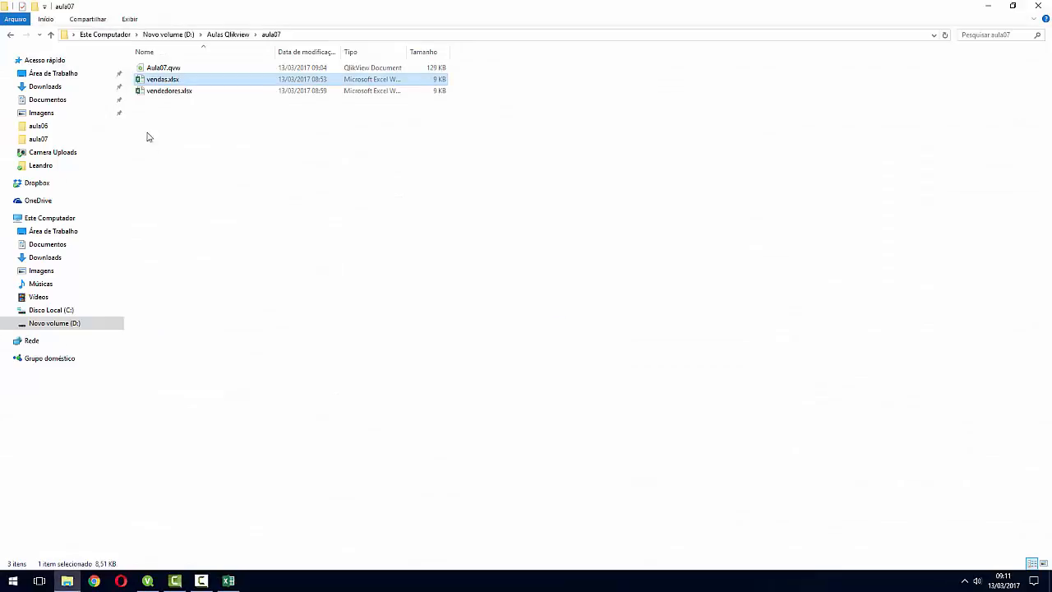
double_click(169, 90)
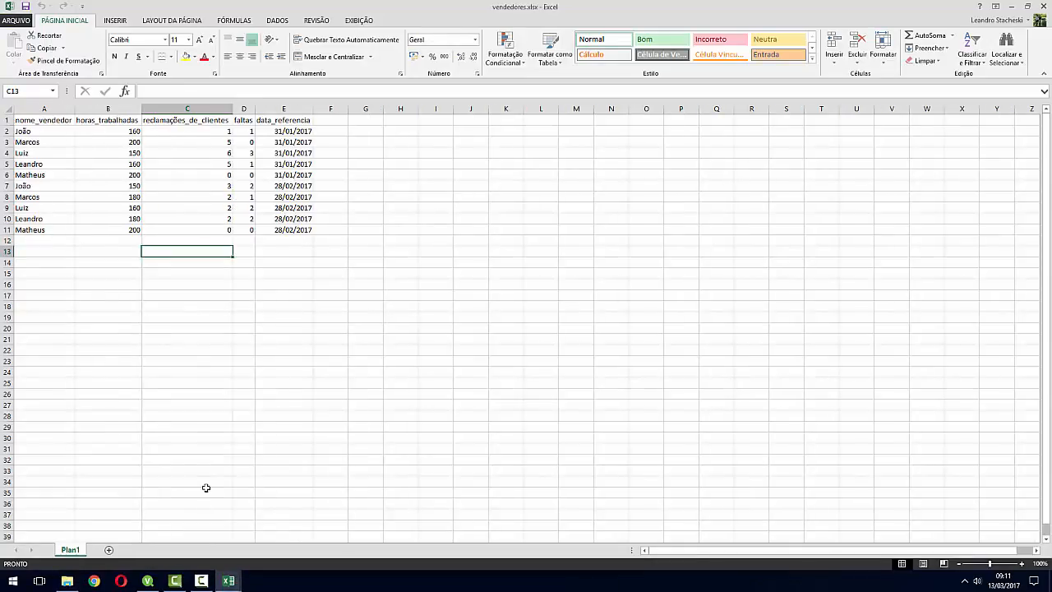
mouse_move(229, 581)
left_click(200, 539)
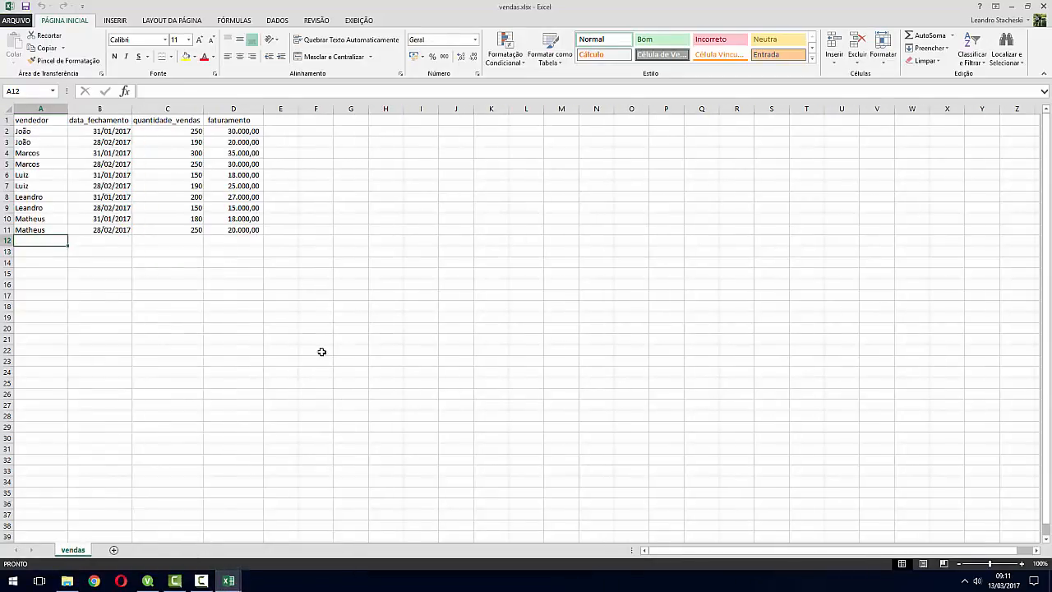
Switch to vendedores.xlsx and examine the names in its nome_vendedor column
key("alt+Tab")
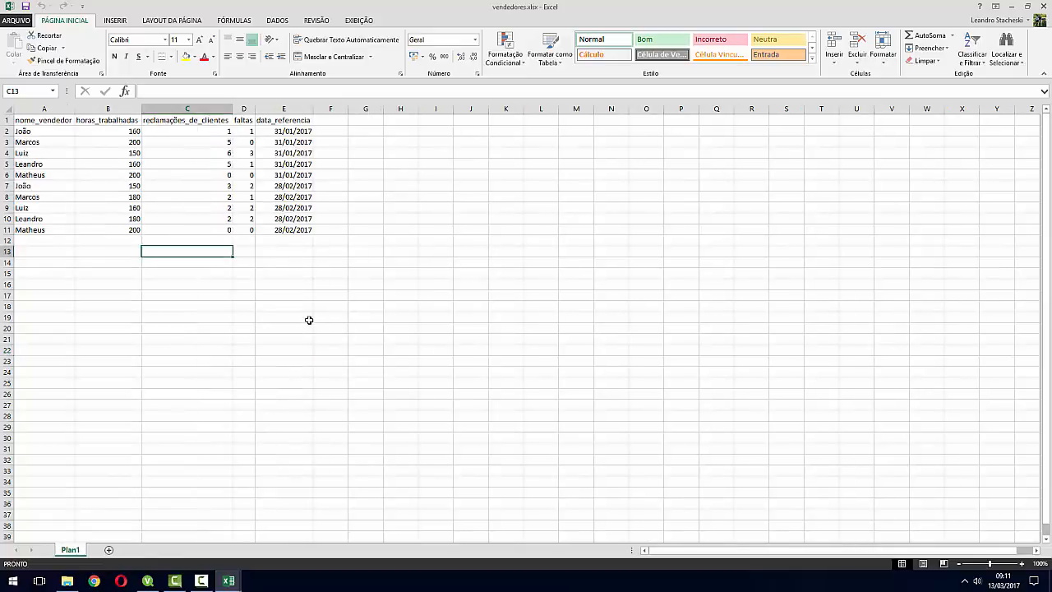
key("Home")
key("Up")
key("Up")
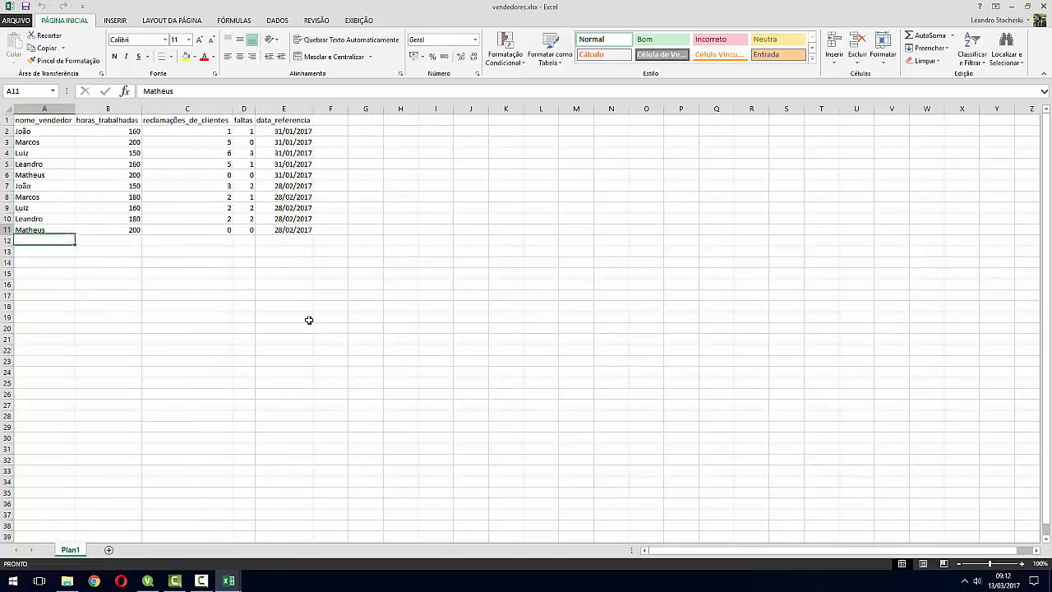
key("ctrl+shift+Up")
key("Down")
Switch to vendas.xlsx and examine the names in its vendedor column for comparison with nome_vendedor
key("alt+Tab")
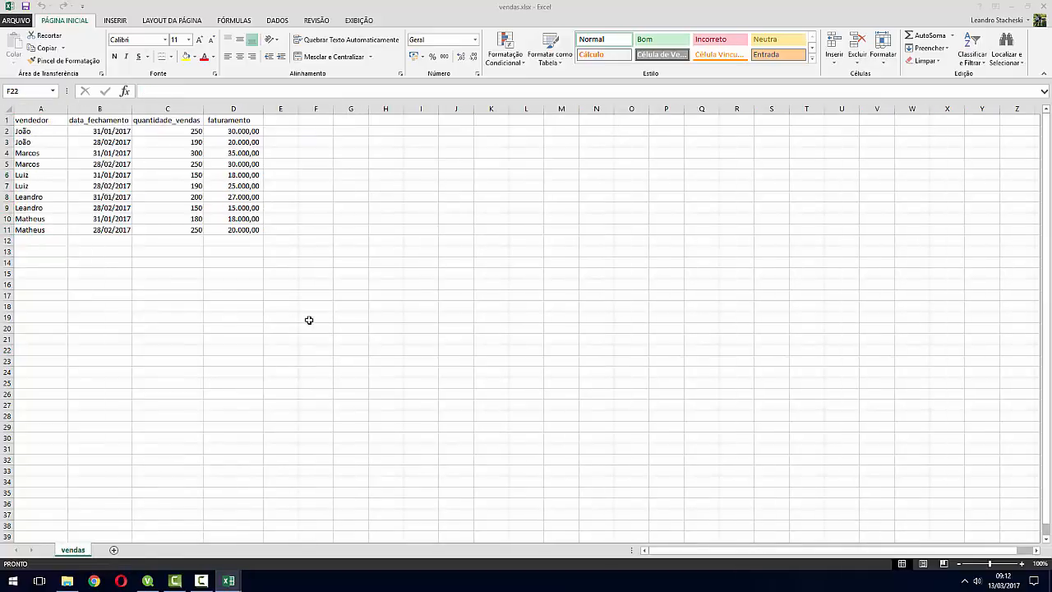
key("Up")
key("Up")
key("Up")
key("Up")
key("Up")
key("Up")
key("Up")
key("Up")
key("Home")
key("Up")
key("Up")
key("Up")
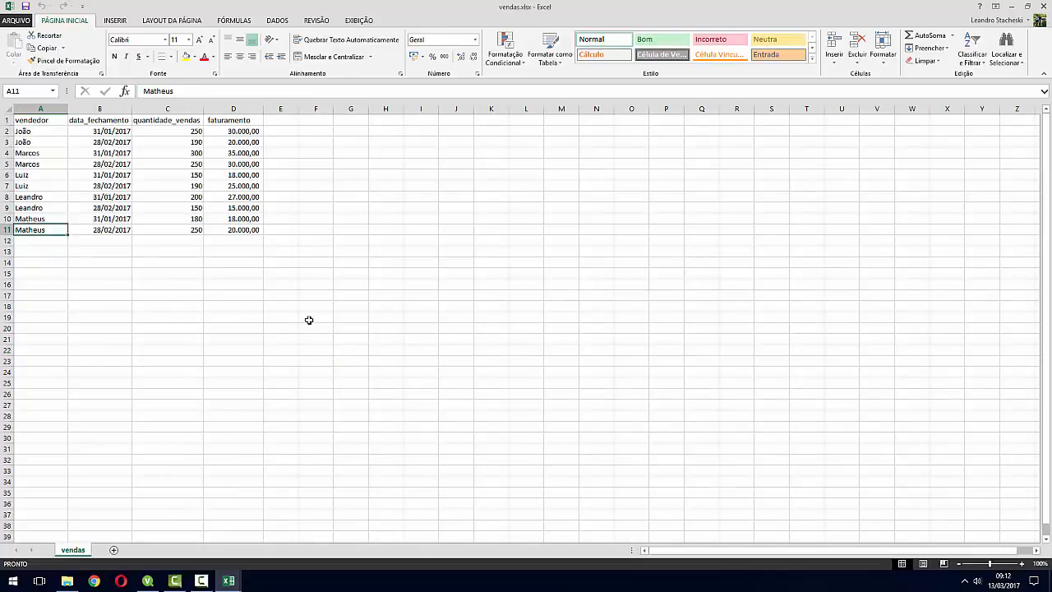
key("ctrl+shift+Up")
key("Down")
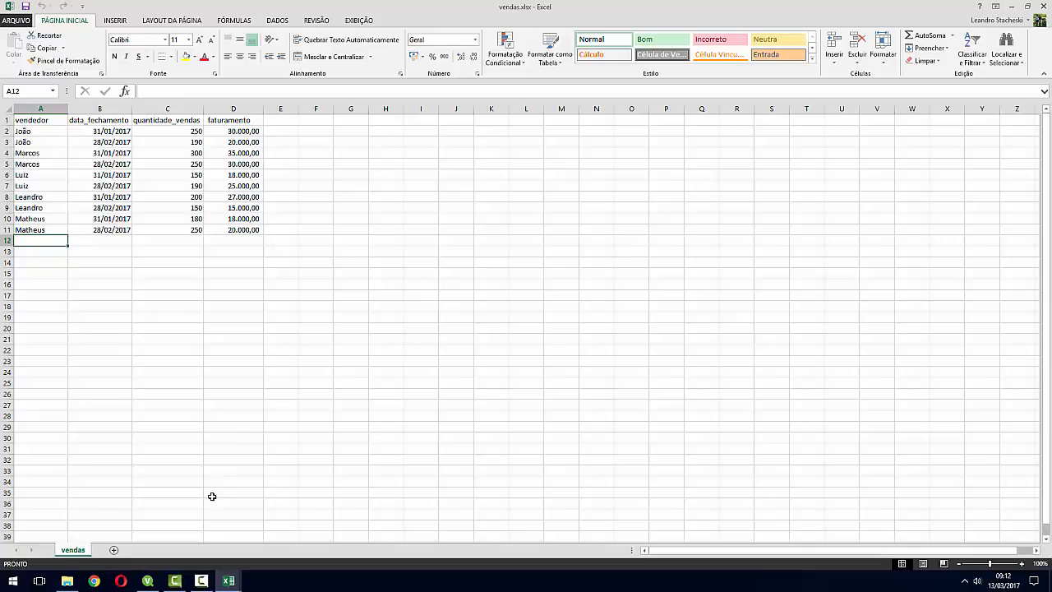
In the QlikView load script, alias vendedor and nome_vendedor as %vendedor so both tables share a key, and reload the data
left_click(147, 580)
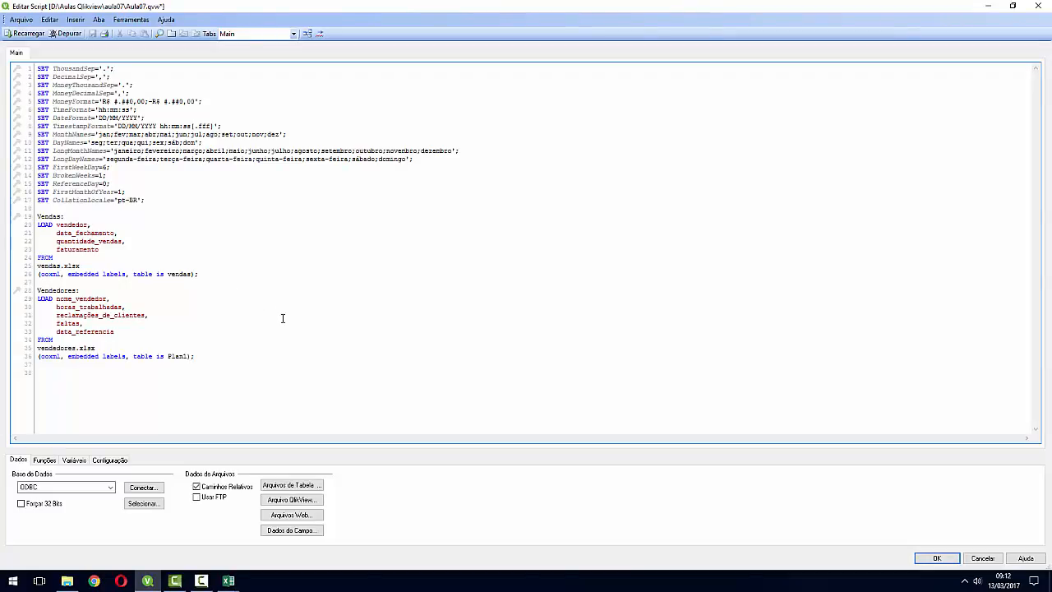
double_click(80, 300)
key("Right")
type("as")
type("vendedor")
left_click(107, 299)
left_click(29, 35)
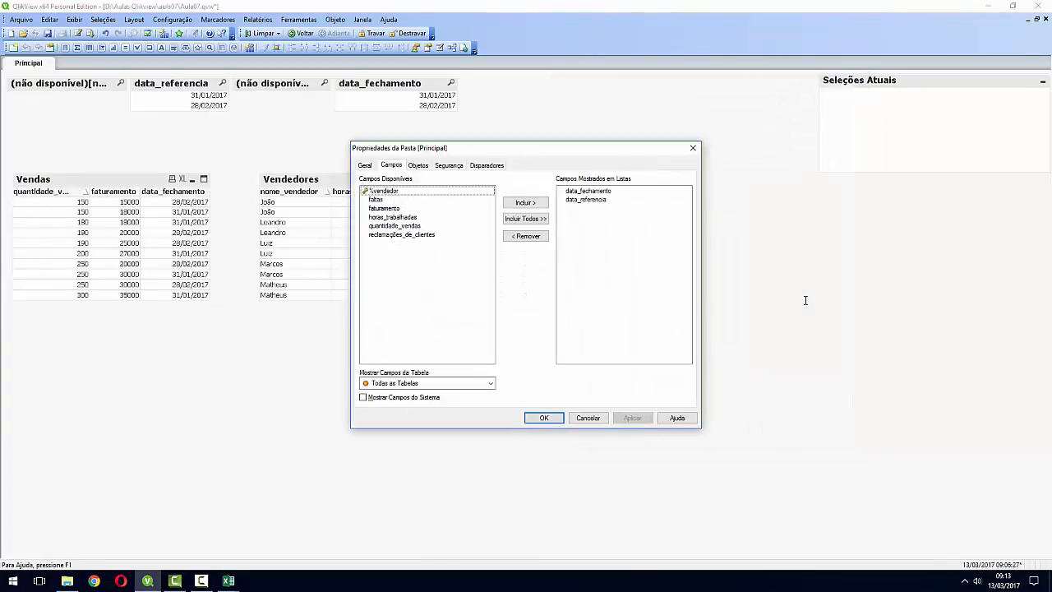
left_click(602, 416)
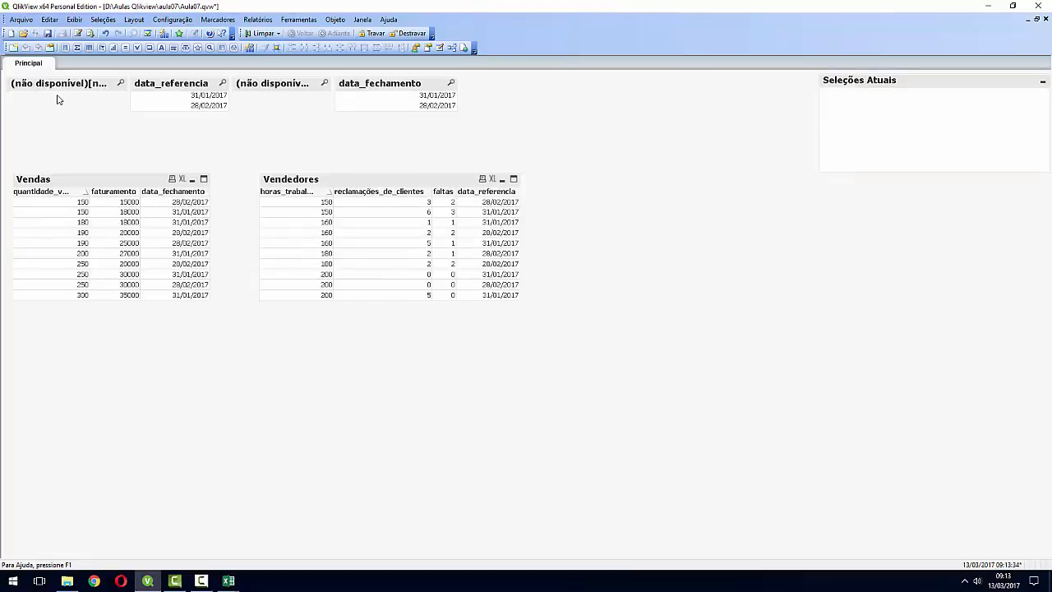
Identify the two unavailable list boxes and delete the one for the vendedor field
left_click(262, 87)
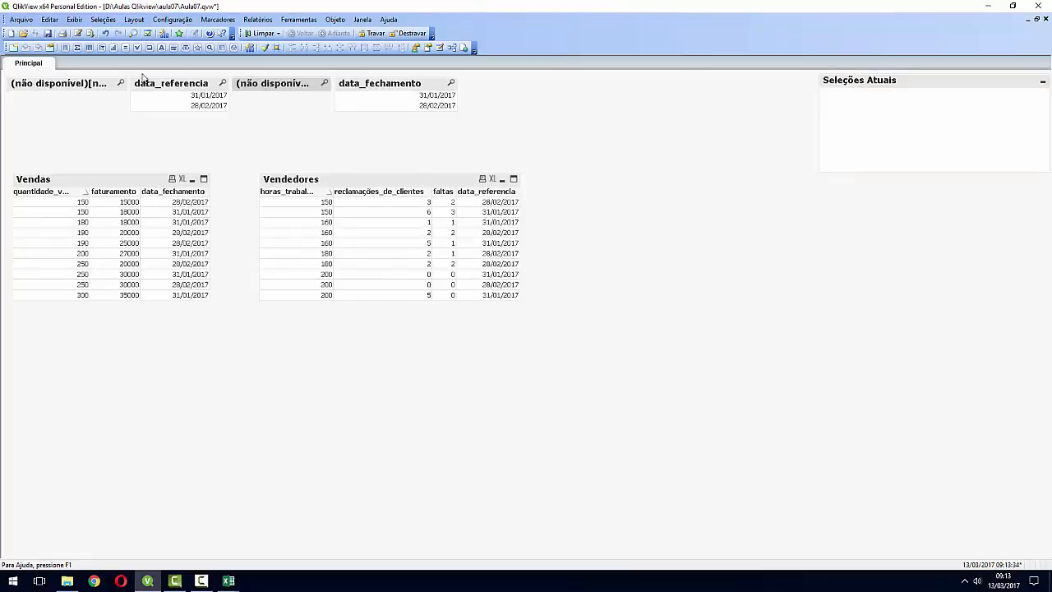
left_click(107, 86)
left_click(273, 80)
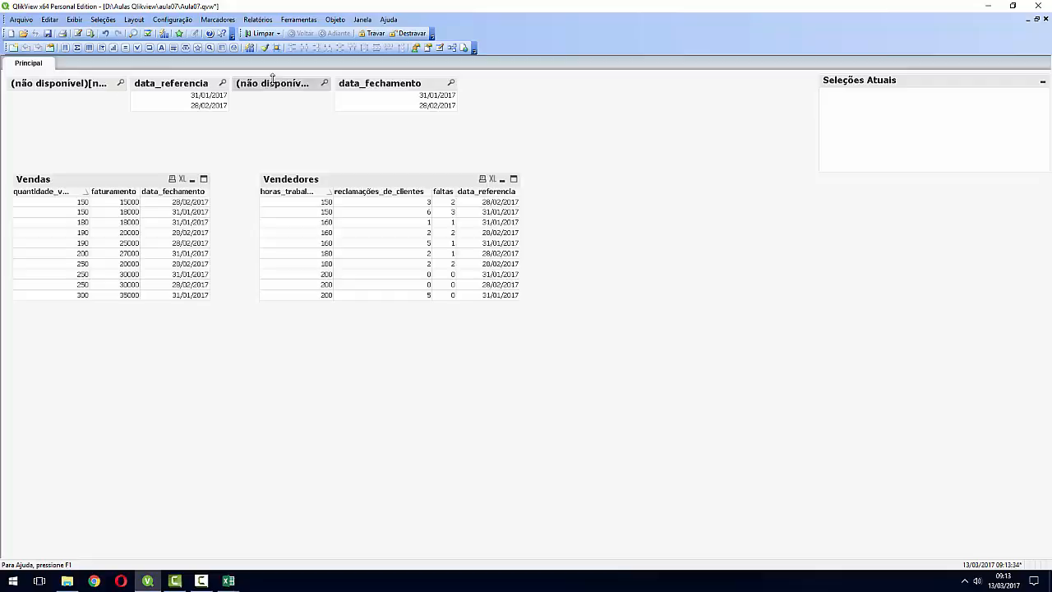
left_click(98, 86)
left_click(249, 86)
left_click(272, 88)
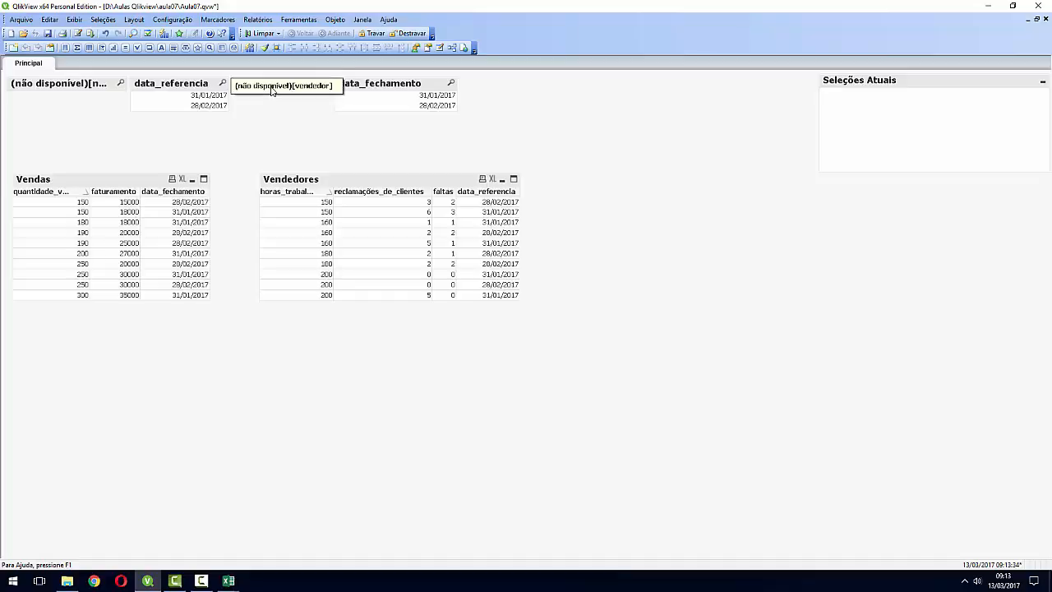
key("Delete")
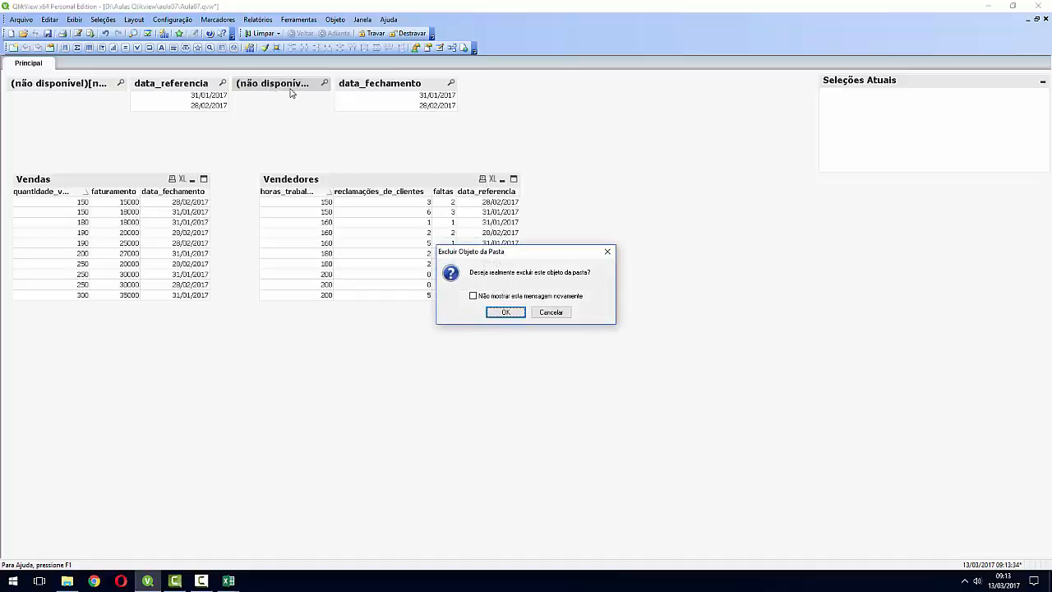
left_click(493, 312)
Delete the unavailable nome_vendedor list box and move the data_fechamento list box next to data_referencia
left_click(100, 89)
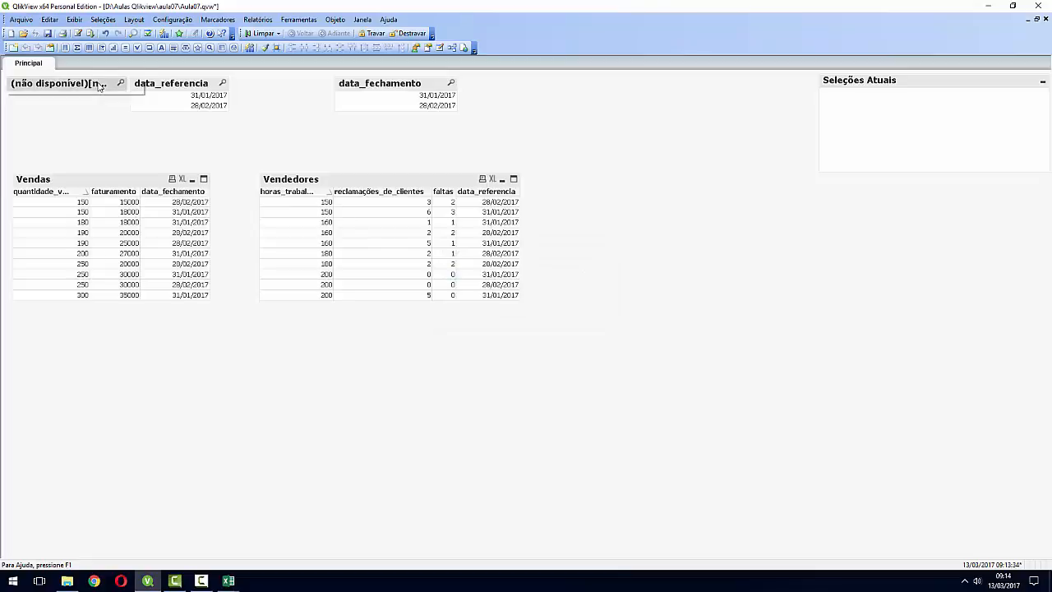
right_click(98, 83)
left_click(127, 317)
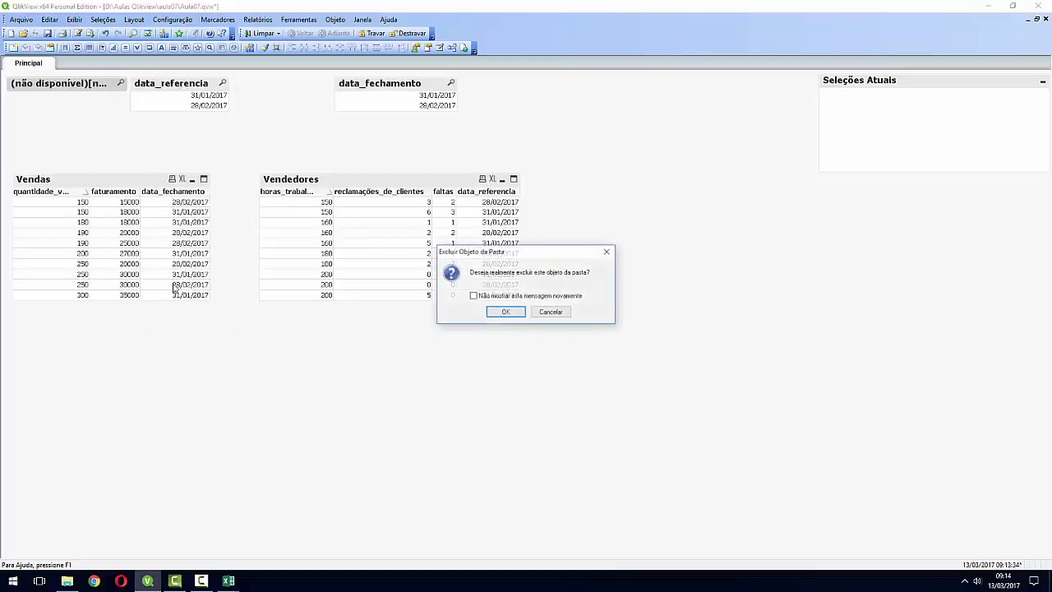
left_click(500, 313)
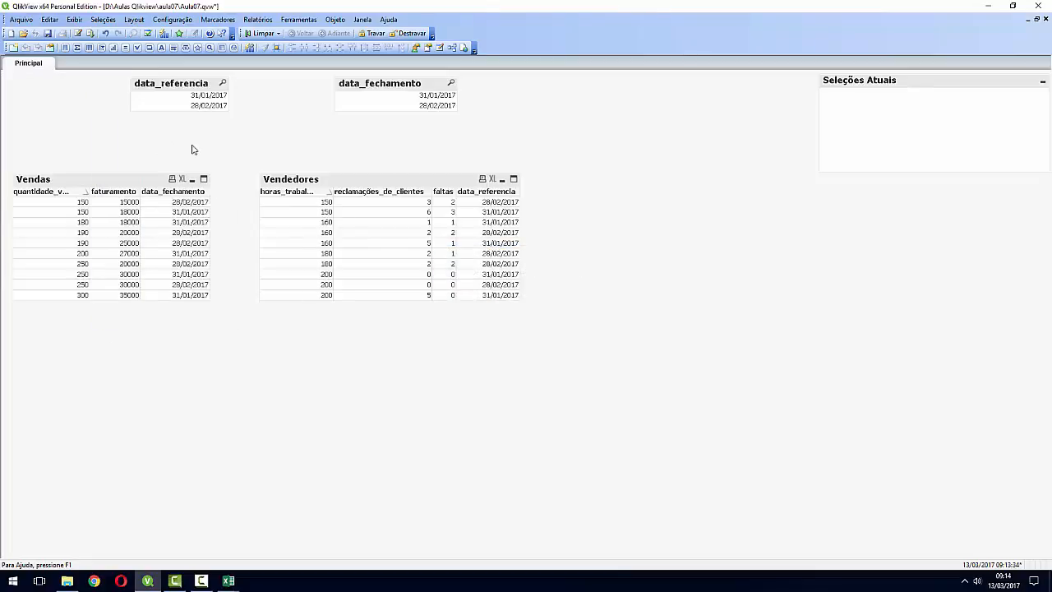
left_click_drag(383, 86, 285, 87)
Add a %vendedor list box to the sheet beside data_referencia and select its first seller to filter both tables
right_click(63, 98)
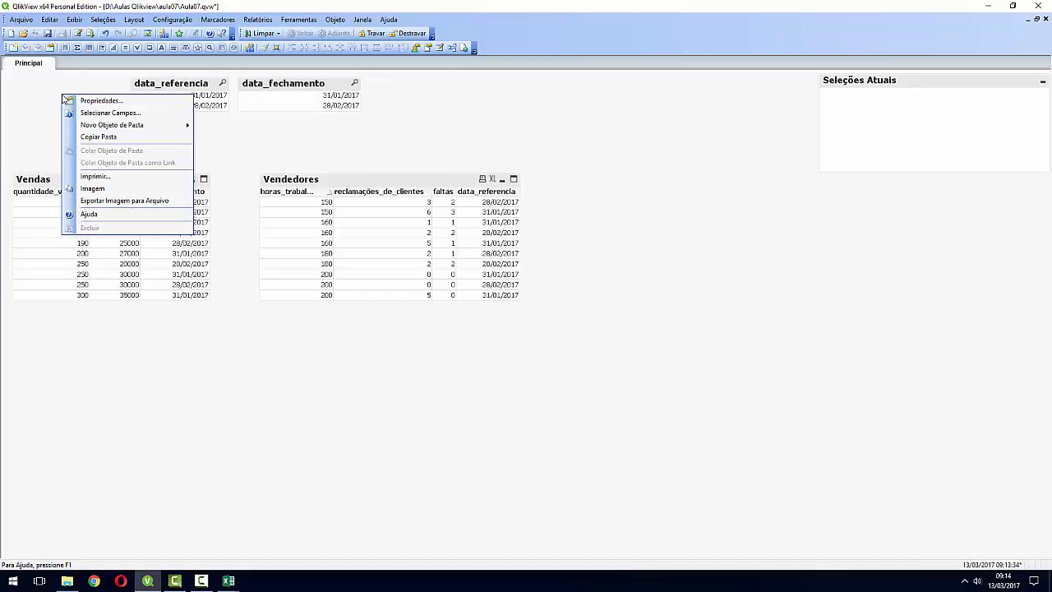
left_click(78, 101)
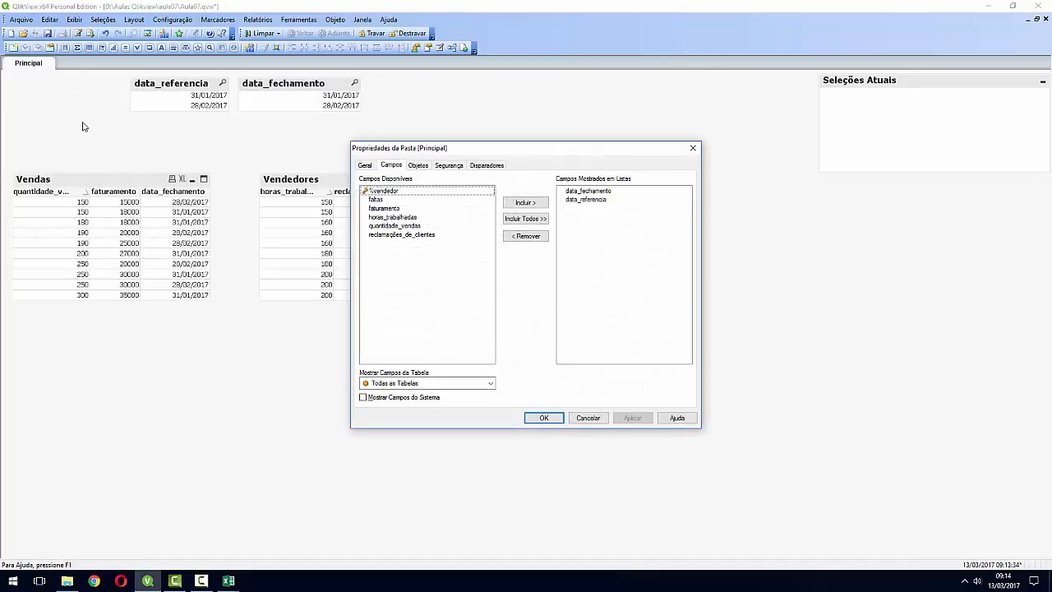
left_click(398, 192)
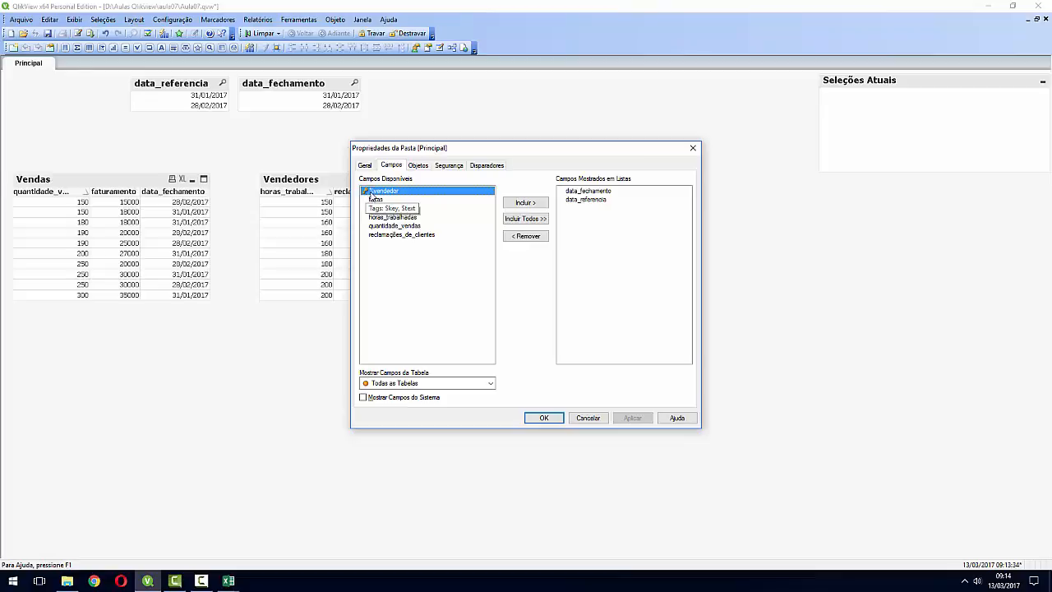
left_click(529, 205)
left_click(540, 417)
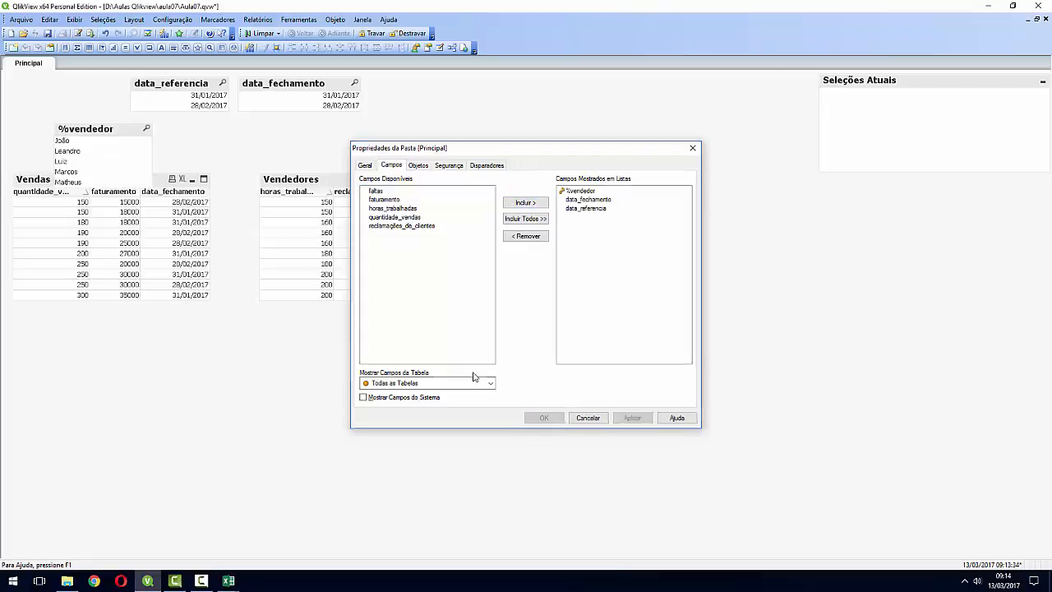
left_click_drag(113, 134, 84, 90)
left_click(184, 146)
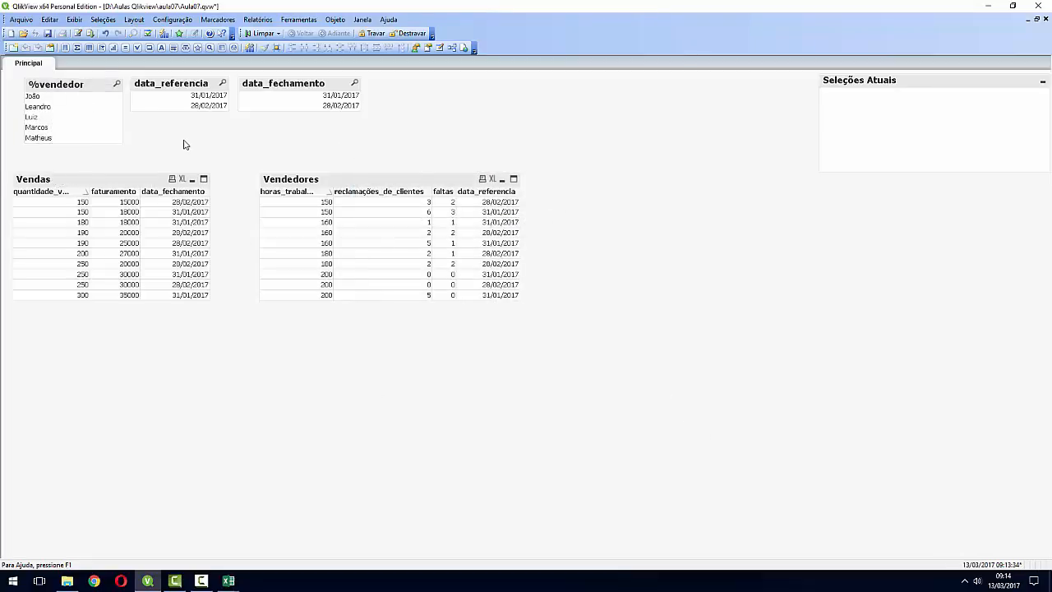
left_click(54, 97)
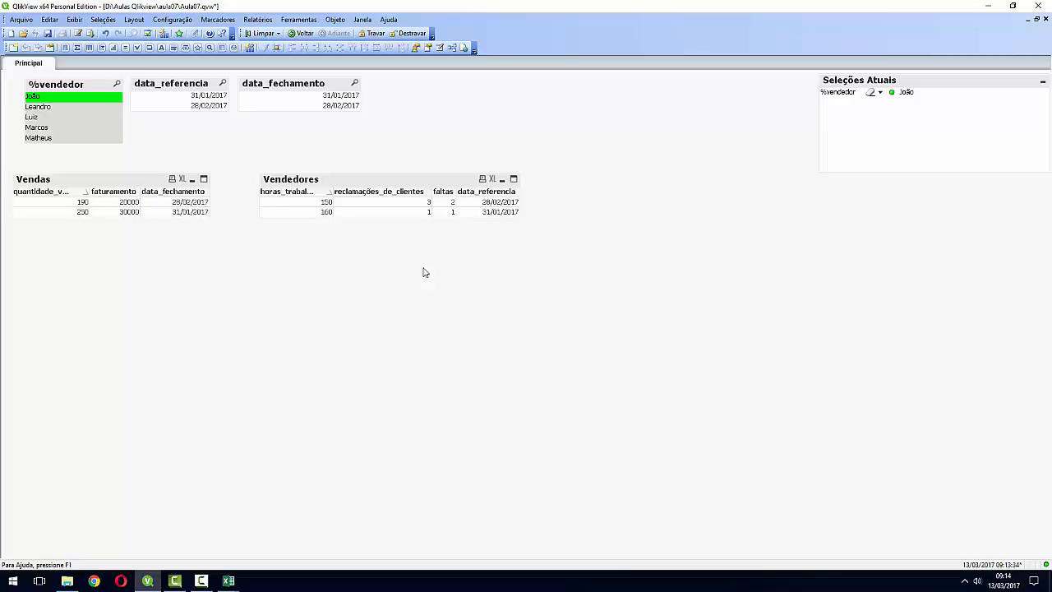
Replace the unavailable vendedor field in the Vendas table with %vendedor and make it the first column
right_click(116, 182)
left_click(130, 186)
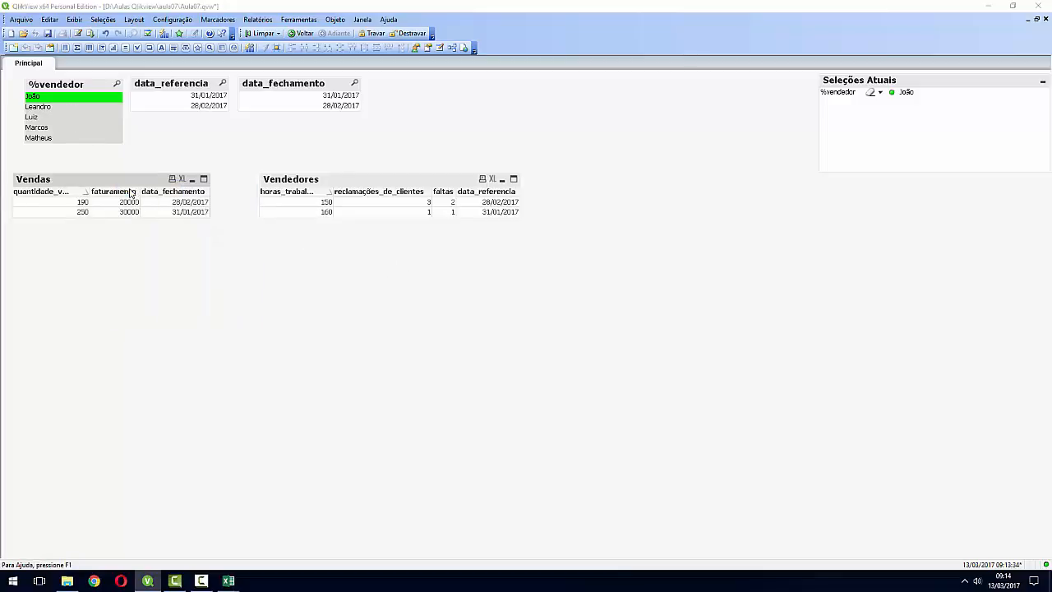
left_click(520, 217)
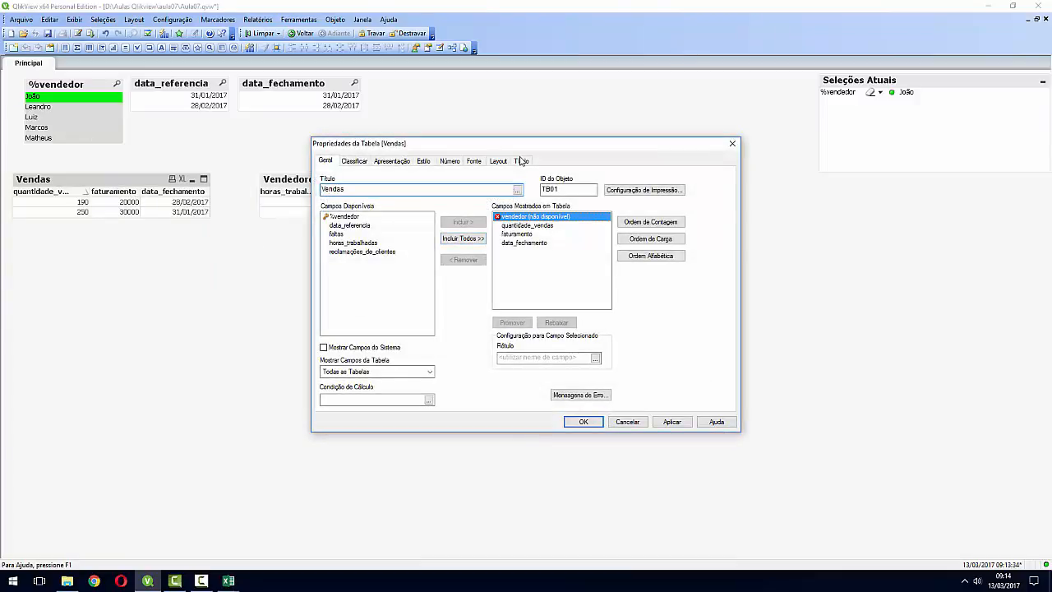
left_click_drag(531, 147, 756, 163)
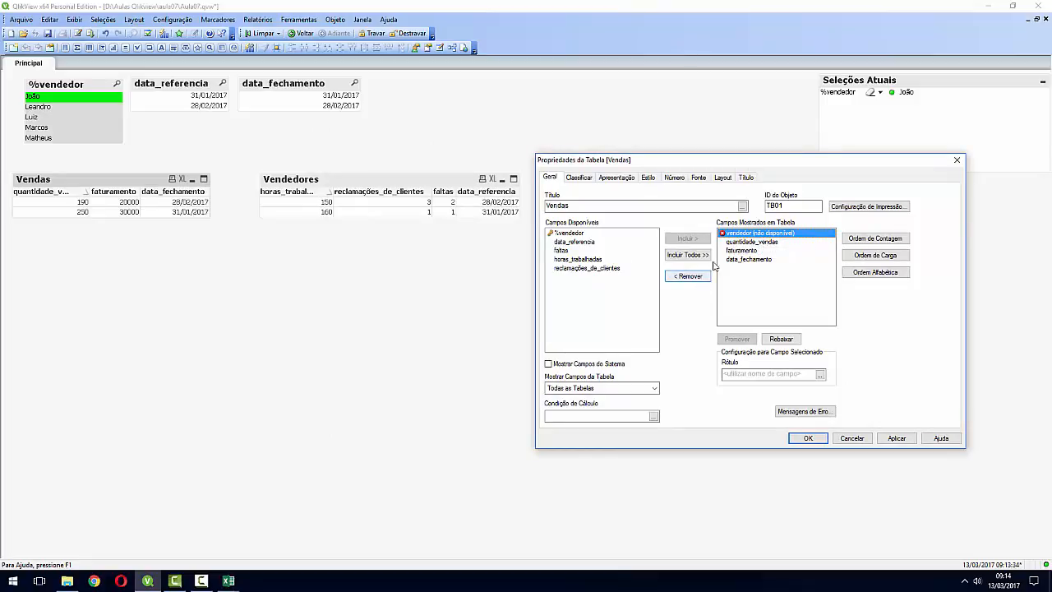
left_click(695, 279)
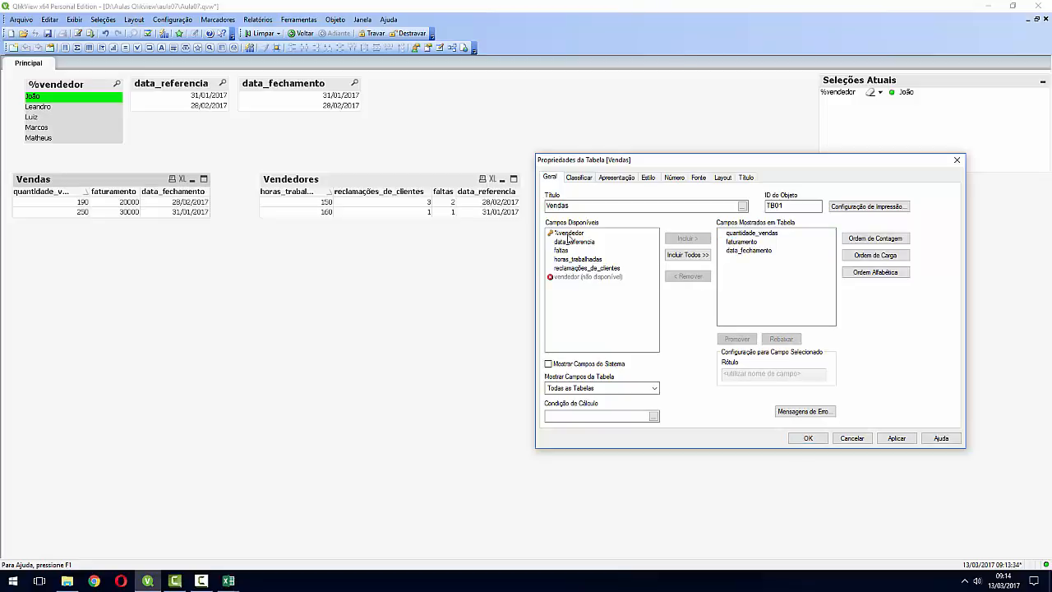
left_click(567, 235)
left_click(682, 240)
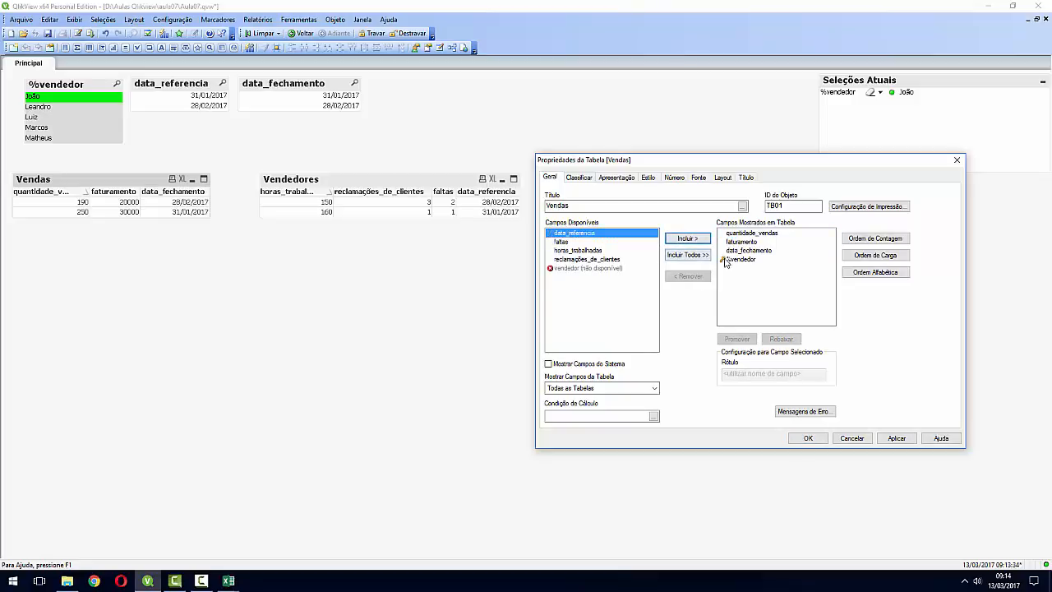
left_click(726, 260)
left_click(737, 339)
left_click(737, 340)
left_click(738, 339)
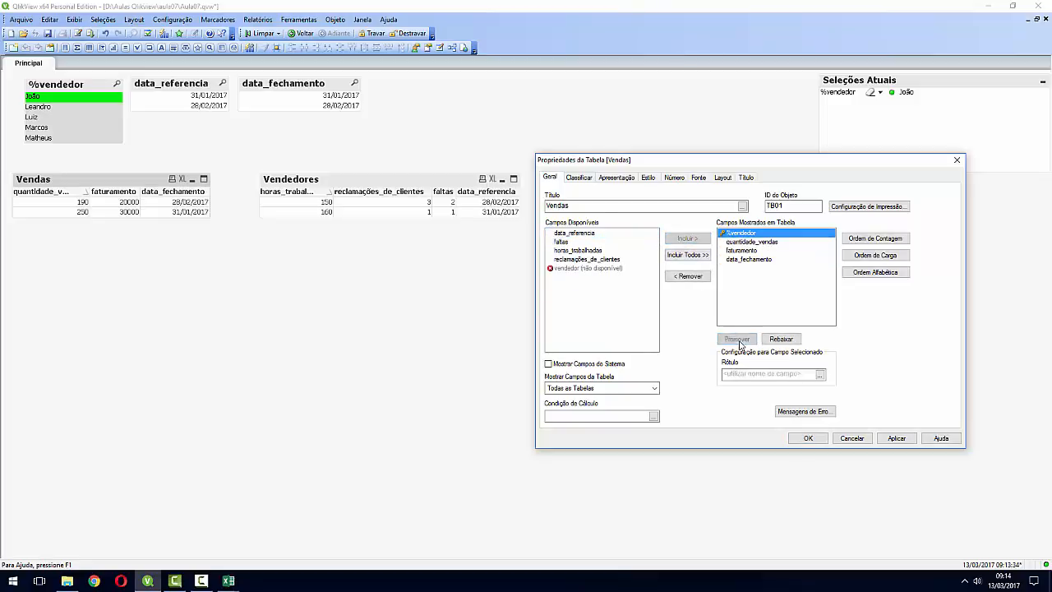
left_click(805, 438)
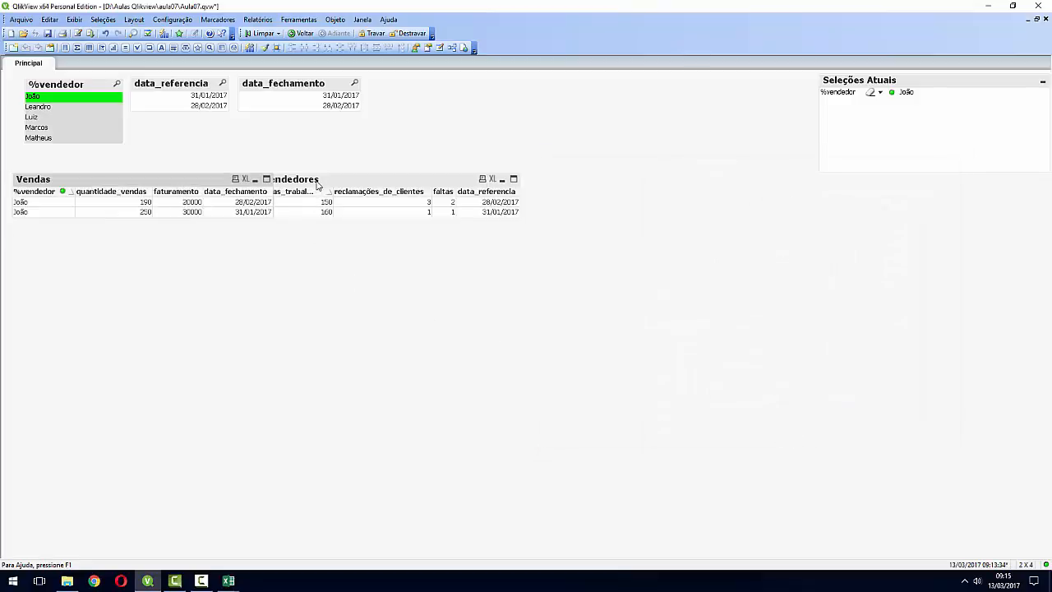
Move the Vendedores table clear of Vendas and replace its unavailable nome_vendedor field with %vendedor as the first column
left_click_drag(317, 181, 348, 178)
right_click(349, 179)
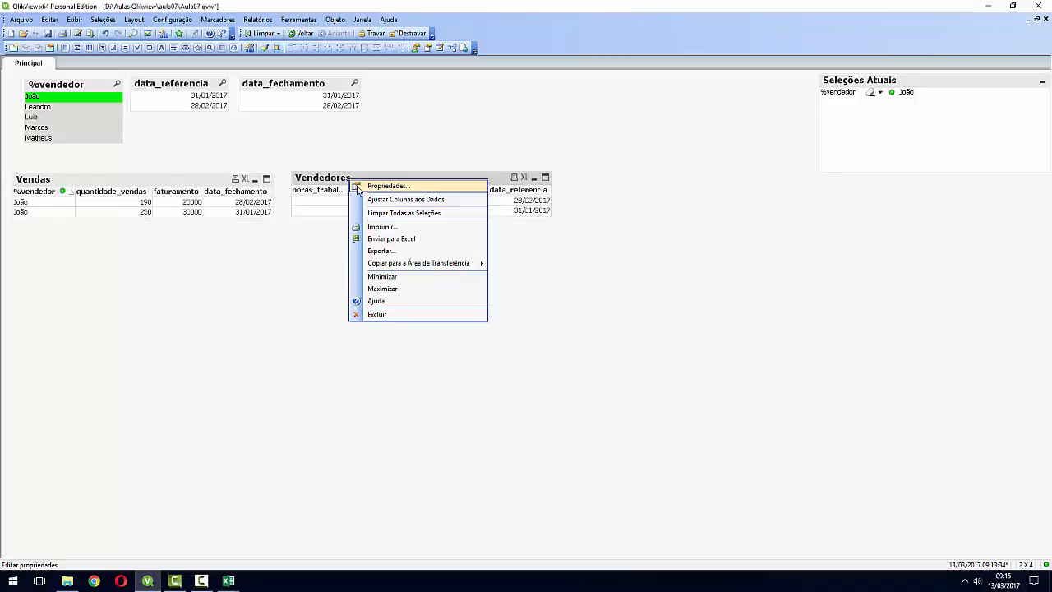
left_click(388, 186)
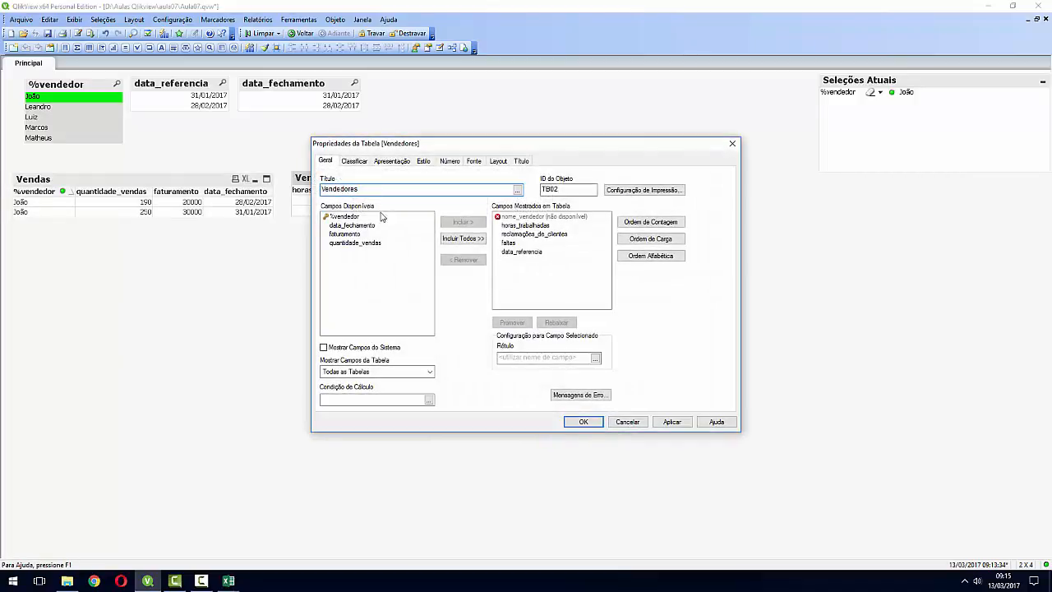
left_click(526, 216)
left_click(462, 260)
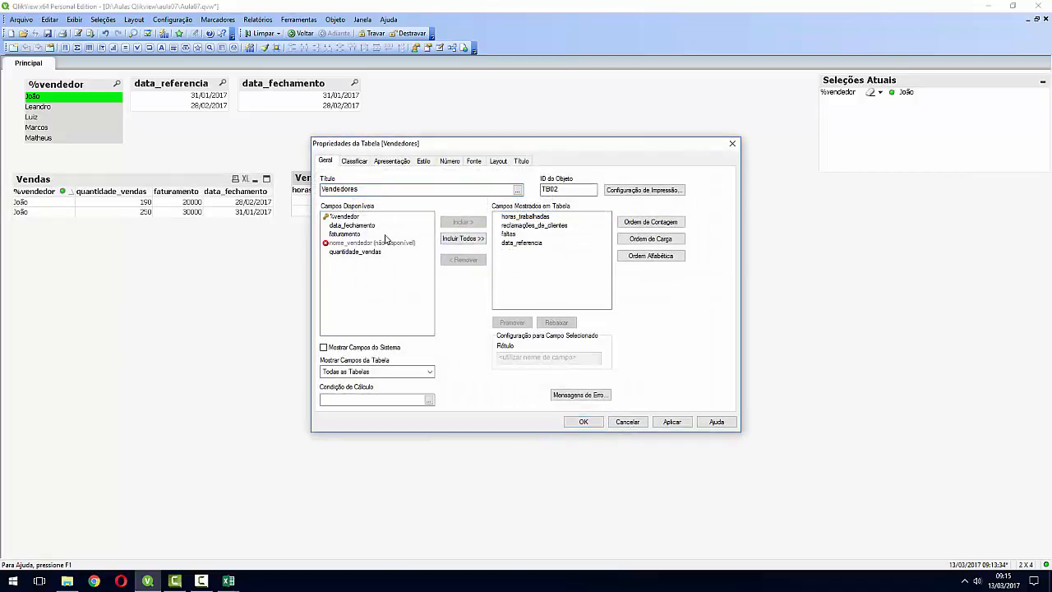
left_click(359, 218)
left_click(463, 222)
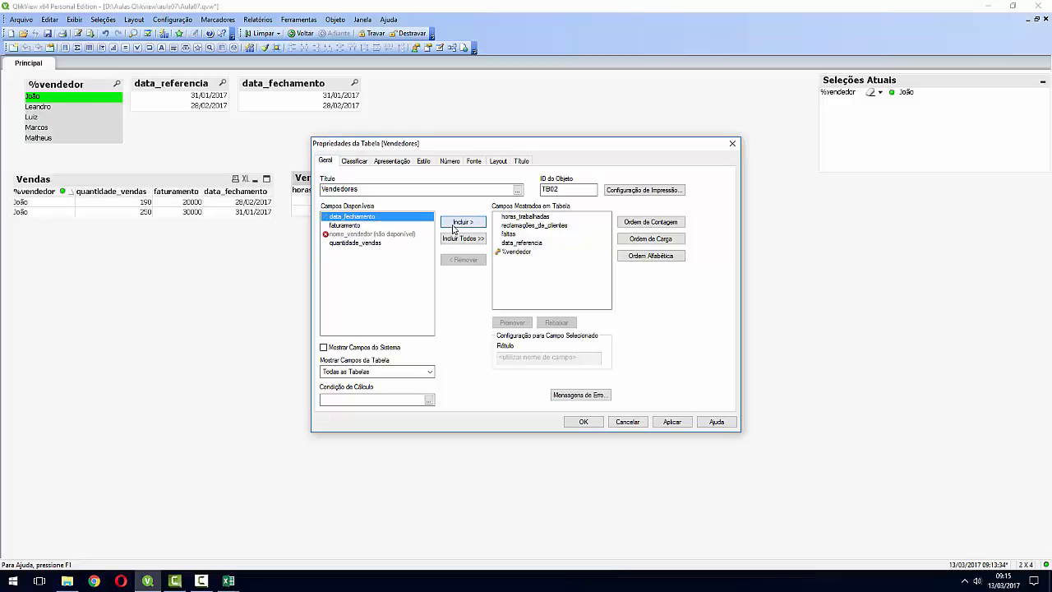
left_click(522, 252)
left_click(513, 323)
left_click(513, 322)
left_click(514, 322)
left_click(514, 322)
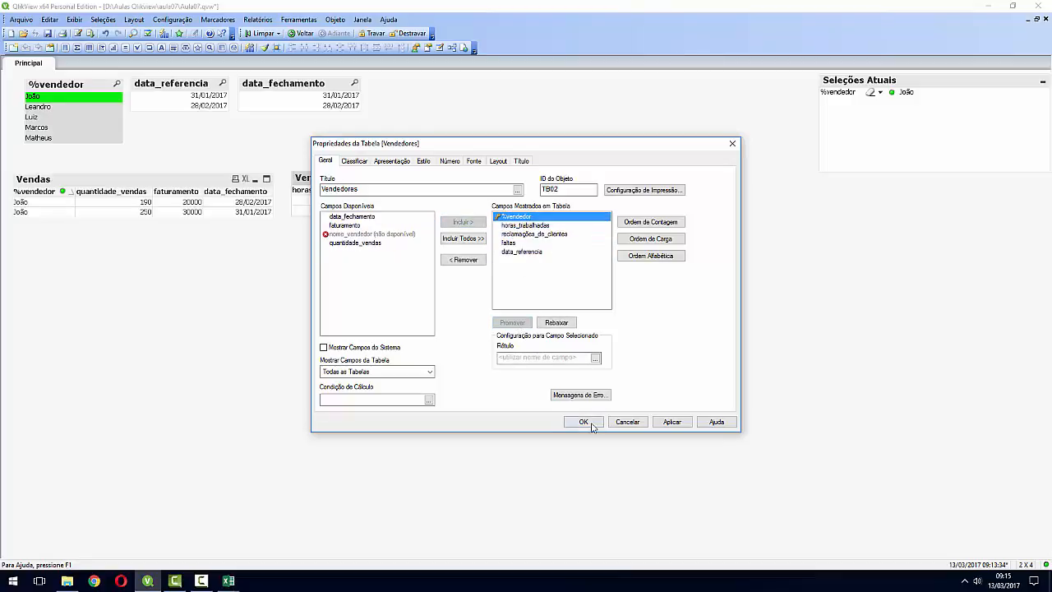
left_click(585, 422)
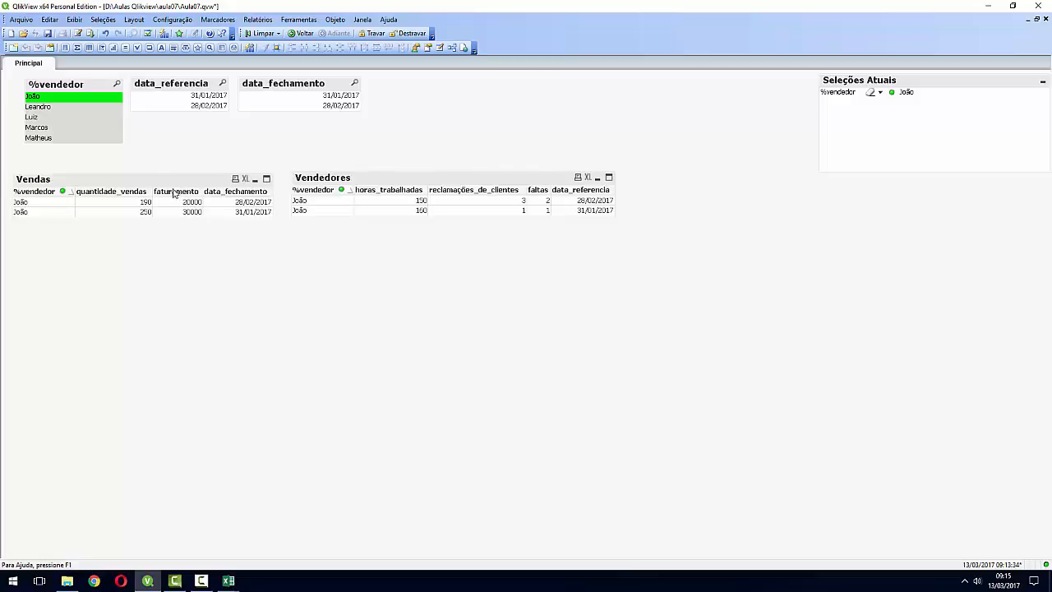
Clear the current seller selection and filter both tables by the fourth seller in the %vendedor list box
left_click(91, 101)
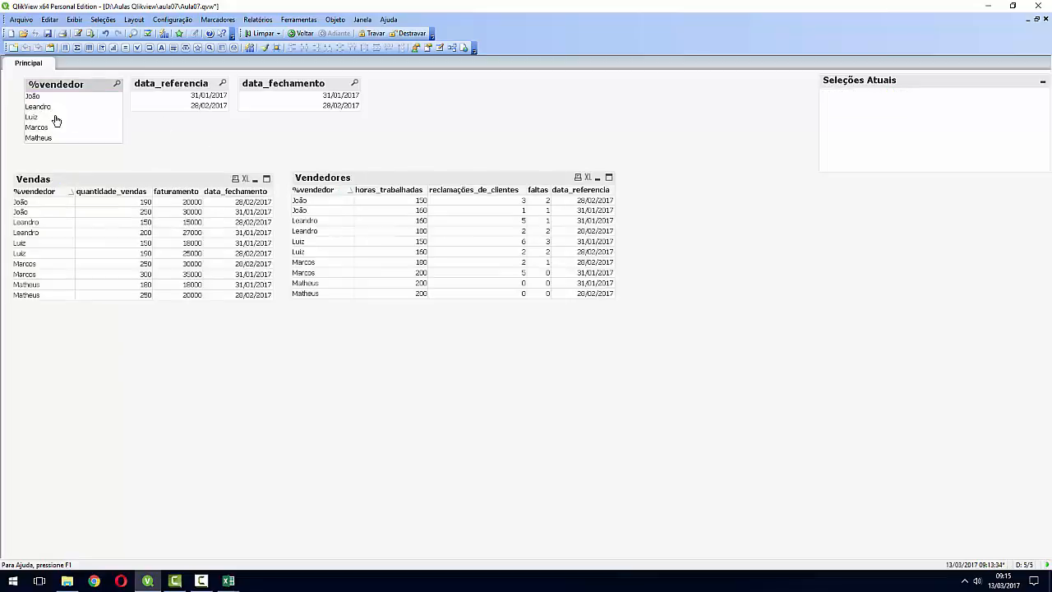
left_click(42, 128)
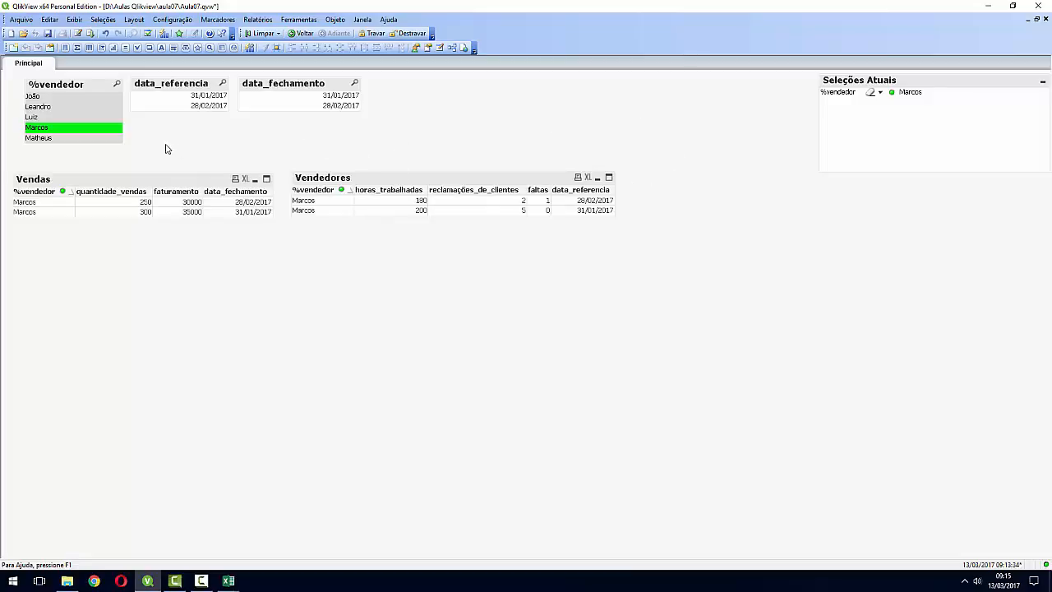
Examine the link between the Vendedores and Vendas tables in the table viewer, and return to the sheet
left_click(22, 21)
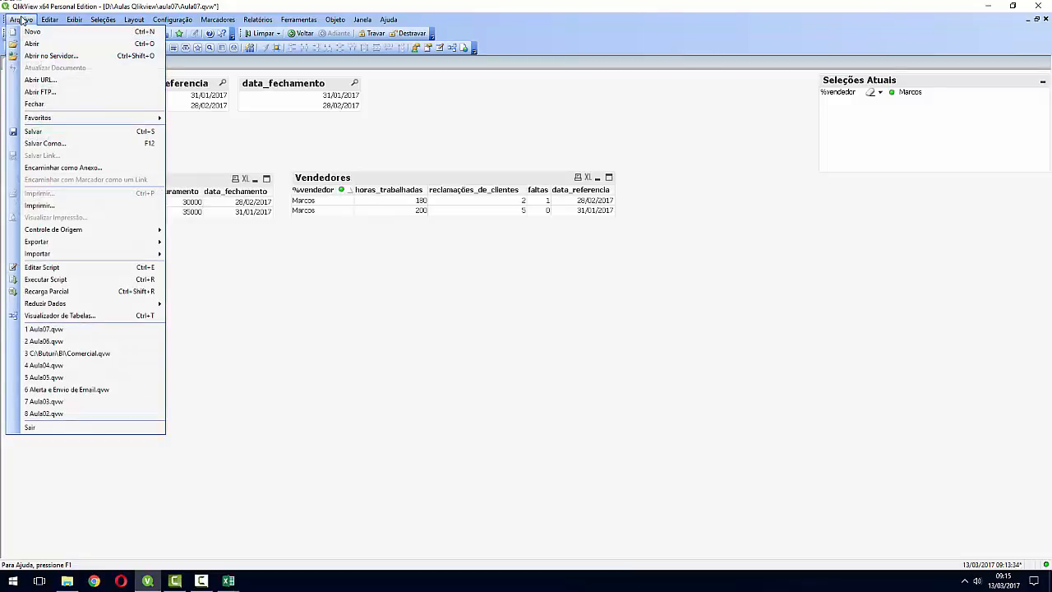
left_click(49, 318)
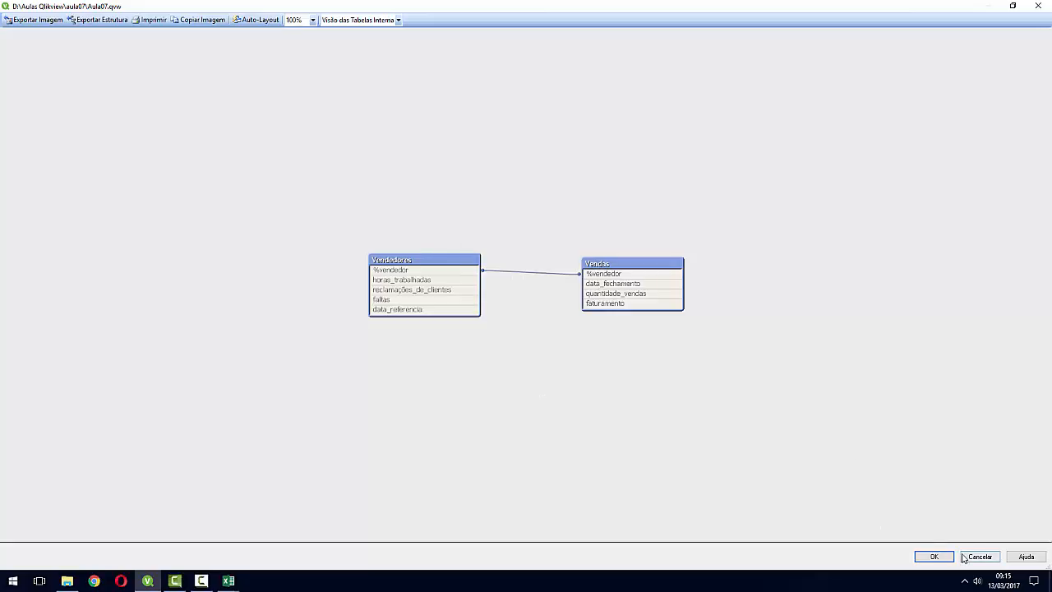
left_click(935, 556)
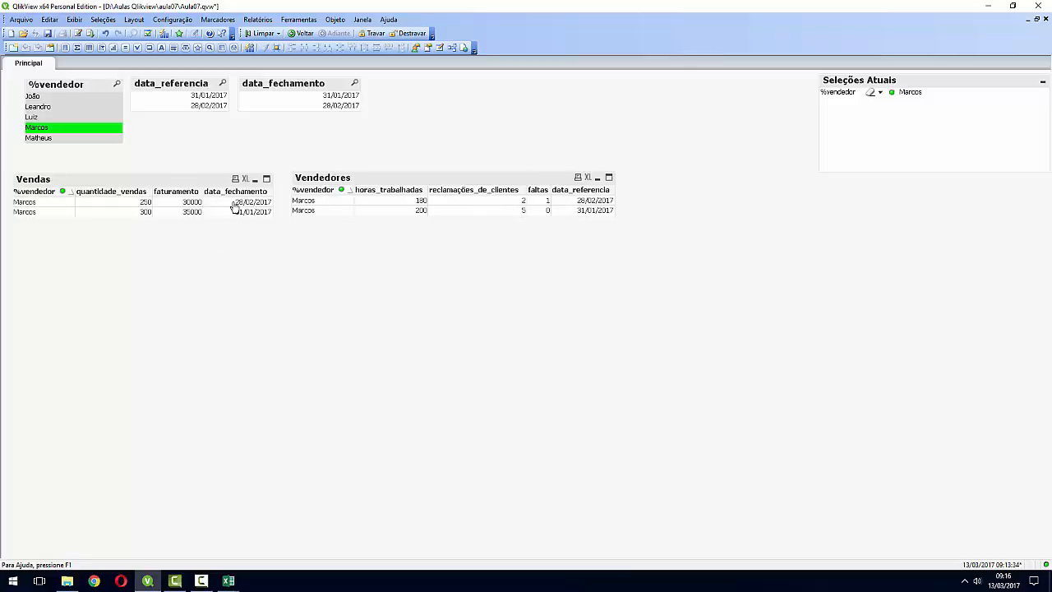
Select 31/01/2017 in the data_referencia list box to check its effect on both tables
left_click(168, 97)
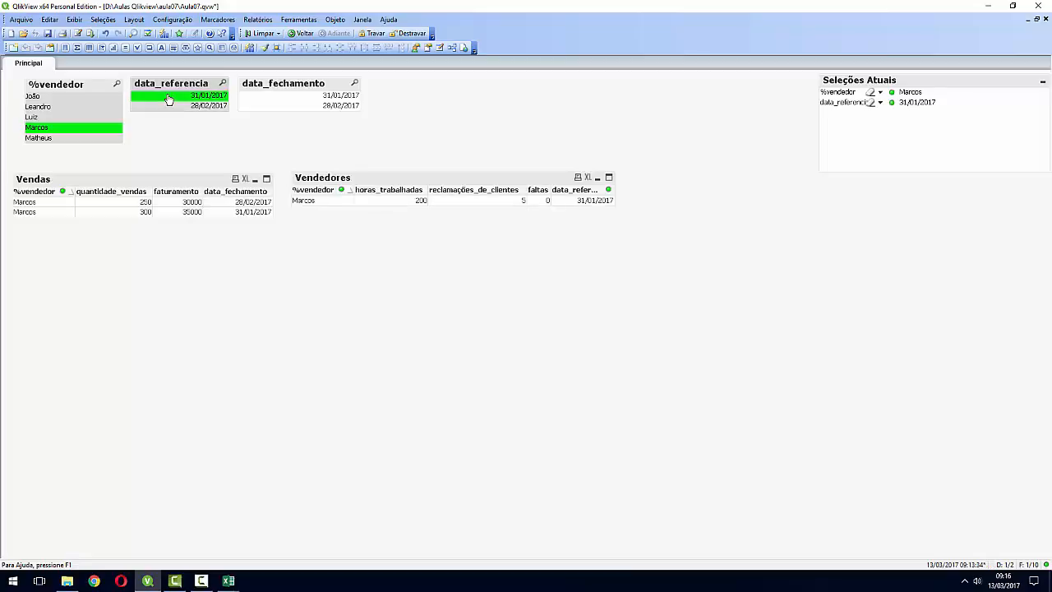
Select 31/01/2017 in data_fechamento to check its effect on both tables, and clear the selections in both date list boxes
left_click(319, 98)
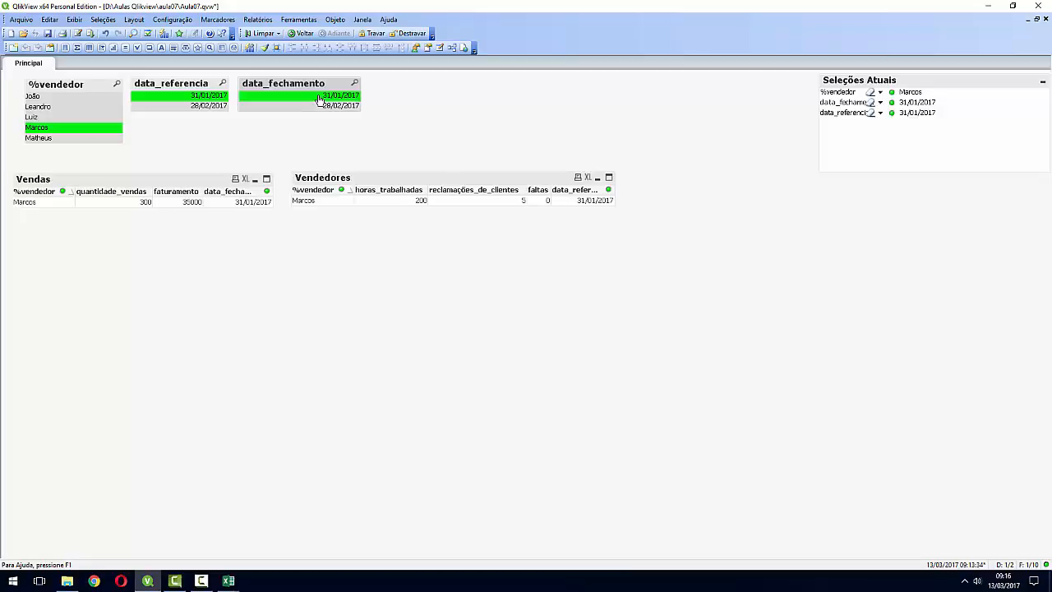
left_click(319, 99)
left_click(219, 98)
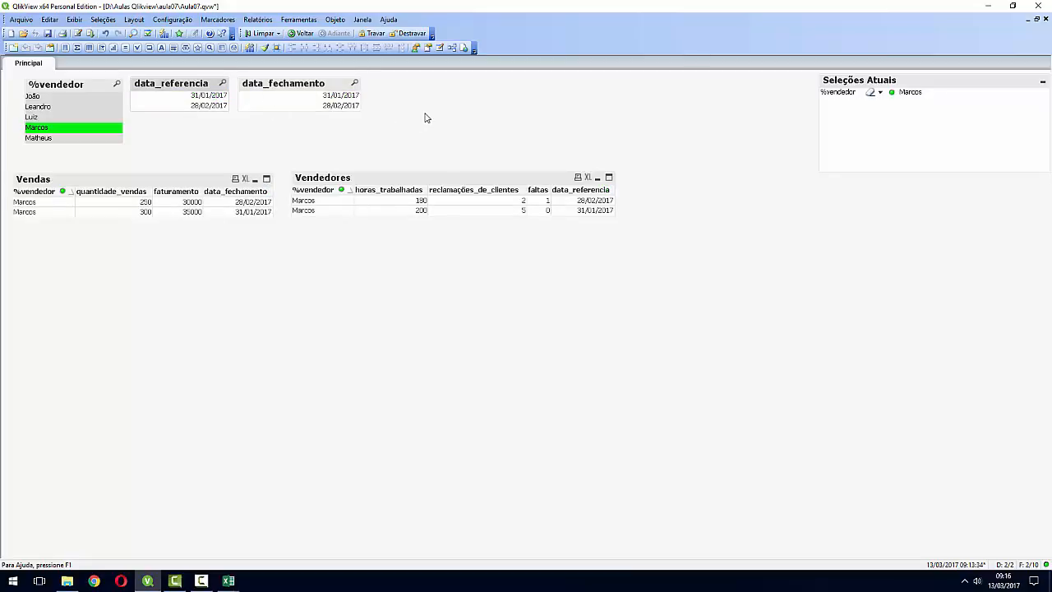
left_click_drag(396, 122, 122, 63)
left_click(388, 113)
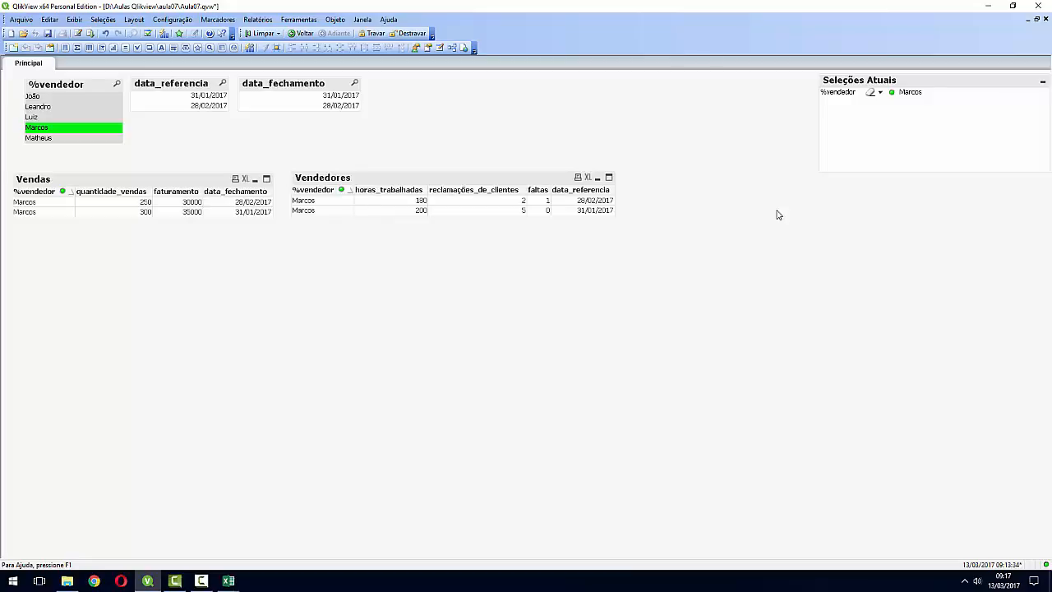
In the load script, change the Vendas key to vendedor&data_fechamento as %vendedor and tighten the spacing before the alias
left_click(77, 34)
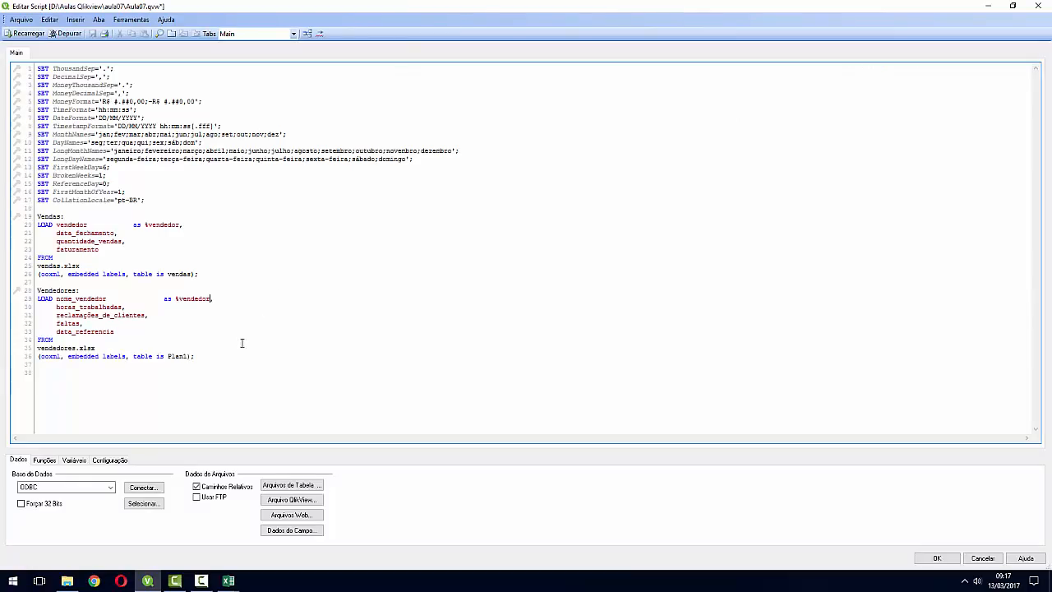
double_click(97, 234)
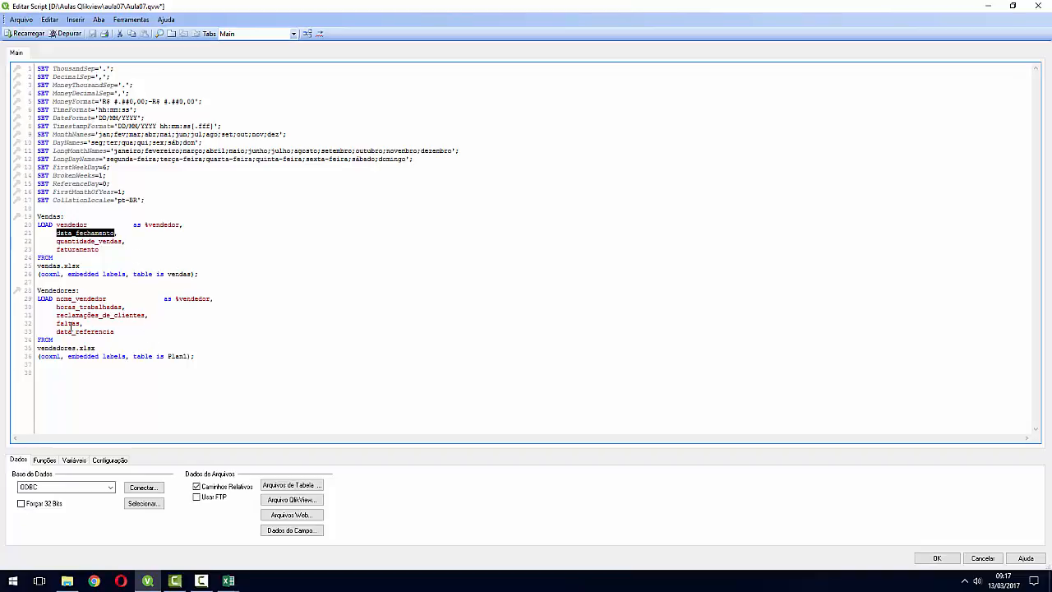
double_click(80, 333)
left_click(130, 331)
double_click(85, 234)
key("ctrl+c")
left_click(189, 277)
key("ctrl+v")
key("Left")
key("Left")
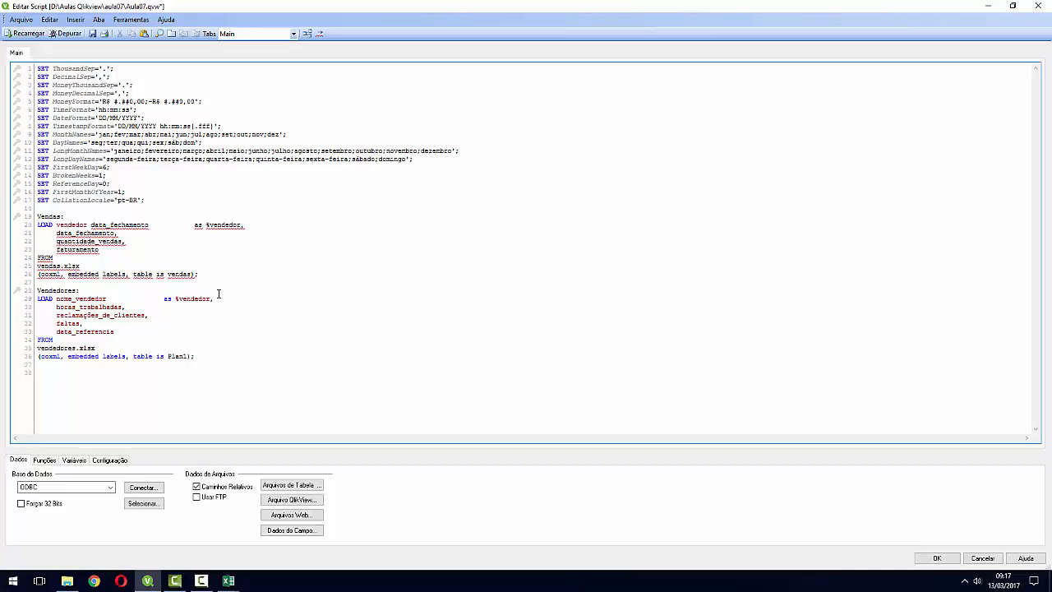
key("shift+Left")
type(",")
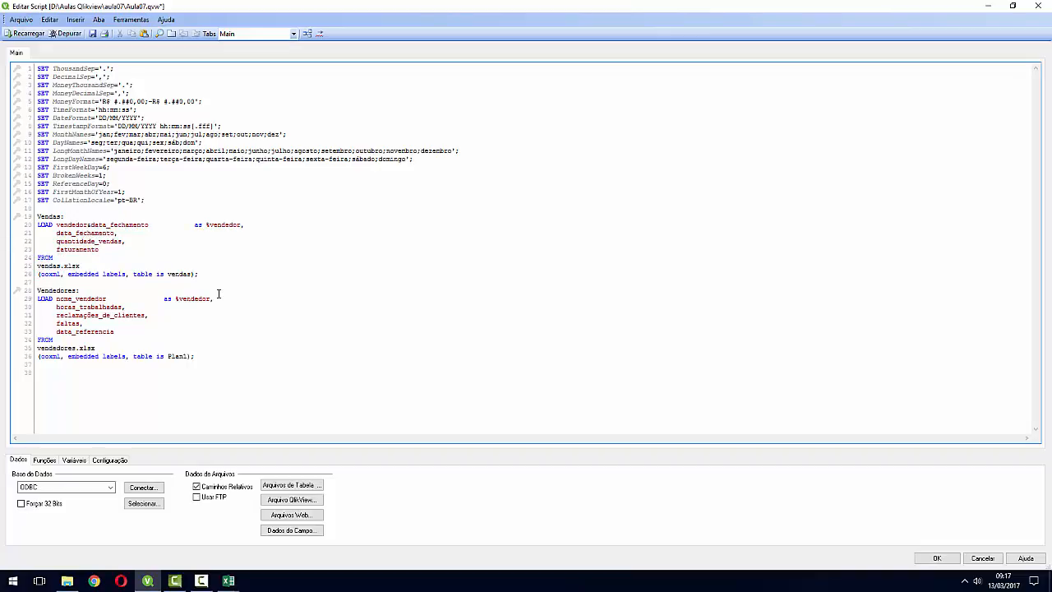
key("BackSpace")
key("BackSpace")
key("BackSpace")
key("BackSpace")
key("BackSpace")
key("BackSpace")
key("BackSpace")
key("BackSpace")
key("BackSpace")
key("BackSpace")
Change the Vendedores key to nome_vendedor&data_referencia as %vendedor and remove the extra spaces before the alias
key("Down")
key("Down")
key("Down")
key("Down")
double_click(88, 307)
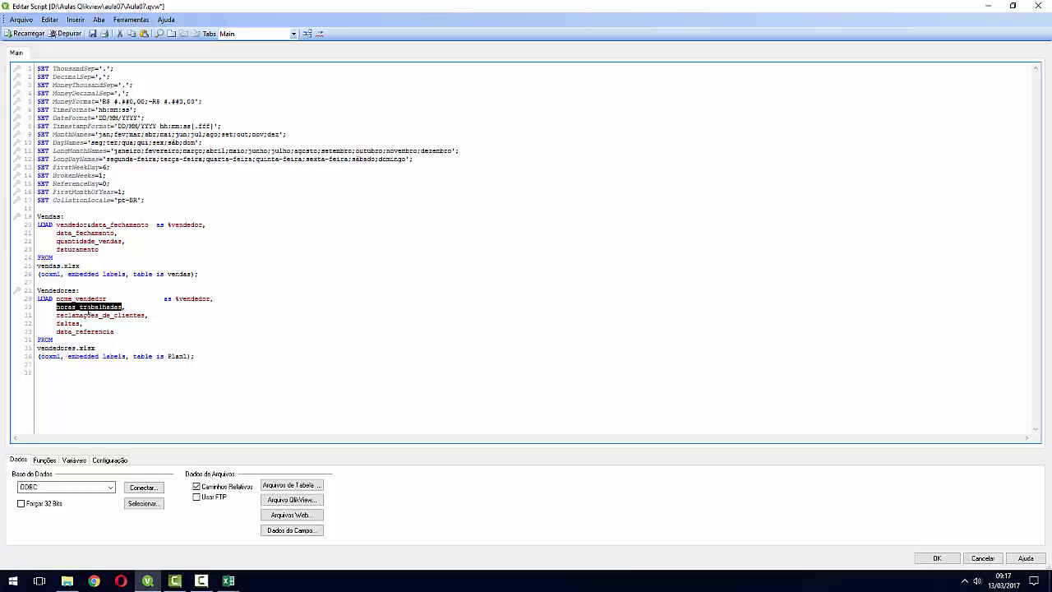
double_click(79, 331)
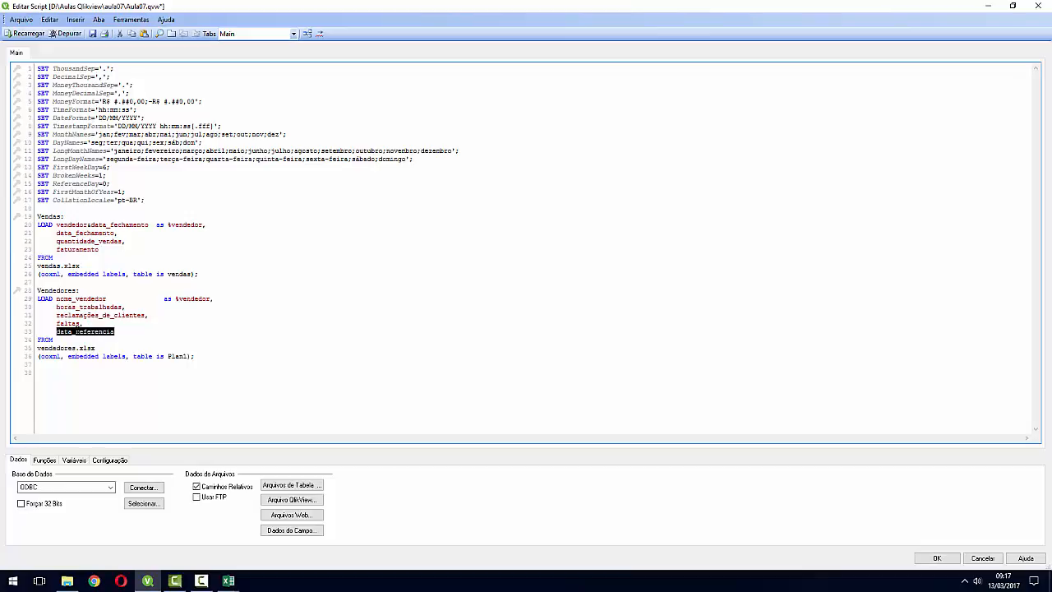
left_click(110, 299)
type(",")
key("ctrl+v")
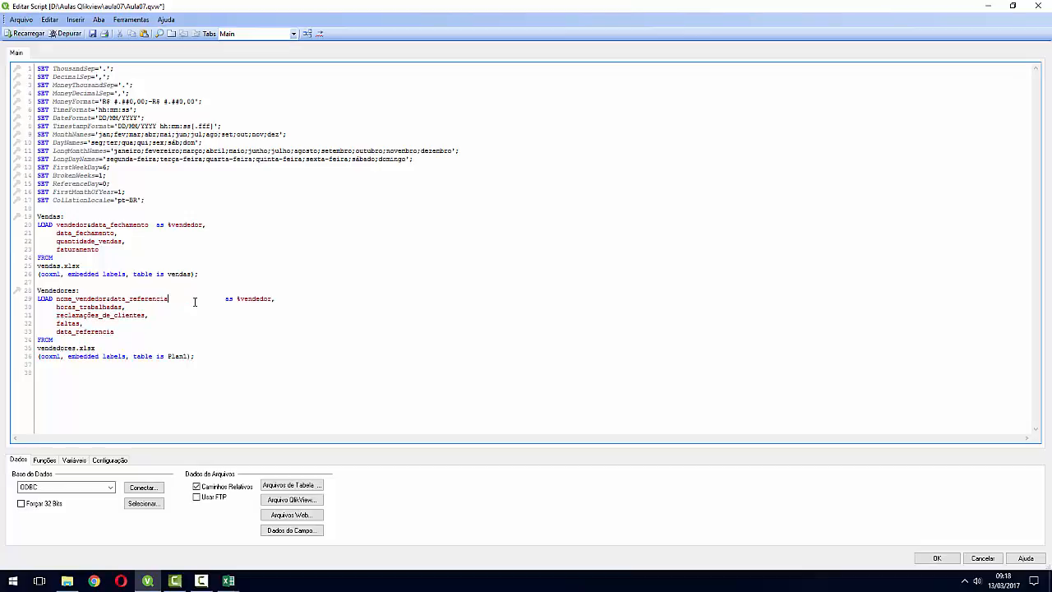
key("Delete")
key("Delete")
key("Delete")
key("Delete")
key("Delete")
key("Delete")
key("Delete")
key("Delete")
key("Delete")
key("Delete")
key("Delete")
key("Delete")
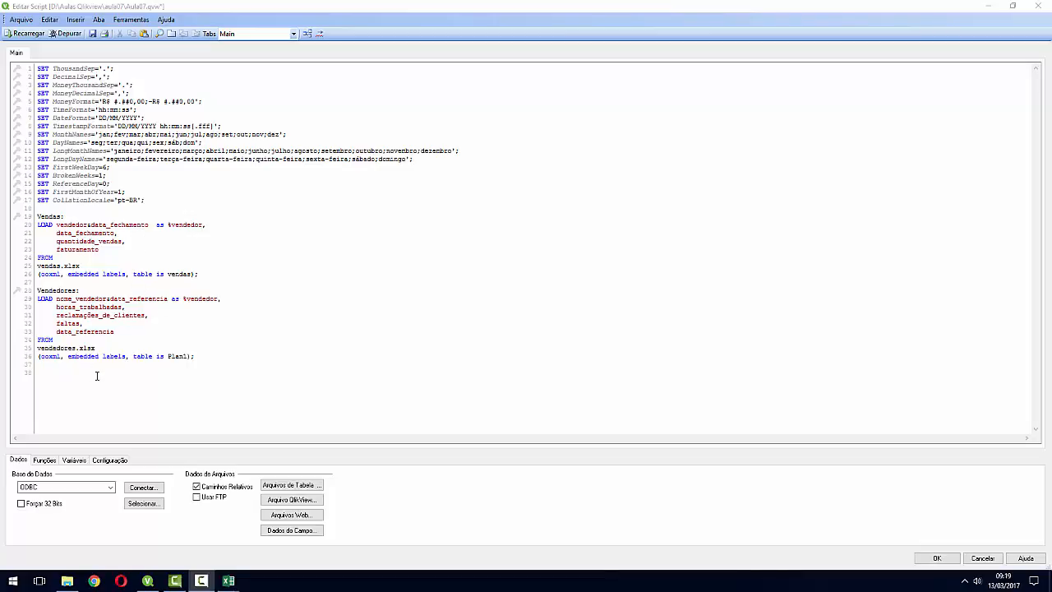
Reload the data with the combined seller-and-date keys and dismiss the sheet properties without changes
left_click(50, 11)
left_click(28, 33)
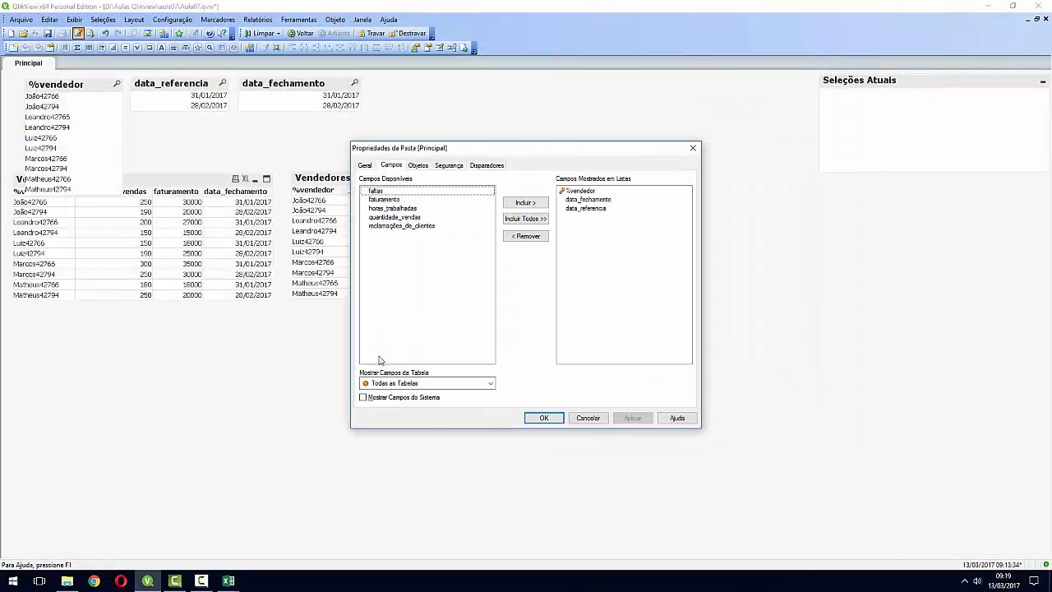
left_click(592, 419)
Move the Vendas and Vendedores tables down together until they clear the longer %vendedor list box
left_click_drag(694, 370, 10, 154)
key("ctrl+shift+Down")
key("ctrl+shift+Down")
key("ctrl+shift+Down")
key("ctrl+shift+Down")
key("ctrl+shift+Down")
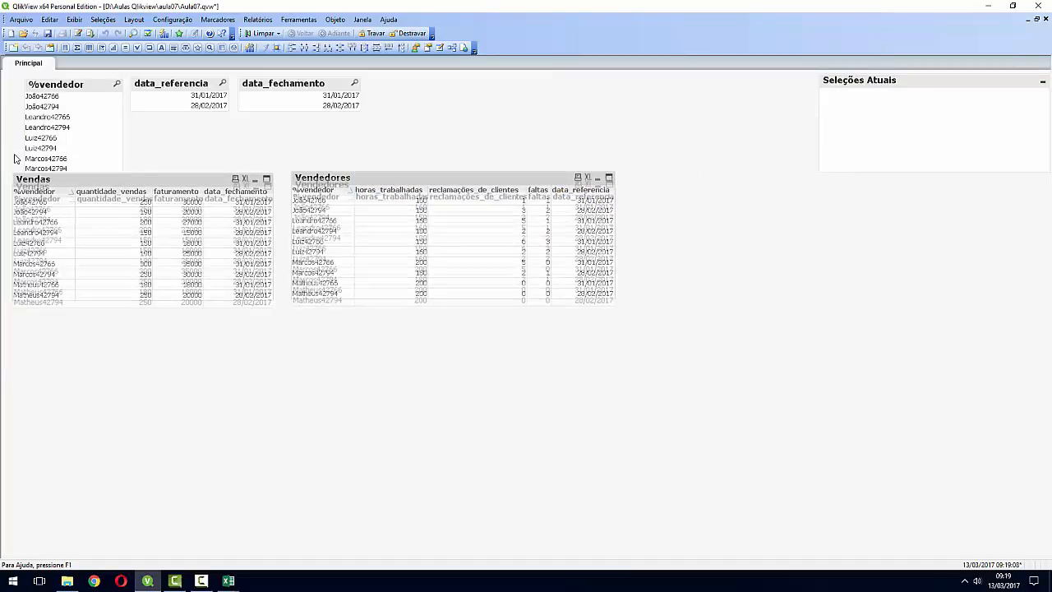
key("ctrl+shift+Down")
left_click(184, 158)
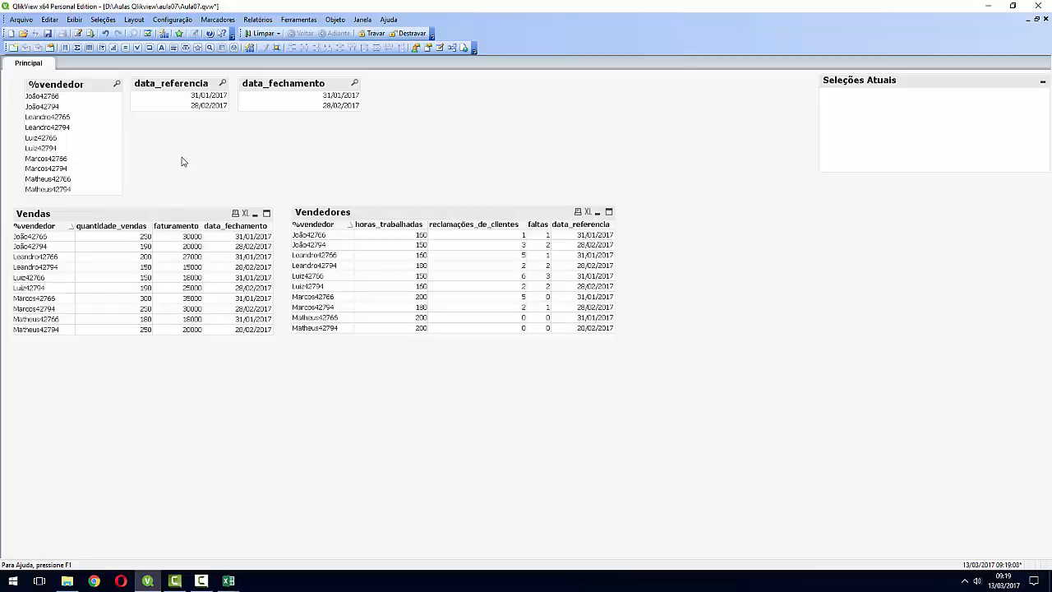
In the load script keys, wrap data_fechamento and data_referencia in the Date() function
left_click(77, 39)
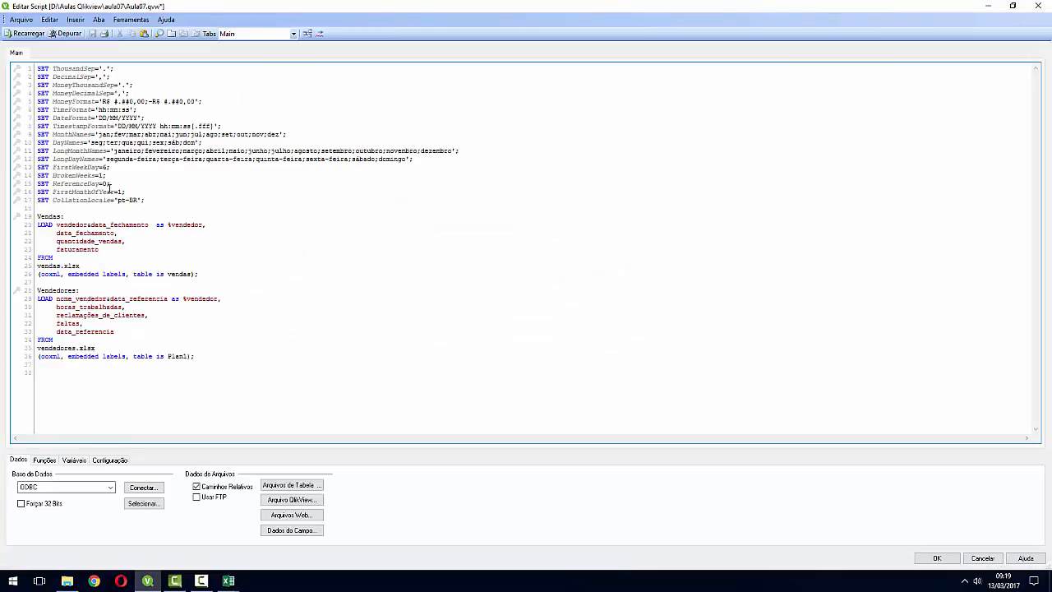
left_click(89, 225)
type("Date(")
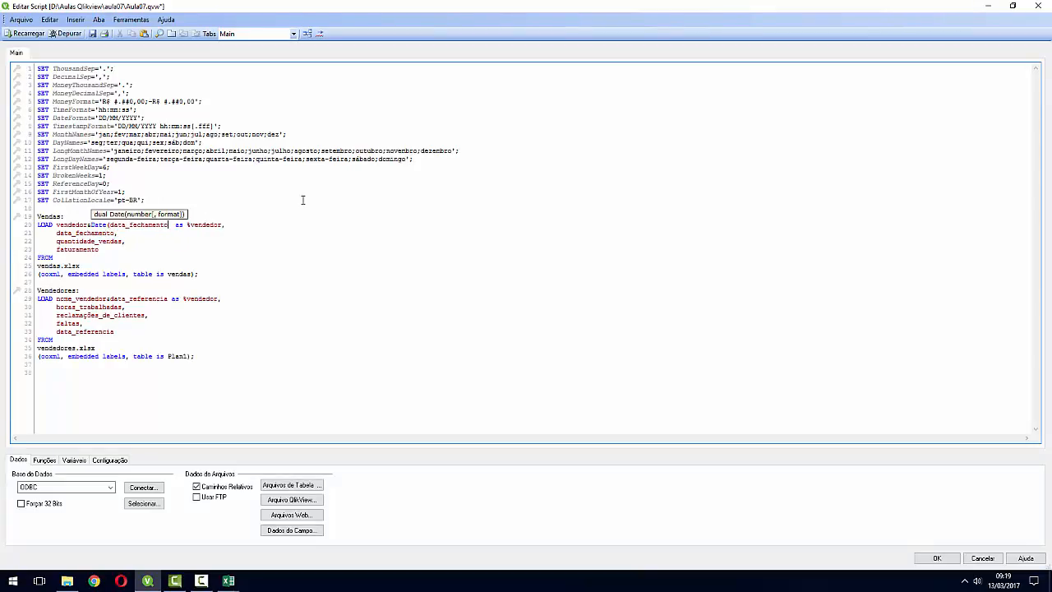
type(")")
left_click(110, 298)
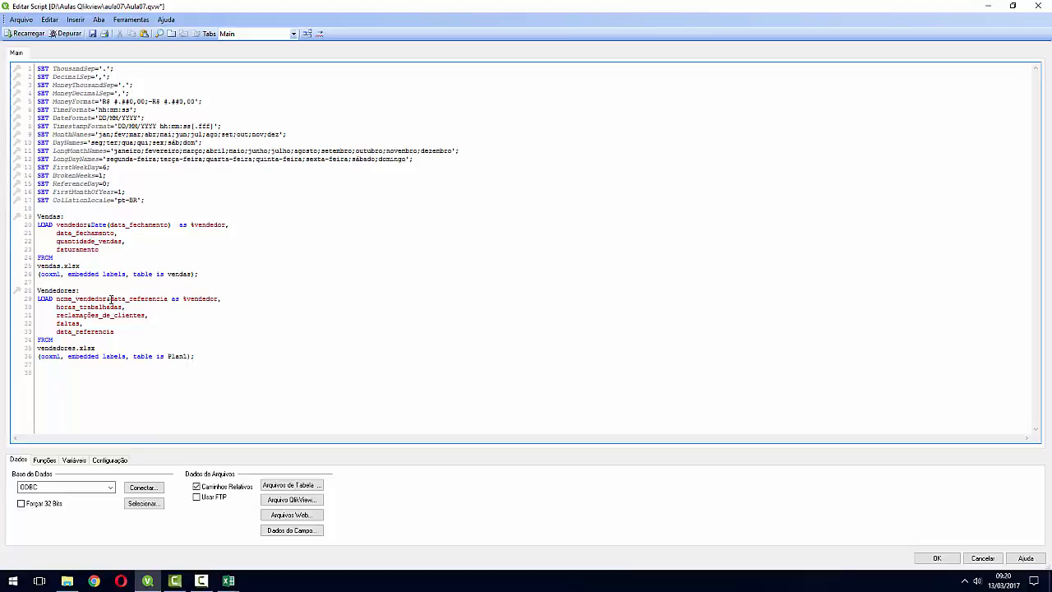
type("Date(")
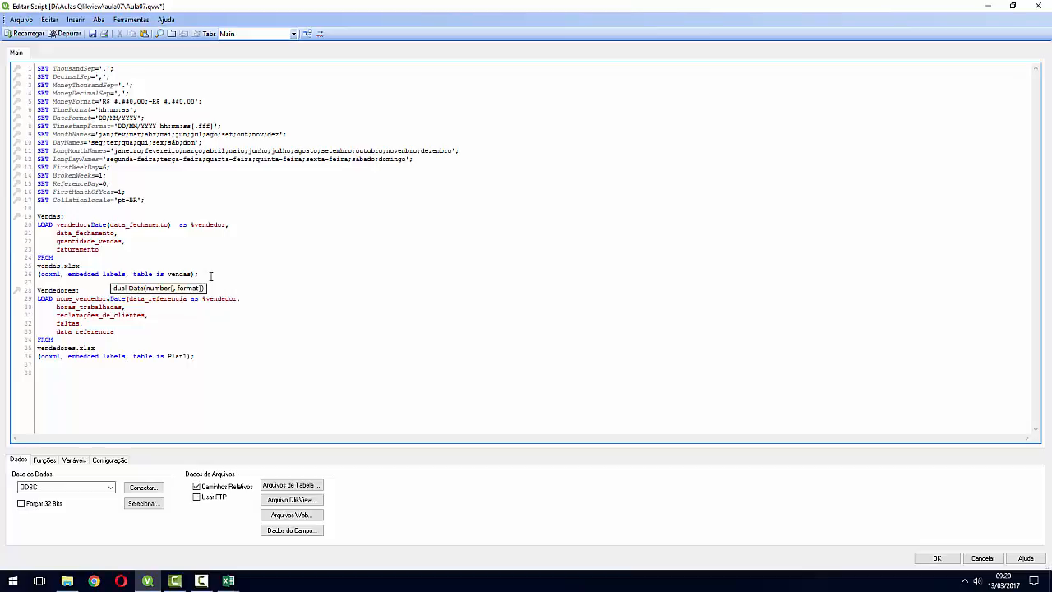
type(")")
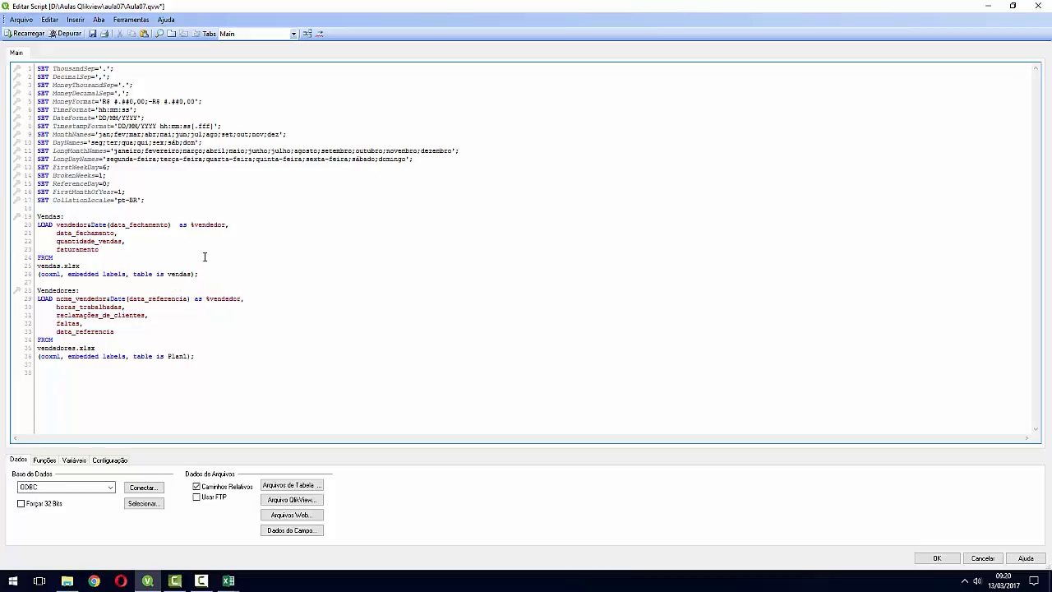
Reload the data with the date-formatted keys and close the sheet properties without changes
left_click(172, 282)
left_click(28, 34)
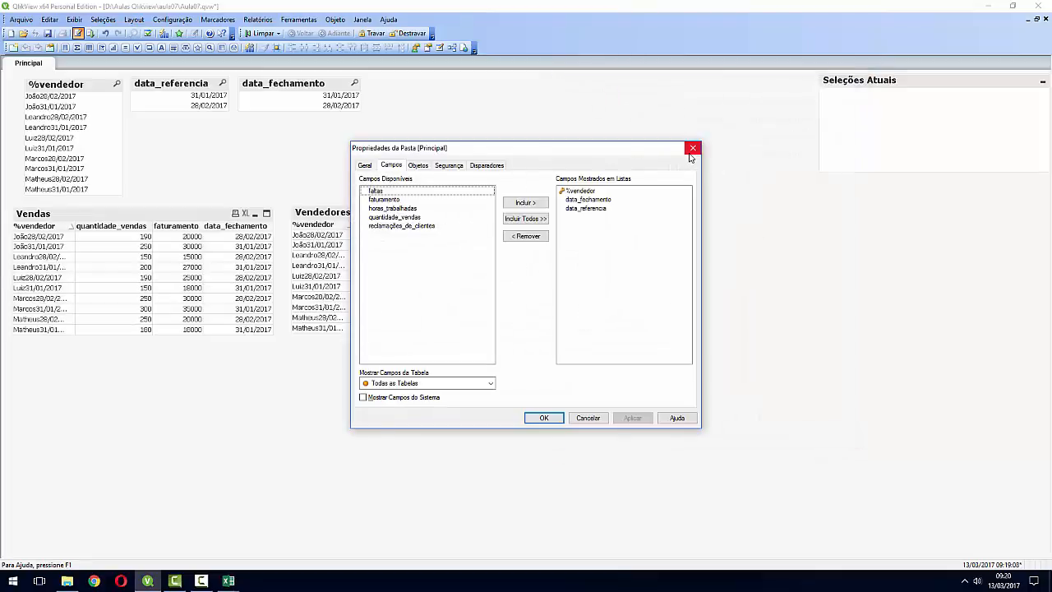
left_click(692, 149)
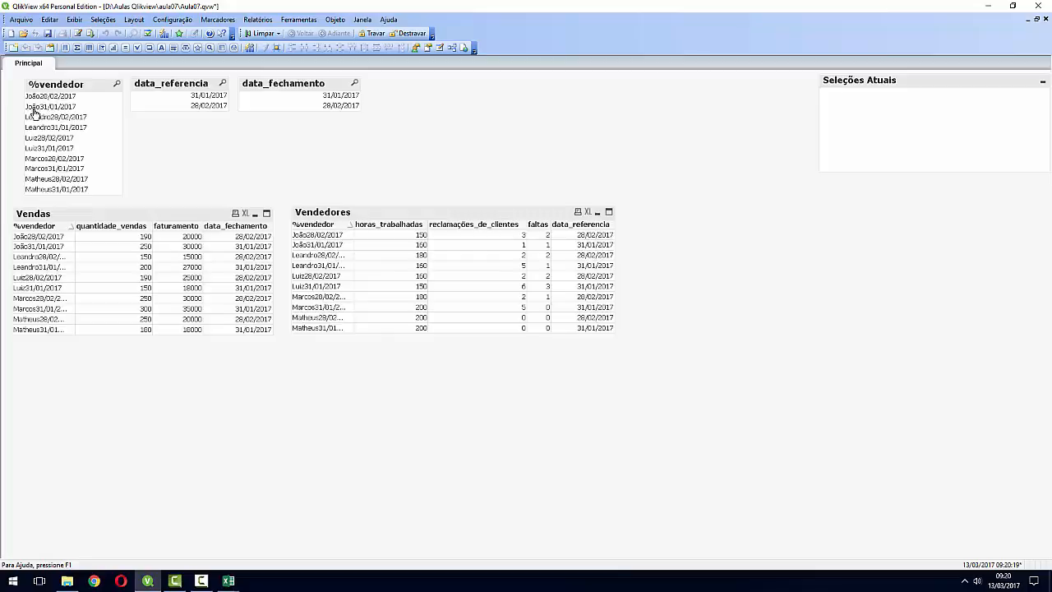
Filter both tables by the first seller's 31/01/2017 key and the third seller's 28/02/2017 key, and clear the selection
left_click(76, 107)
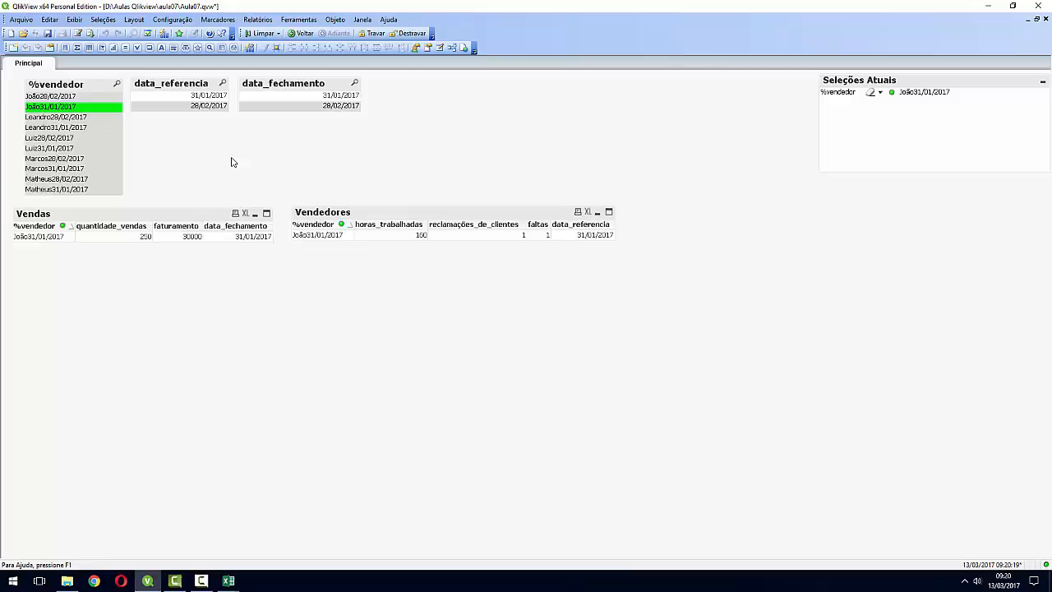
left_click(85, 108)
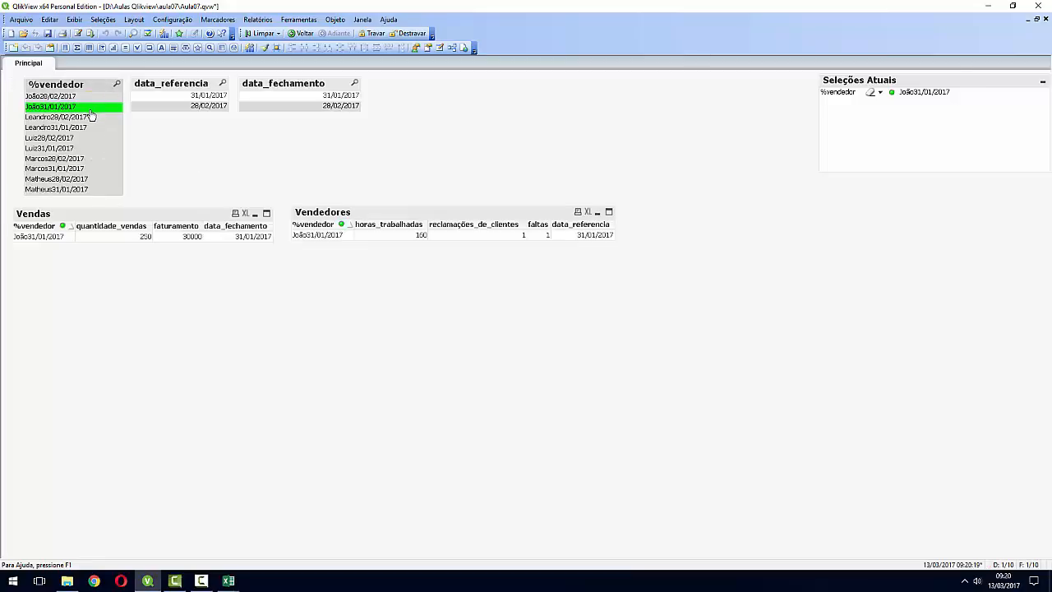
left_click(48, 138)
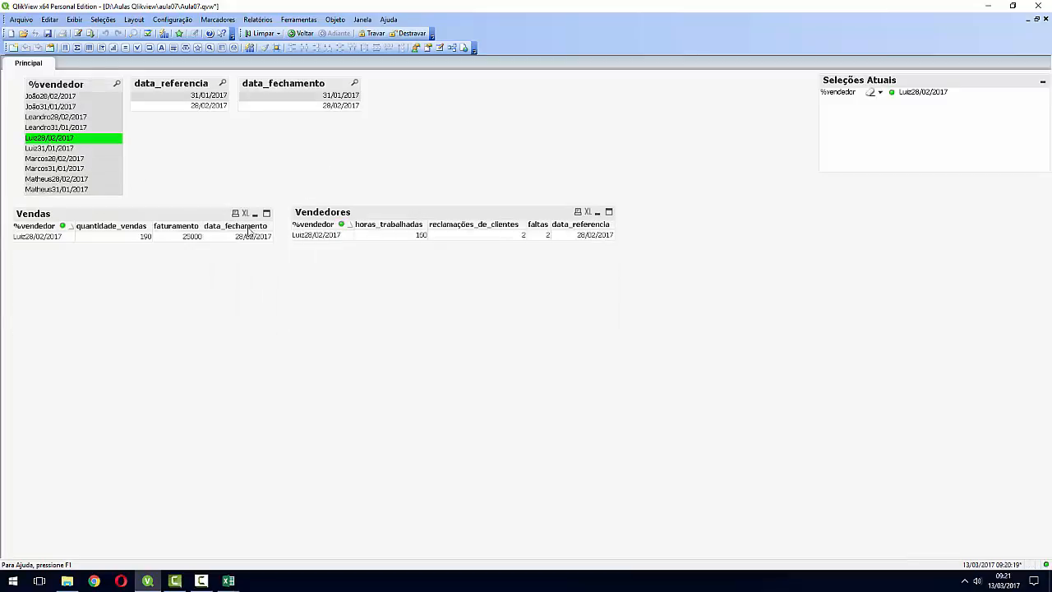
left_click(107, 139)
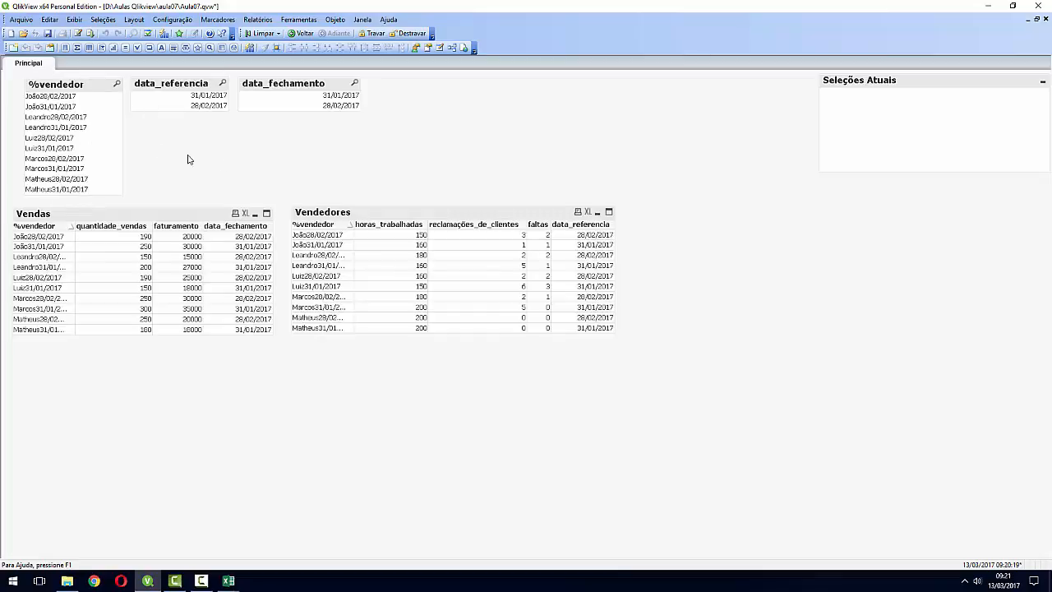
In the Vendas load, alias data_fechamento as vendas_dt_fechamento, quantidade_vendas as vendas_qtd_vendas and faturamento as vendas_vl_faturamento
left_click(77, 34)
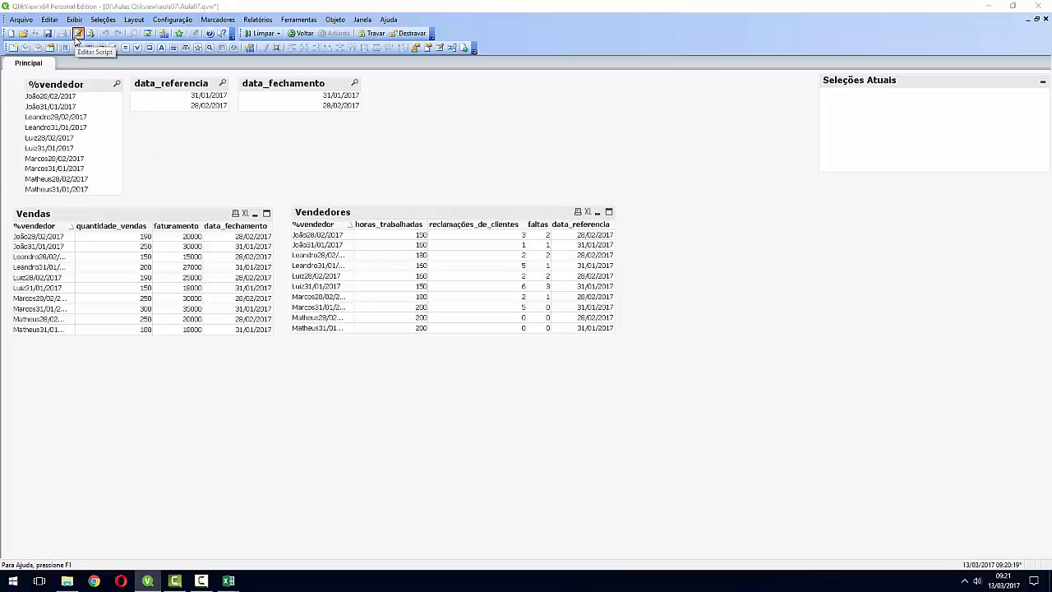
left_click(99, 250)
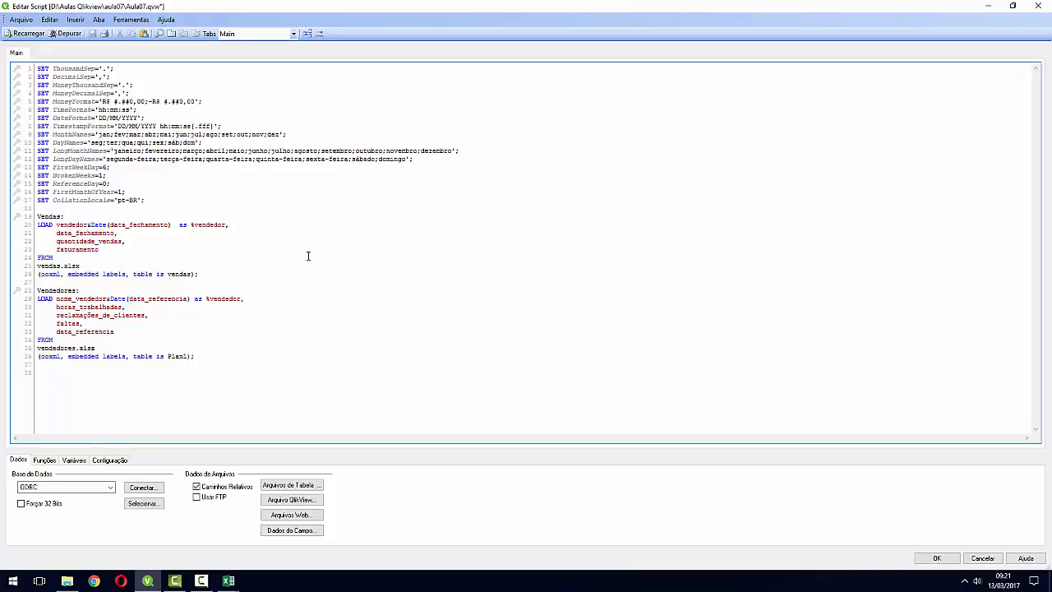
triple_click(265, 225)
left_click(266, 224)
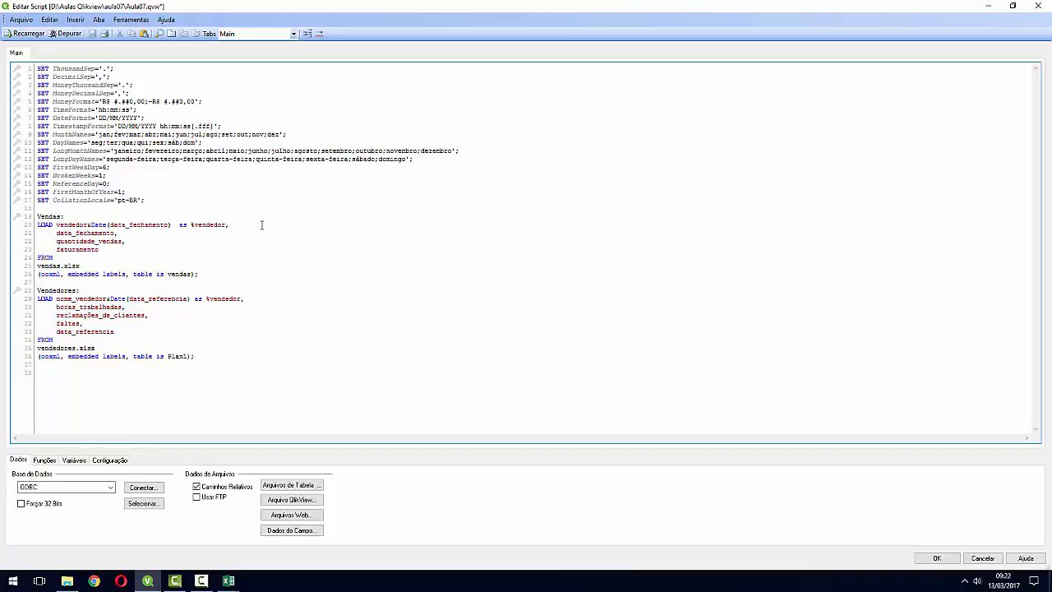
triple_click(258, 303)
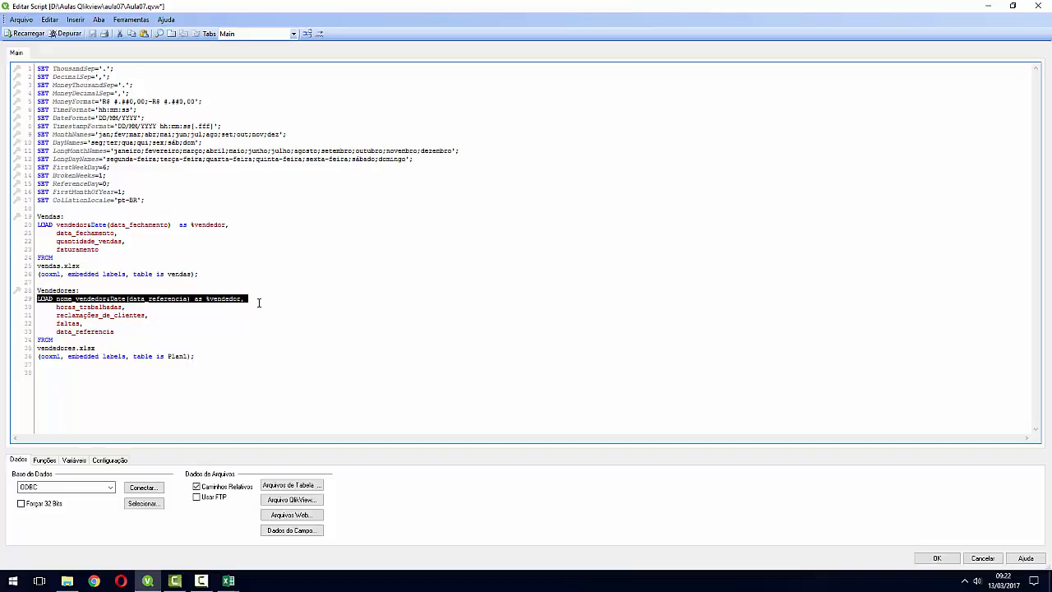
left_click(258, 304)
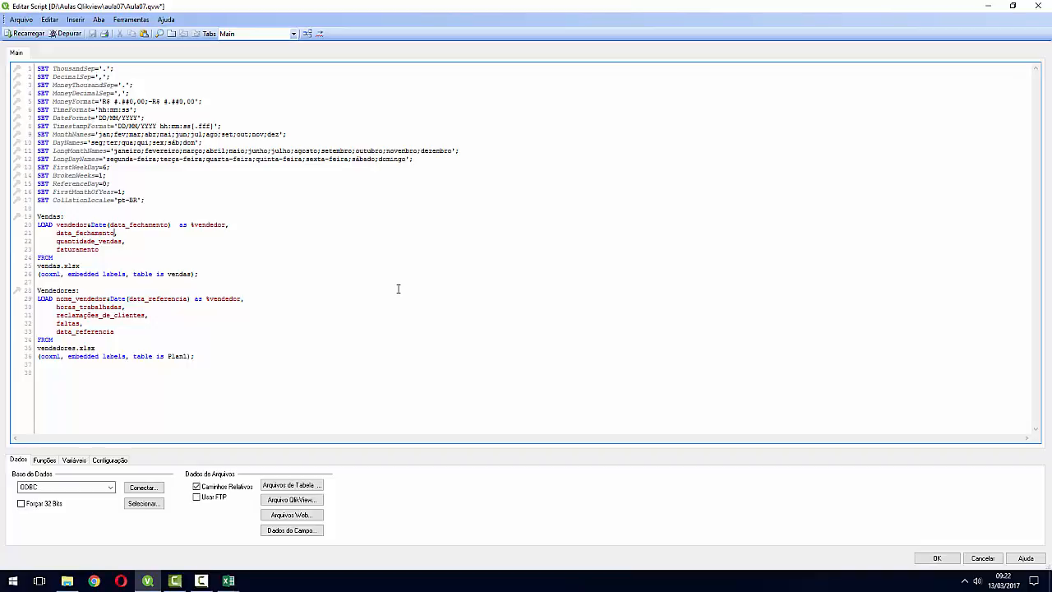
key("BackSpace")
type("as vendas_dt_fechamento")
key("ctrl+shift+Right")
key("Down")
type("as vendas_qtd_vendasas vendas")
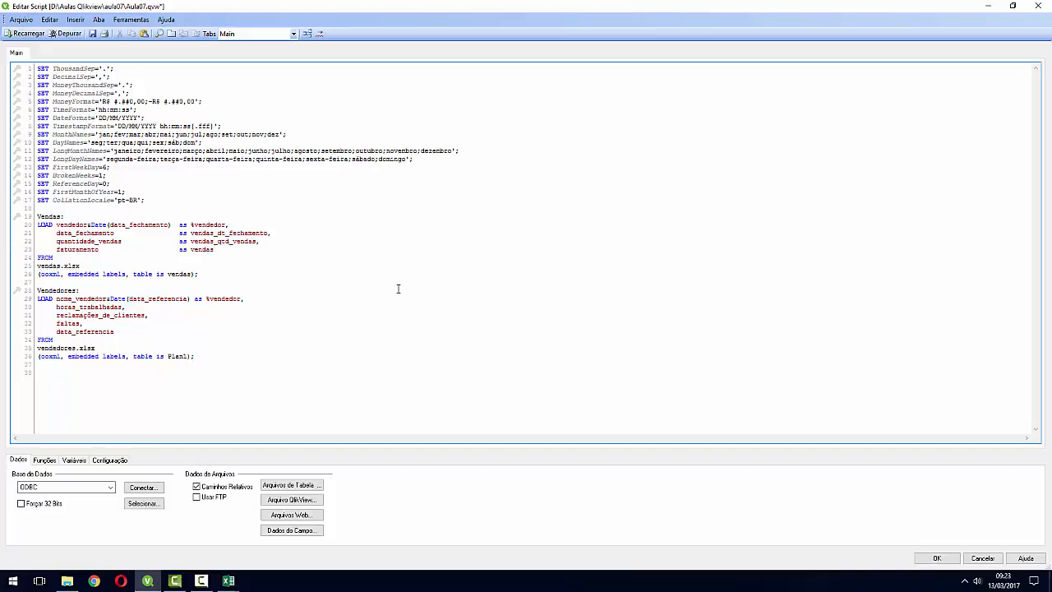
type("_vl_faturanmento,")
Add the vendedor field to the end of the Vendas load with the alias vendas_nome_vendedor
key("Return")
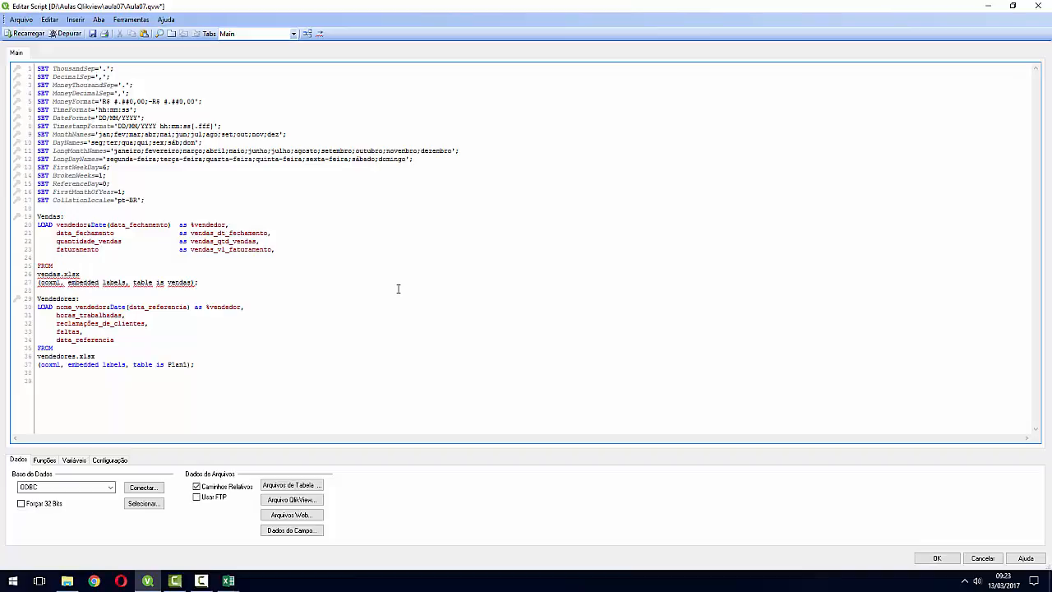
type("vendedo")
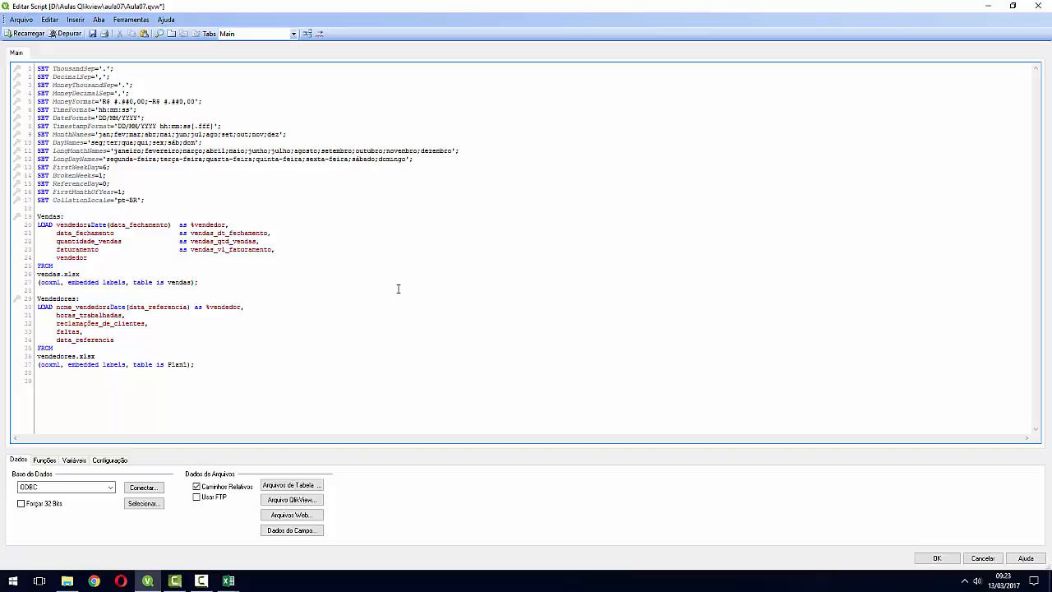
type("r                        as vendas_nome_vendedor")
In the Vendedores load, alias horas_trabalhadas as vendedor_horas_trabalhadas and reclamações_de_clientes as vendedor_reclamacoes
double_click(48, 301)
left_click(145, 338)
type("as vendedor_horas_trabalhadas")
key("Down")
key("Left")
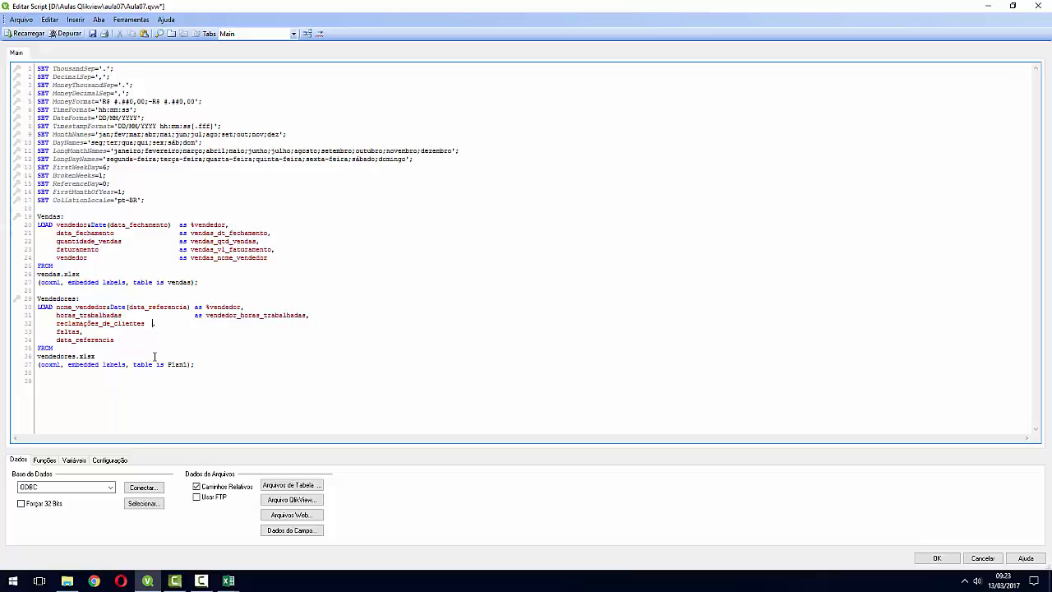
type("as vendedor")
type("_")
type("rel")
type("lamacoes")
key("BackSpace")
In the Vendedores load, alias faltas as vendedor_qtd_faltas and remove the data_referencia field so faltas ends the field list
type("as vendedor_qtd_faltas")
type("as vendedor_dt_")
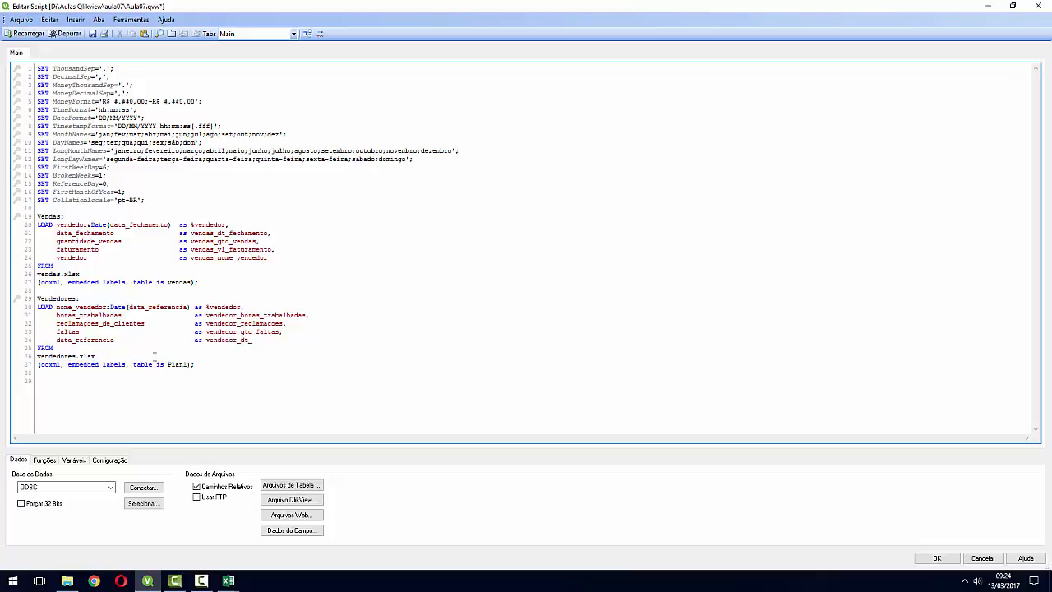
type("referencia")
left_click(154, 355)
key("shift+Up")
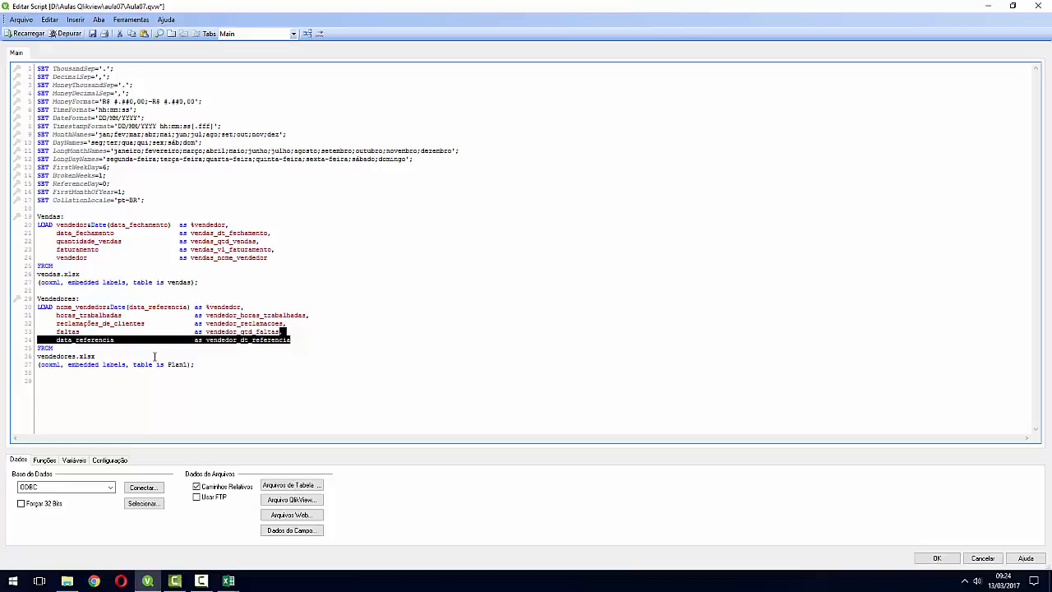
key("Delete")
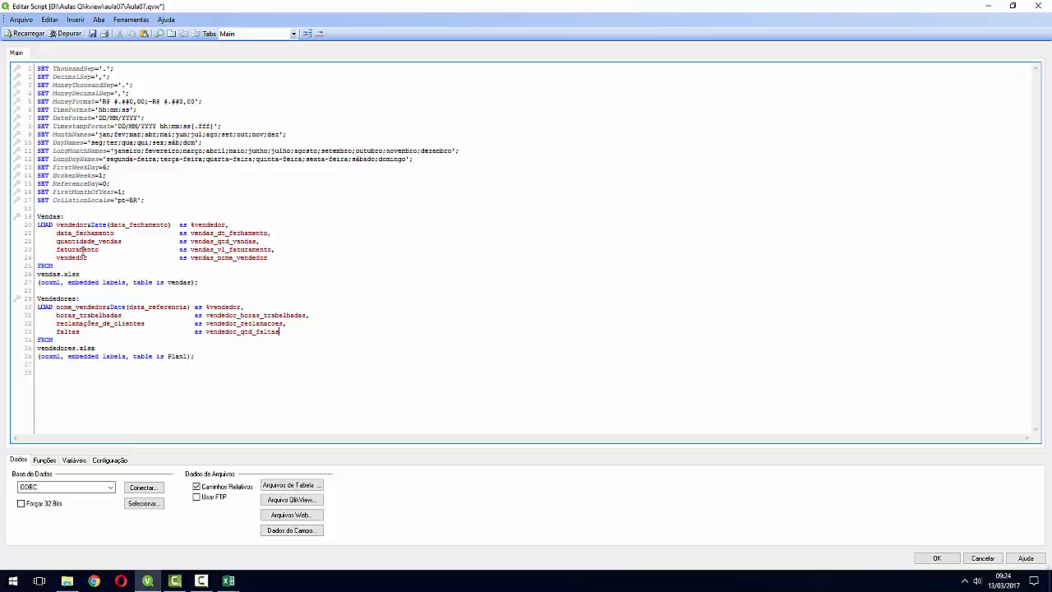
Check the closing date and key fields in the script, reload the data, and dismiss the sheet properties without adding fields
double_click(86, 234)
left_click(281, 274)
left_click_drag(231, 224, 193, 227)
left_click_drag(244, 306, 219, 307)
left_click(292, 301)
left_click(27, 33)
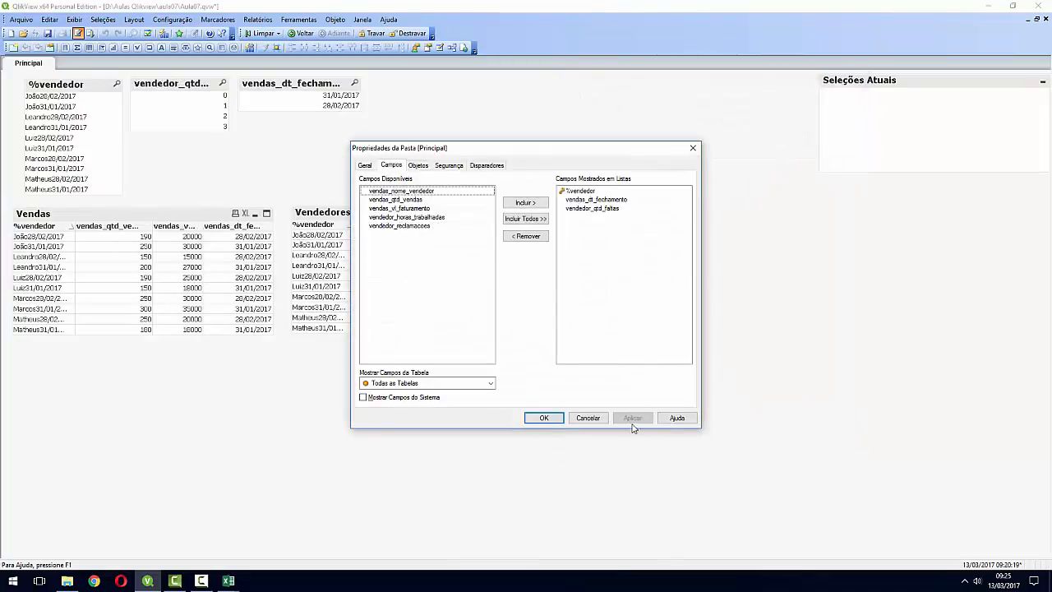
left_click(588, 420)
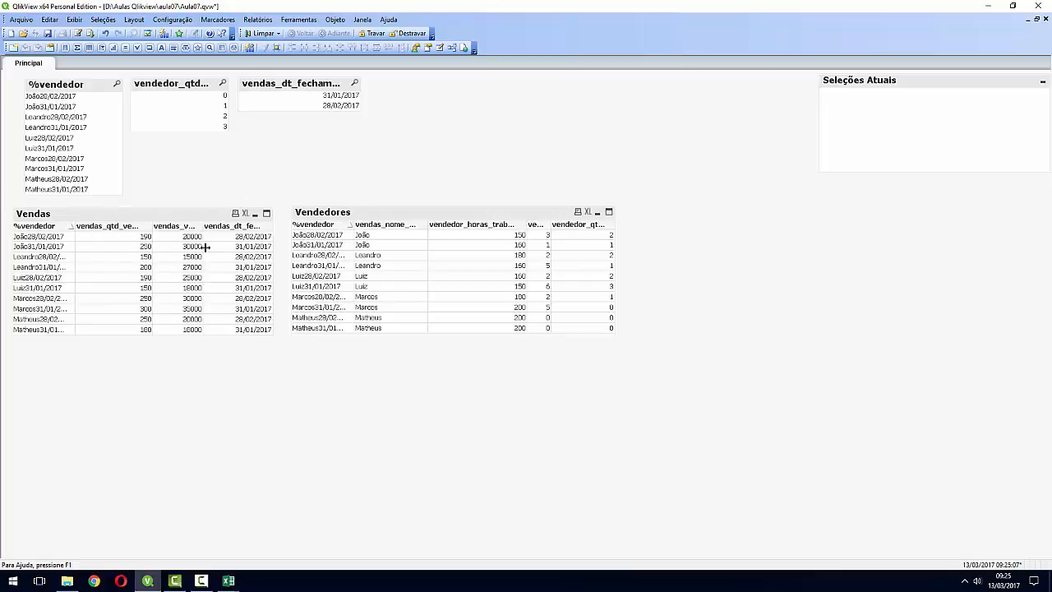
Widen the Vendas table's columns to fit their full headers and move the Vendedores table aside to make room
left_click_drag(151, 234, 257, 226)
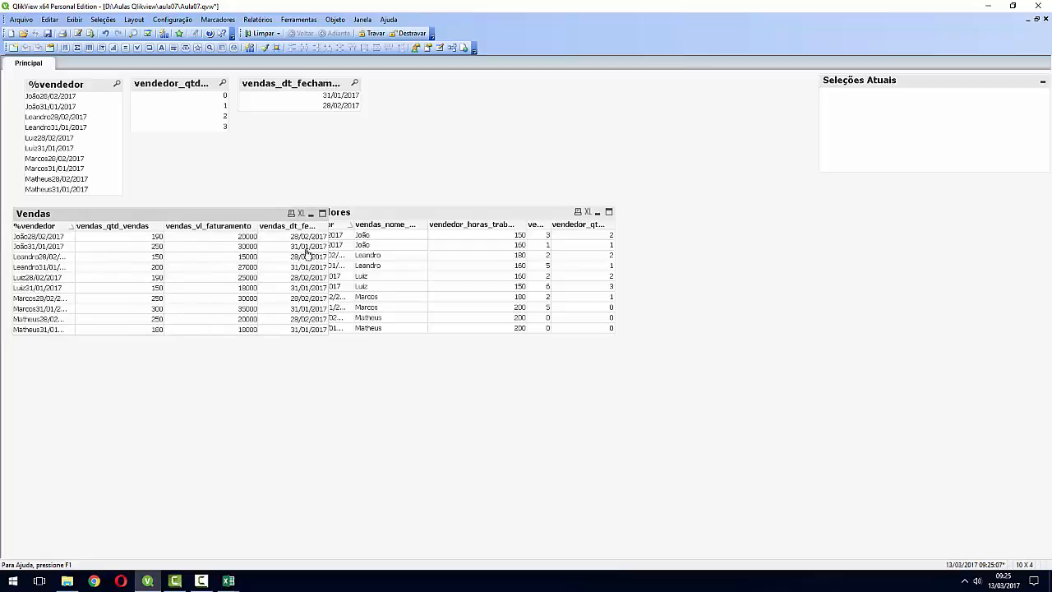
left_click_drag(325, 226, 564, 215)
left_click(370, 214)
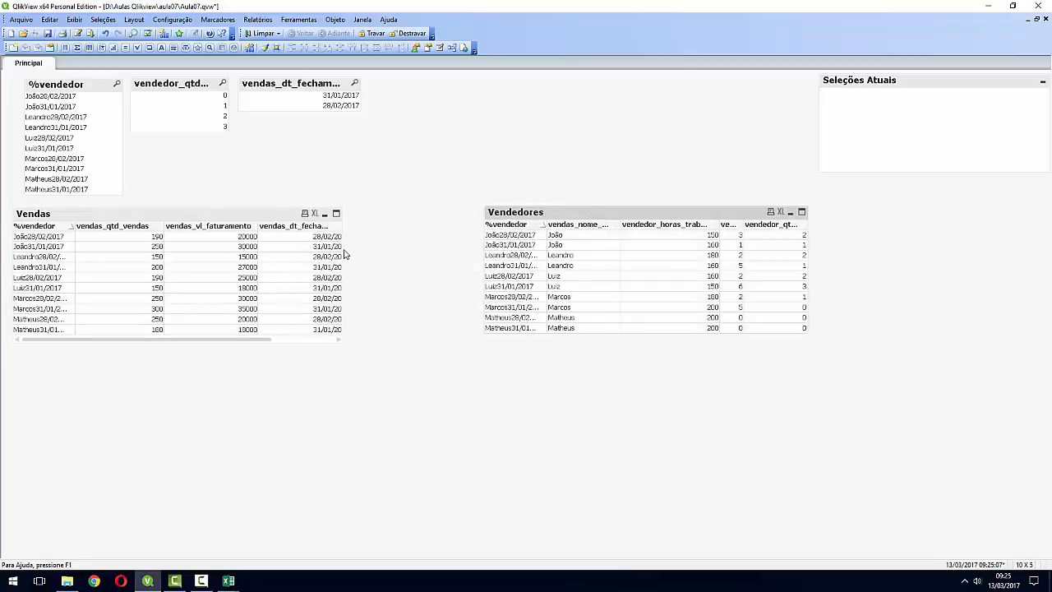
left_click_drag(344, 254, 394, 248)
right_click(569, 256)
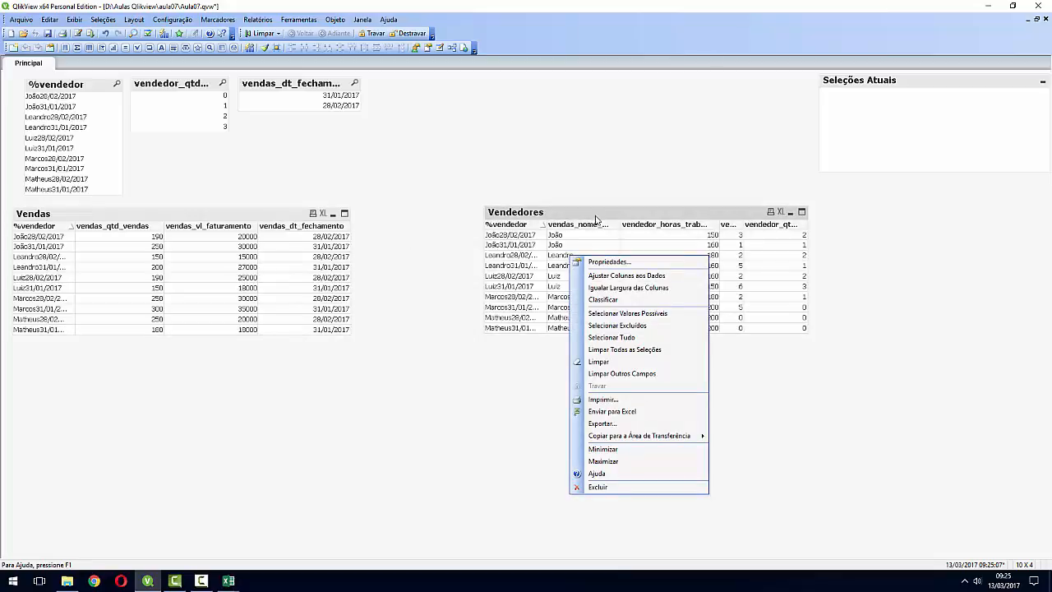
left_click(593, 262)
left_click(732, 143)
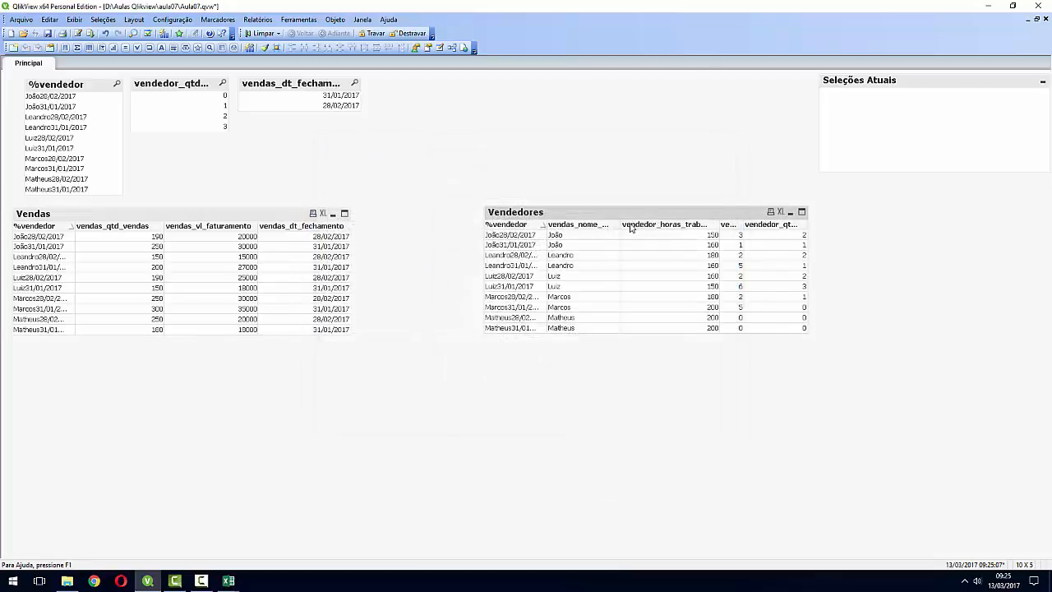
Widen the Vendedores table's columns to show their full field names and place the table directly beside Vendas
left_click_drag(618, 224, 641, 224)
left_click_drag(739, 224, 754, 224)
double_click(783, 226)
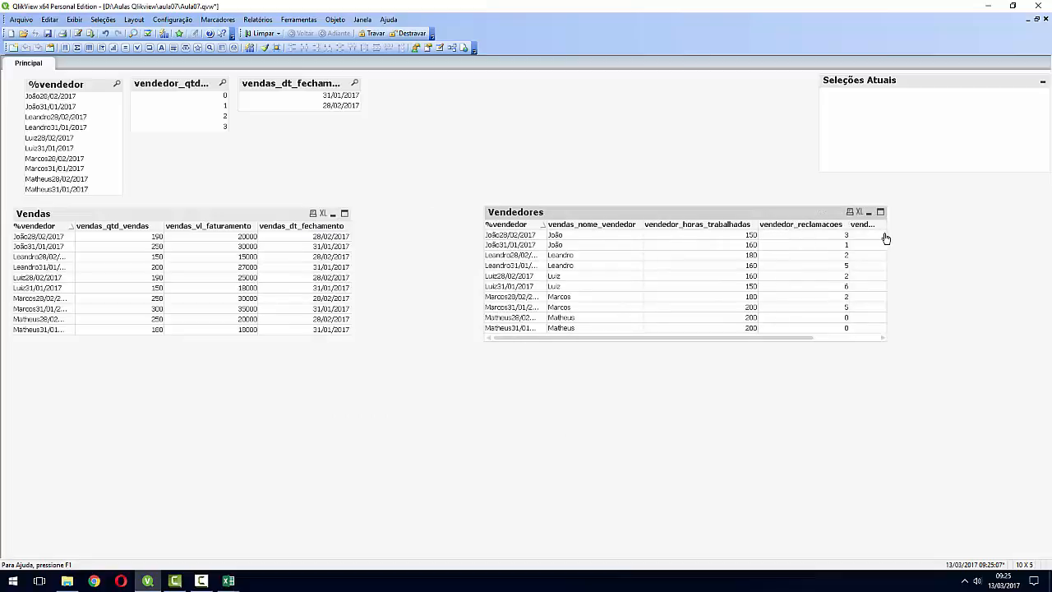
left_click_drag(891, 234, 951, 232)
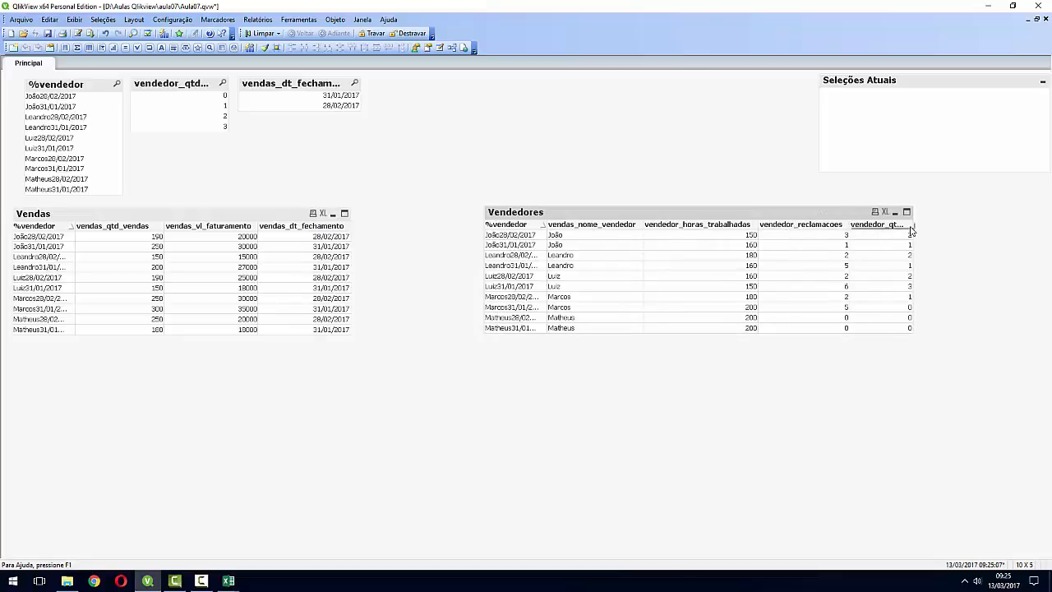
double_click(912, 229)
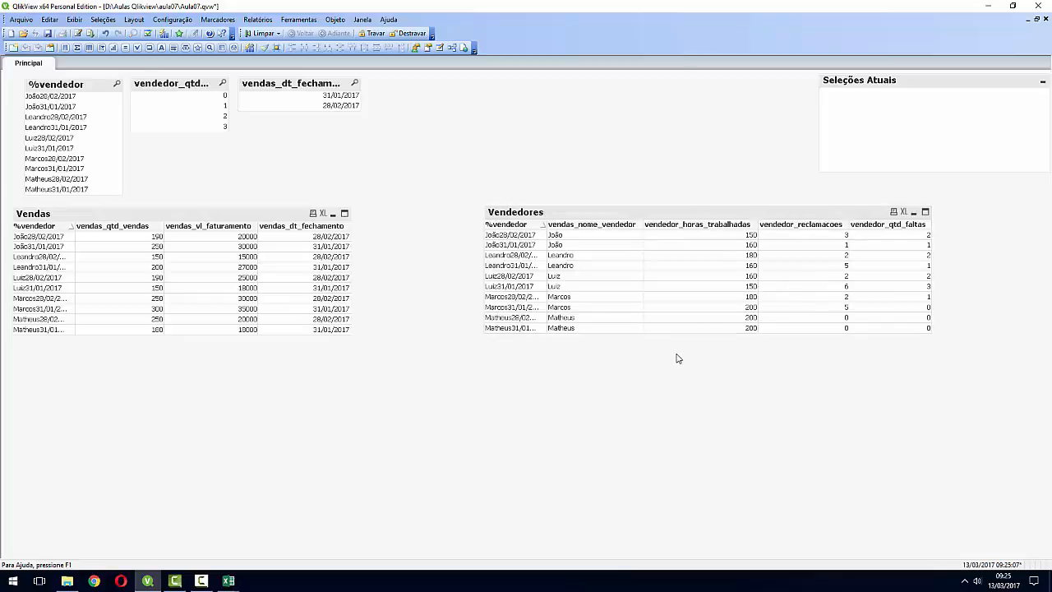
left_click_drag(521, 212, 399, 211)
left_click(54, 86)
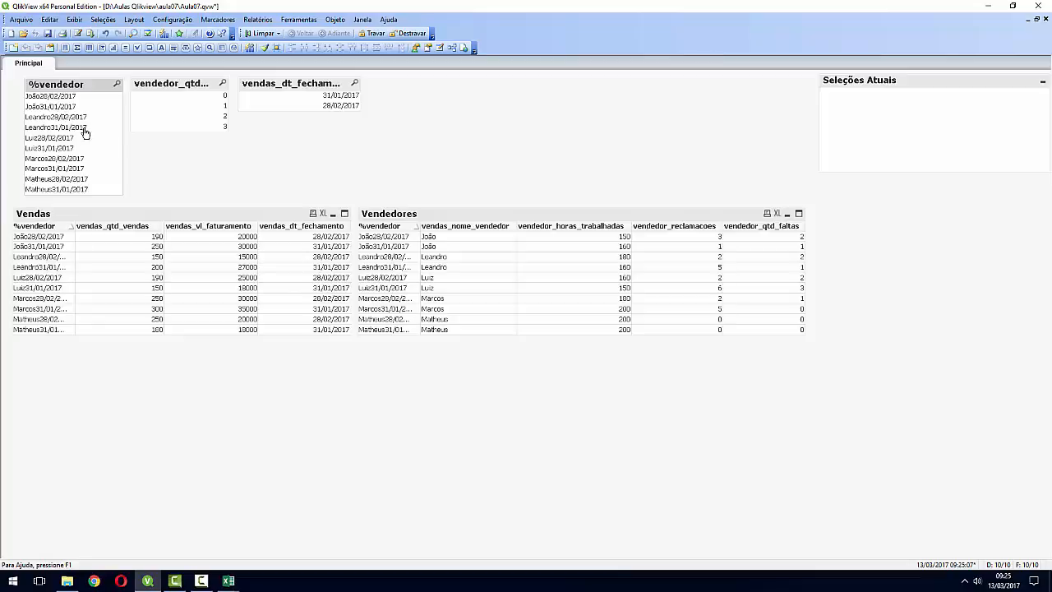
right_click(304, 153)
left_click(320, 160)
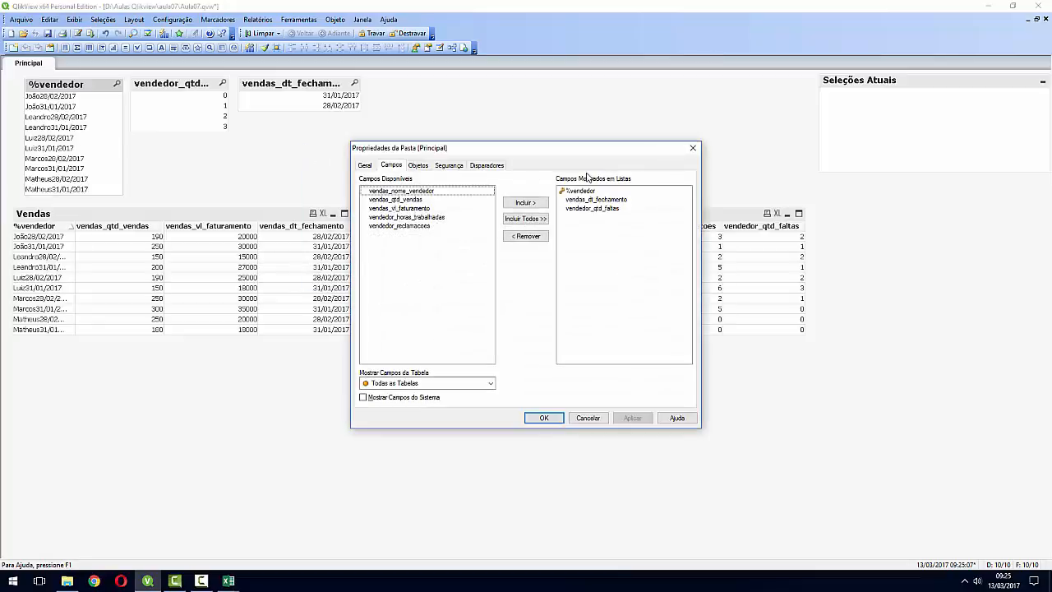
key("Escape")
Add a vendas_nome_vendedor list box to the sheet and place it beside the vendas_dt_fechamento list box
right_click(331, 143)
left_click(367, 164)
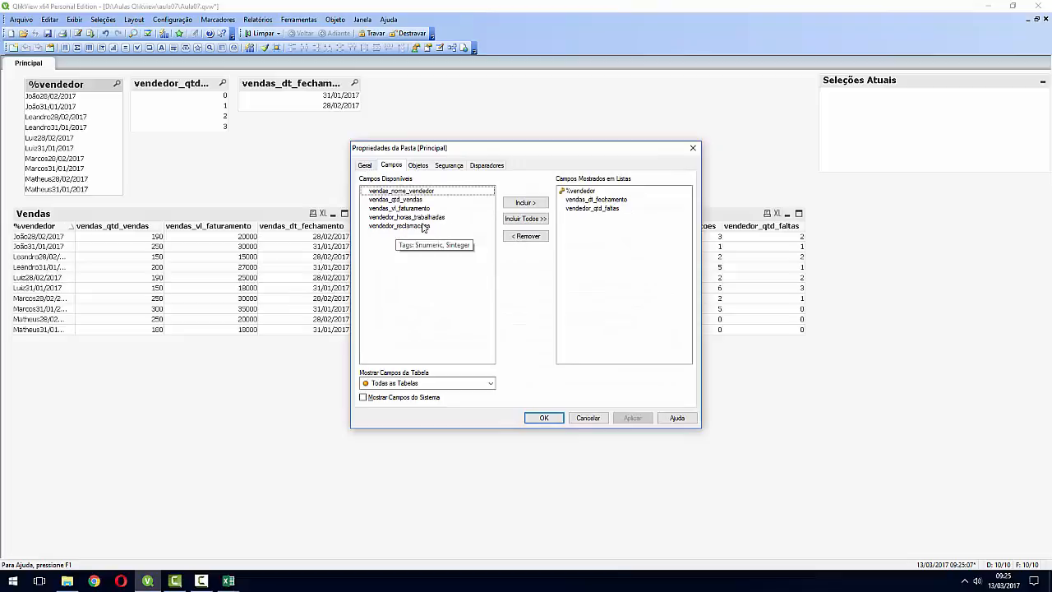
left_click(424, 192)
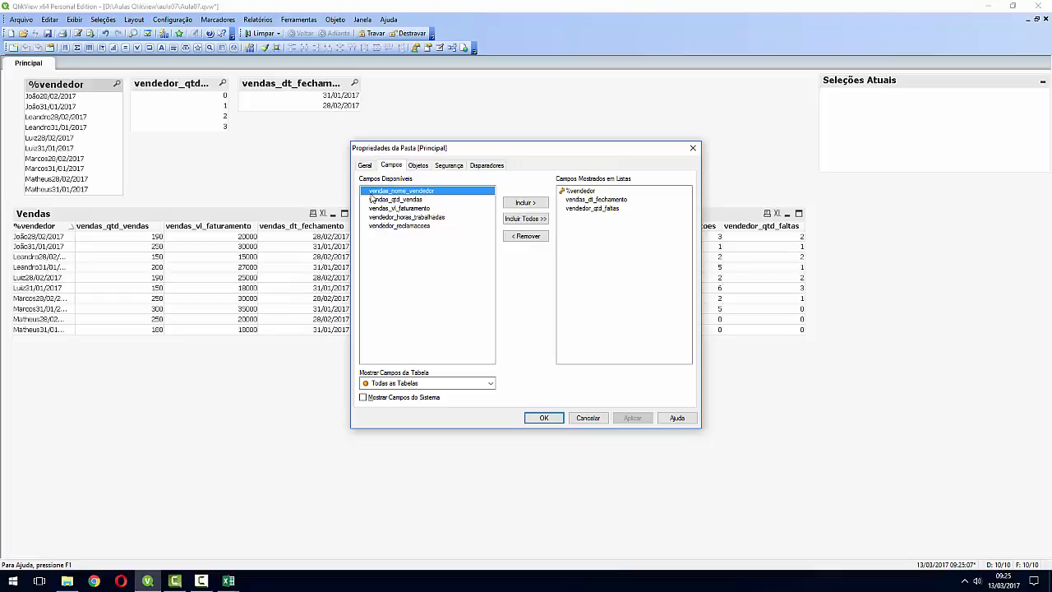
left_click(525, 203)
left_click(543, 417)
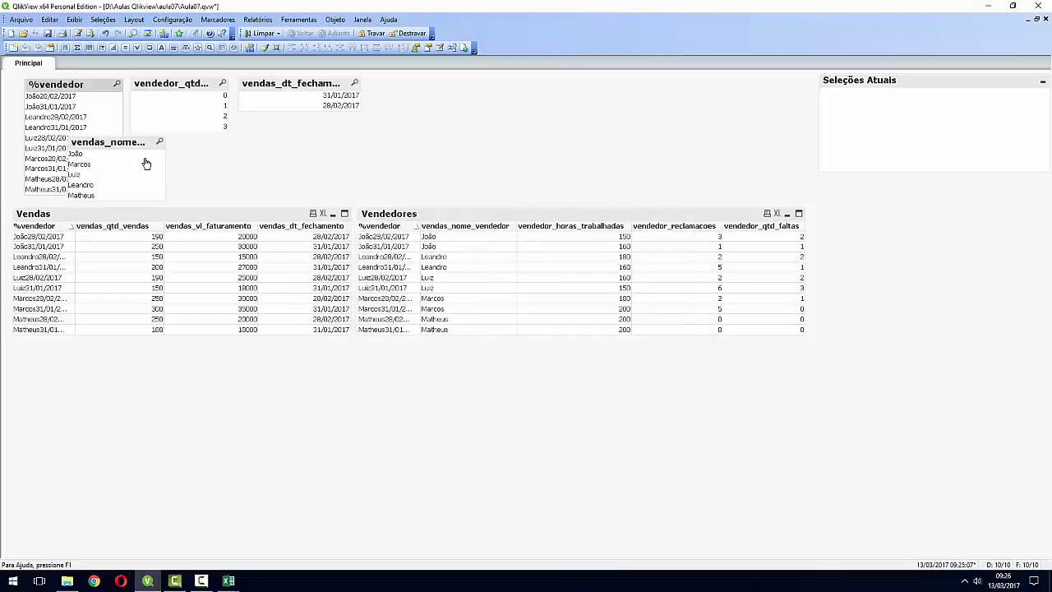
left_click_drag(142, 150, 513, 102)
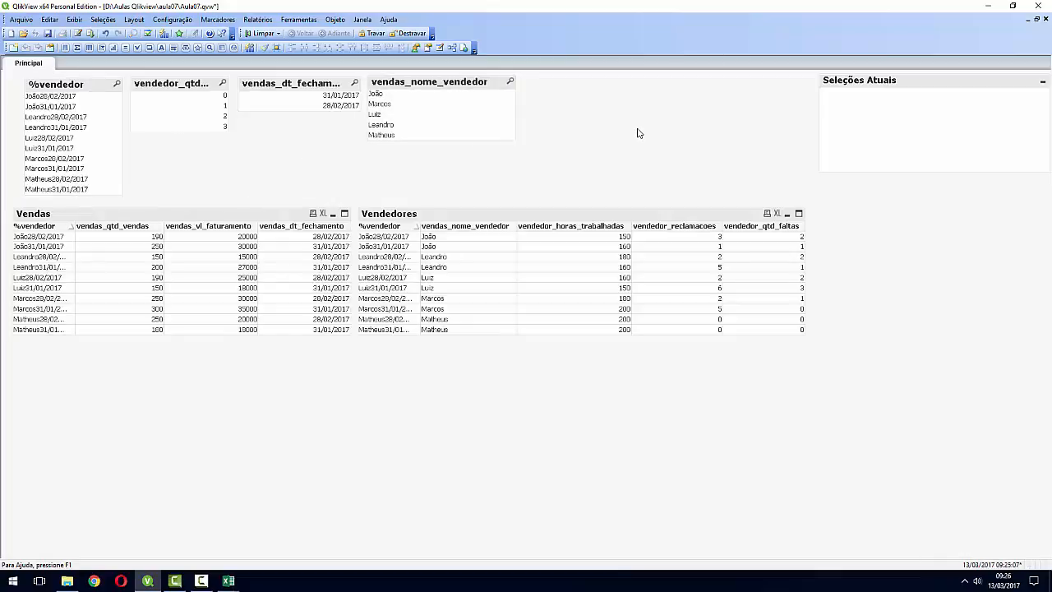
Filter both tables by the first seller combined with each closing date and by 31/01/2017 alone, clearing the selections
left_click(384, 95)
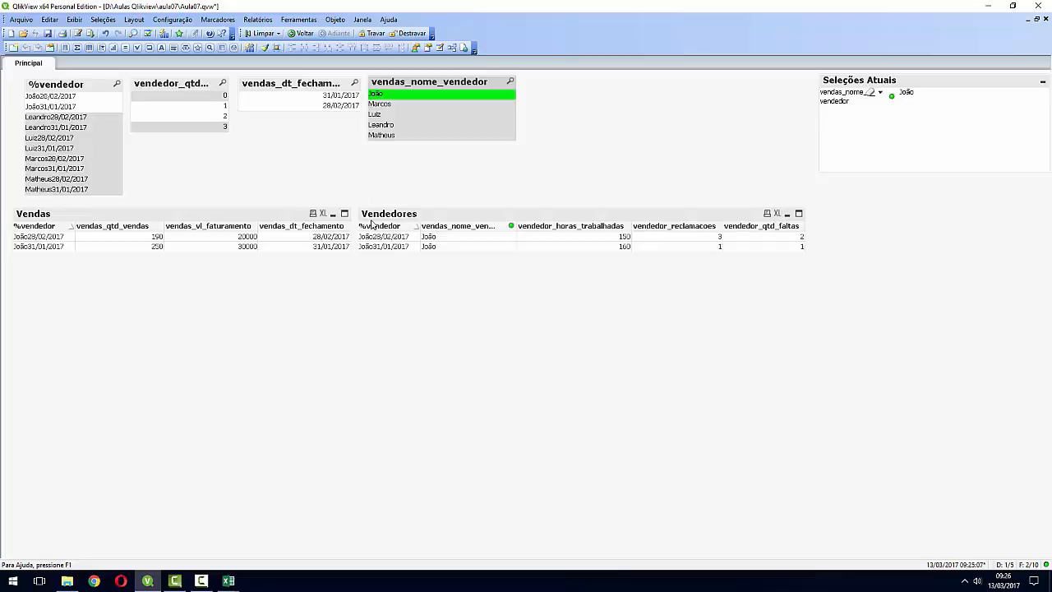
left_click(328, 107)
left_click(329, 106)
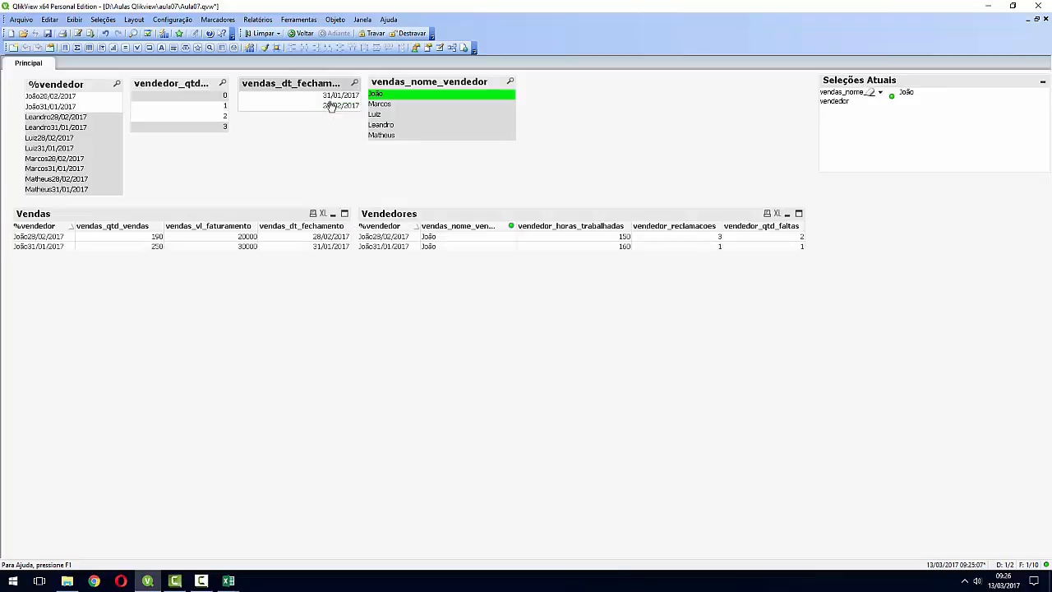
left_click(335, 96)
left_click(337, 97)
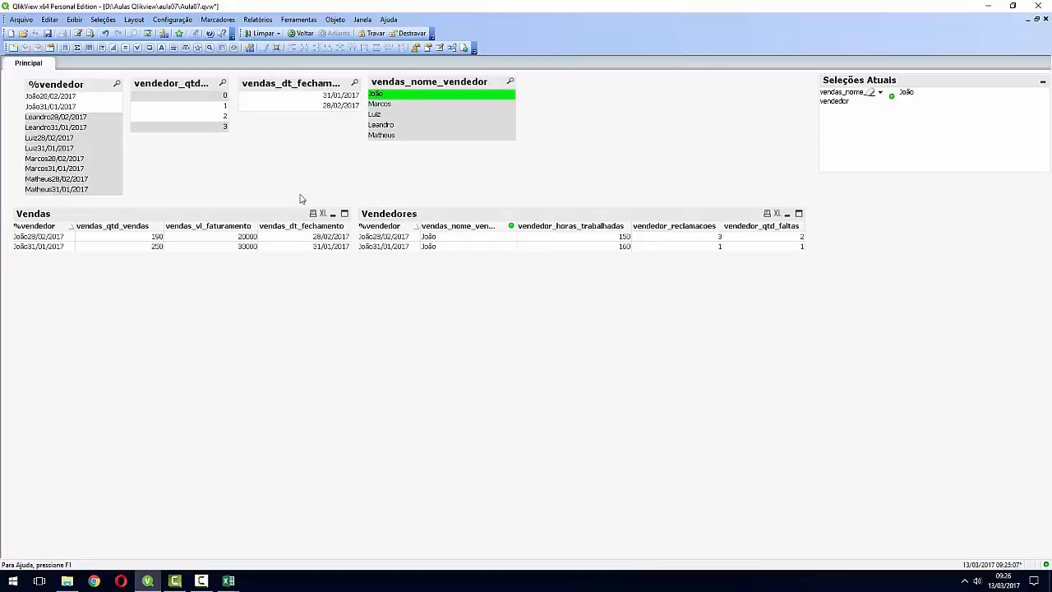
left_click(380, 96)
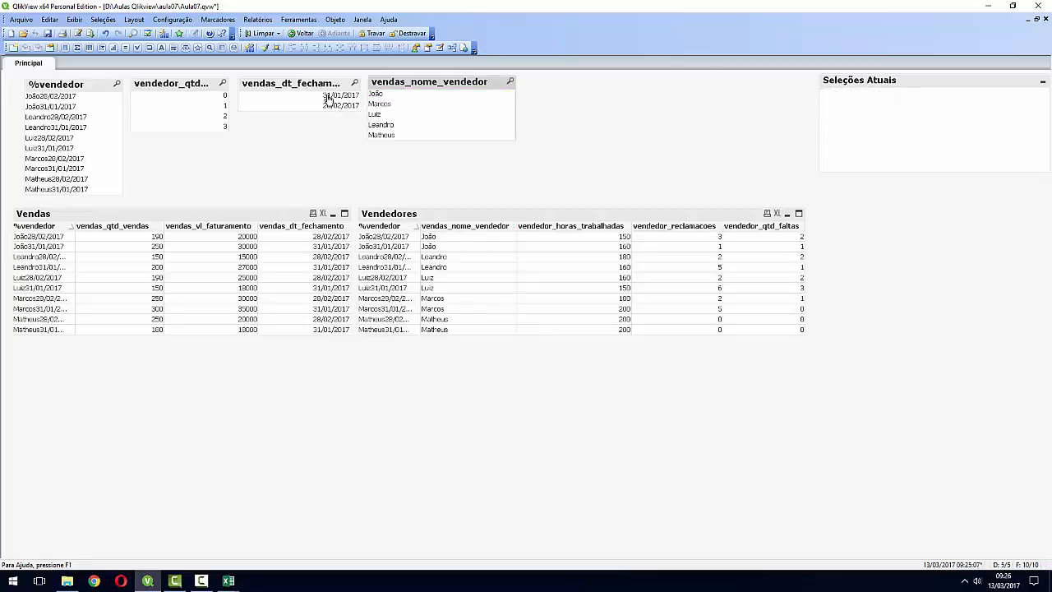
left_click(329, 97)
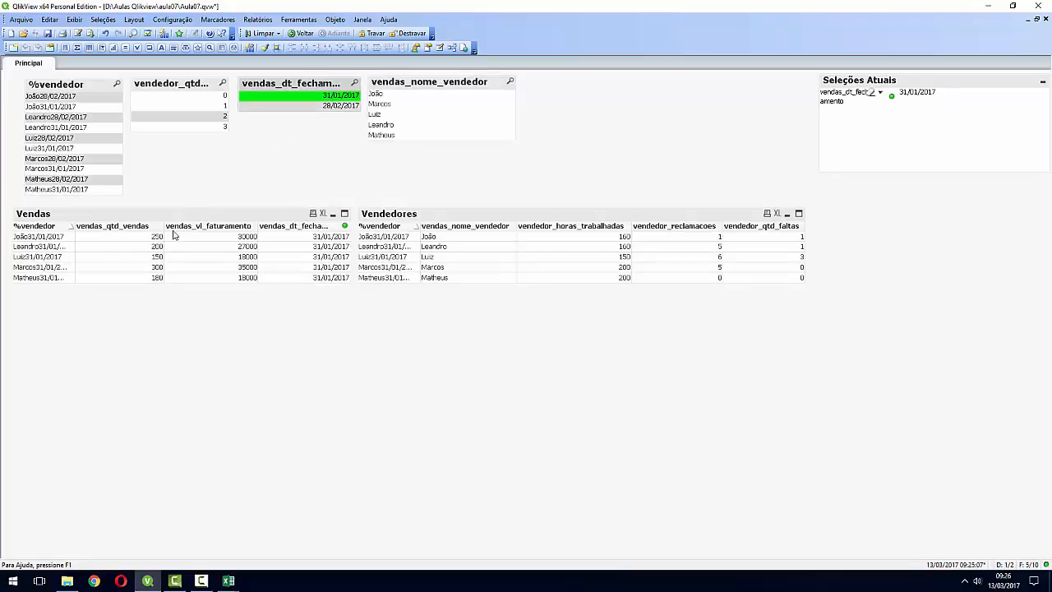
left_click(342, 97)
Remove the %vendedor key from the fields displayed in the Vendas table
right_click(220, 218)
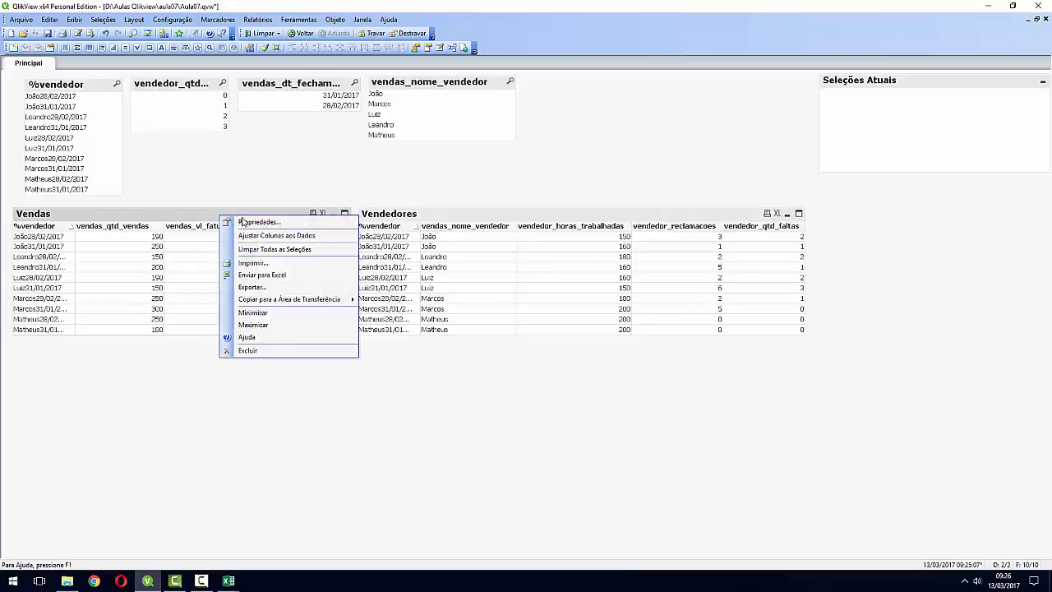
left_click(244, 224)
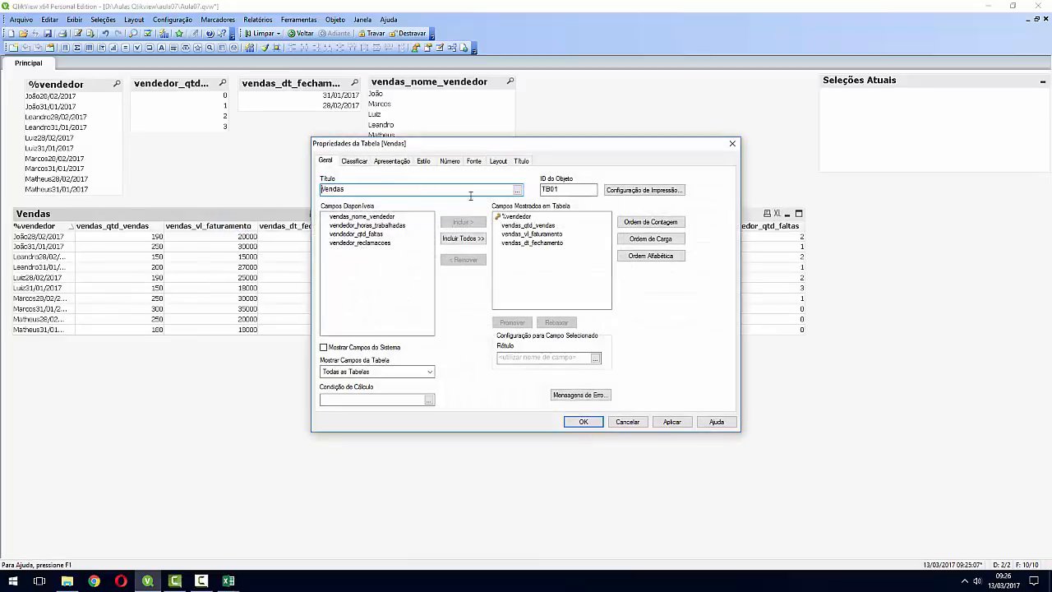
left_click(518, 218)
left_click(465, 259)
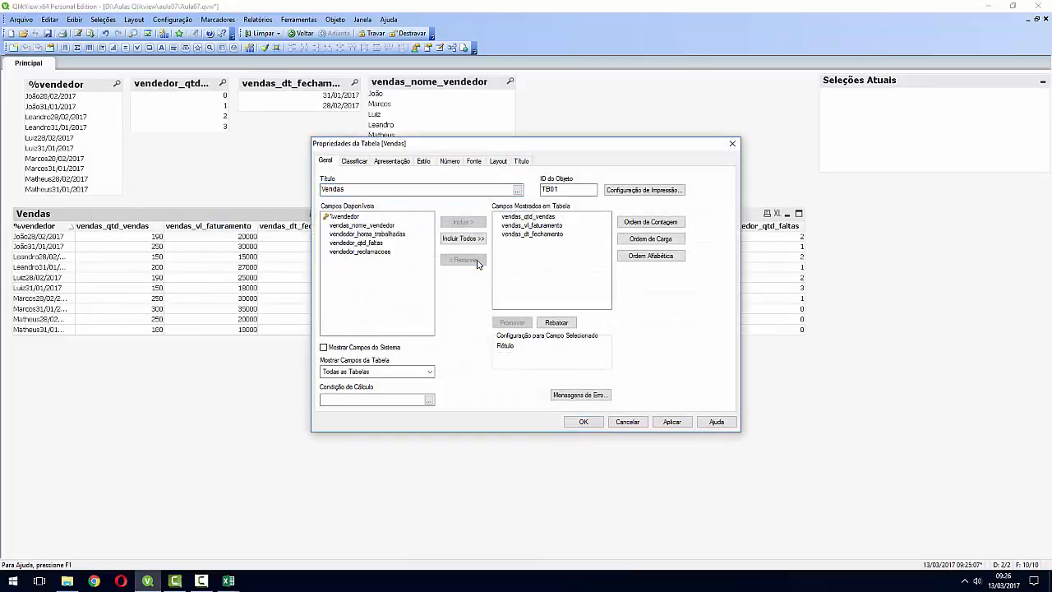
Add vendas_nome_vendedor as the first column of the Vendas table and shift the Vendedores table clear of it
left_click(368, 227)
left_click(463, 221)
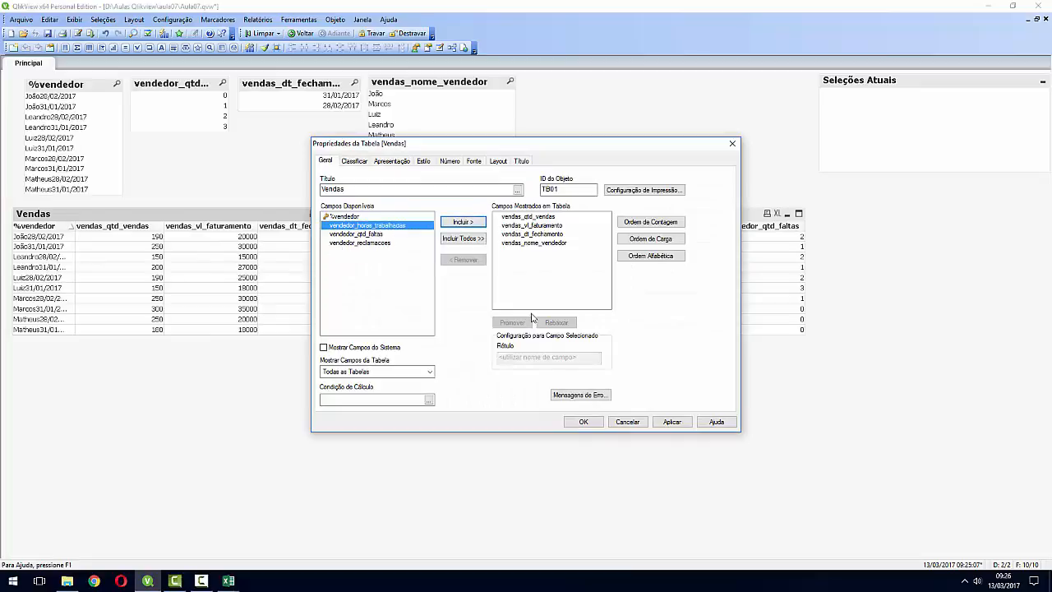
left_click(523, 243)
left_click(526, 324)
double_click(526, 323)
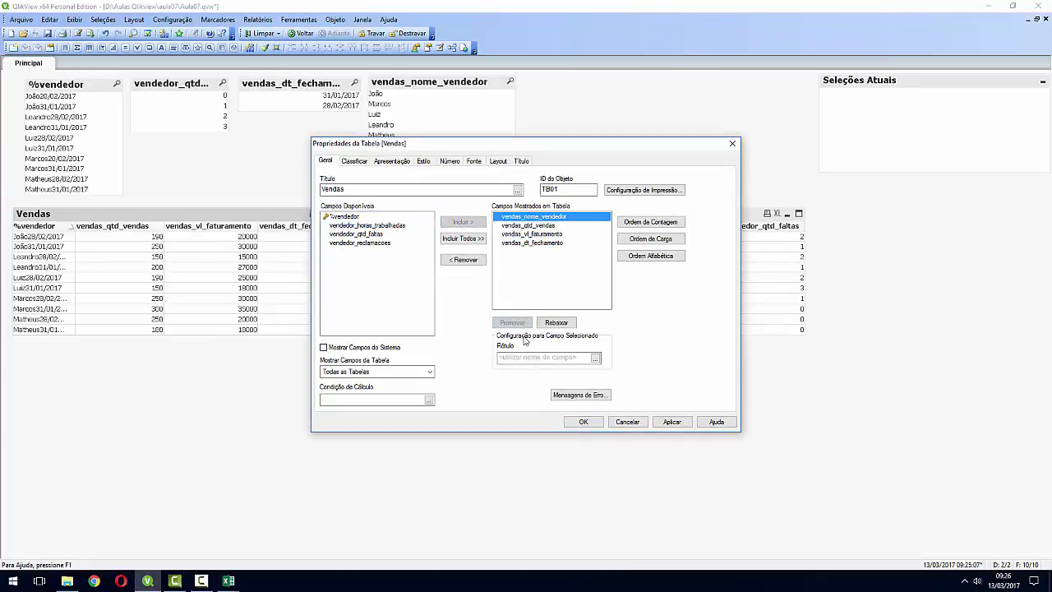
left_click(580, 421)
left_click_drag(425, 218, 465, 216)
Remove the %vendedor key from the Vendedores table and widen its vendas_nome_vendedor column to fit the header
right_click(464, 216)
left_click(485, 221)
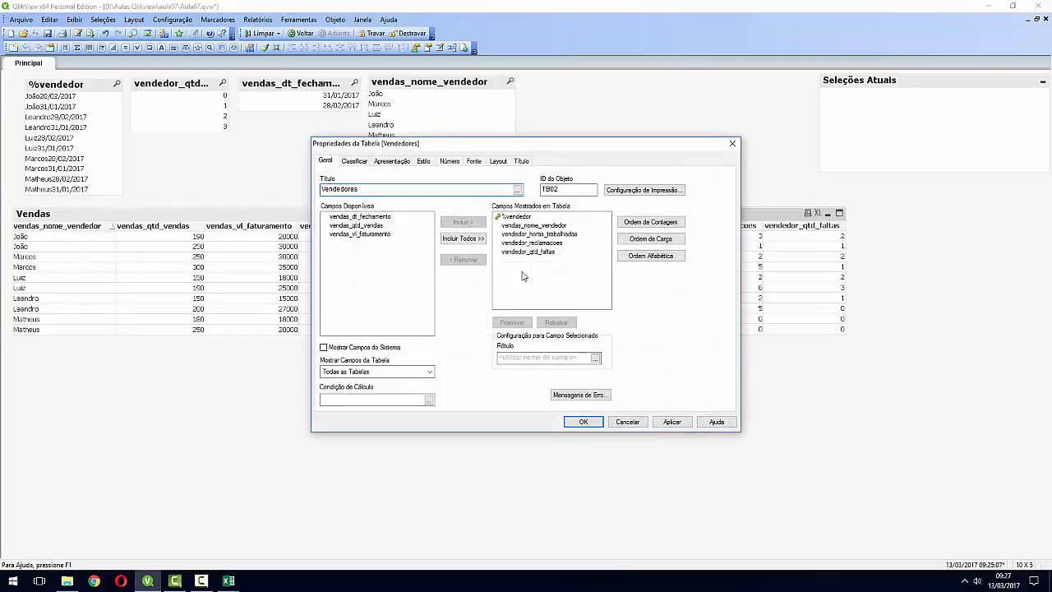
left_click(519, 217)
left_click(463, 258)
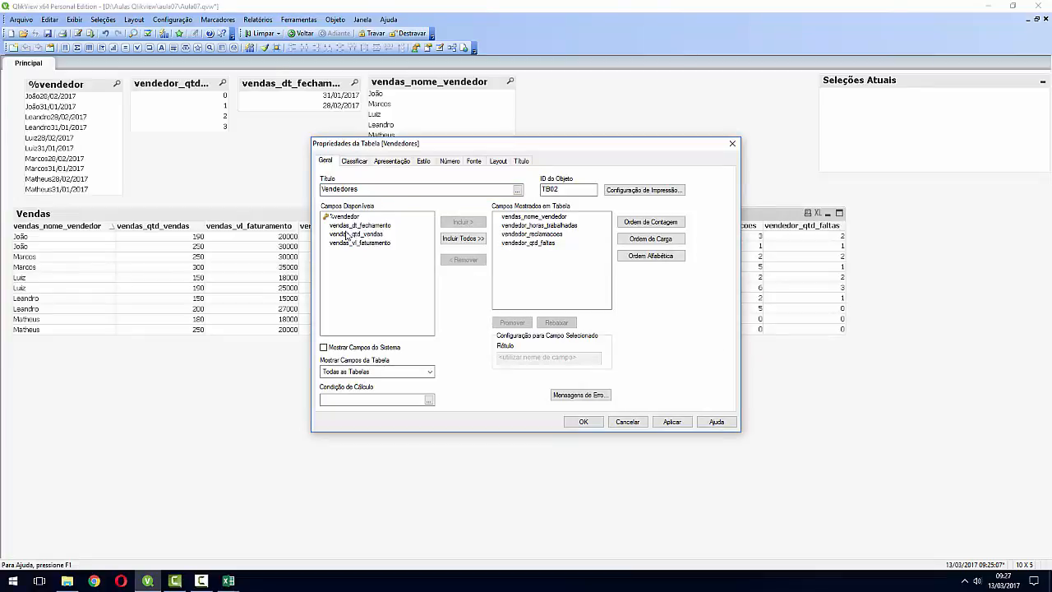
left_click(533, 217)
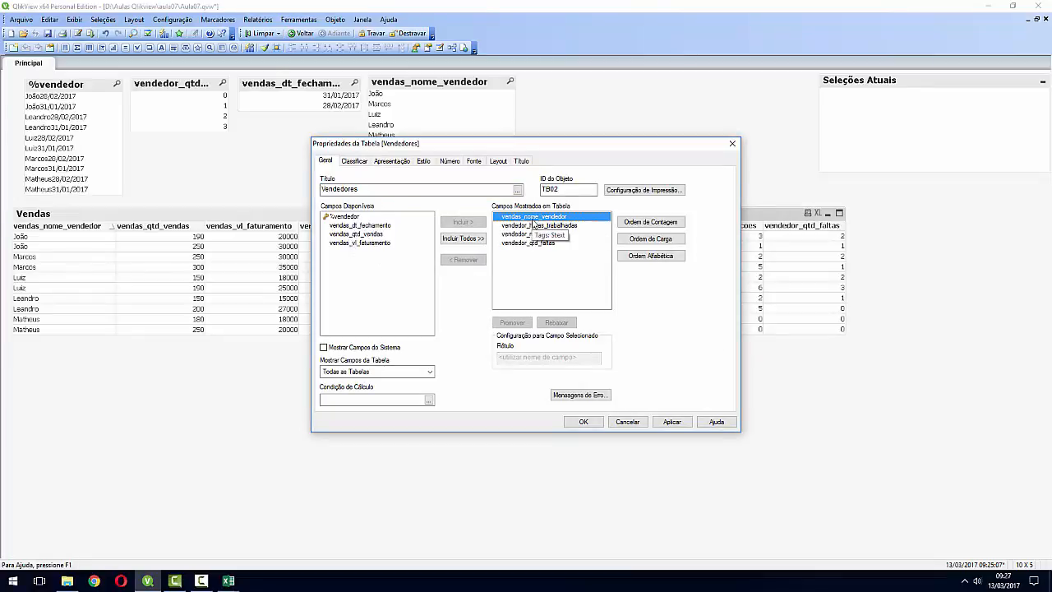
left_click_drag(483, 143, 381, 191)
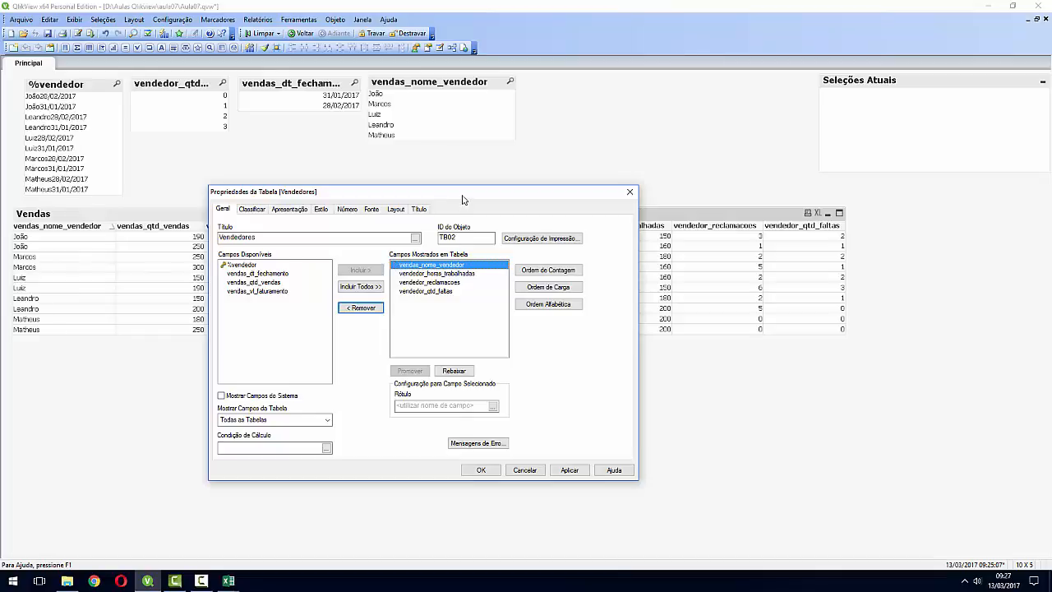
left_click_drag(463, 199, 447, 173)
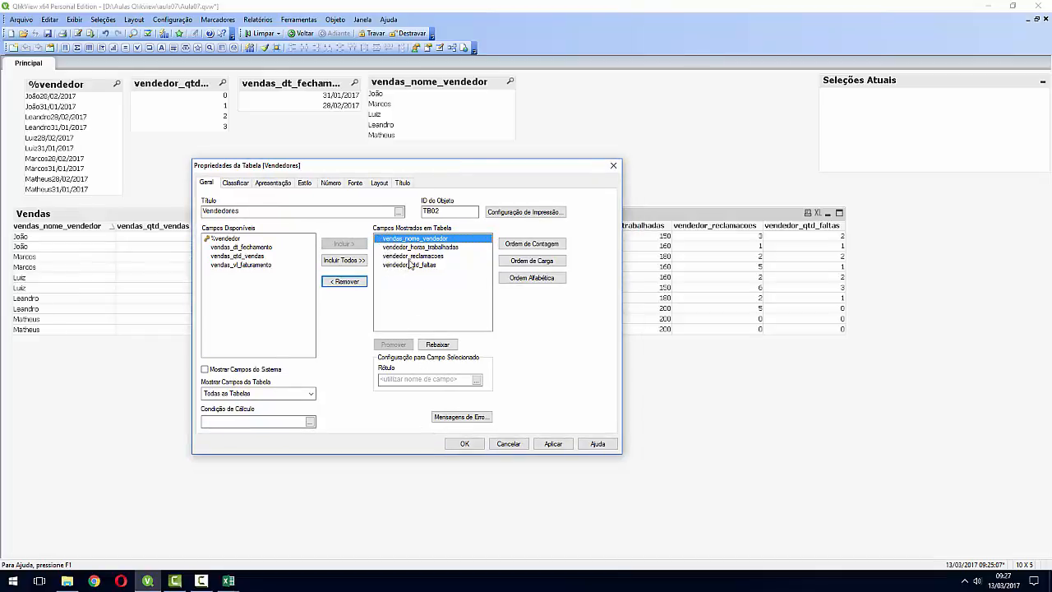
left_click(464, 443)
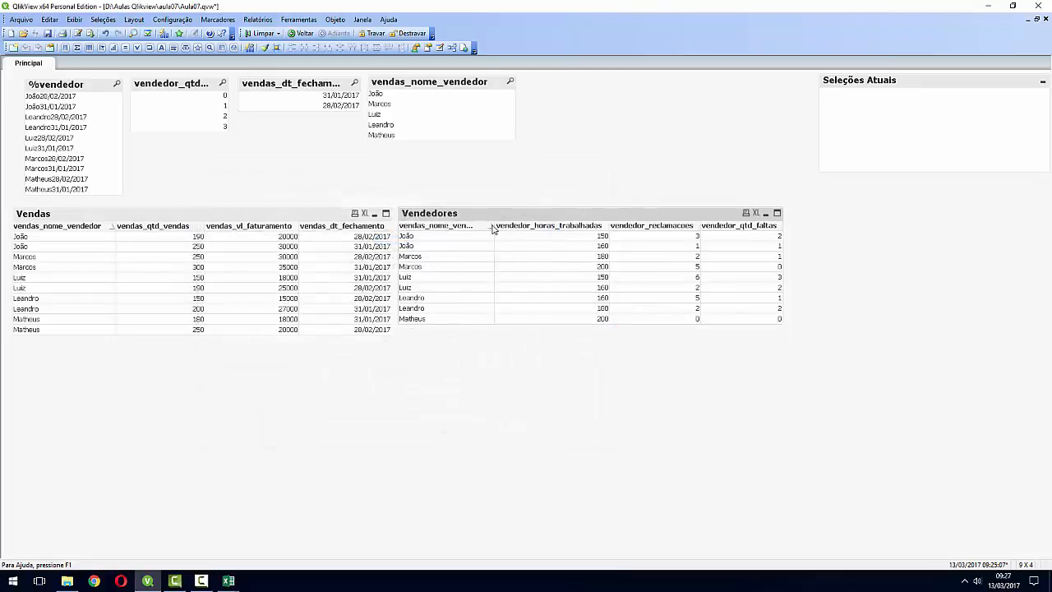
mouse_move(497, 225)
left_mouse_down()
mouse_move(511, 226)
mouse_move(502, 228)
left_mouse_up()
left_click(558, 391)
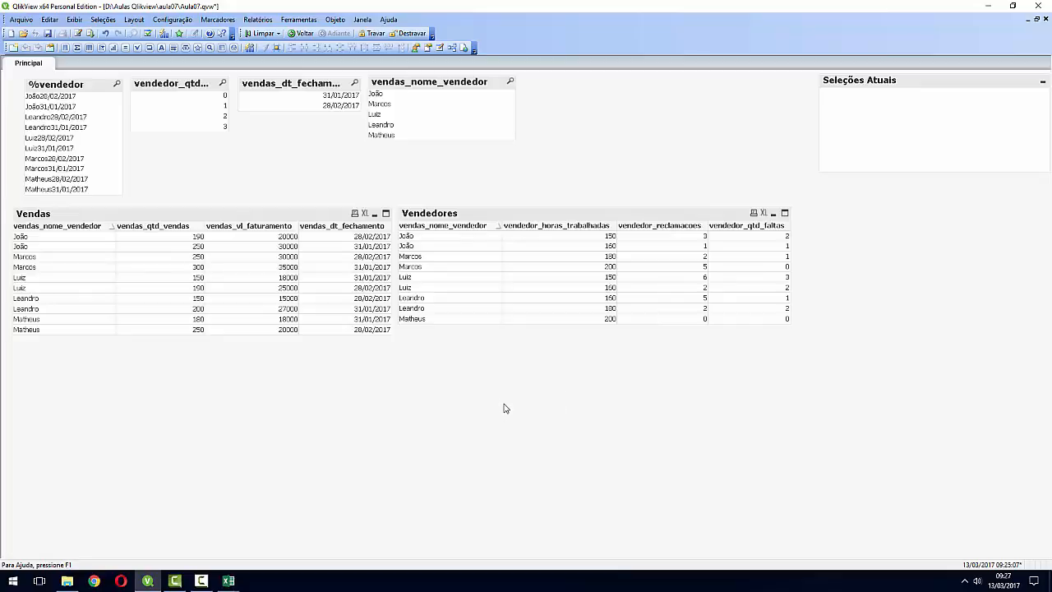
Filter both tables by the last seller in the vendas_nome_vendedor list and clear that selection
left_click(408, 136)
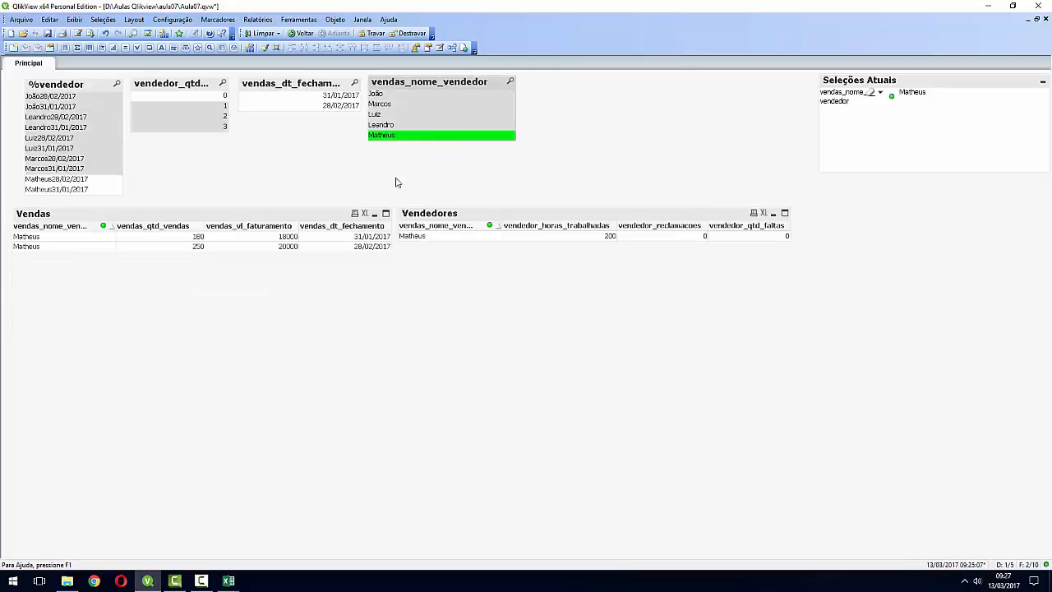
left_click(456, 136)
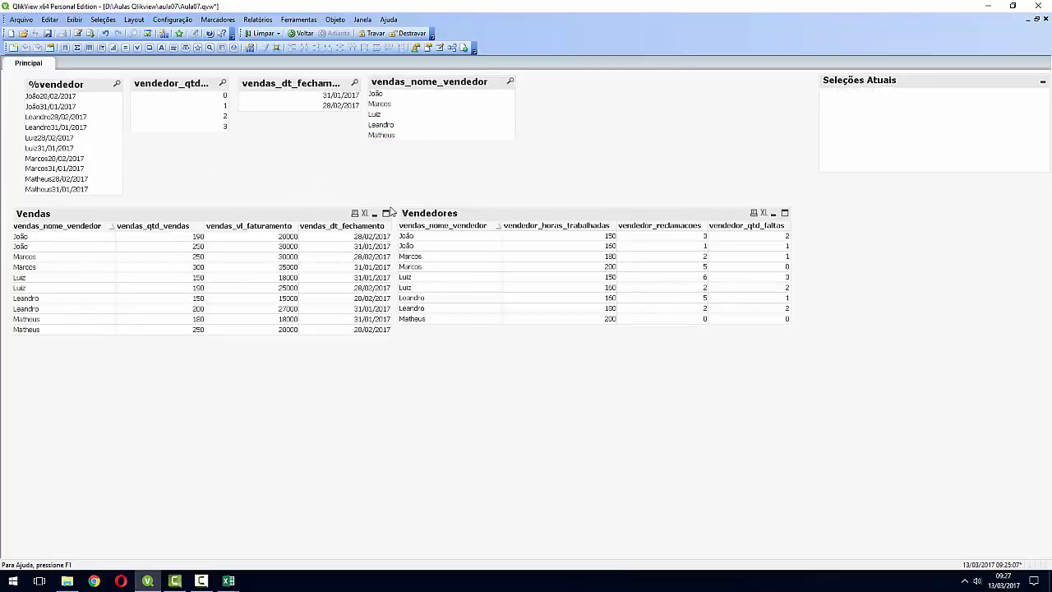
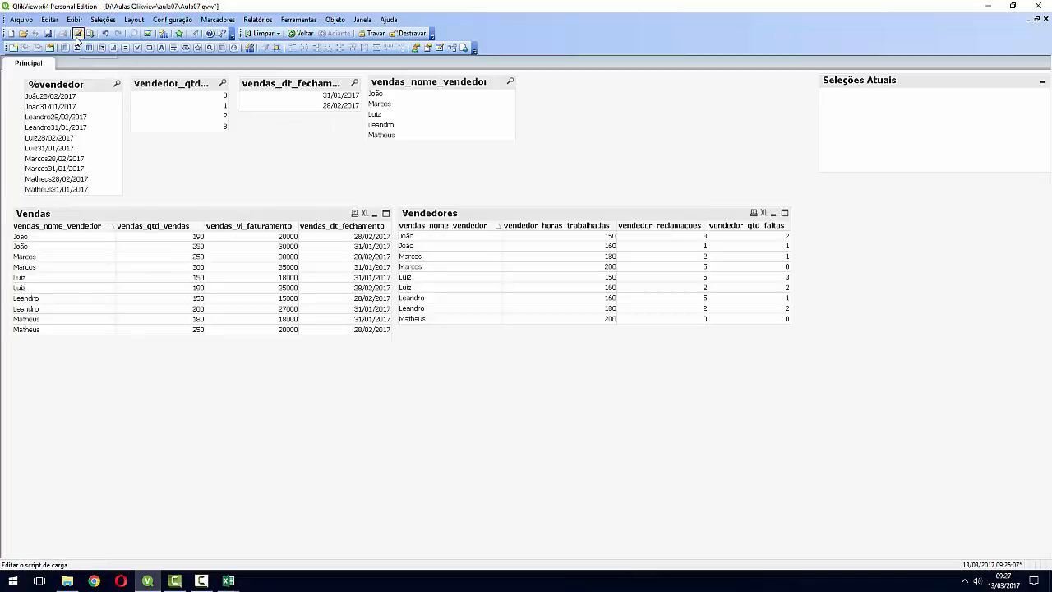
In the load script, add Month(data_fechamento) as vendas_mes_fechamento to the fields of the Vendas load
left_click(77, 37)
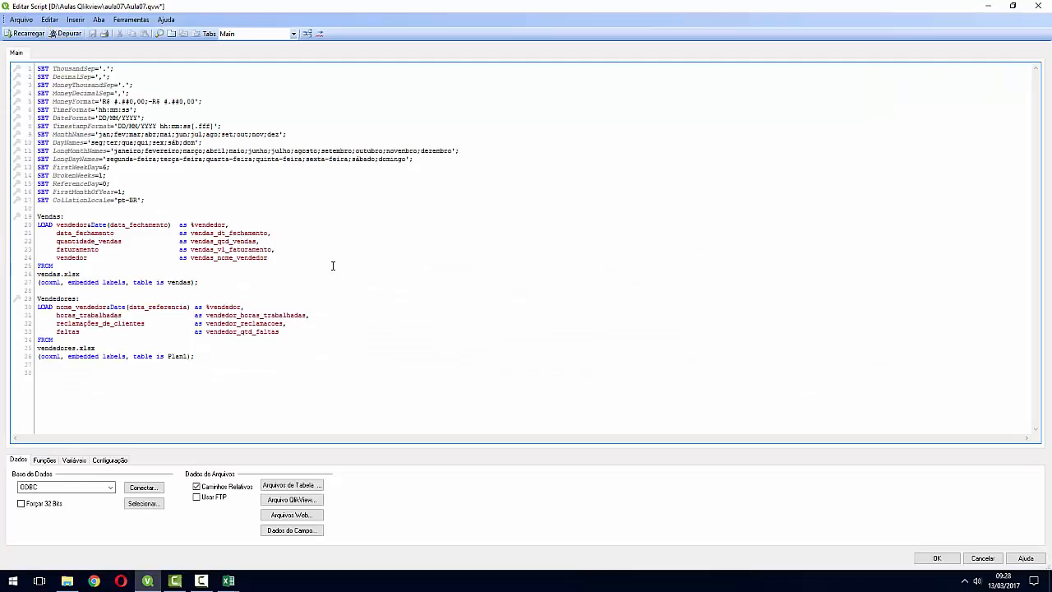
type(",")
key("Return")
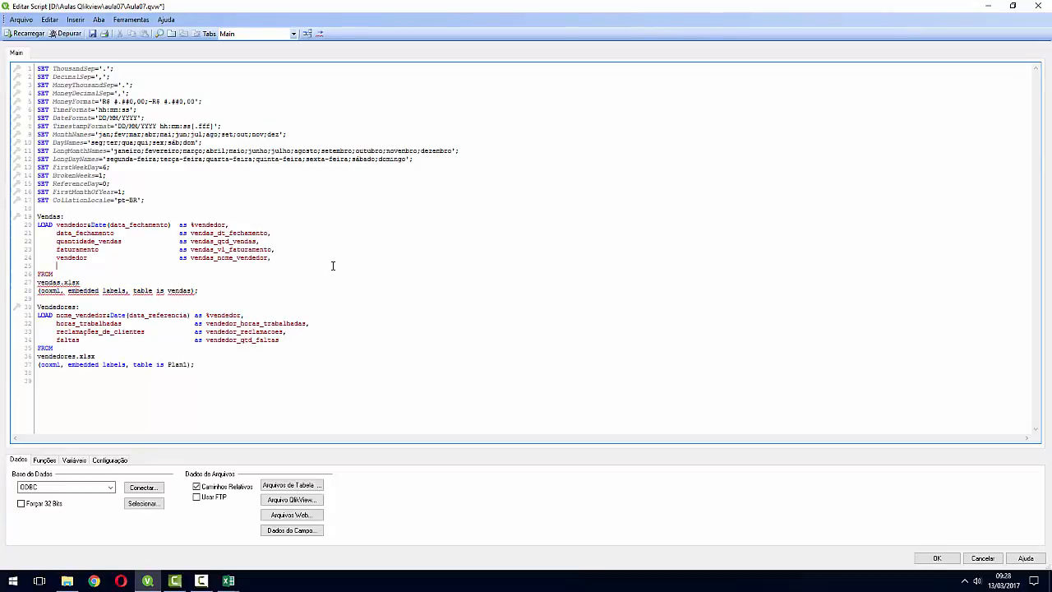
key("Up")
key("Up")
key("Up")
key("Up")
key("shift+Right")
key("shift+Right")
key("shift+Right")
key("shift+Right")
key("shift+Right")
key("shift+Right")
key("shift+Right")
key("shift+Right")
key("shift+Right")
key("shift+Right")
key("shift+Right")
key("shift+Right")
key("shift+Right")
key("shift+Right")
key("shift+Right")
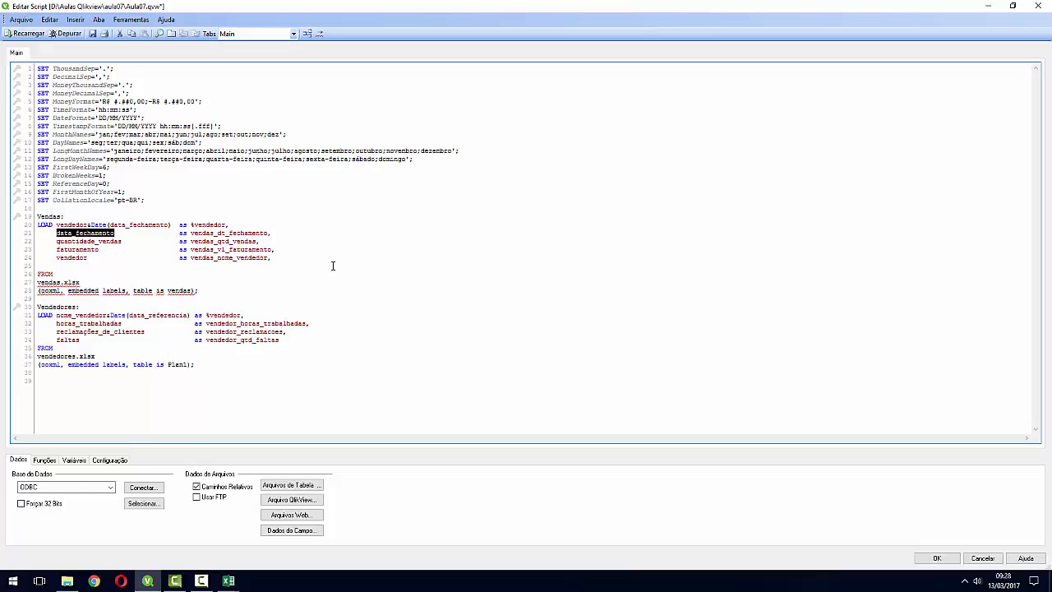
key("ctrl+c")
key("Down")
type("Month()")
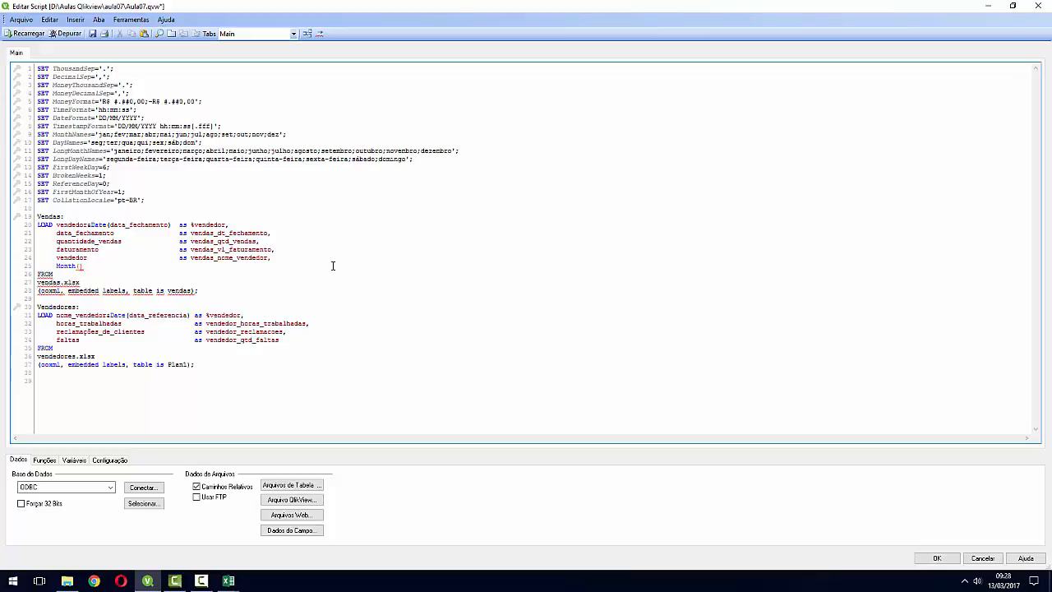
key("ctrl+v")
key("Right")
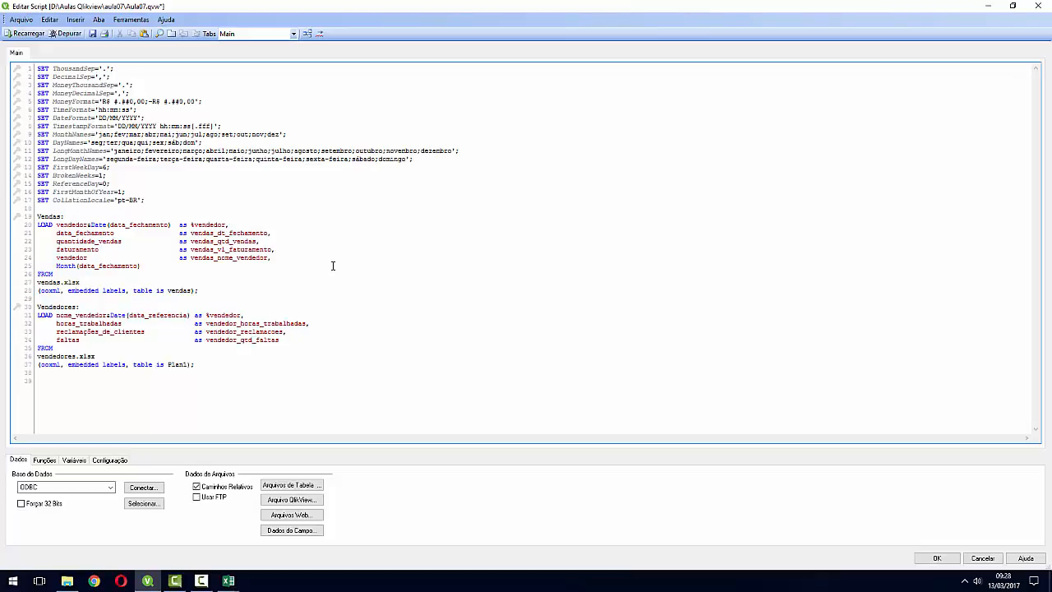
type("as")
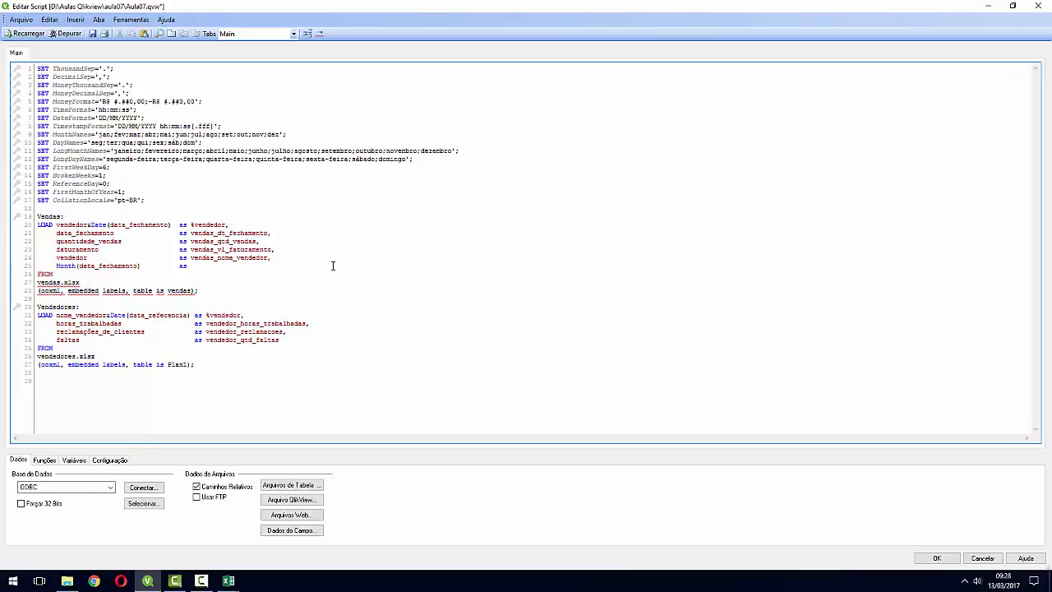
type("vendas")
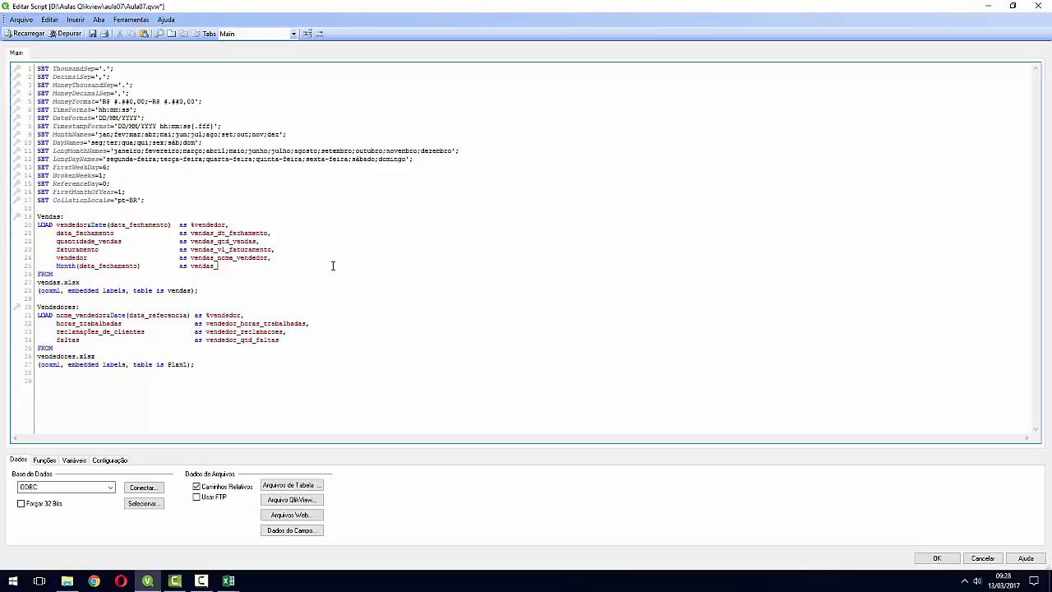
type("_mes_fechamento,")
Duplicate the month line in the Vendas load and change it to Year(data_fechamento) as vendas_ano_fechamento, without a trailing comma
key("Return")
key("Up")
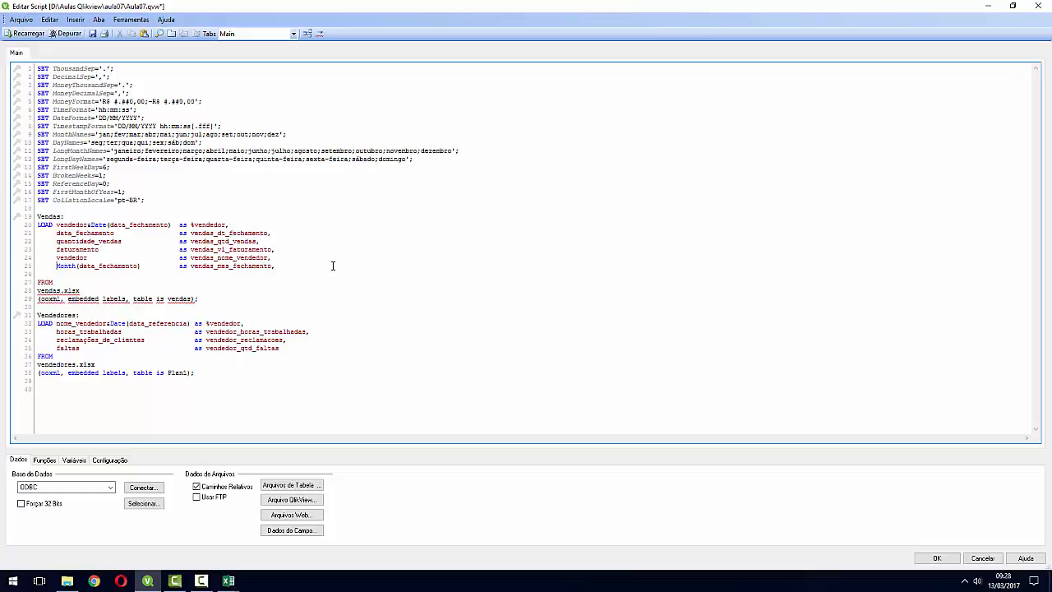
key("shift+End")
key("ctrl+c")
key("Down")
key("ctrl+v")
double_click(69, 275)
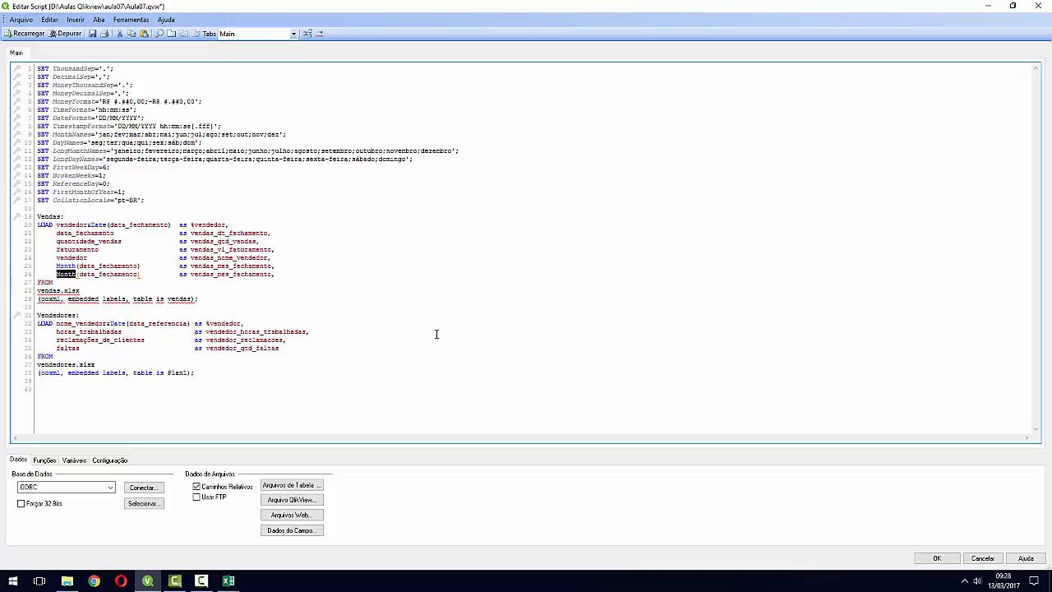
type("Year")
key("Right")
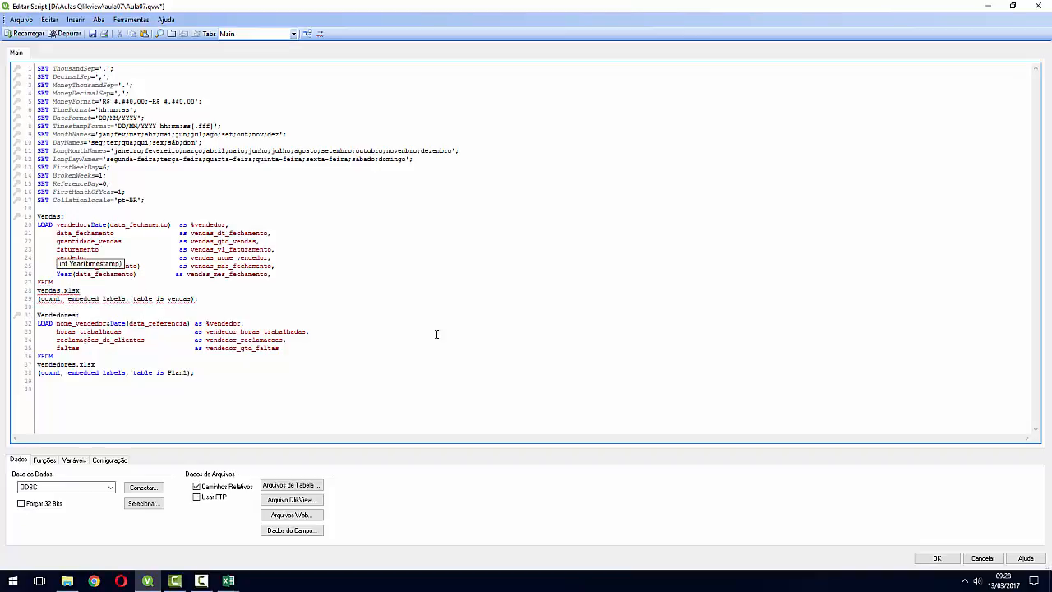
key("Right")
key("Right")
key("Right")
key("Right")
key("Right")
key("Right")
key("Right")
key("Right")
key("Right")
key("Right")
key("Right")
key("Right")
key("Right")
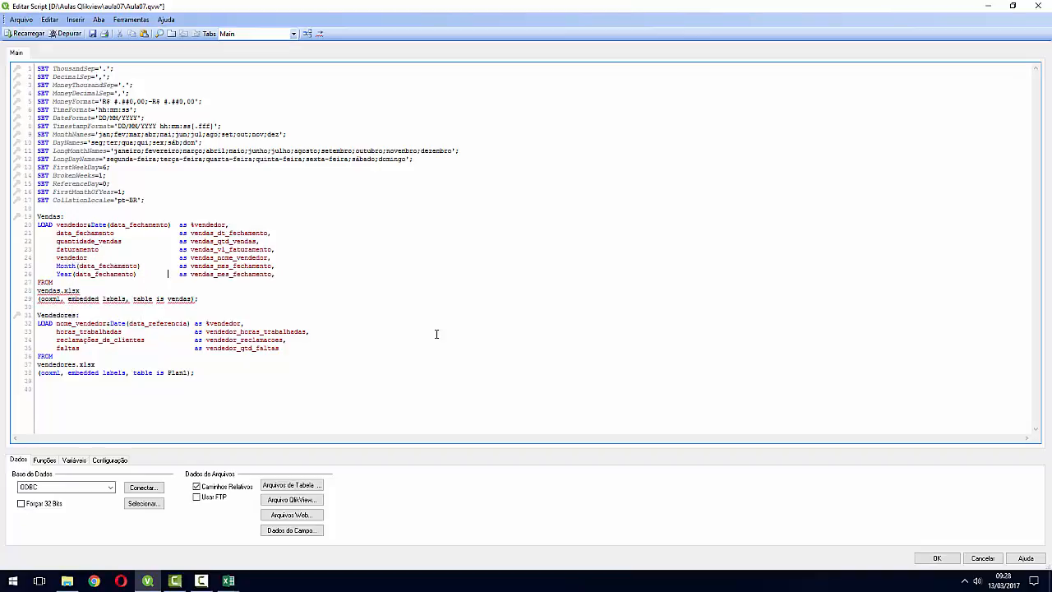
key("shift+Right")
type("ano")
left_click(299, 274)
key("BackSpace")
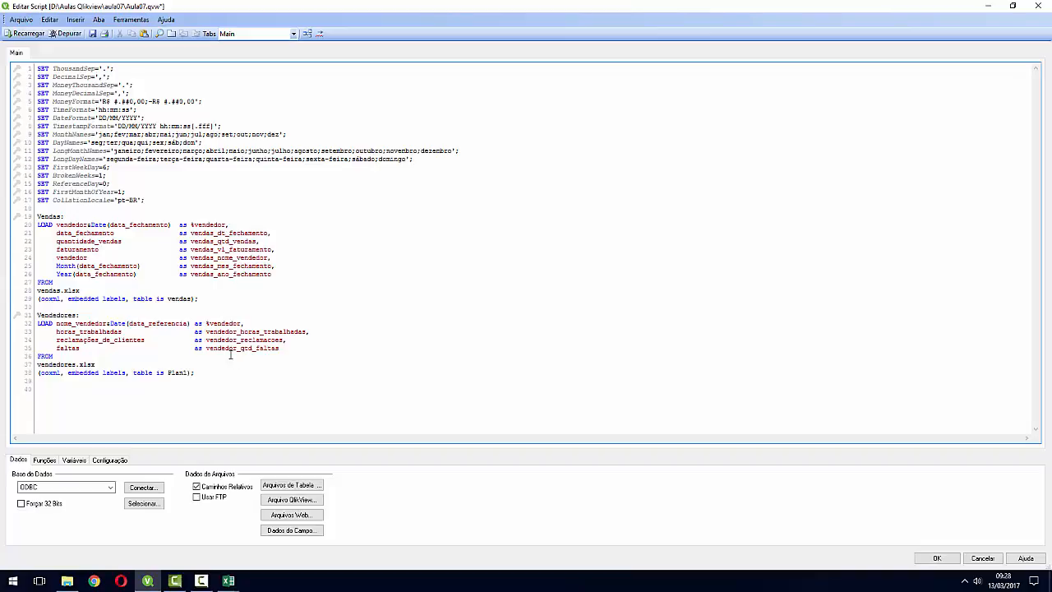
Examine the complete Vendas load statement in the script
left_click(143, 268)
left_click(78, 216)
key("shift+Up")
key("shift+Up")
key("shift+Up")
key("shift+Up")
key("shift+Up")
key("shift+Up")
key("shift+Up")
key("shift+Up")
key("shift+Up")
key("shift+Up")
key("shift+Up")
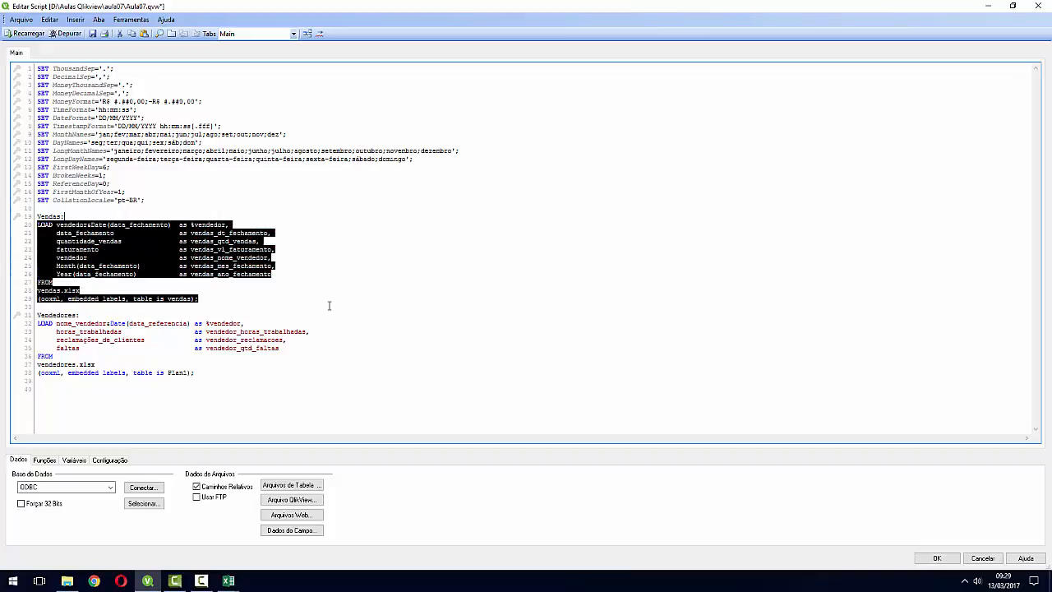
key("Down")
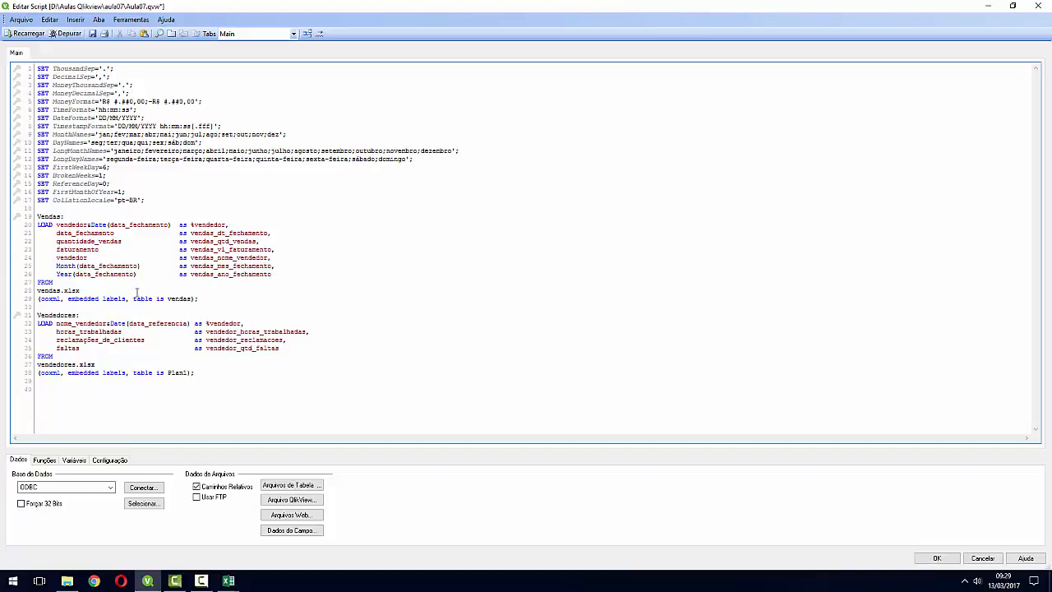
left_click(212, 297)
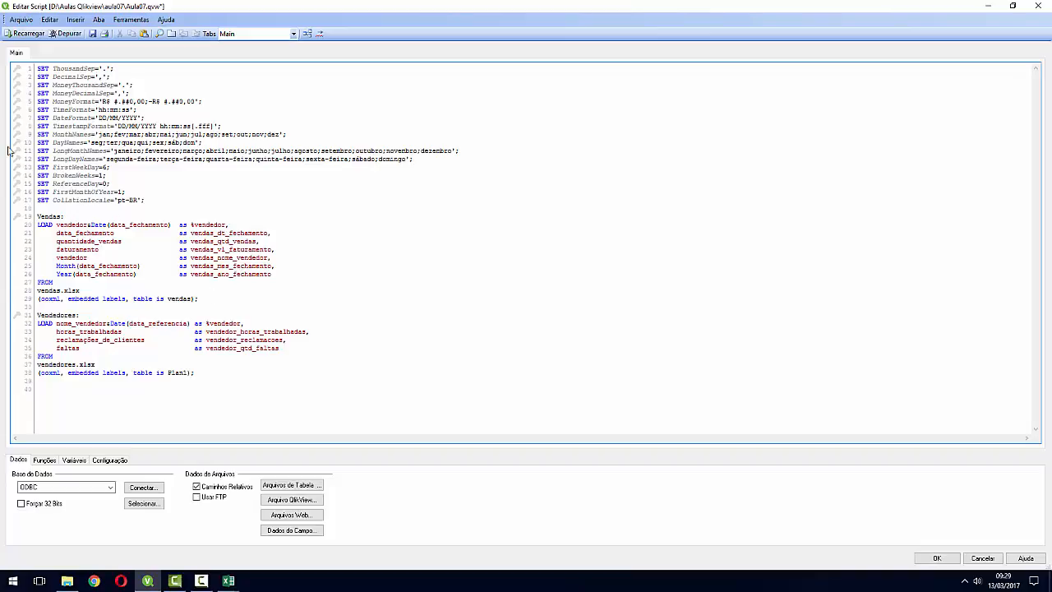
Reload the script and add vendas_ano_fechamento and vendas_mes_fechamento to the Principal sheet as list boxes
left_click(33, 36)
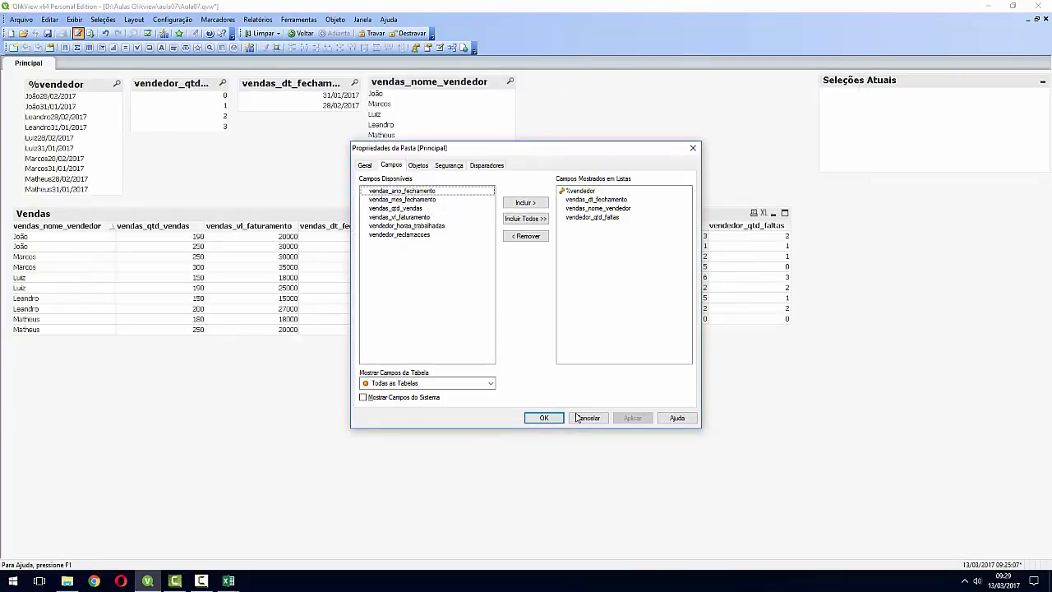
left_click(580, 419)
right_click(582, 116)
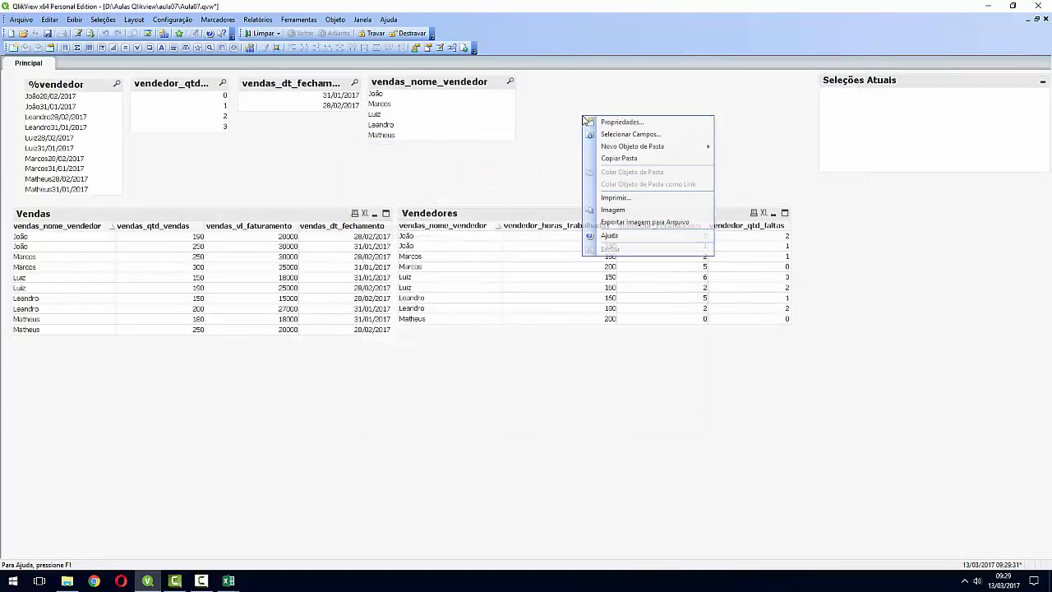
left_click(613, 134)
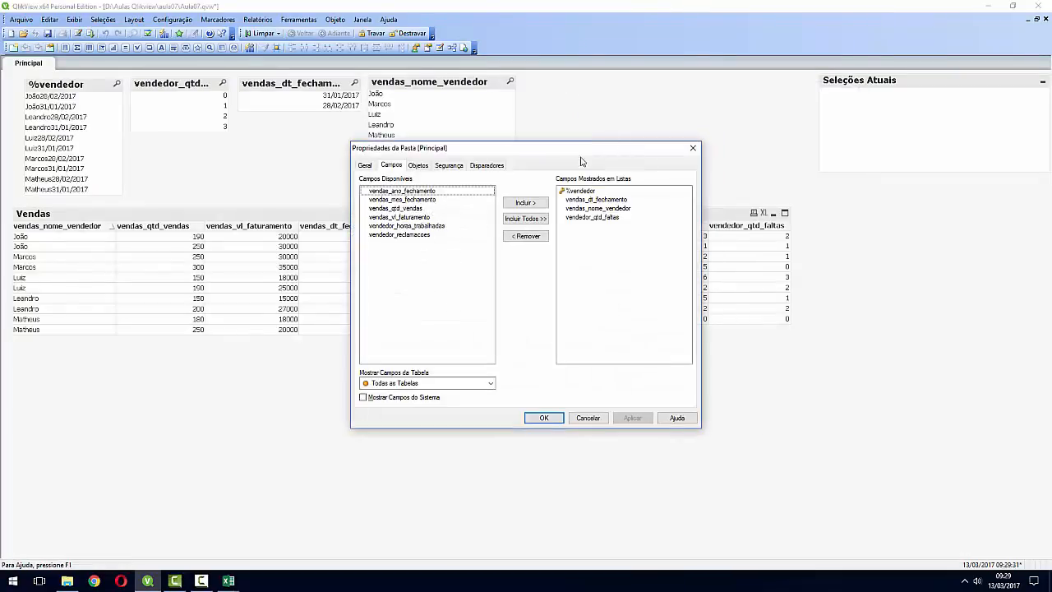
left_click(451, 195)
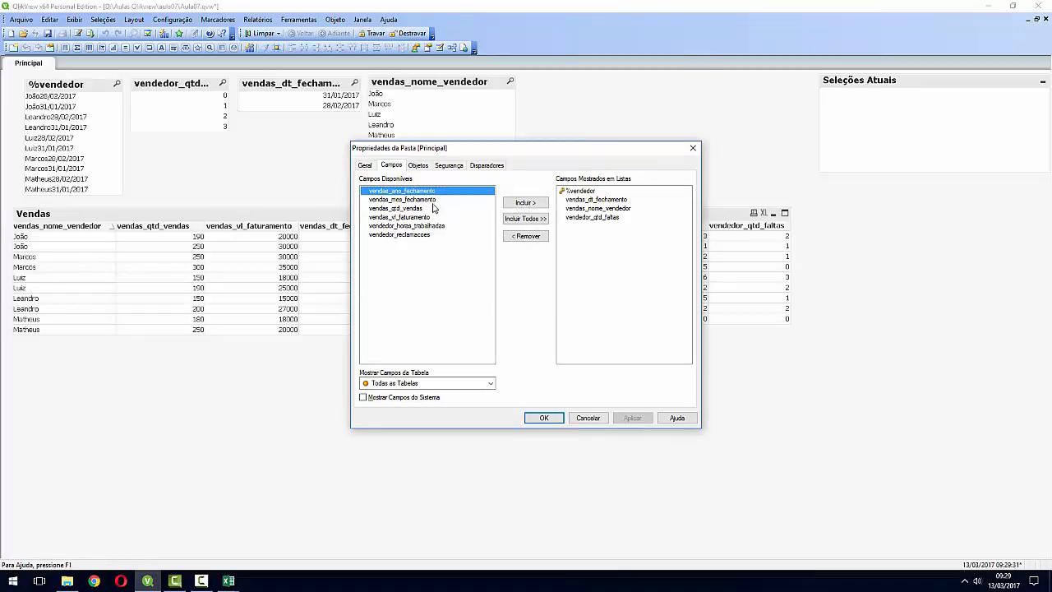
left_click(436, 201, "shift")
left_click(518, 203)
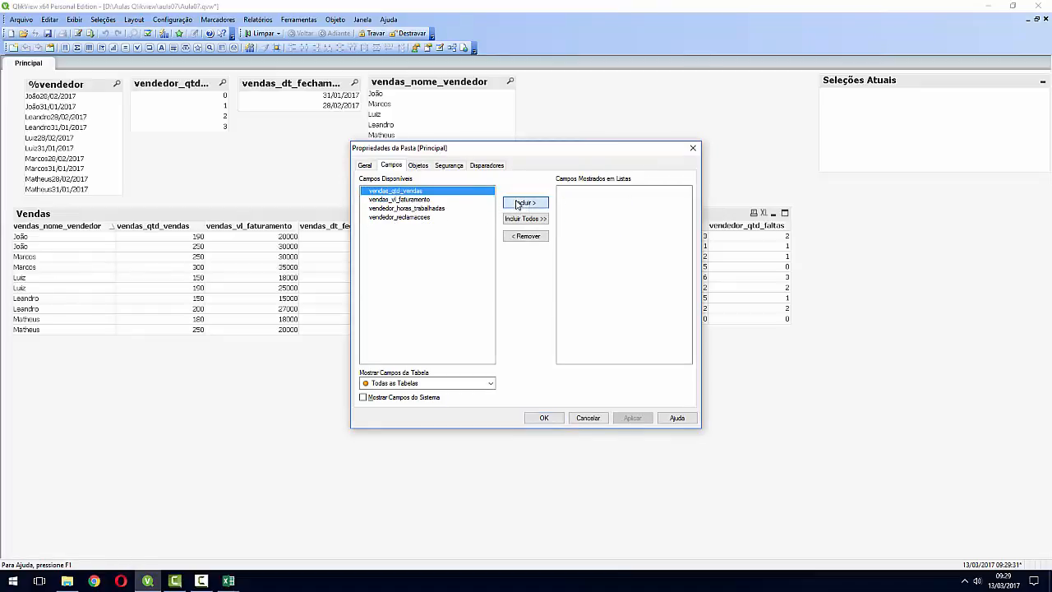
left_click(543, 418)
Place the vendas_mes_fechamento list box beside the seller name list and vendas_ano_fechamento directly beneath the month list
left_click_drag(69, 90, 676, 94)
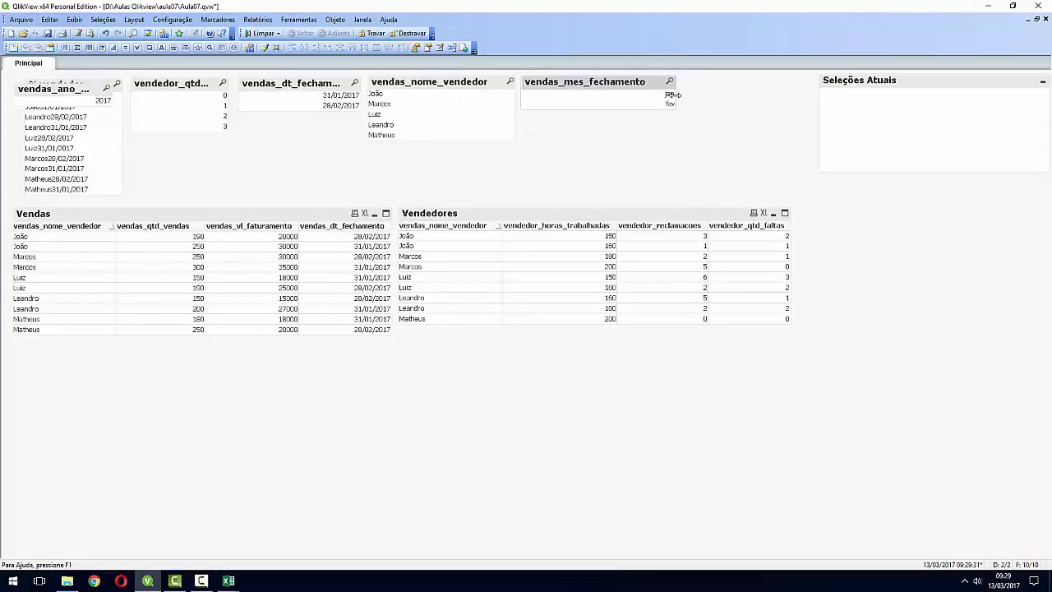
left_click(51, 92)
left_click_drag(51, 92, 672, 139)
left_click(722, 180)
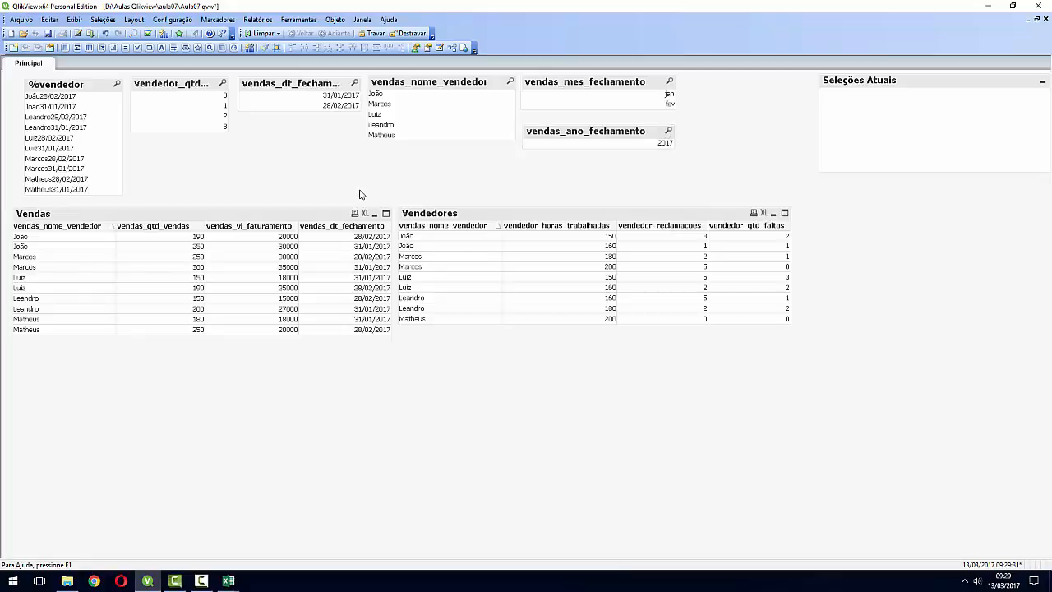
Filter both tables by the year 2017 with the month fev, and switch the month to jan
left_click(664, 144)
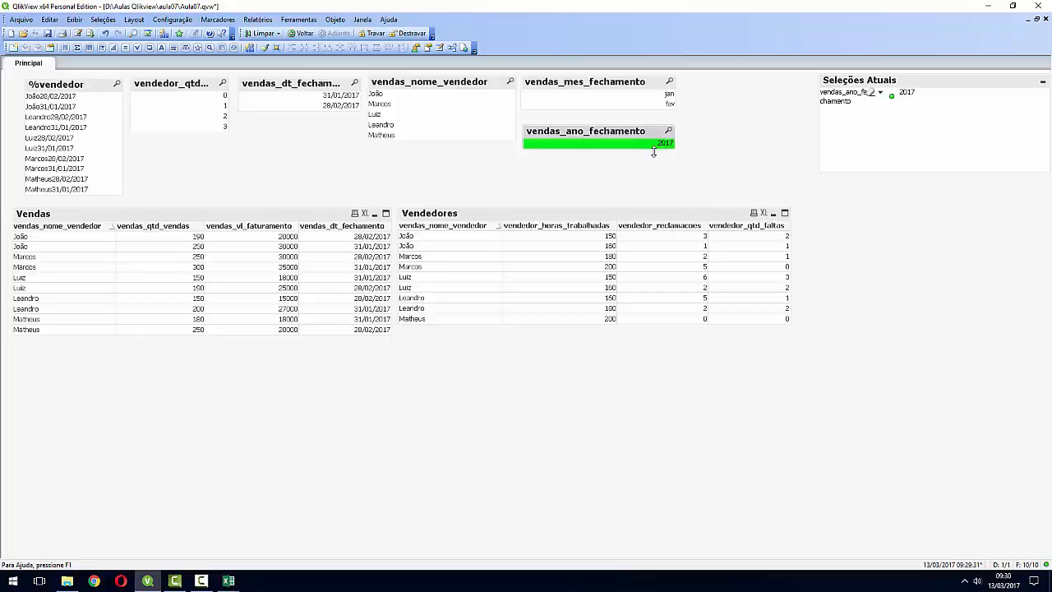
left_click(660, 105)
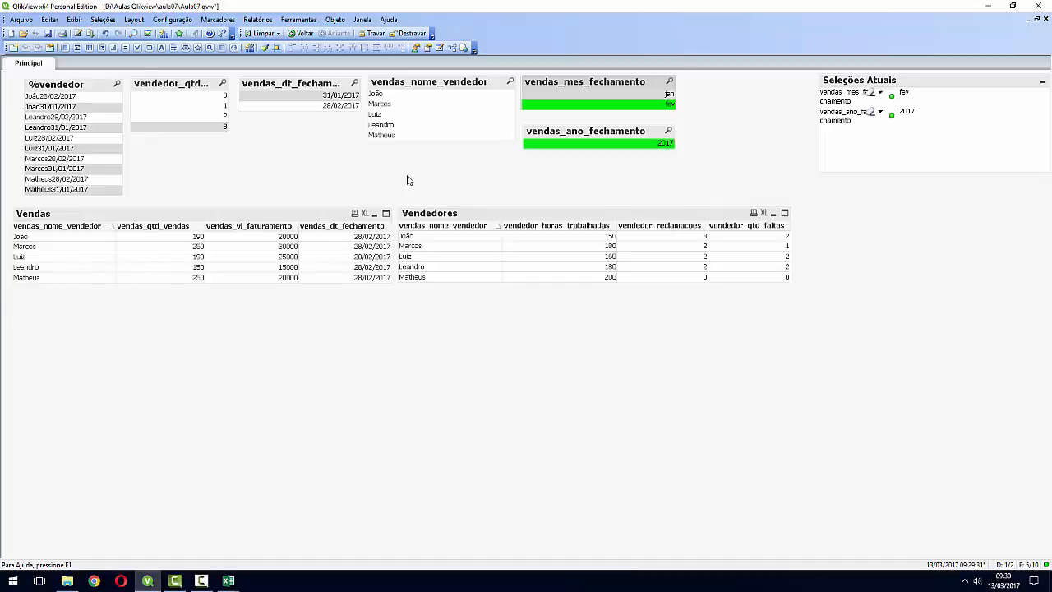
left_click(664, 94)
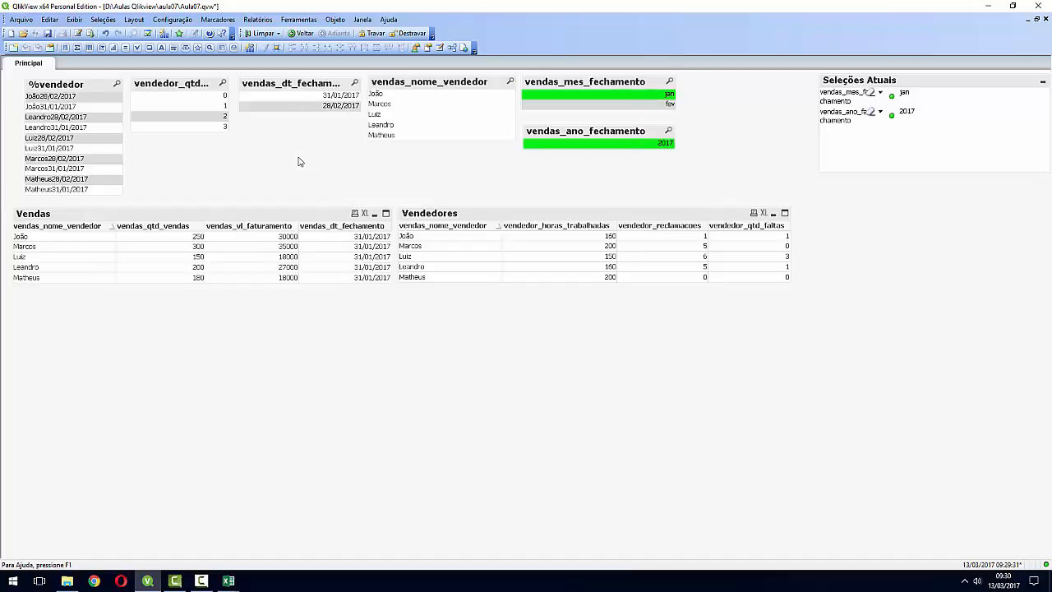
Delete the %vendedor, vendas_dt_fechamento and vendedor_qtd_faltas list boxes from the sheet
left_click(89, 85)
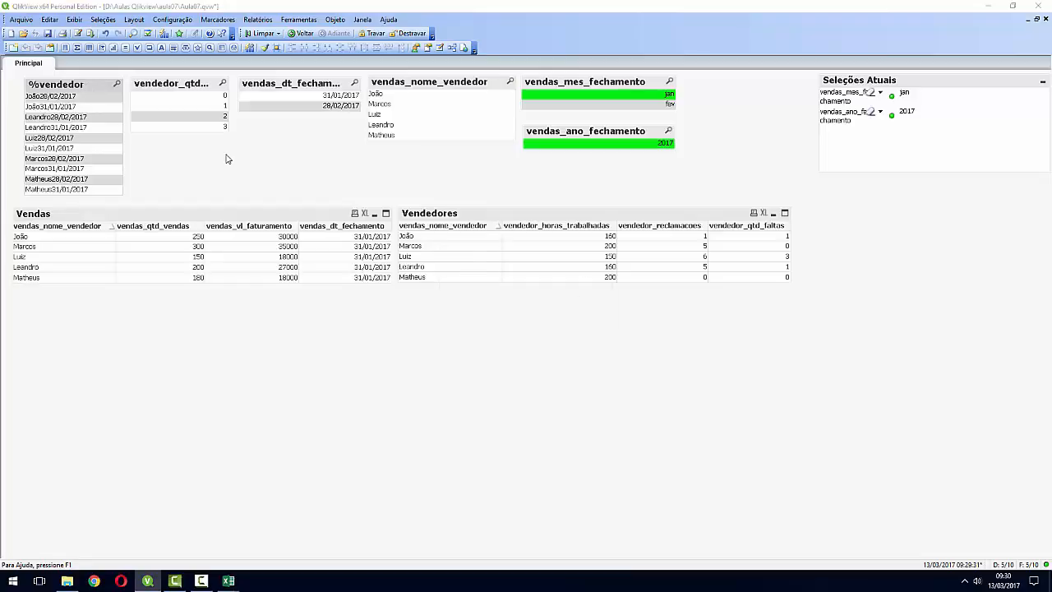
key("Delete")
key("Return")
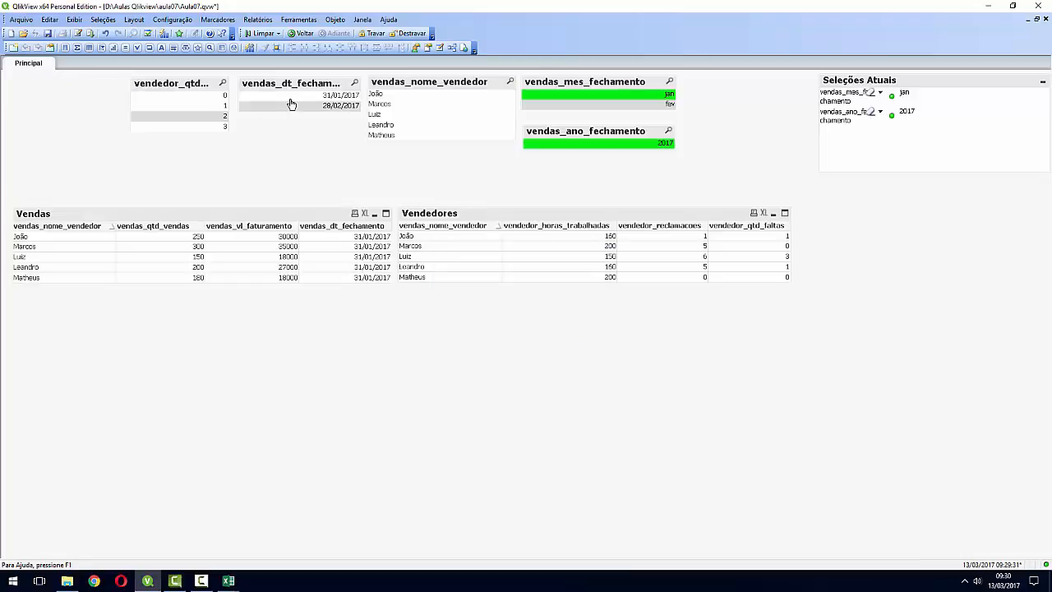
left_click(315, 86)
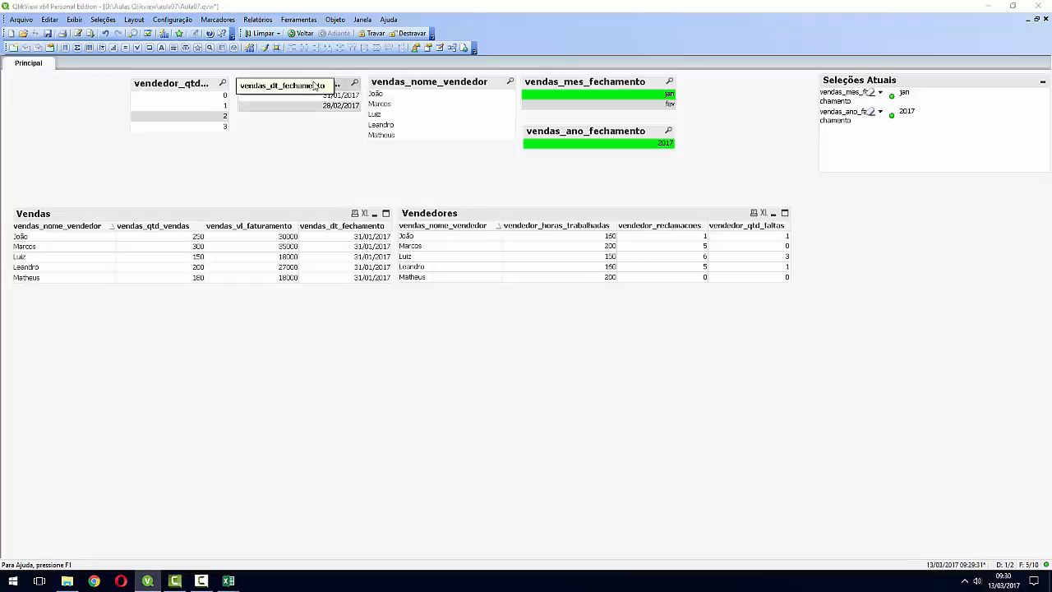
key("Delete")
key("Return")
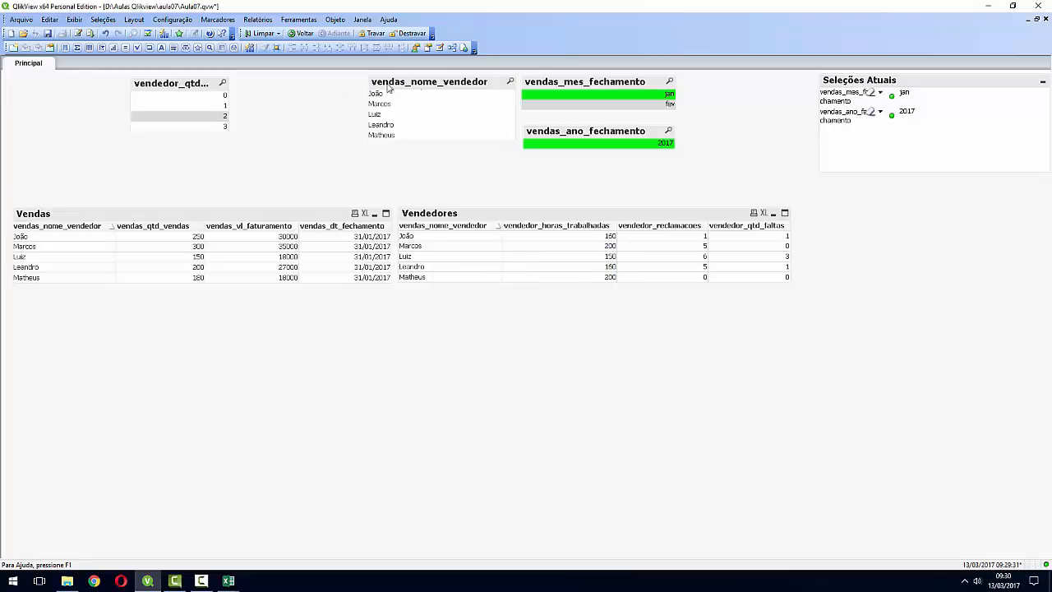
left_click(196, 87)
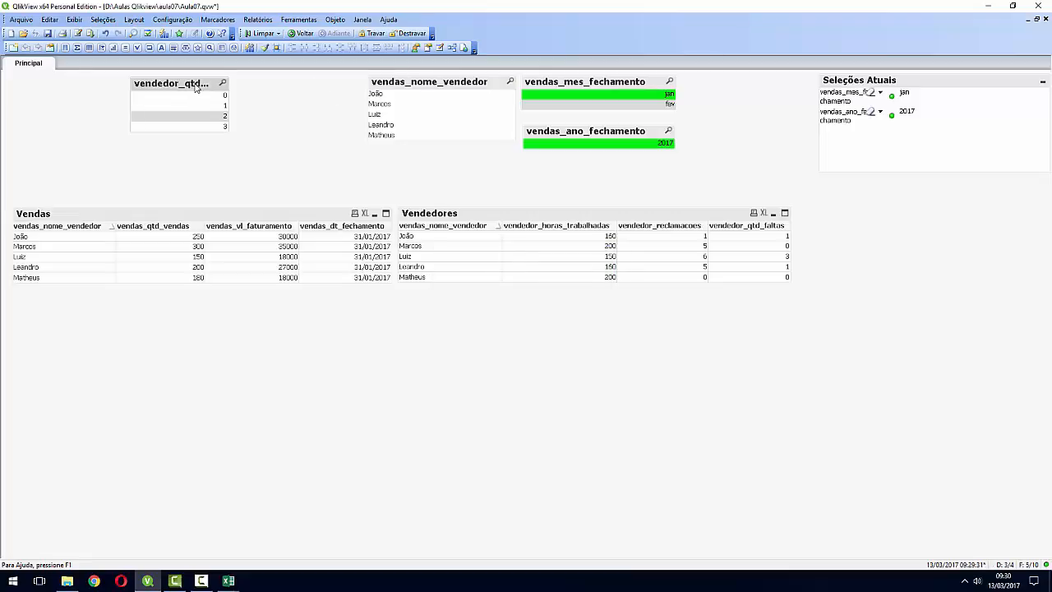
key("Delete")
key("Return")
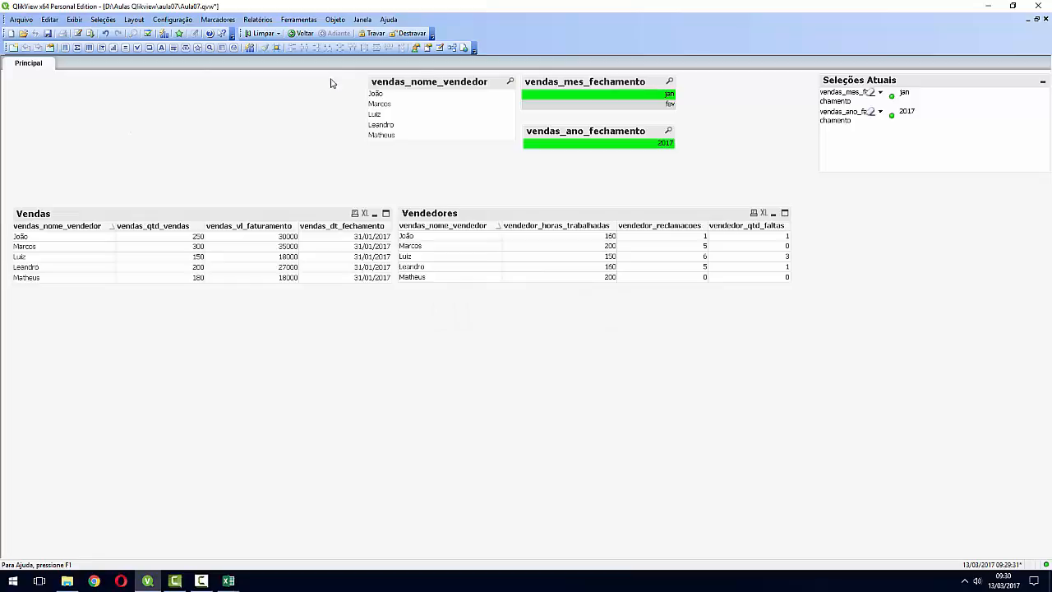
Line up the seller name, month and year list boxes in one row above the Vendas table
left_click_drag(472, 89, 108, 86)
left_click_drag(572, 82, 216, 82)
left_click_drag(558, 130, 375, 82)
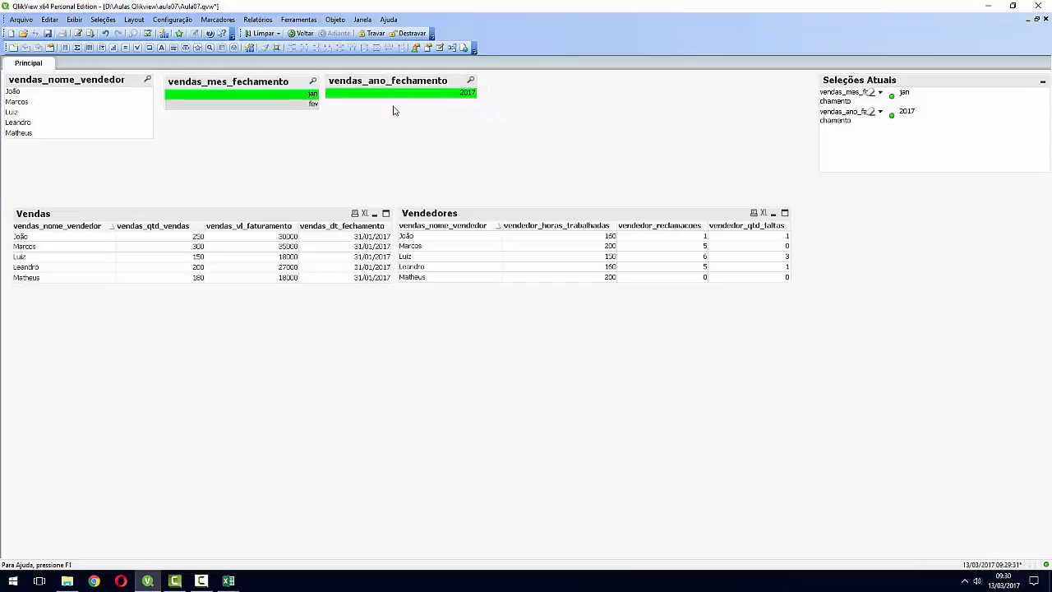
Select the first seller in the seller name list, and clear the seller, month and year selections again
left_click(19, 92)
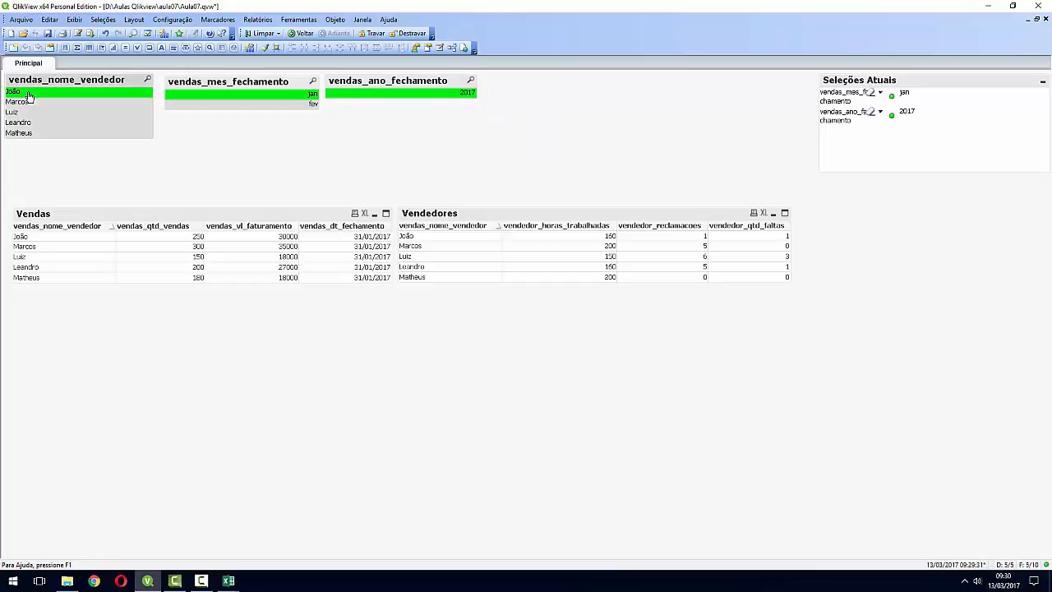
left_click(136, 93)
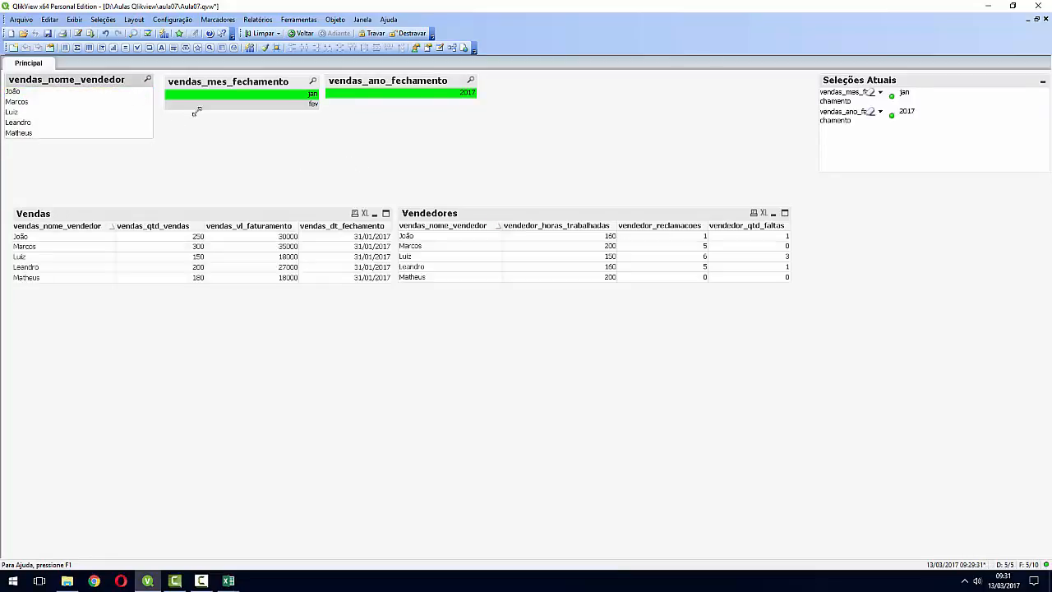
left_click(282, 95)
left_click(350, 95)
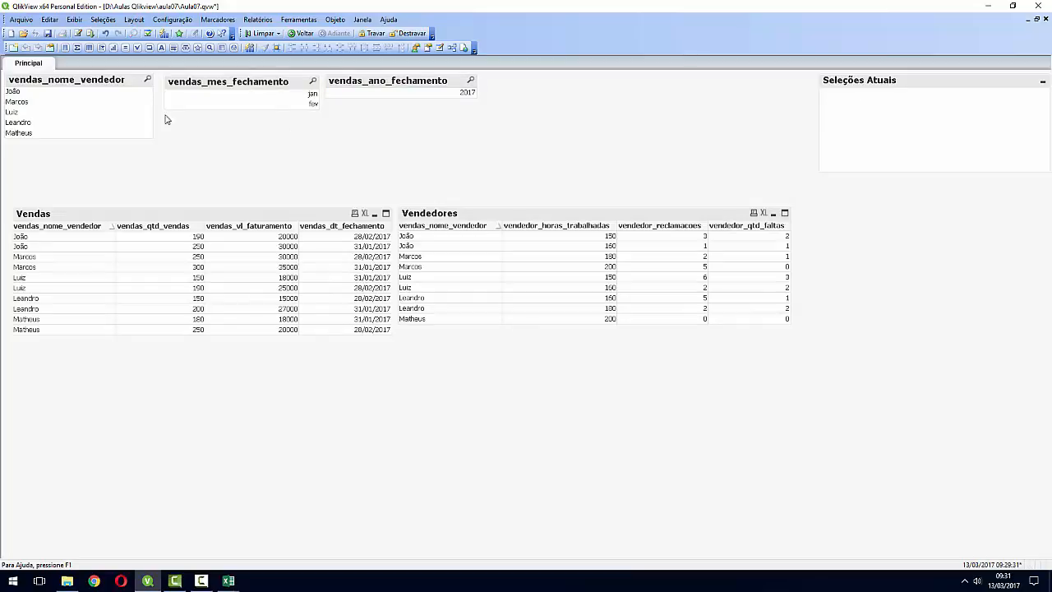
Filter both tables by the second seller in the list, the month jan and the year 2017
left_click(97, 102)
left_click(230, 95)
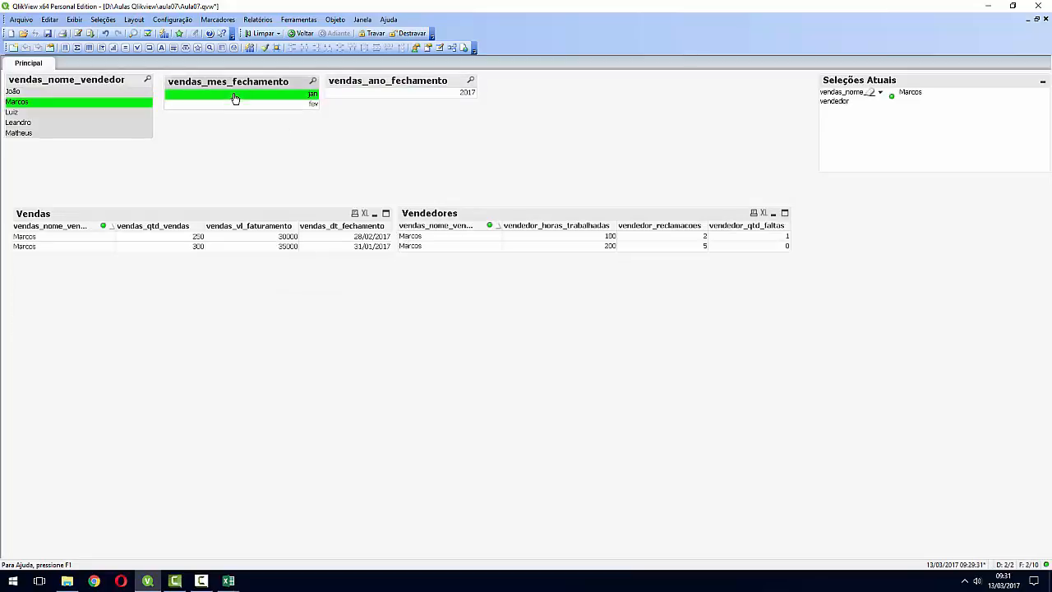
left_click(362, 94)
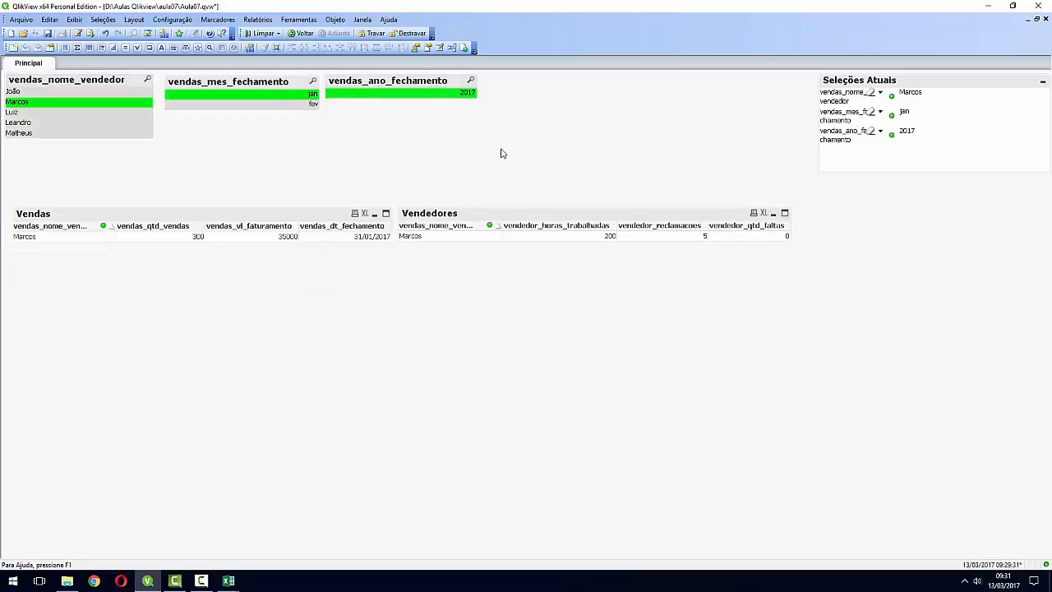
Open the load script and delete the complete Vendas and Vendedores load statements below the SET lines
left_click(54, 34)
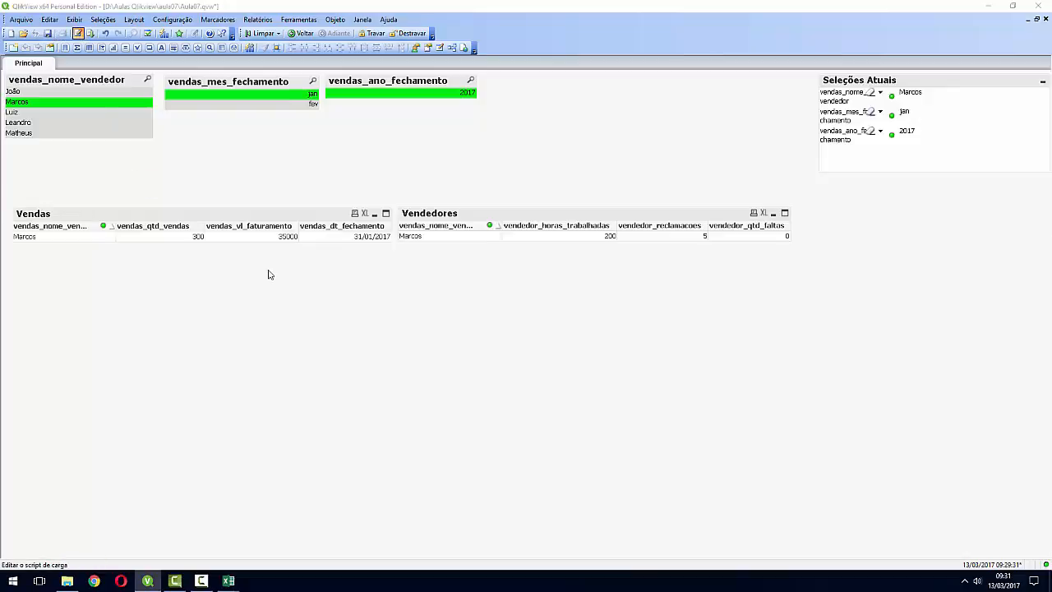
key("ctrl+e")
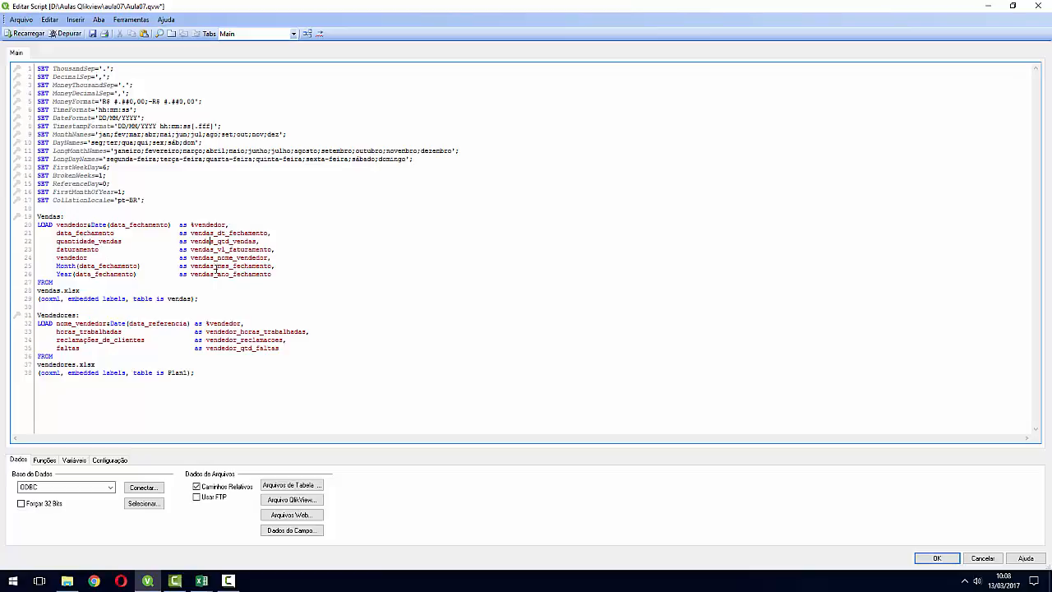
left_click(213, 312)
left_click(188, 389)
left_click(215, 382)
left_click_drag(220, 380, 34, 216)
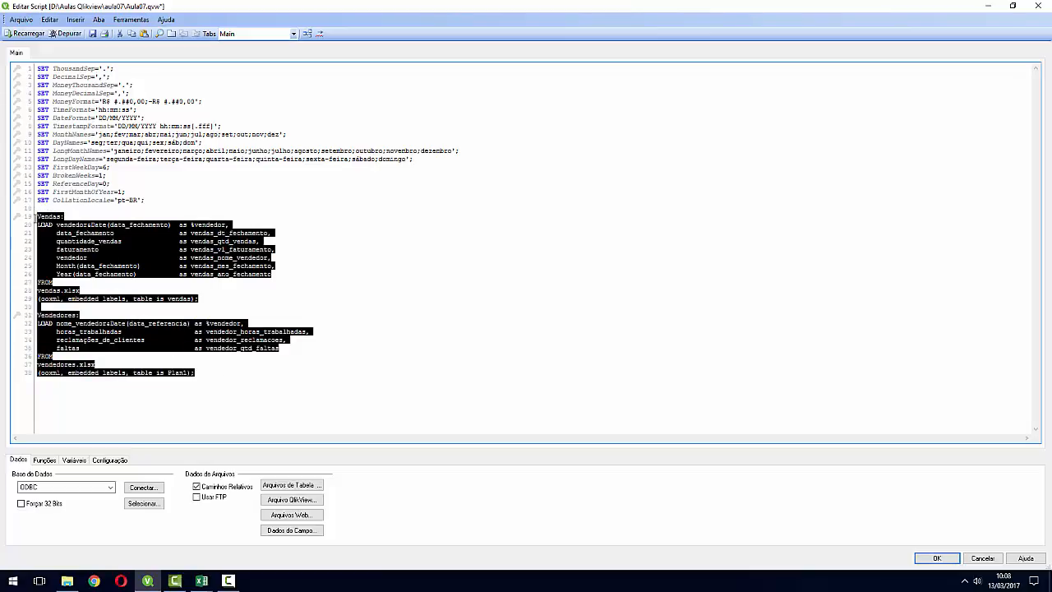
key("Delete")
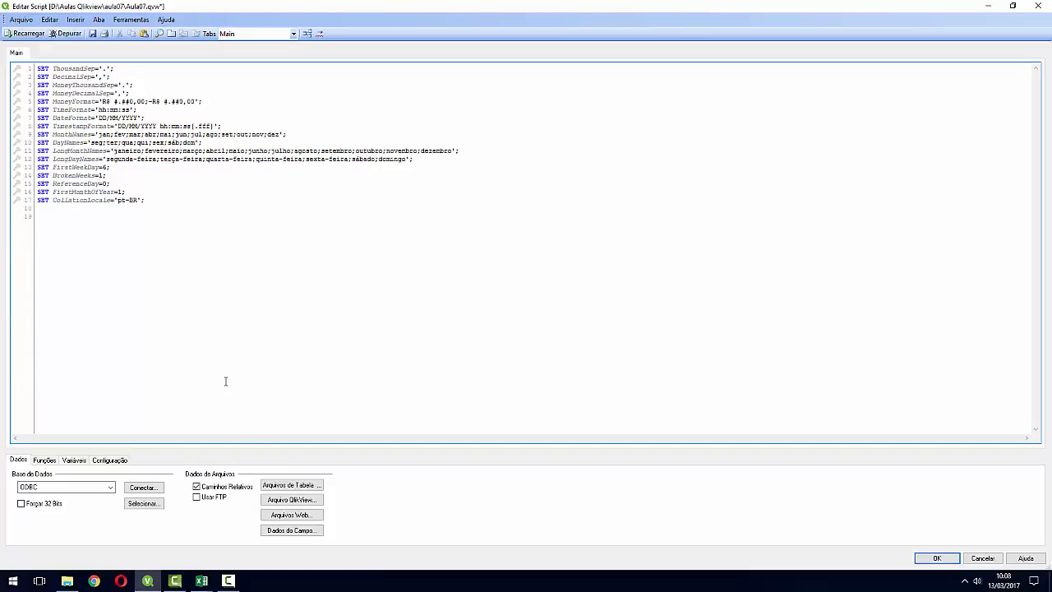
Load vendas.xlsx from the aula07 folder as a table file and rename its vendedor column to %vendedor
left_click(292, 484)
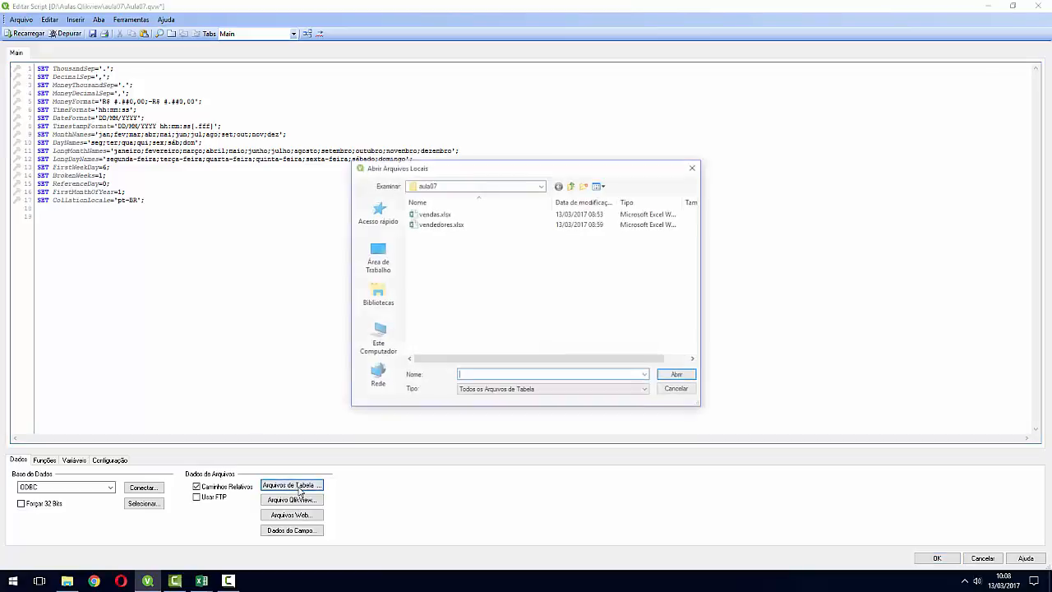
left_click(434, 214)
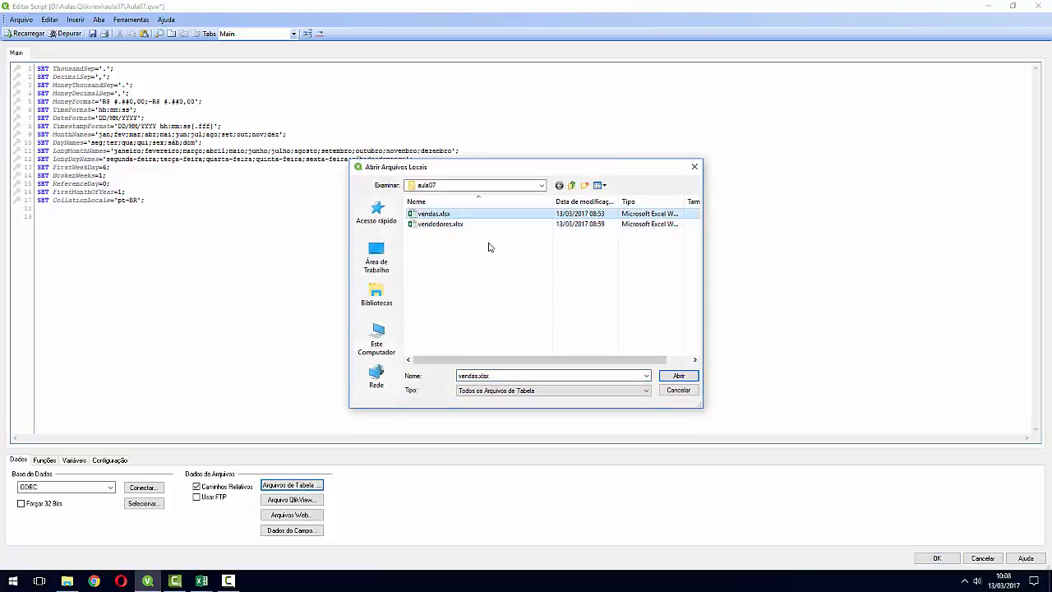
left_click(679, 376)
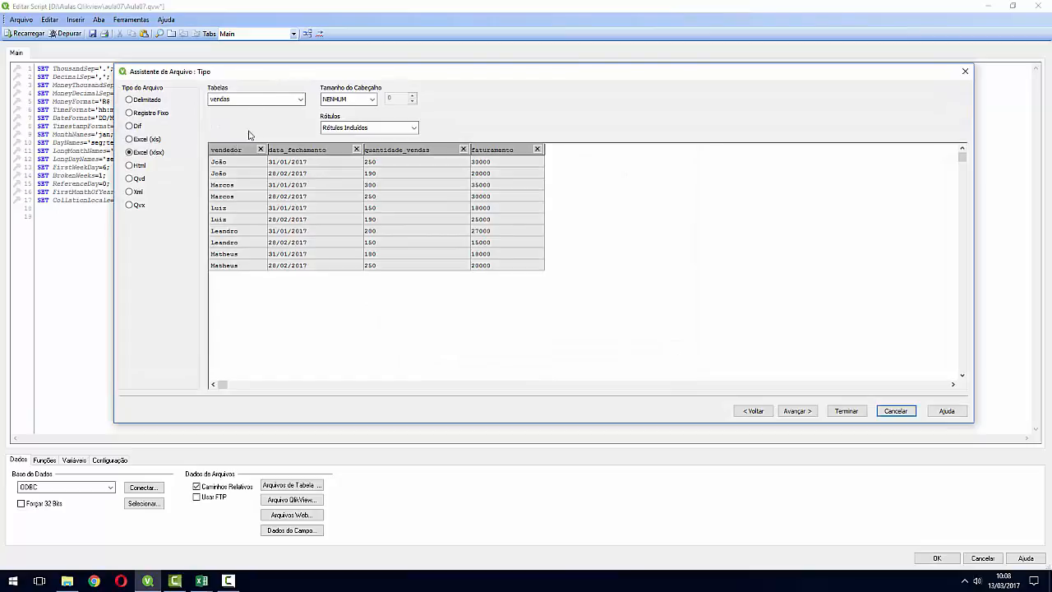
left_click_drag(280, 76, 297, 95)
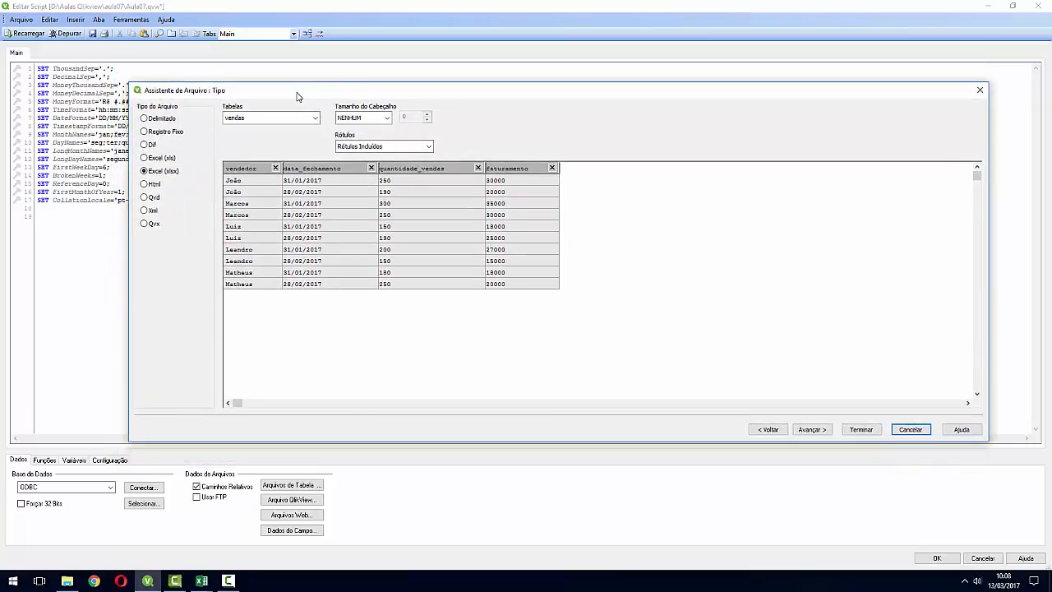
left_click(259, 168)
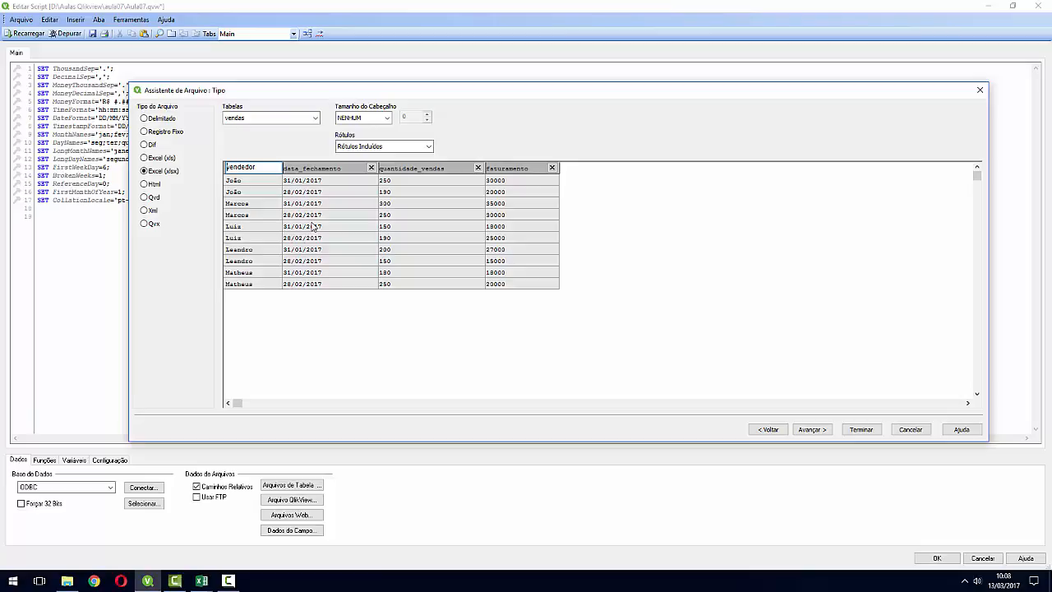
type("%")
Rename the data_fechamento column to vendas_dt_fechamento in the file wizard
left_click(349, 168)
key("Home")
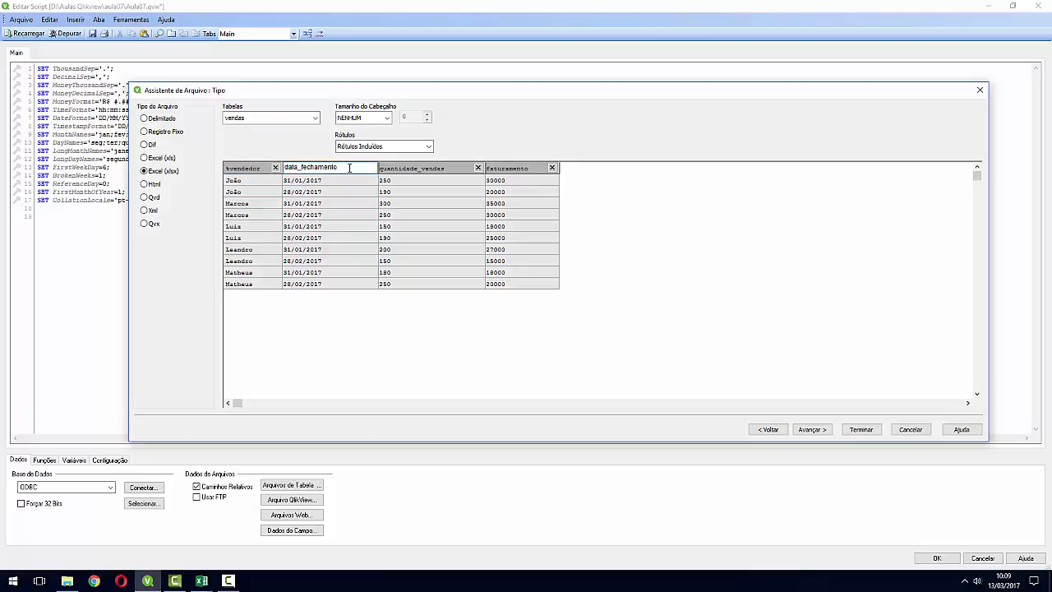
type("vendas_c")
type("t_")
key("Delete")
key("Delete")
key("Delete")
key("Delete")
key("Delete")
Rename the quantidade_vendas column to vendas_qtd_vendas in the file wizard
left_click(419, 167)
key("Home")
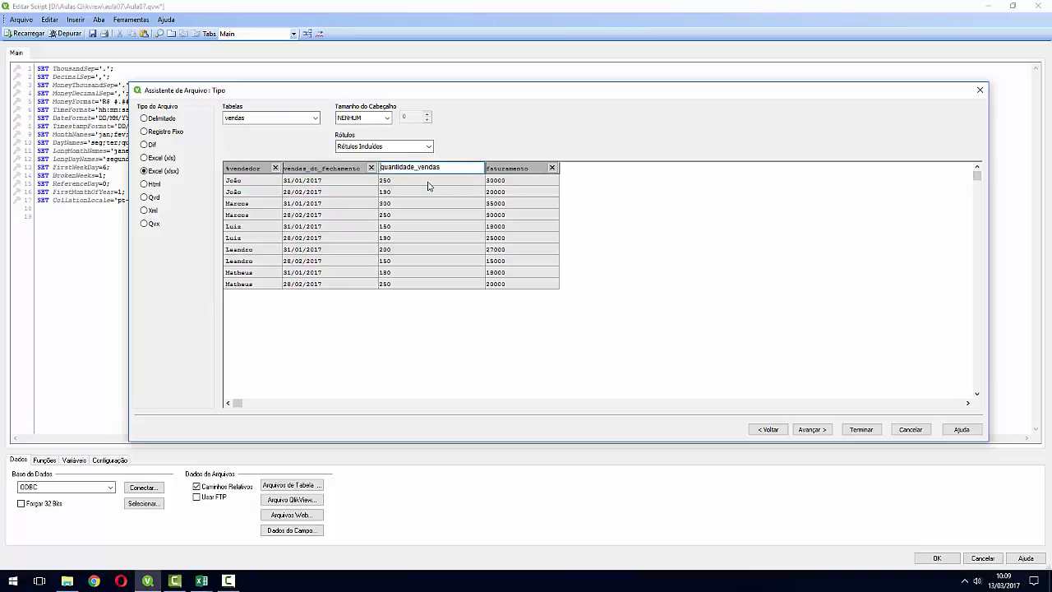
type("vendas_qtd")
key("Delete")
key("Delete")
key("Delete")
key("Delete")
key("Delete")
key("Delete")
key("Delete")
key("Delete")
key("Delete")
key("Delete")
Rename the faturamento column to vendas_vl_faturamento and finish the wizard to insert the load statement
left_click(504, 167)
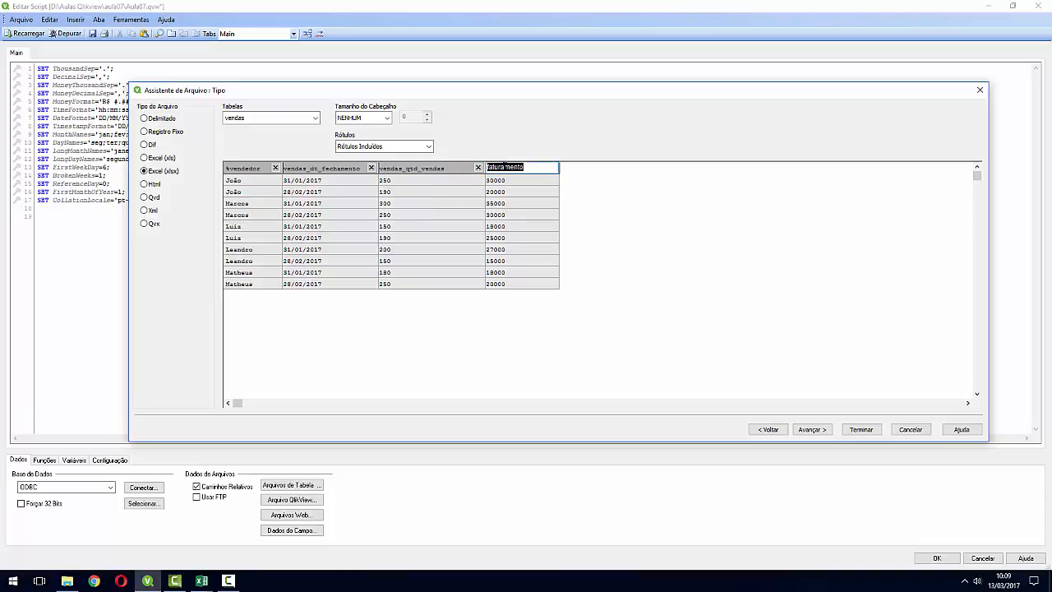
left_click(504, 167)
type("vendas_vl_")
left_click(524, 208)
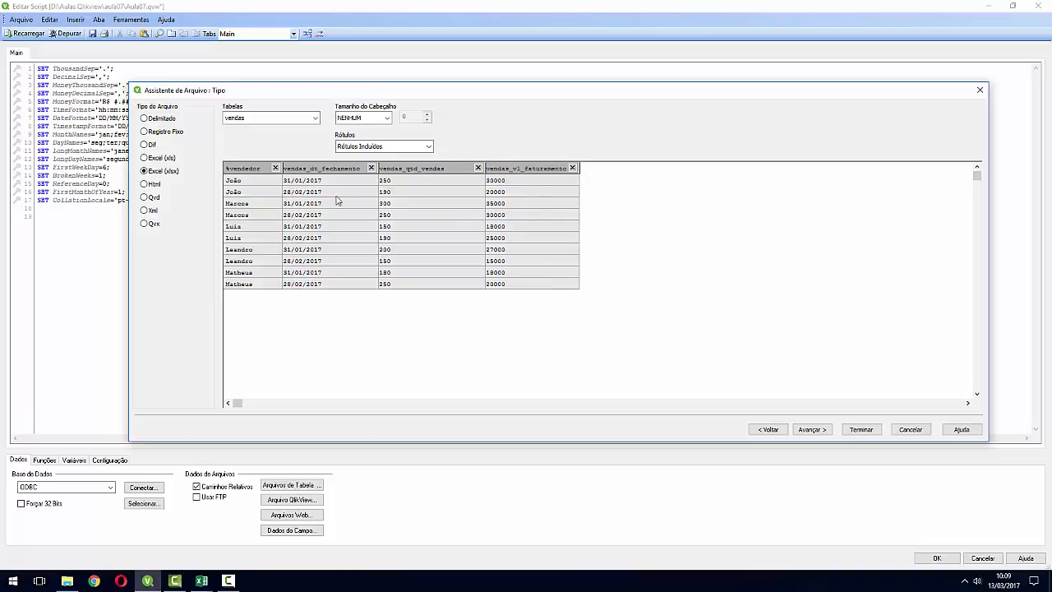
left_click(862, 429)
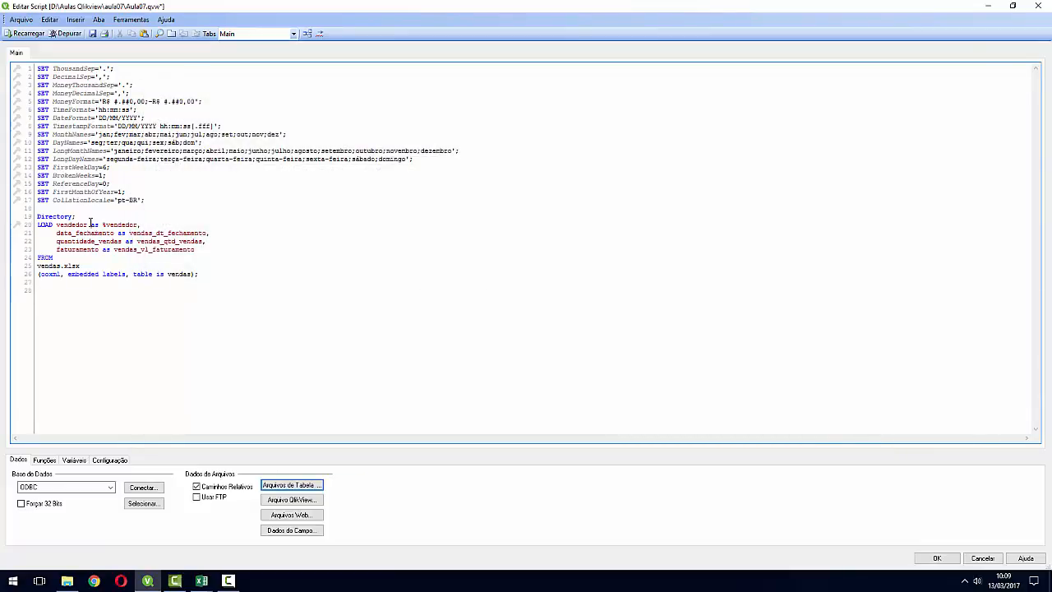
Align the as aliases of the vendas.xlsx load statement in one column
left_click(89, 224)
key("Down")
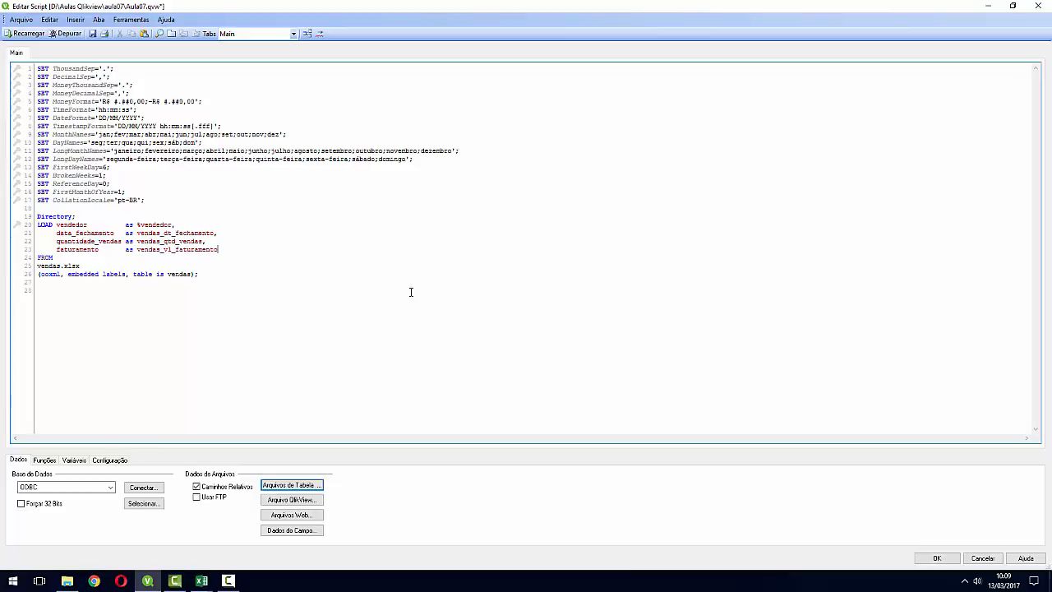
key("Up")
Replace the Directory line above the vendas.xlsx load statement with the table label Vendas:
triple_click(83, 216)
type("vendas")
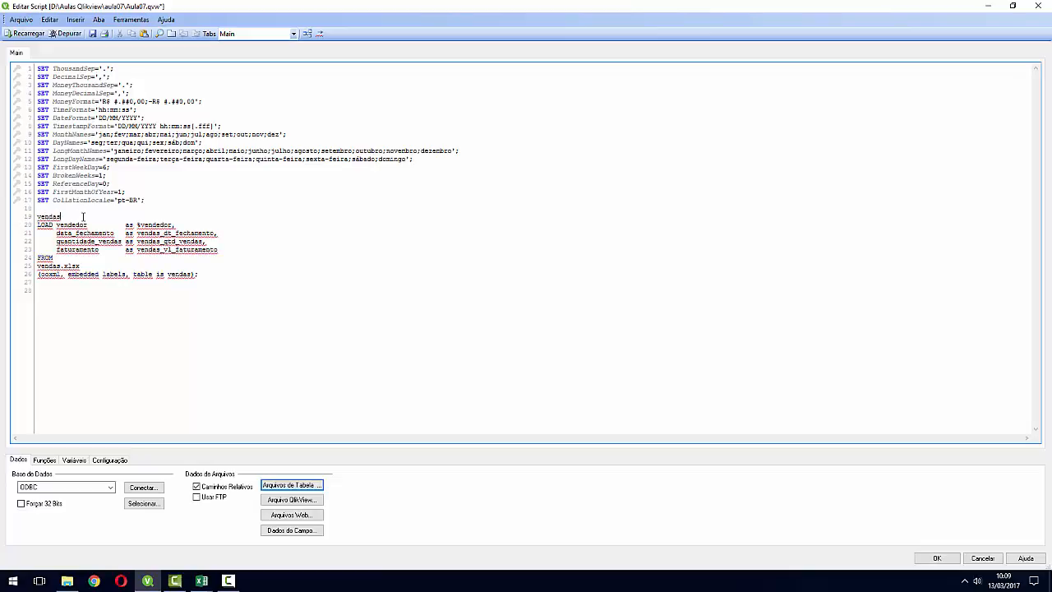
type(":")
key("Home")
key("Delete")
type("V")
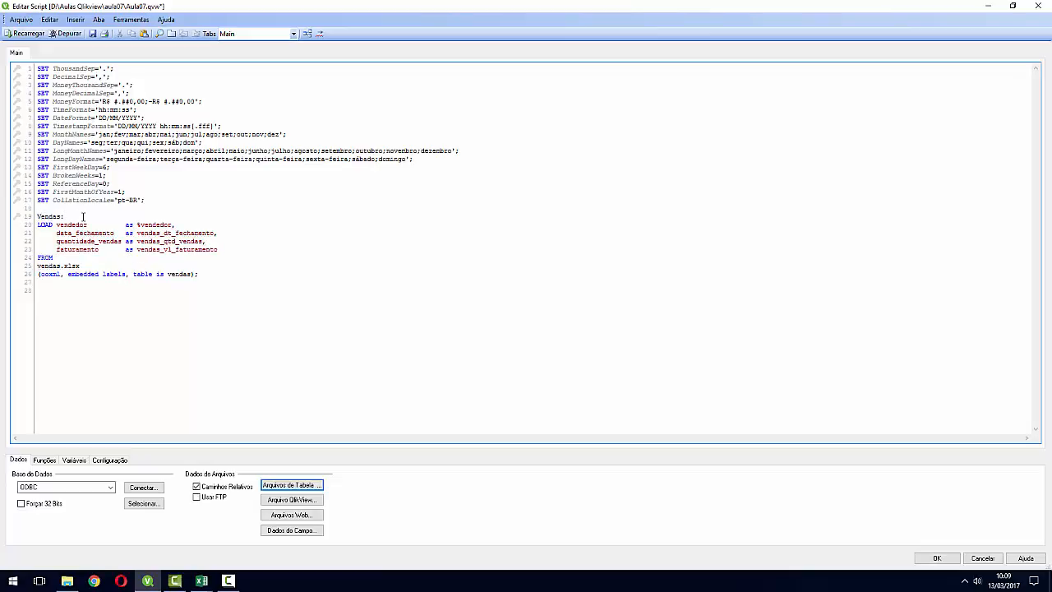
Load vendedores.xlsx as a table file and rename its nome_vendedor column to %vendedor
left_click(278, 486)
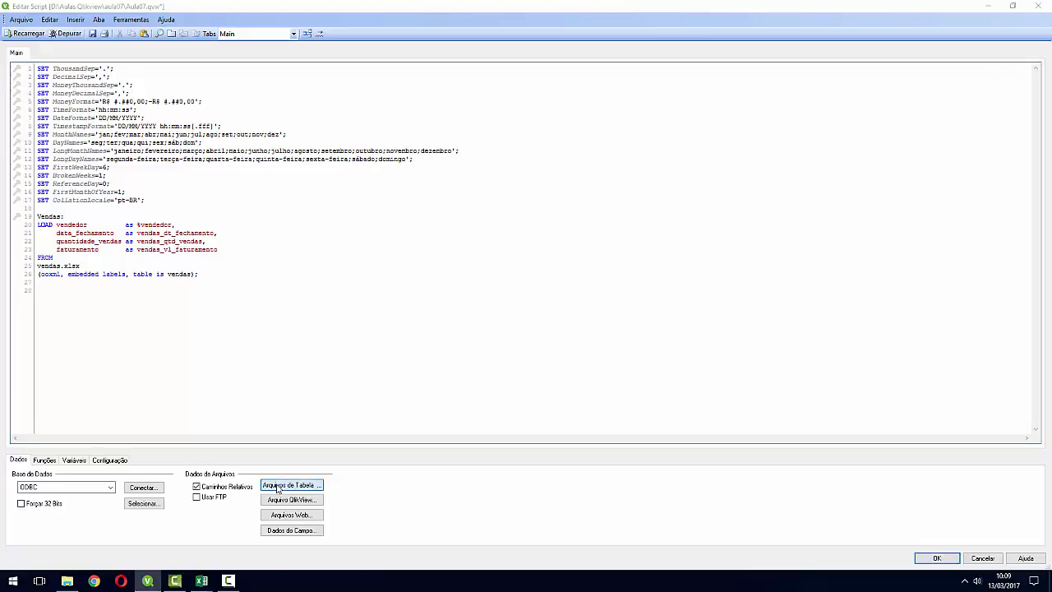
left_click(453, 226)
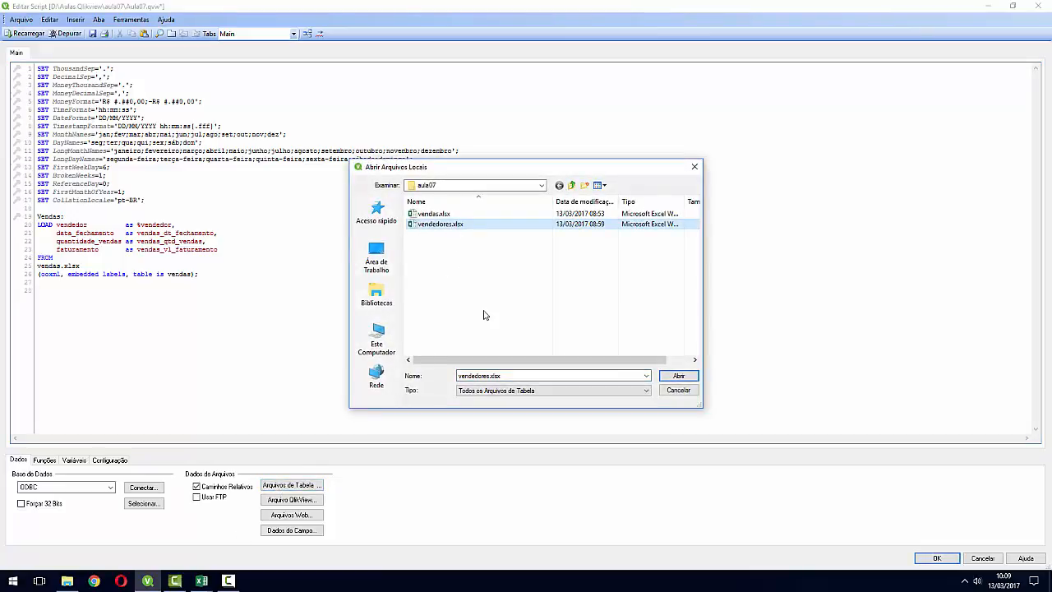
left_click(680, 377)
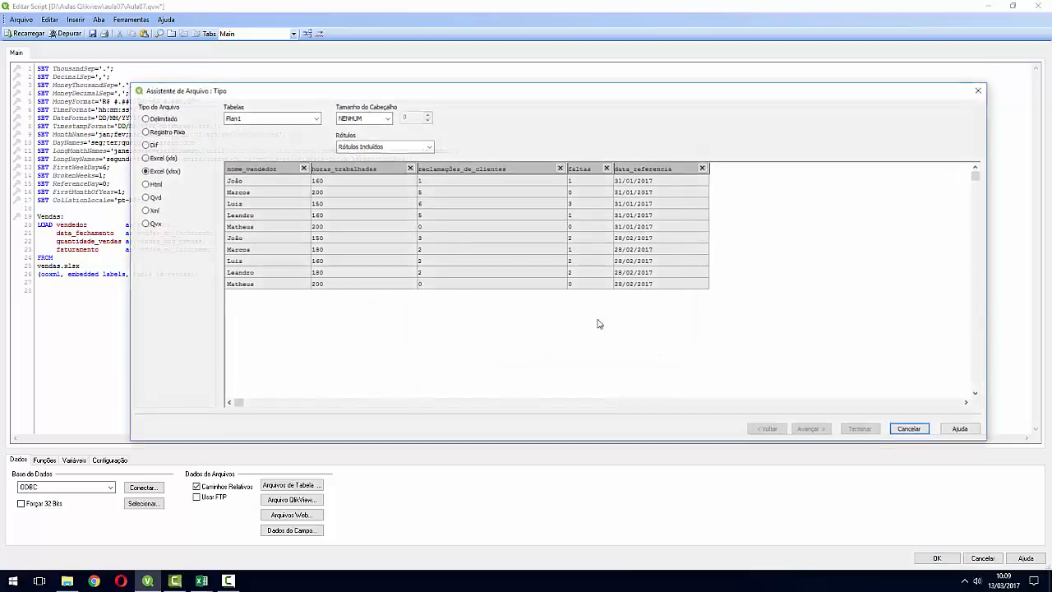
left_click_drag(363, 102, 463, 76)
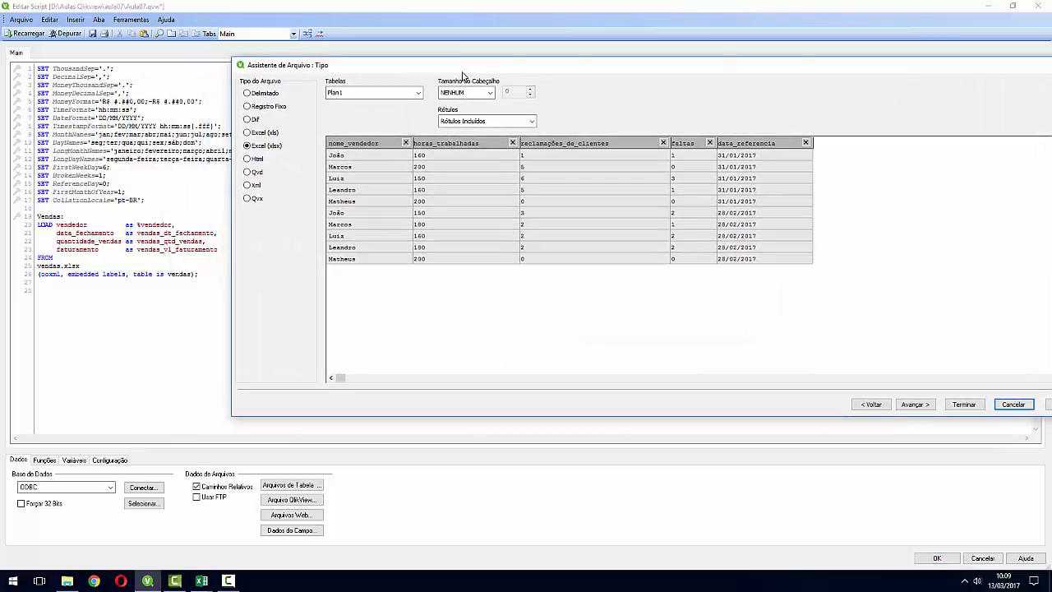
double_click(374, 143)
type("%vendedor")
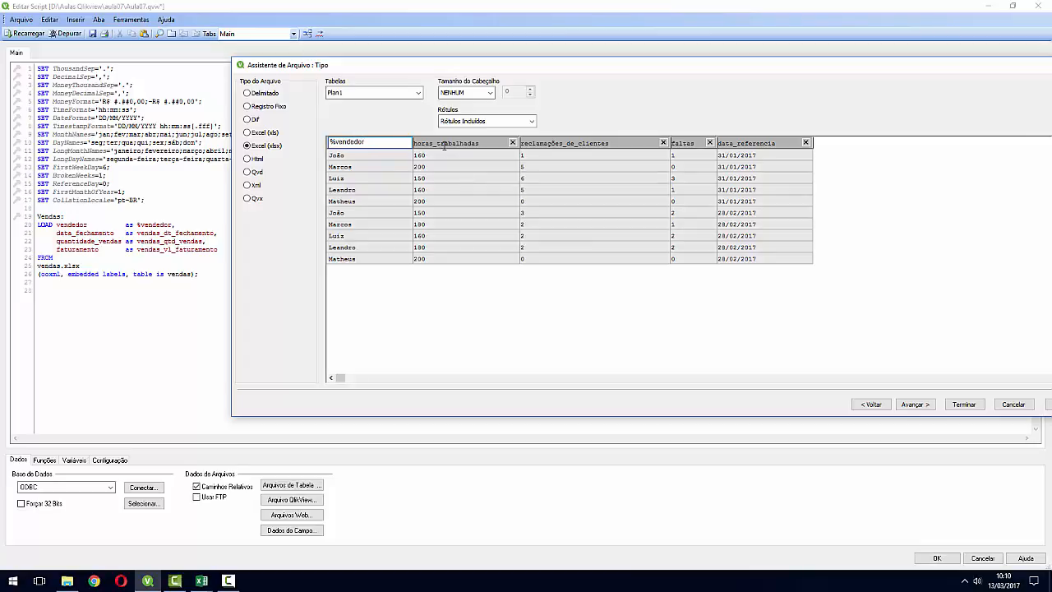
Rename the horas_trabalhadas column to vendedor_horas_trabalhadas in the file wizard
key("Tab")
key("Home")
type("vendedor")
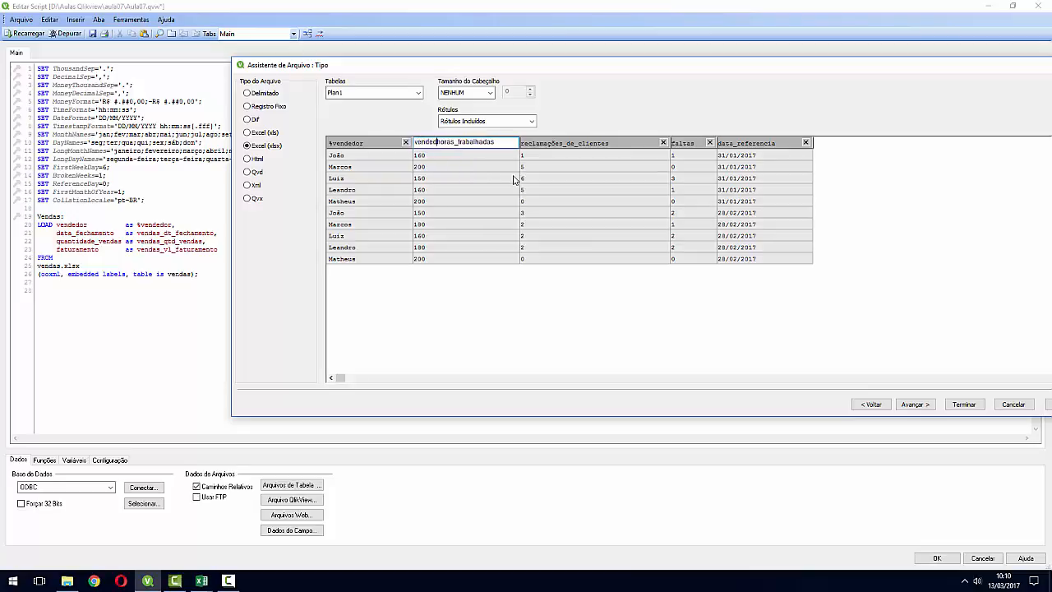
type("_")
Rename the reclamações_de_clientes column to vendedor_reclamações in the file wizard
left_click(566, 145)
key("Home")
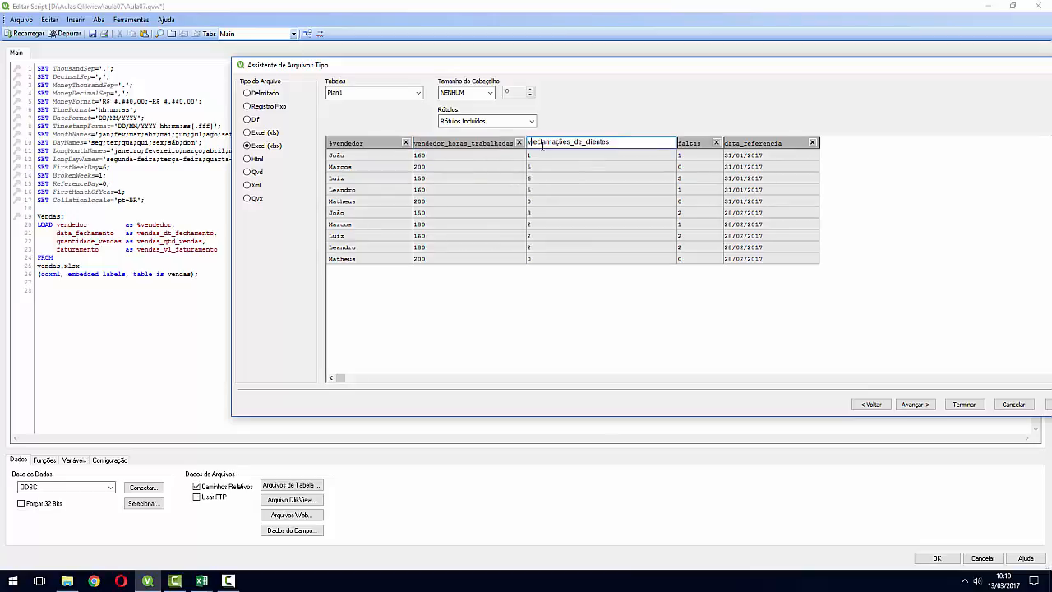
type("vendedor_")
key("Right")
key("Right")
key("Right")
key("Right")
key("Right")
key("Right")
key("Right")
key("Right")
key("shift+End")
key("Delete")
Rename the faltas column to vendedor_qtd_faltas in the file wizard
double_click(703, 145)
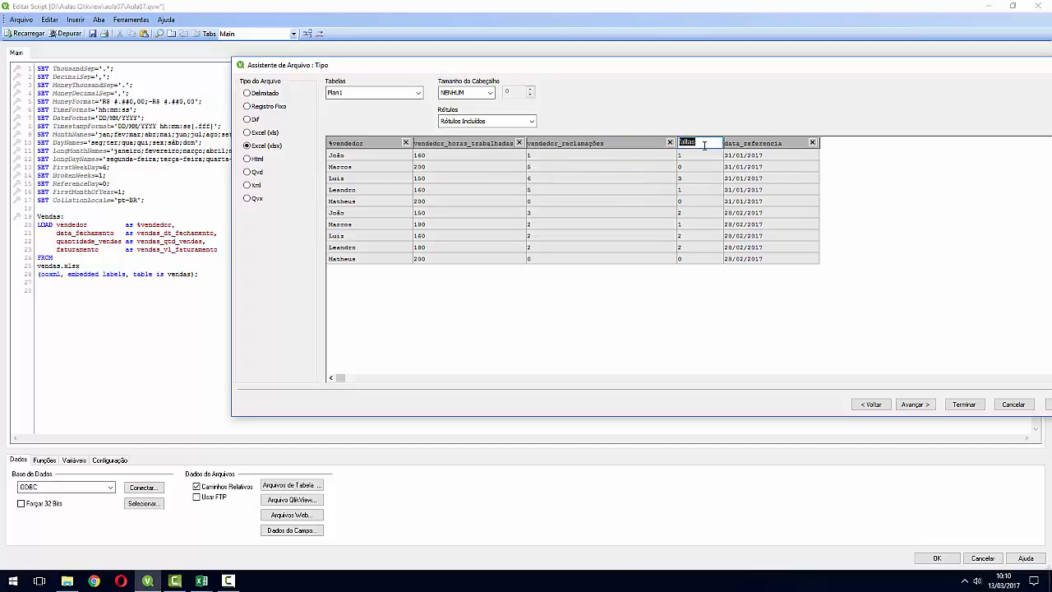
key("Home")
type("vendedor")
type("_qtd_")
left_click(761, 143)
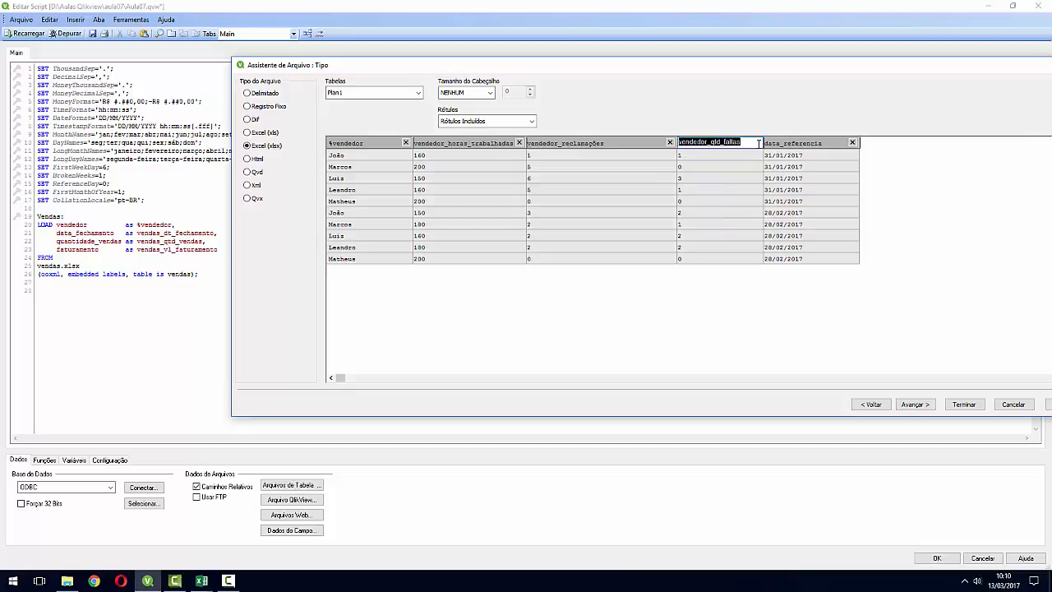
Rename the data_referencia column to vendedor_dt_referencia and finish the wizard to insert the load statement
left_click(778, 145)
key("Home")
type("ven")
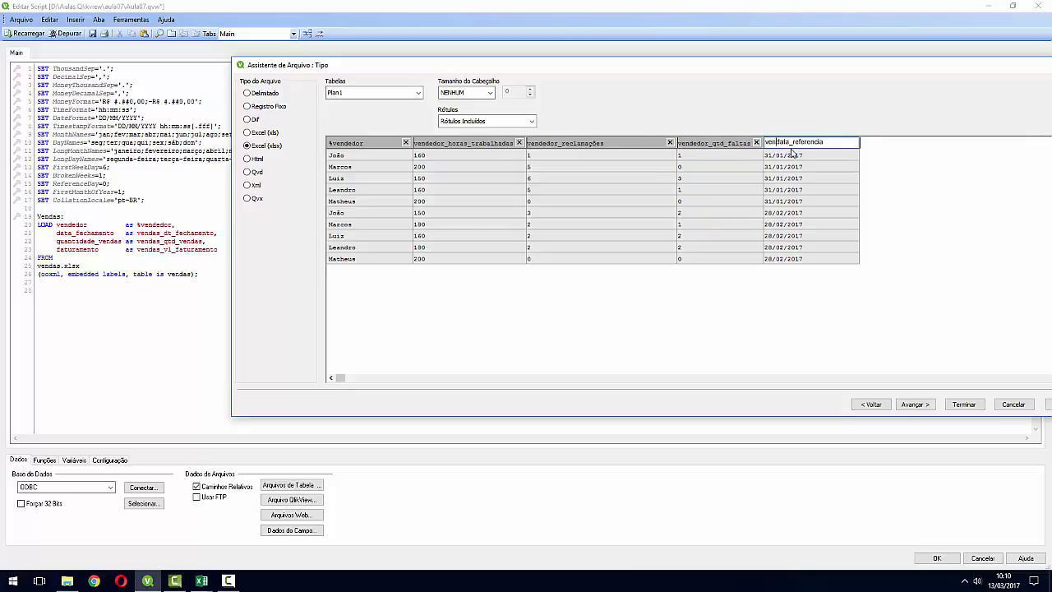
type("dedor_dt")
key("Delete")
key("Delete")
key("Delete")
key("Delete")
left_click(963, 404)
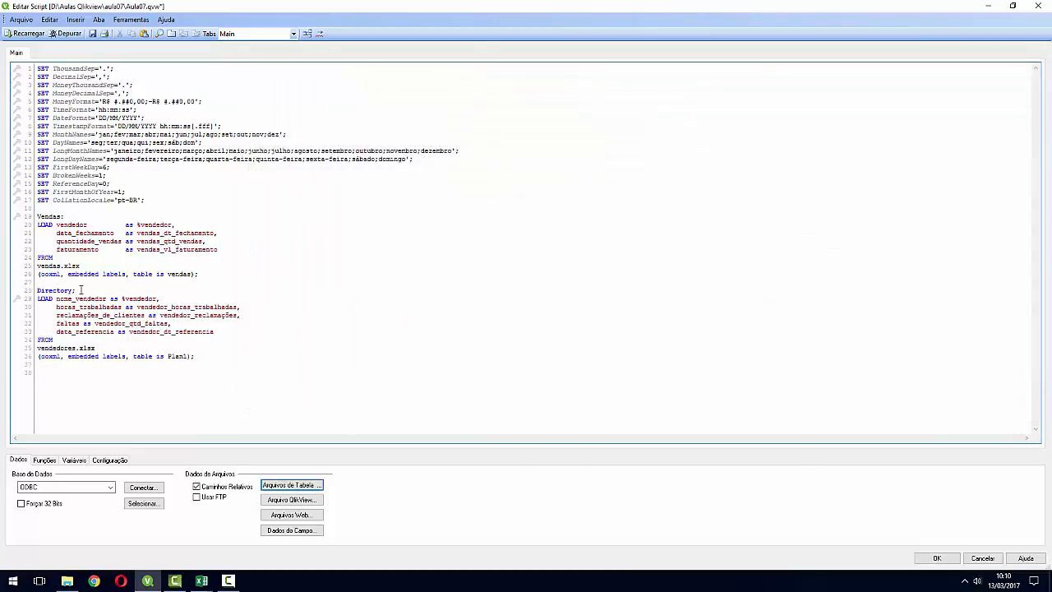
Replace the Directory line of the vendedores.xlsx load with the label Vendedor: and align its as aliases in one column
left_click(82, 289)
key("shift+Home")
type("Vended")
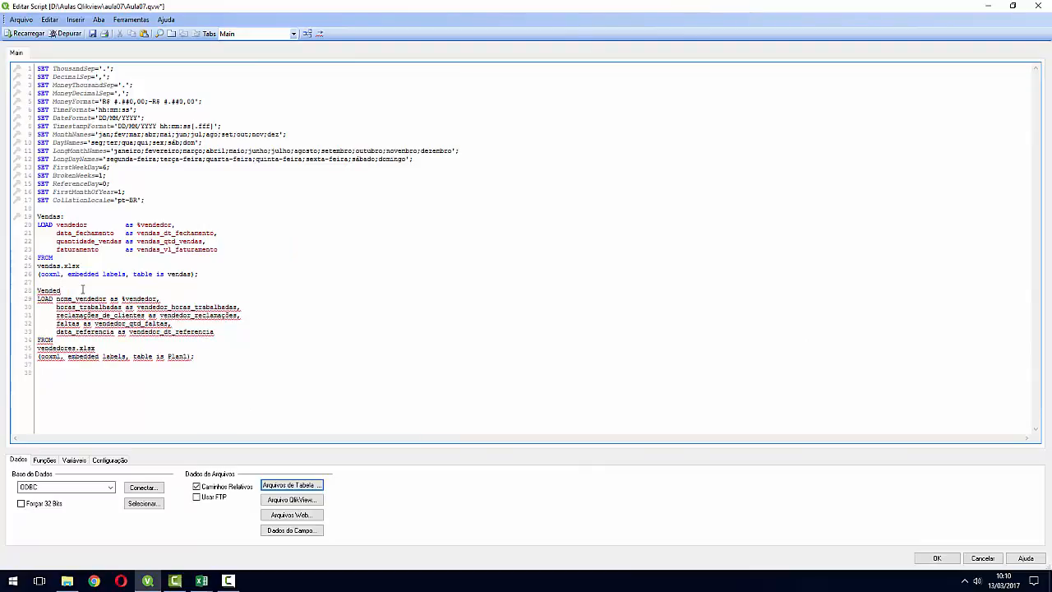
type("or:")
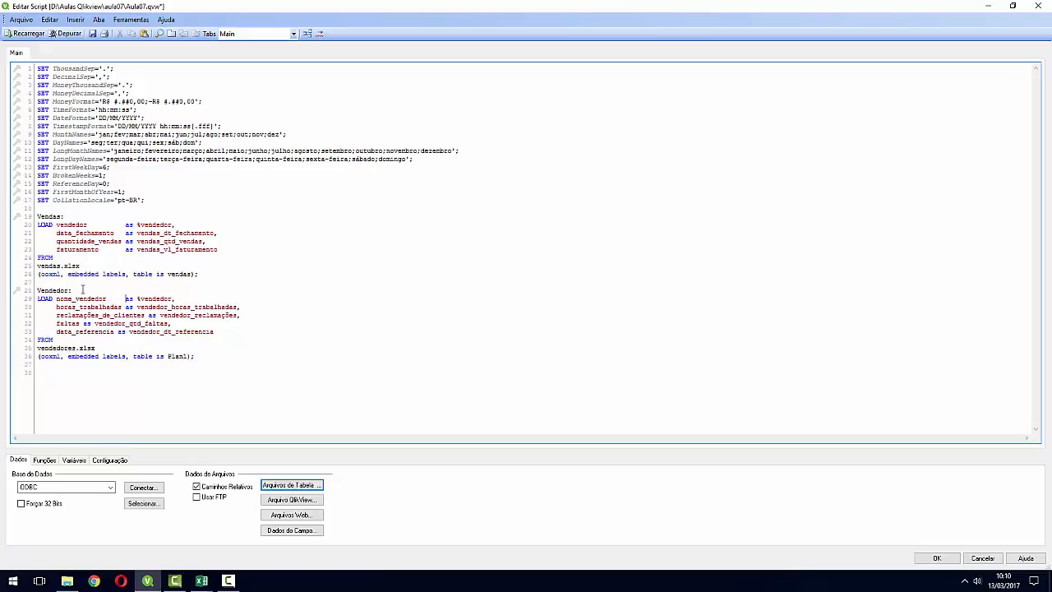
key("Down")
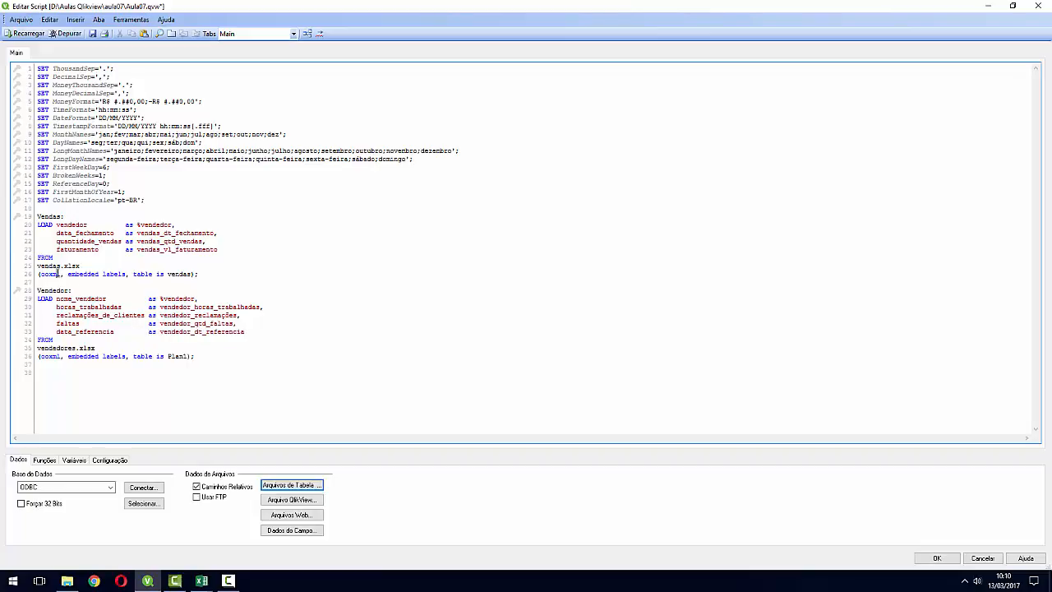
left_click(76, 241)
left_click(208, 279)
left_click(290, 486)
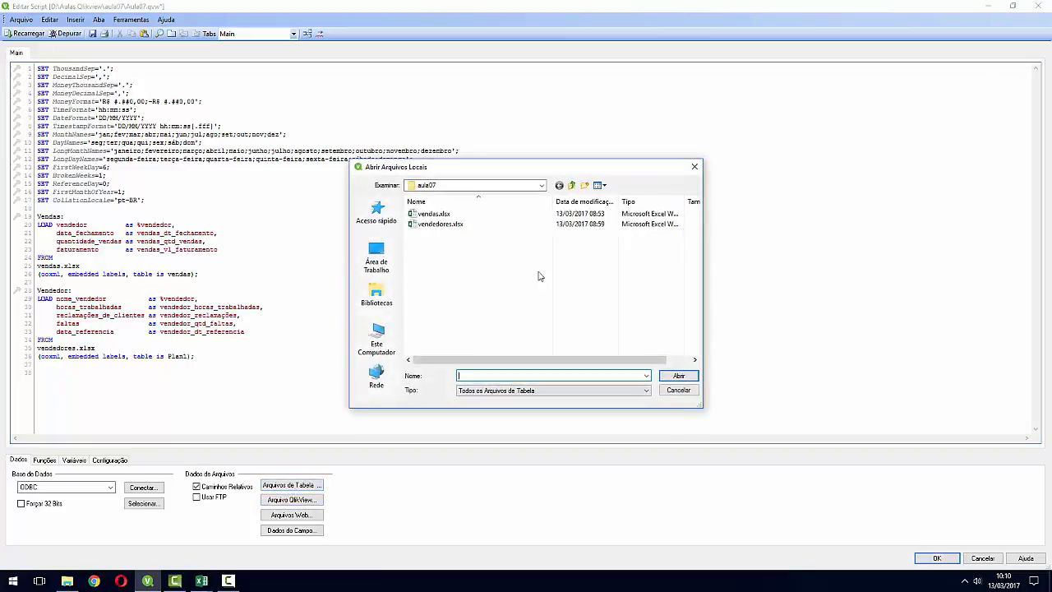
double_click(460, 214)
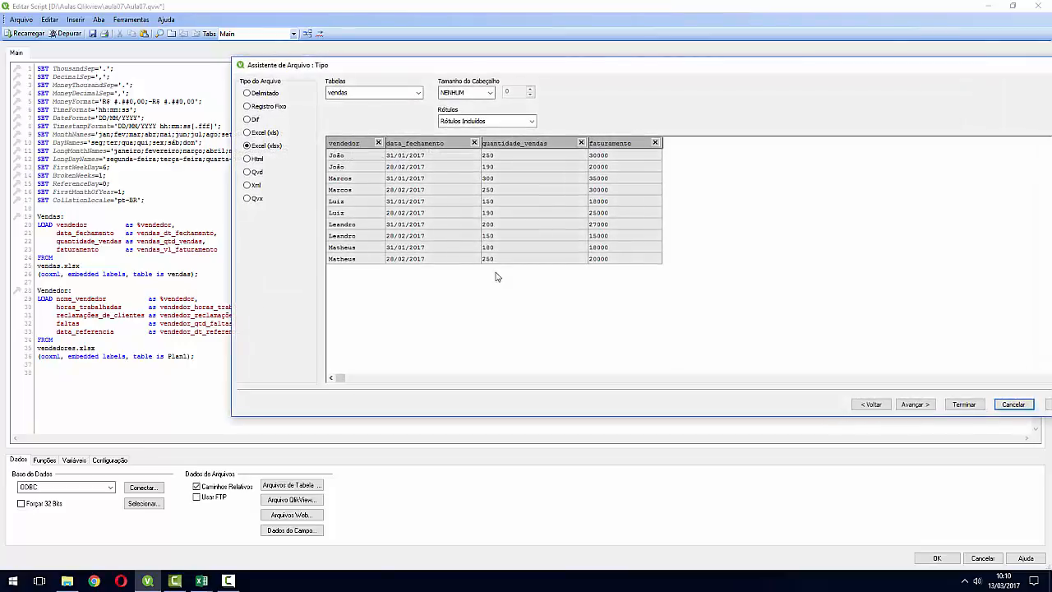
left_click(1018, 406)
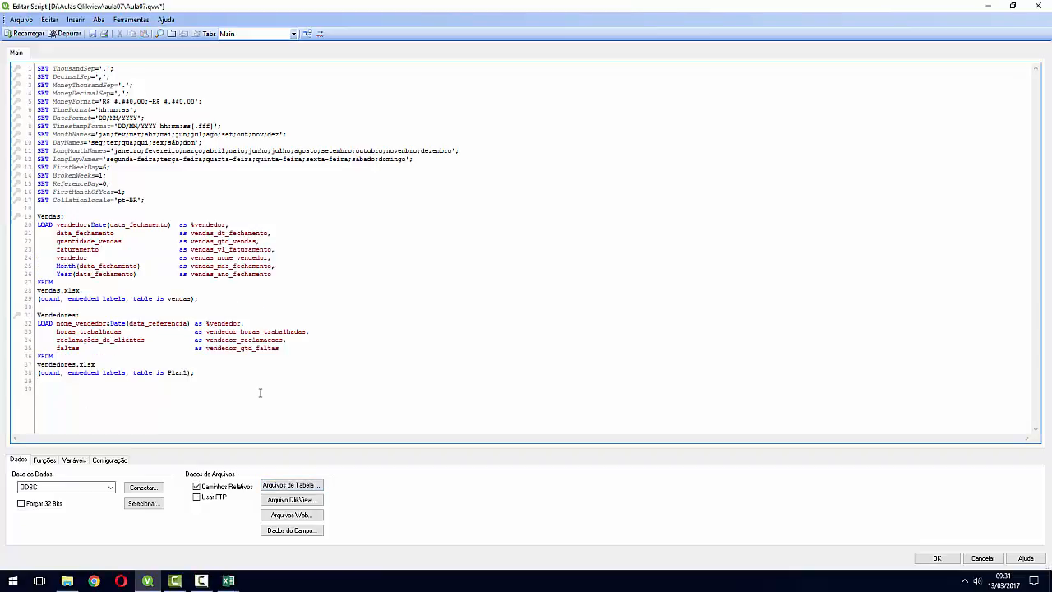
Remove the extra blank line at the end of the load script, save it and return to the sheet
key("BackSpace")
left_click(93, 35)
left_click(929, 557)
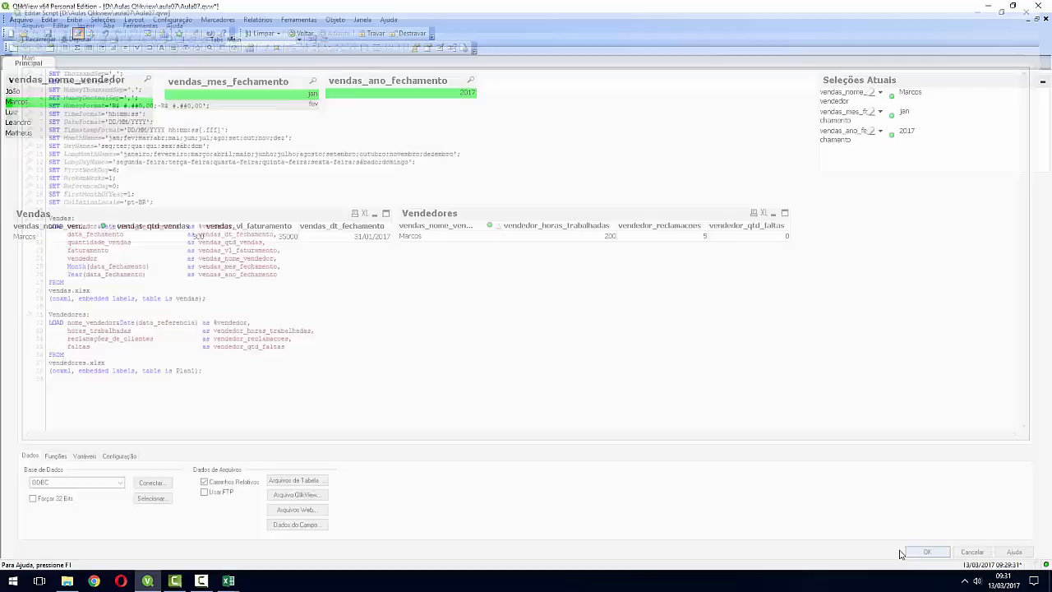